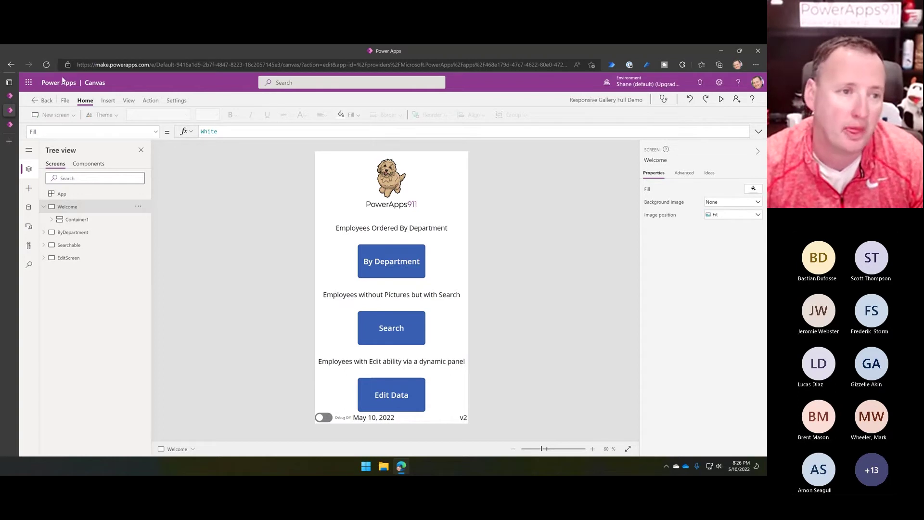
Open the details of the Responsive Gallery Full Demo app from the apps list and launch it through its web link
{"action": "left_click", "coordinate": [16, 125]}
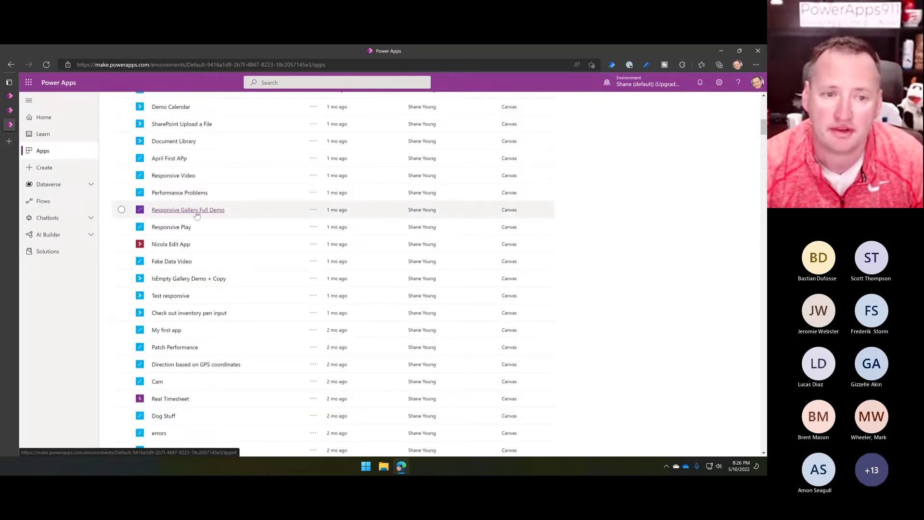
{"action": "left_click", "coordinate": [313, 212]}
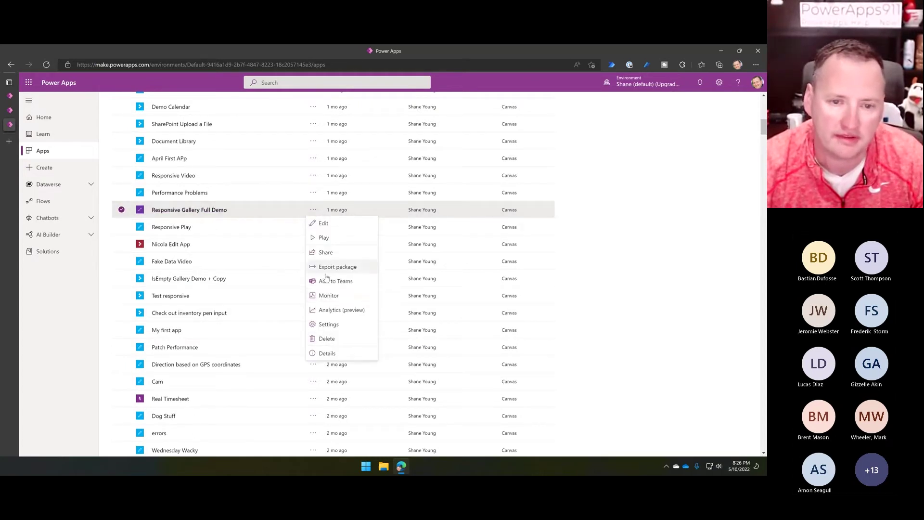
{"action": "left_click", "coordinate": [328, 354]}
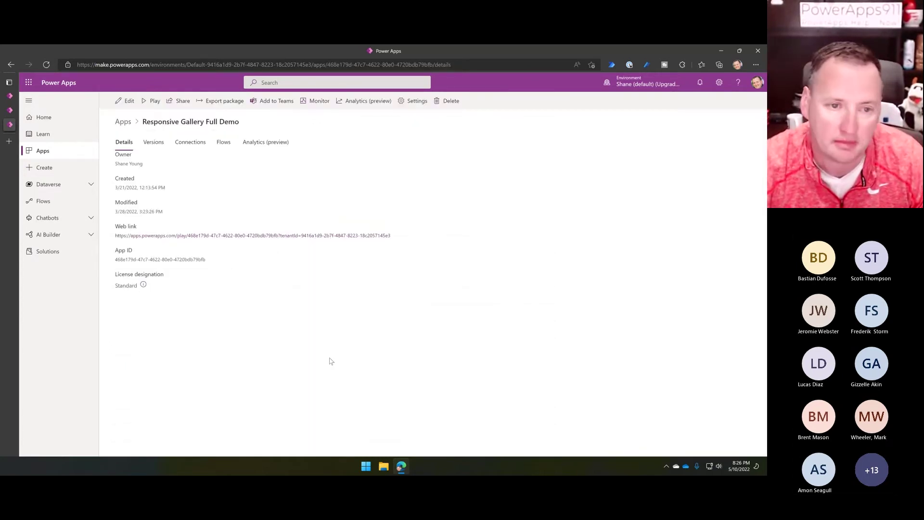
{"action": "left_click", "coordinate": [267, 235]}
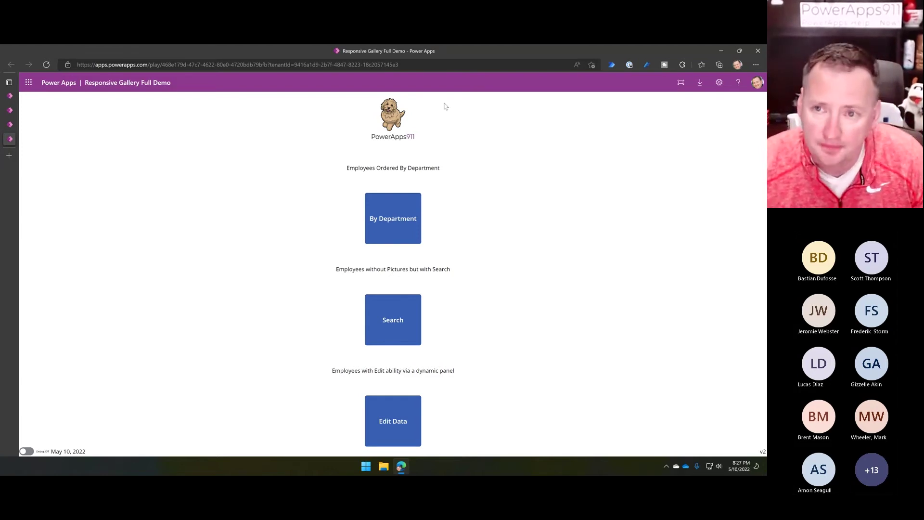
Open the browser's developer tools and emulate the app on an iPad Air rotated to portrait, 820 by 1180
{"action": "left_click", "coordinate": [756, 65]}
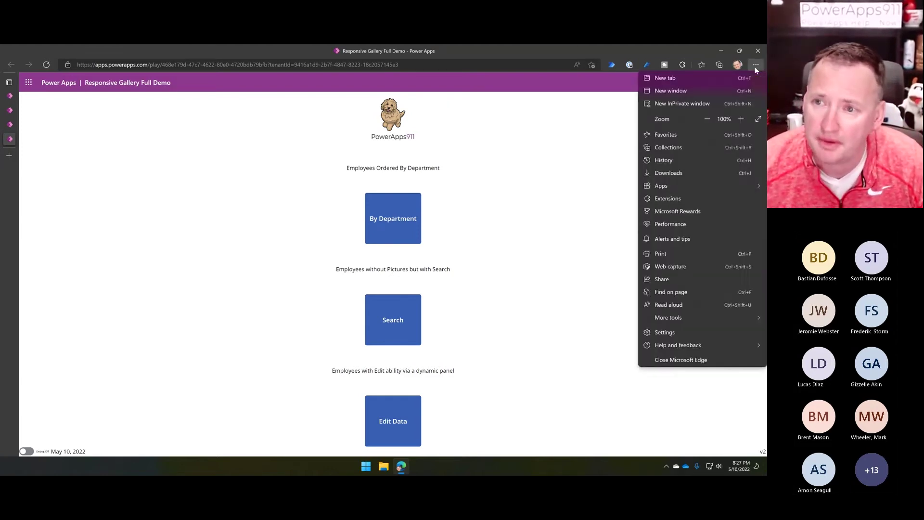
{"action": "left_click", "coordinate": [756, 65]}
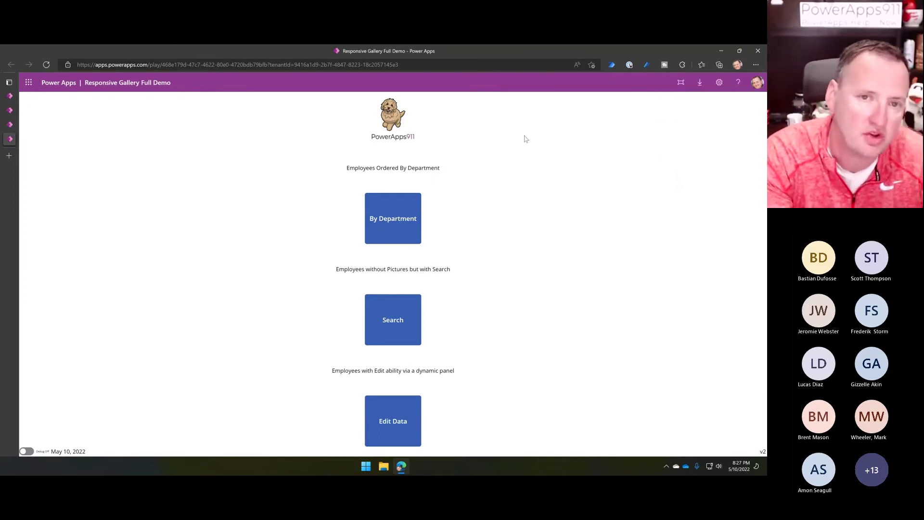
{"action": "key", "text": "F12"}
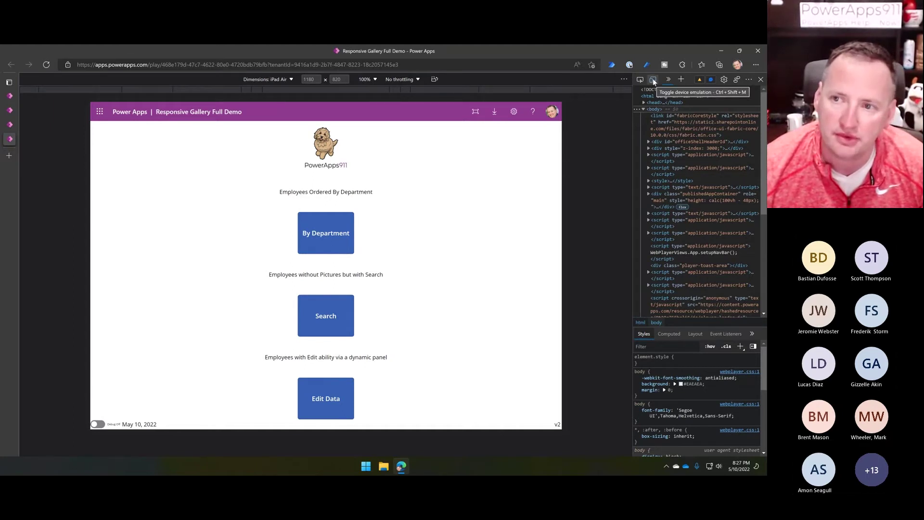
{"action": "left_click", "coordinate": [653, 80]}
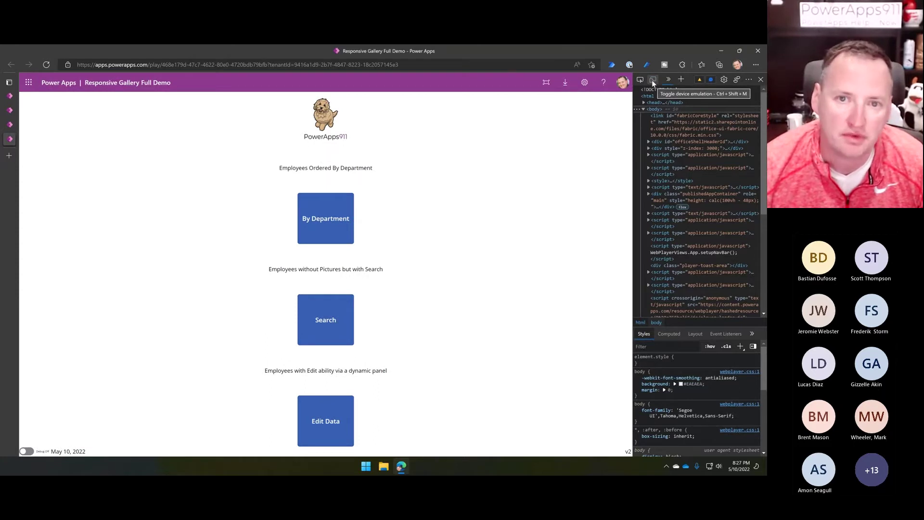
{"action": "left_click", "coordinate": [653, 80]}
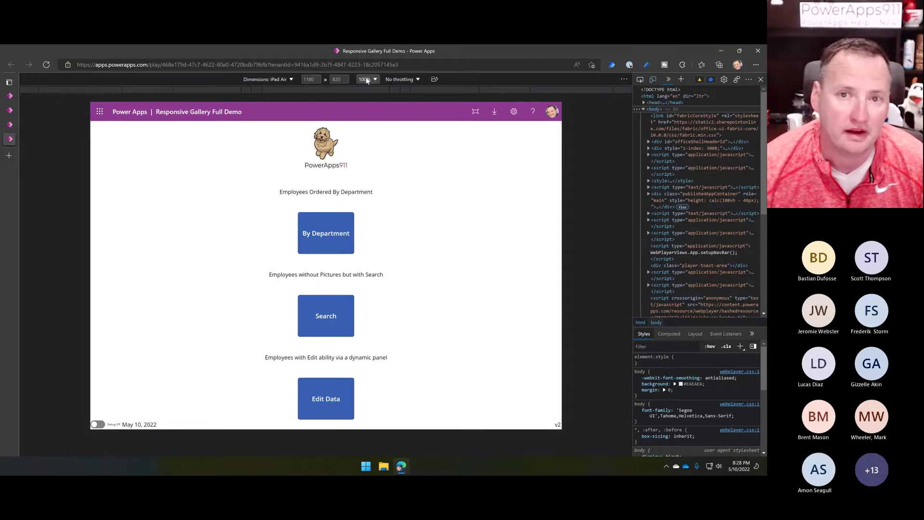
{"action": "left_click", "coordinate": [435, 79]}
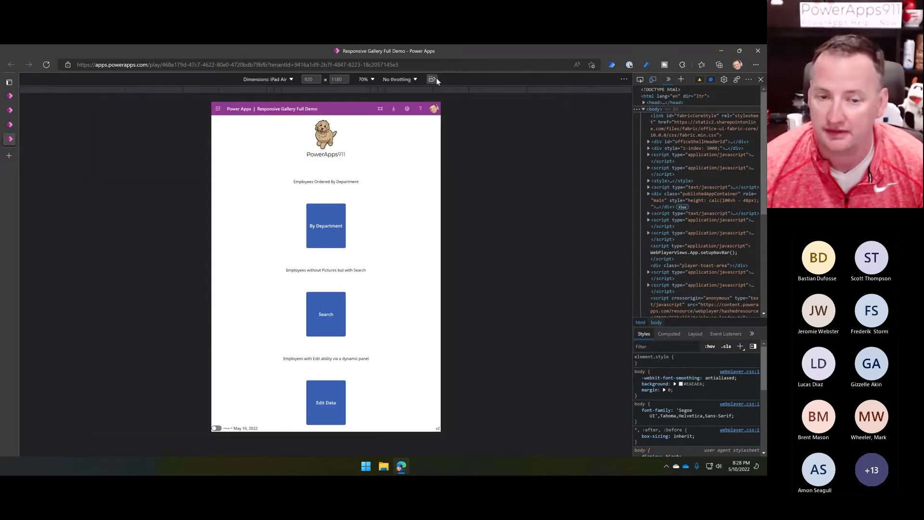
{"action": "left_click", "coordinate": [290, 78]}
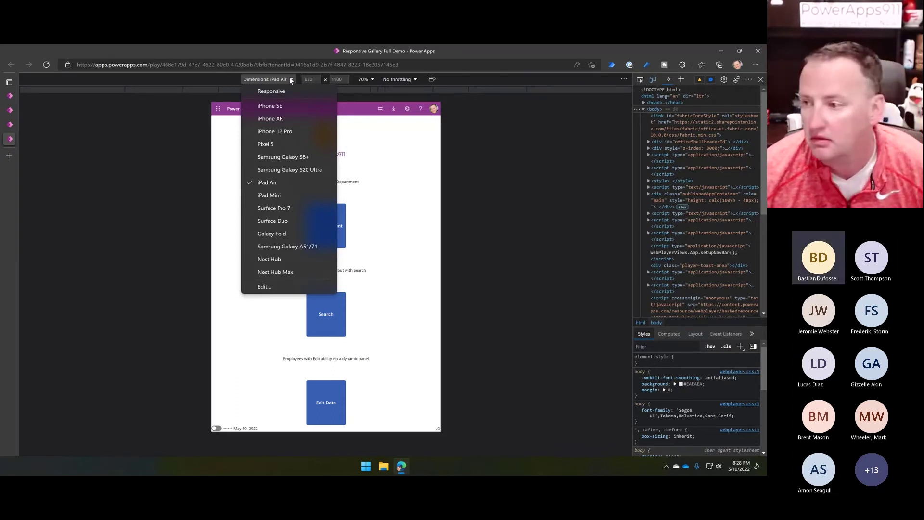
{"action": "left_click", "coordinate": [494, 153]}
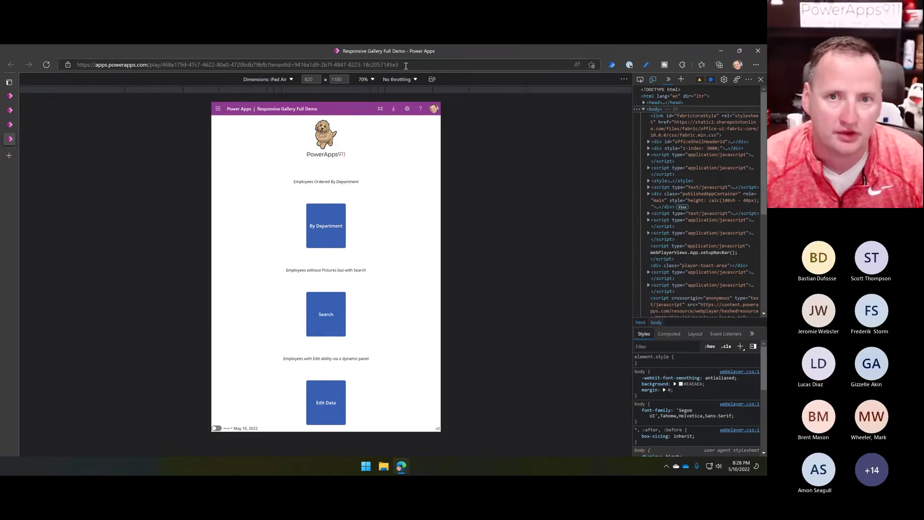
Append "&hidenavbar=true" to the app's URL, load it and continue to the app in the browser
{"action": "left_click", "coordinate": [429, 65]}
{"action": "left_click", "coordinate": [418, 66]}
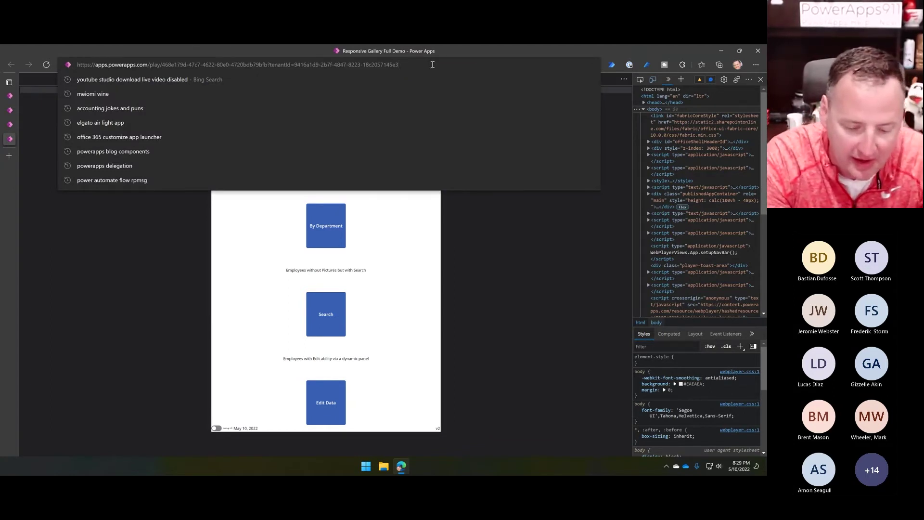
{"action": "type", "text": "&hid"}
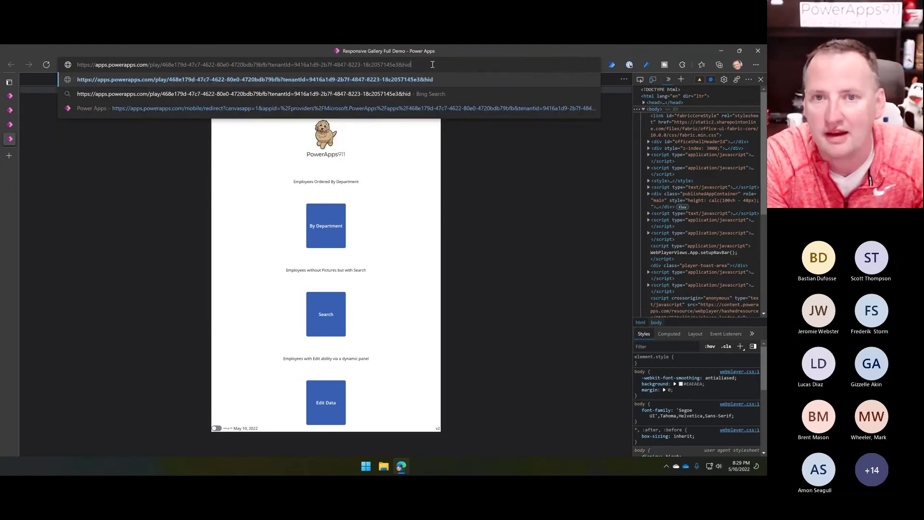
{"action": "type", "text": "enavbar"}
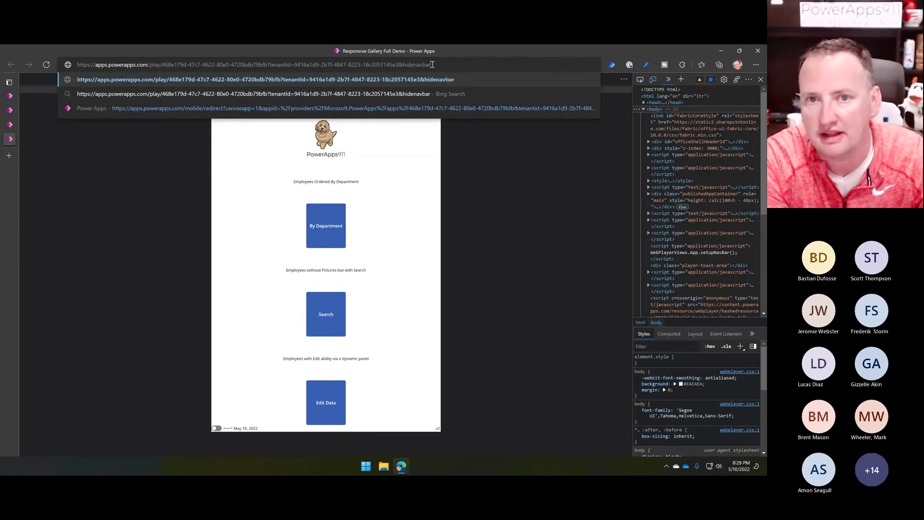
{"action": "type", "text": "=true"}
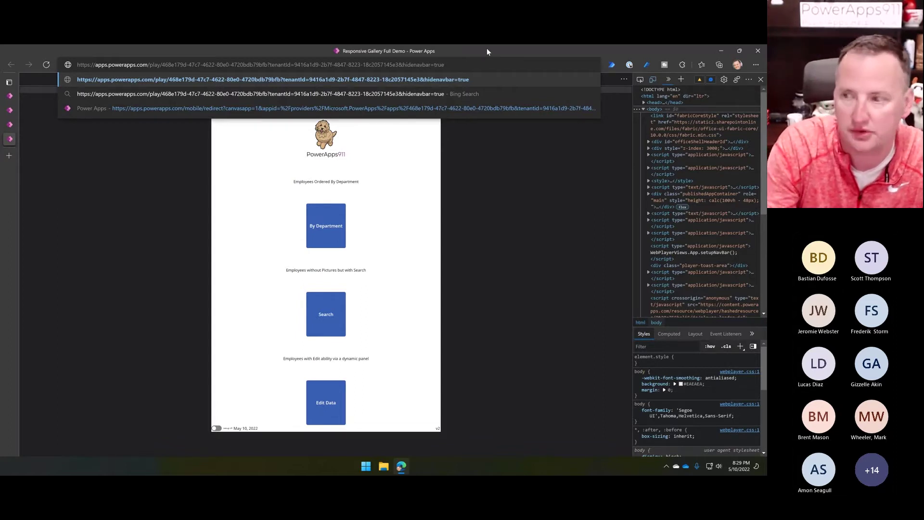
{"action": "key", "text": "Return"}
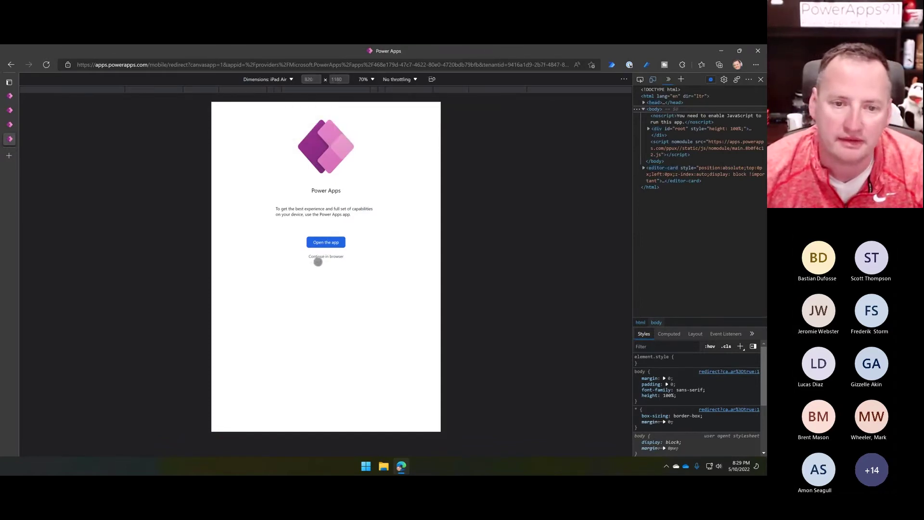
{"action": "left_click", "coordinate": [326, 256]}
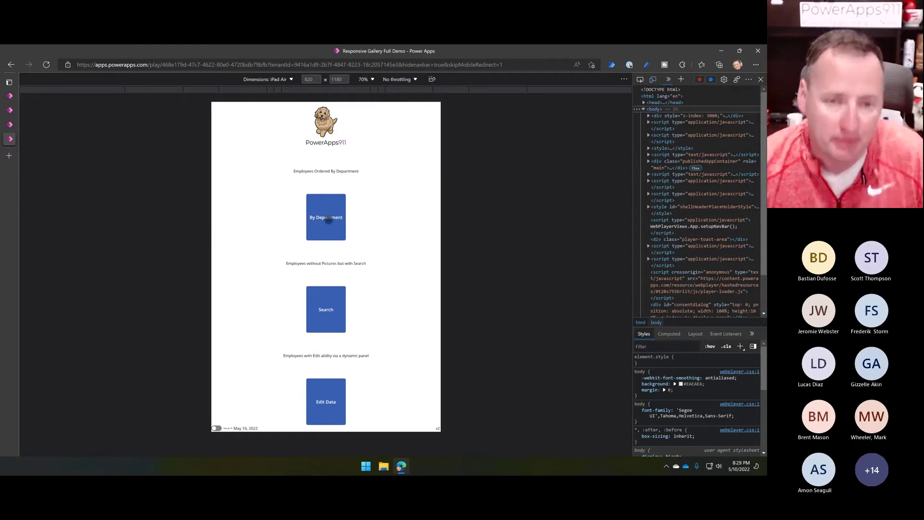
Open the By Department screen and preview it on the iPad Air in landscape and on the iPhone 12 Pro
{"action": "left_click", "coordinate": [322, 212]}
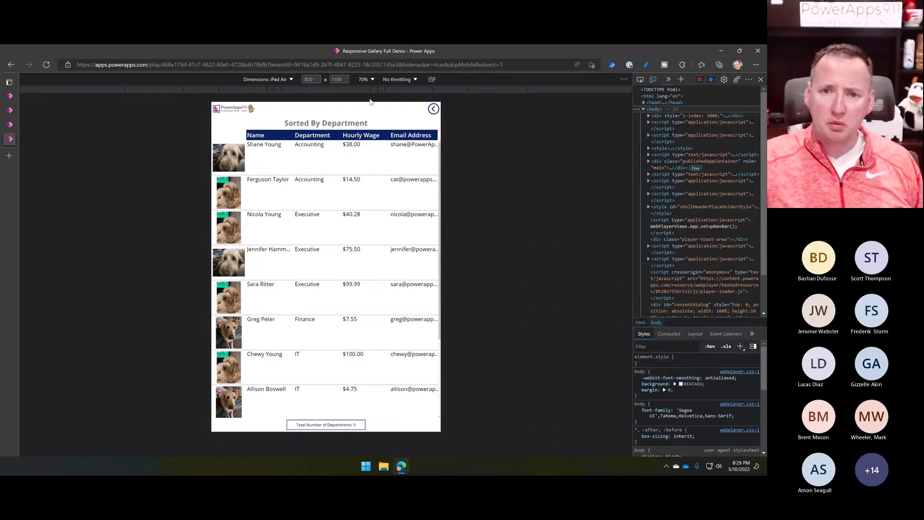
{"action": "left_click", "coordinate": [435, 80]}
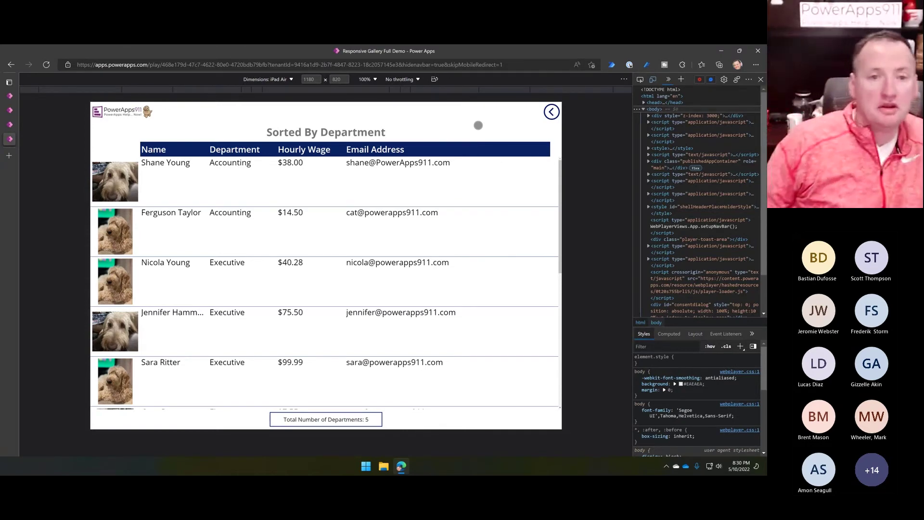
{"action": "left_click", "coordinate": [292, 79]}
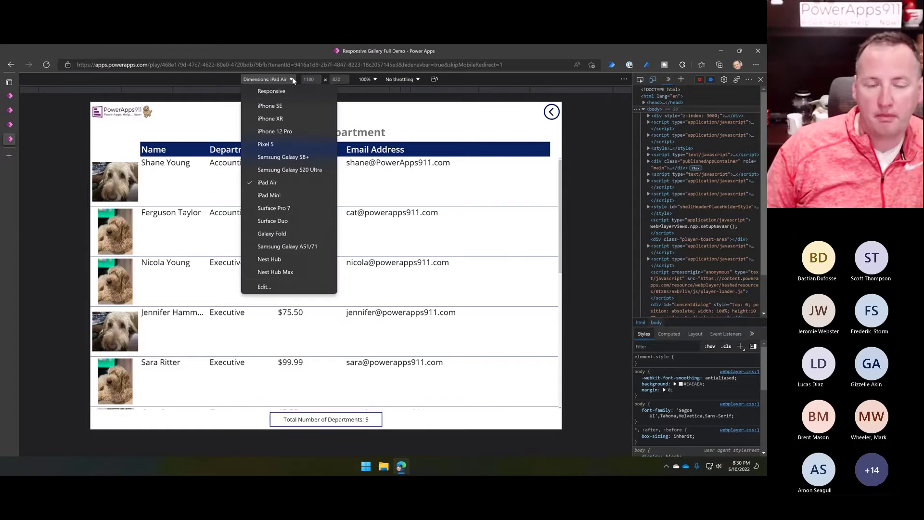
{"action": "left_click", "coordinate": [289, 132]}
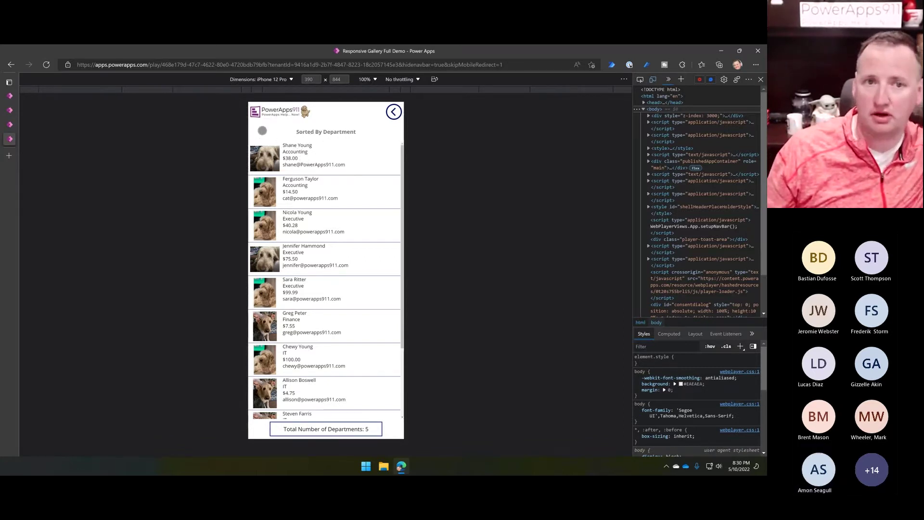
Emulate the department gallery on the iPad Air again and rotate it to portrait
{"action": "left_click", "coordinate": [261, 79]}
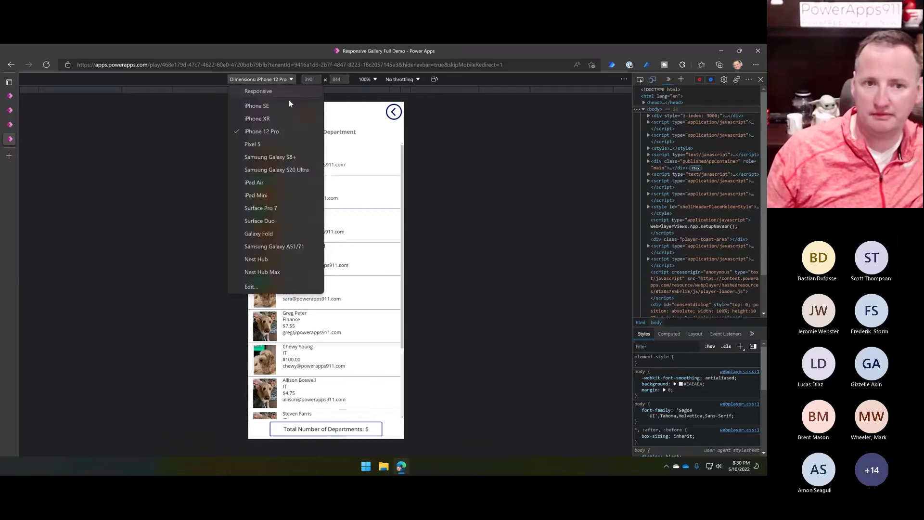
{"action": "left_click", "coordinate": [268, 183]}
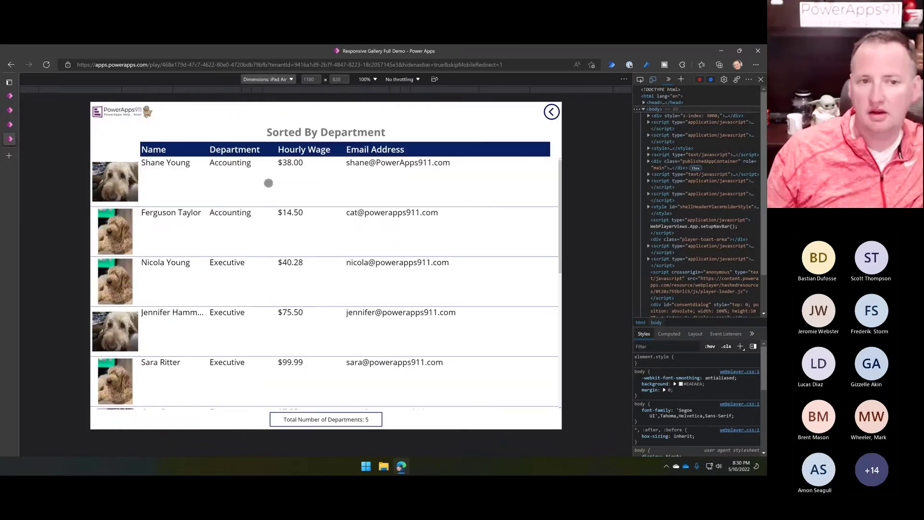
{"action": "left_click", "coordinate": [434, 79]}
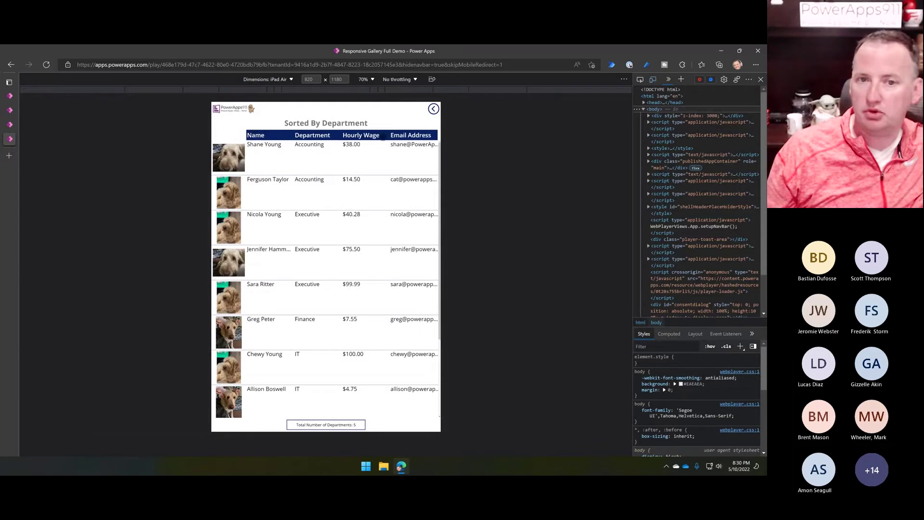
Preview the department gallery on the iPhone 12 Pro, rotate it to landscape and look through the employee list
{"action": "left_click", "coordinate": [289, 79]}
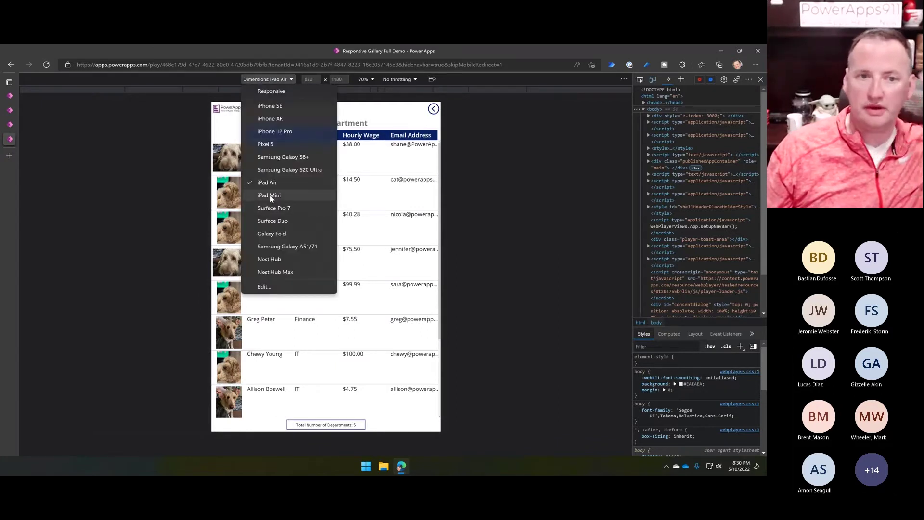
{"action": "left_click", "coordinate": [272, 131]}
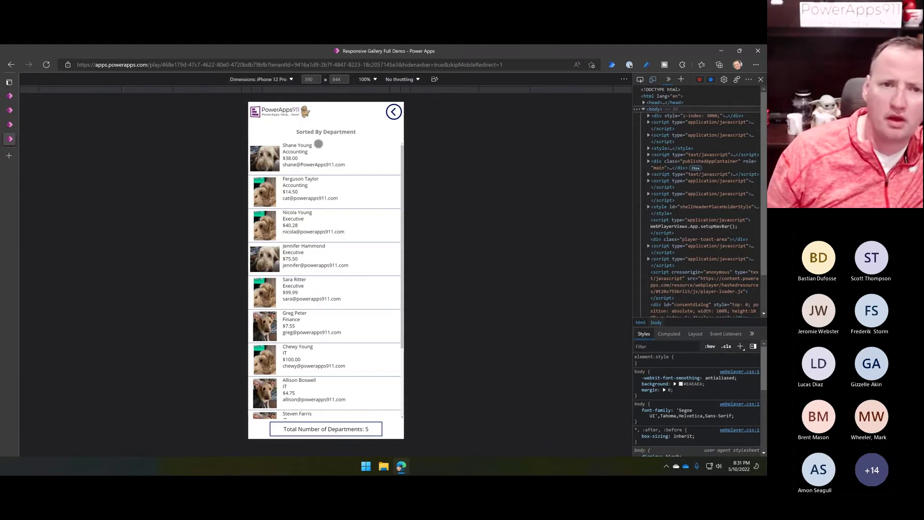
{"action": "left_click", "coordinate": [436, 79]}
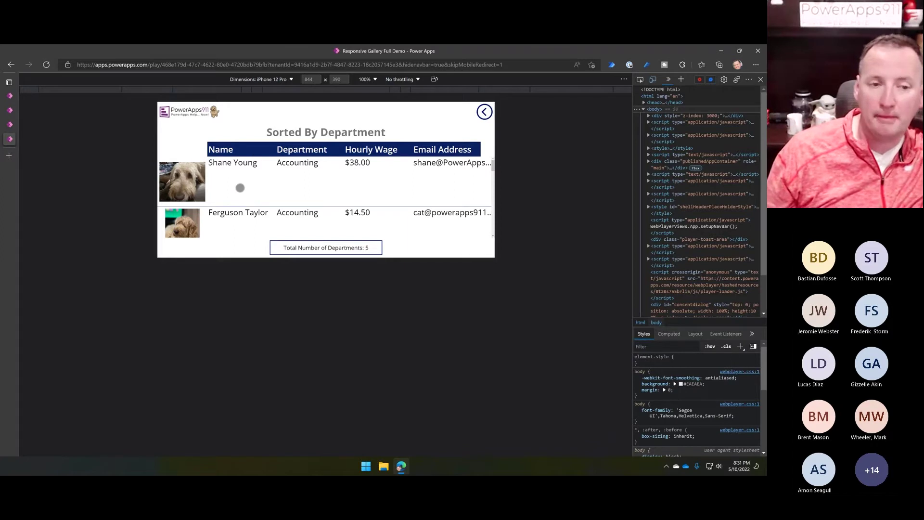
{"action": "scroll", "coordinate": [239, 186], "scroll_direction": "down", "scroll_amount": 2}
{"action": "scroll", "coordinate": [308, 196], "scroll_direction": "up", "scroll_amount": 4}
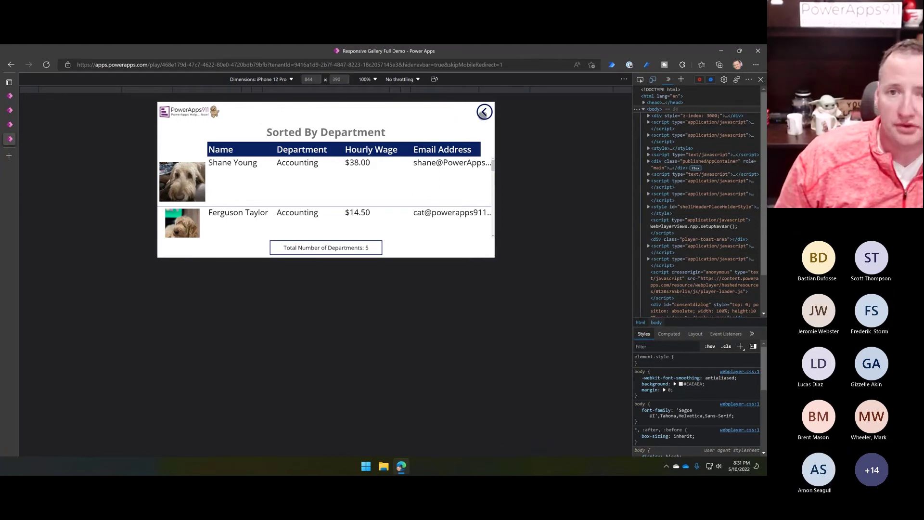
Return to the app's welcome screen and set the emulated device to iPad Air
{"action": "left_click", "coordinate": [484, 112]}
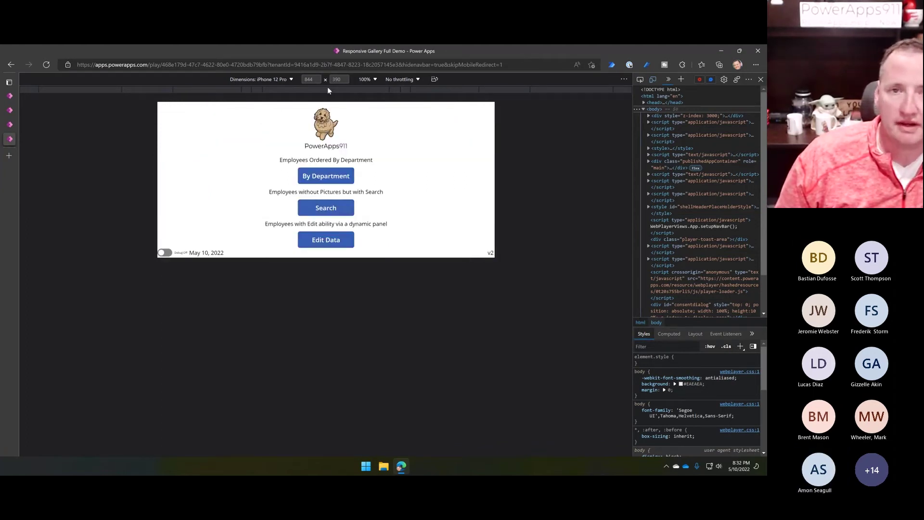
{"action": "left_click", "coordinate": [292, 77]}
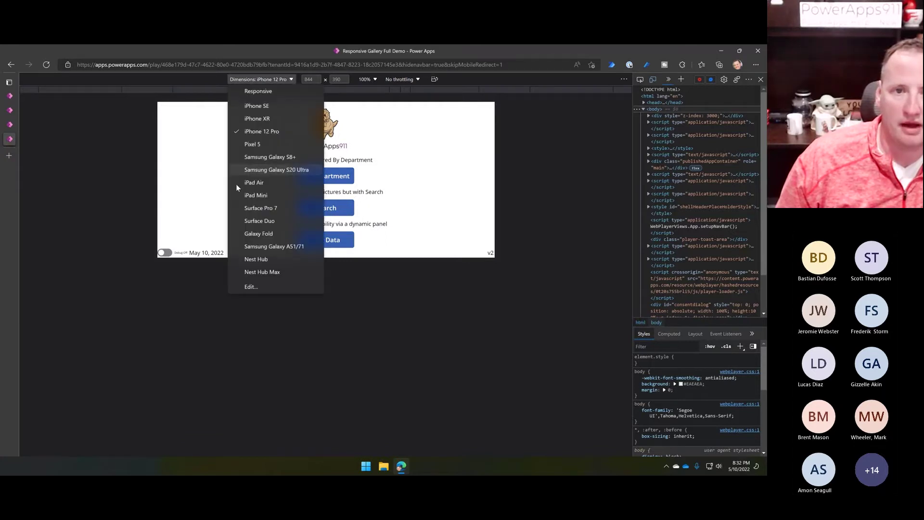
{"action": "left_click", "coordinate": [262, 182]}
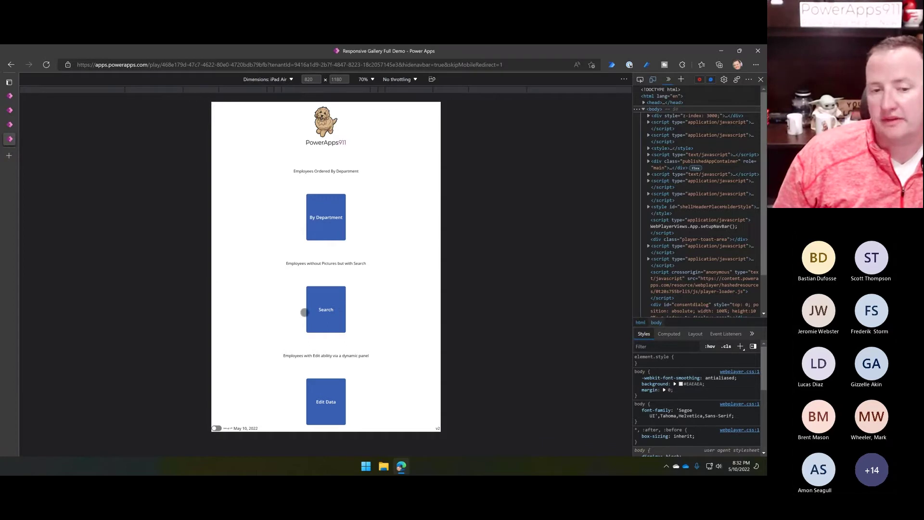
Open the Search screen, filter the employees by the start of a first name and clear the search text
{"action": "left_click", "coordinate": [318, 306]}
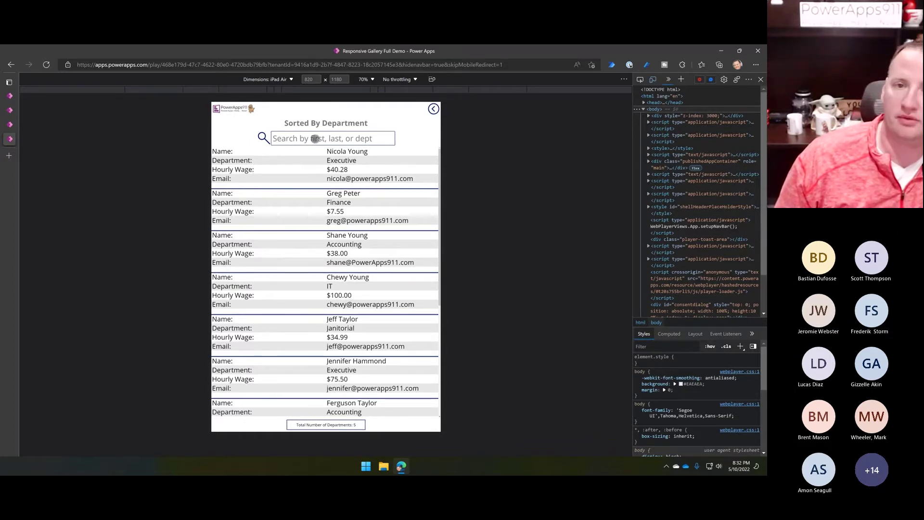
{"action": "left_click", "coordinate": [315, 139]}
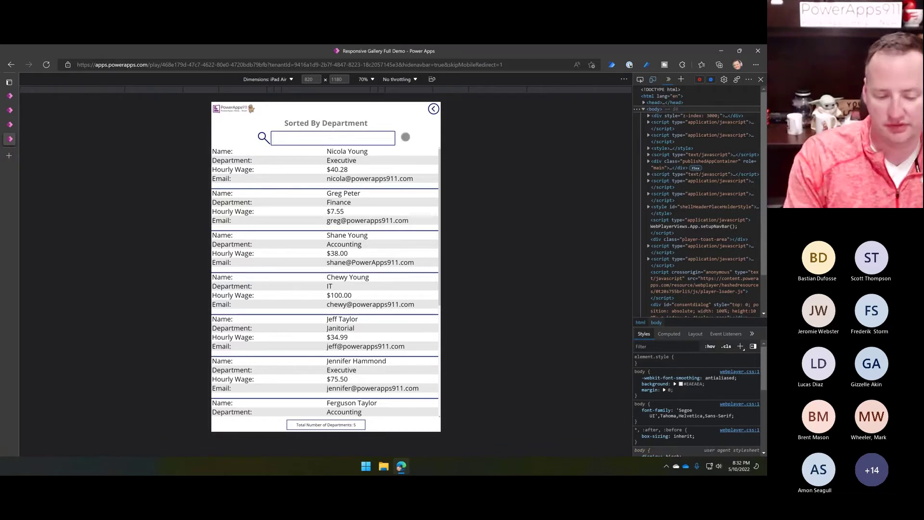
{"action": "type", "text": "nic"}
{"action": "key", "text": "BackSpace"}
{"action": "key", "text": "BackSpace"}
{"action": "key", "text": "BackSpace"}
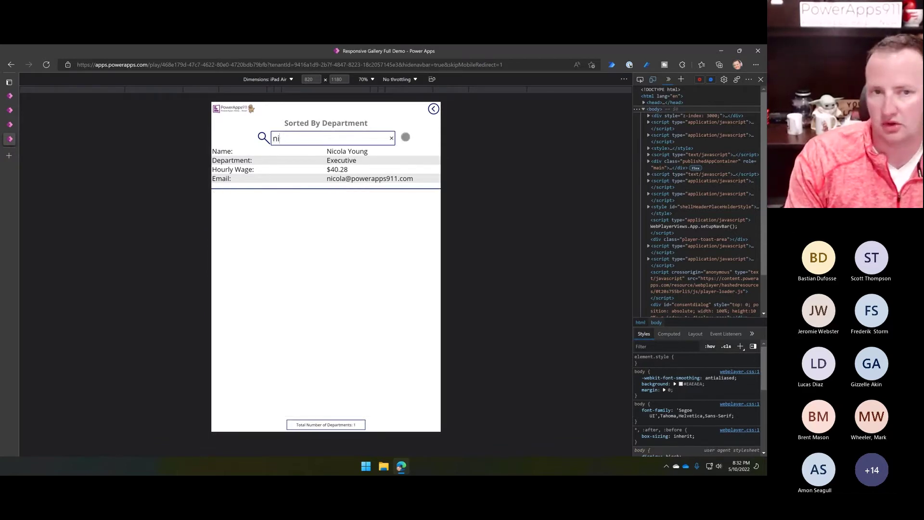
Filter the employee list by another employee's full first name and clear the search text
{"action": "type", "text": "jeff"}
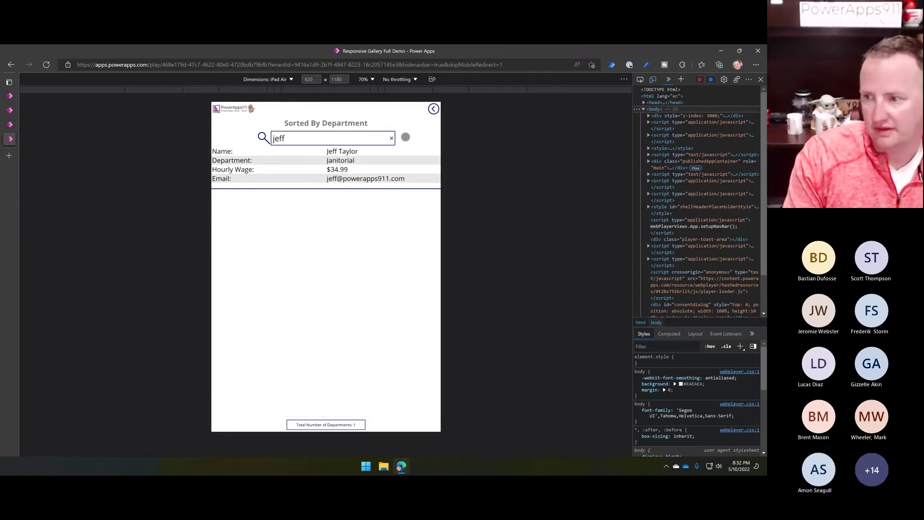
{"action": "key", "text": "BackSpace"}
{"action": "key", "text": "BackSpace"}
{"action": "key", "text": "BackSpace"}
{"action": "key", "text": "BackSpace"}
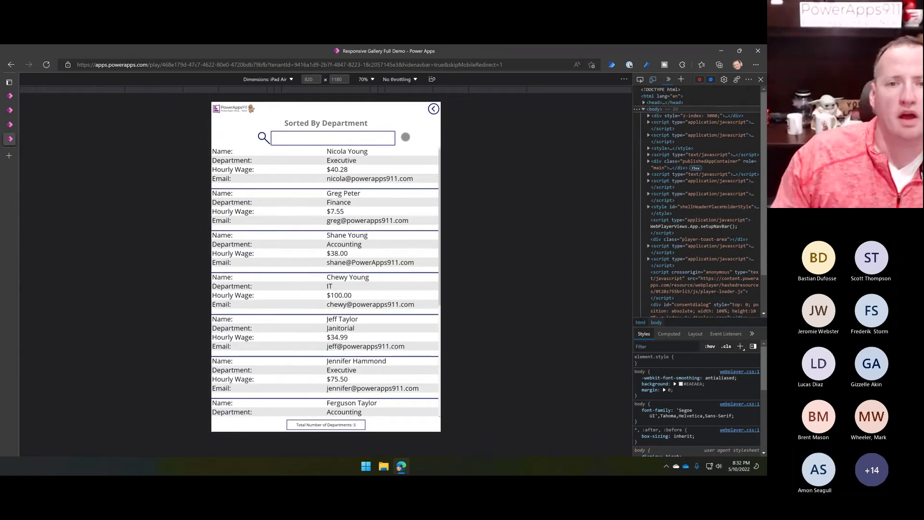
Rotate the search gallery to landscape, emulate it on the iPhone 12 Pro and look through the employee list
{"action": "left_click", "coordinate": [432, 79]}
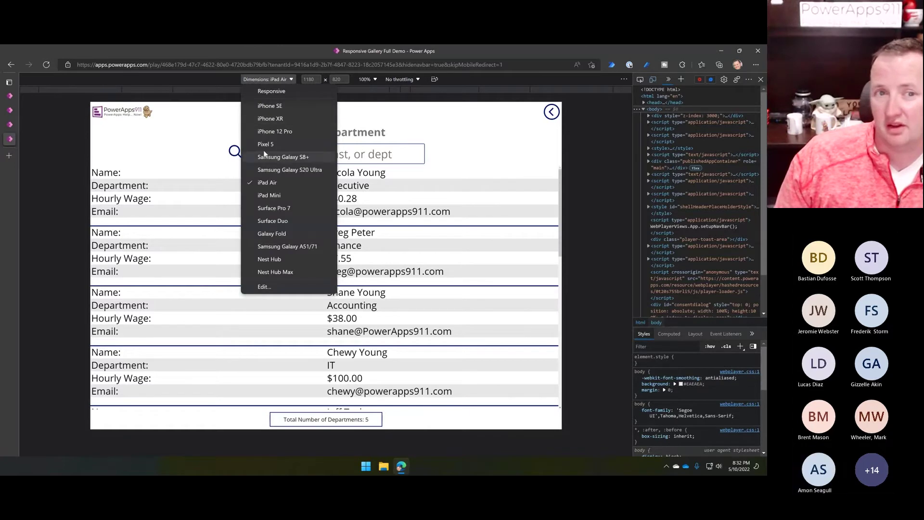
{"action": "left_click", "coordinate": [279, 132]}
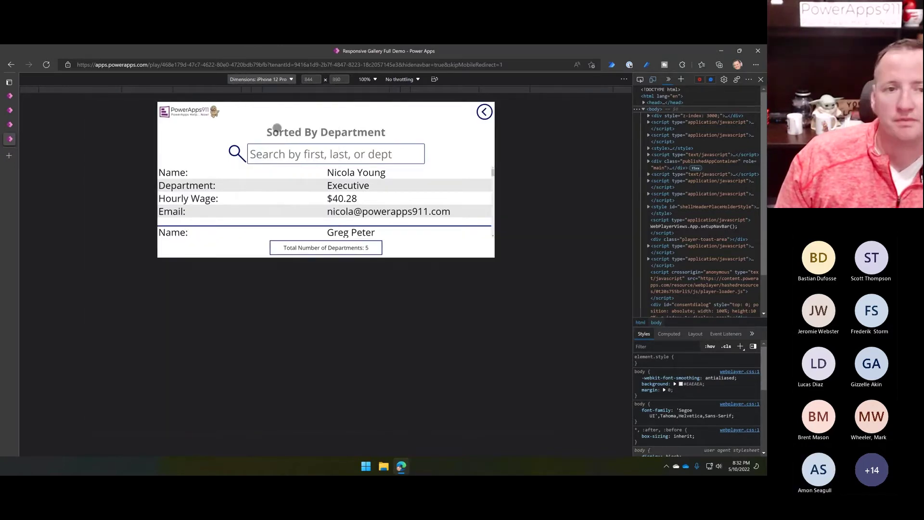
{"action": "scroll", "coordinate": [371, 199], "scroll_direction": "down", "scroll_amount": 1}
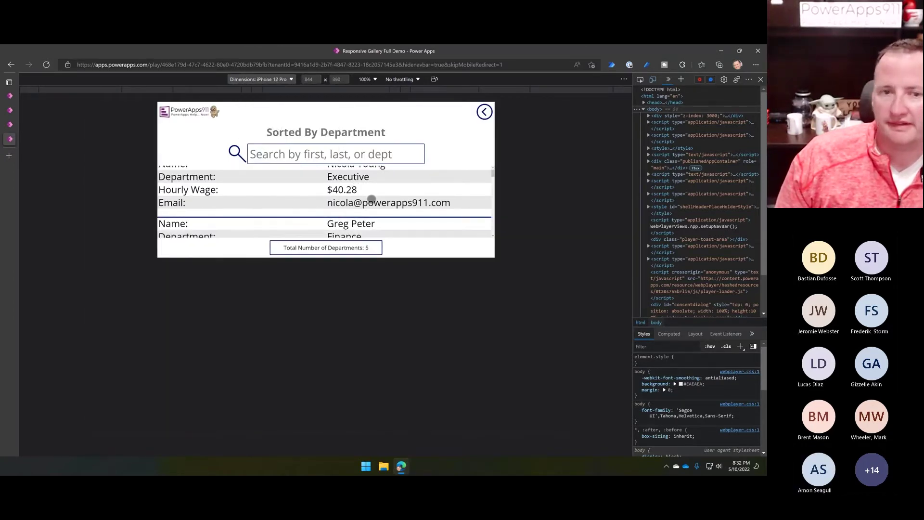
{"action": "scroll", "coordinate": [372, 198], "scroll_direction": "down", "scroll_amount": 3}
{"action": "scroll", "coordinate": [394, 221], "scroll_direction": "up", "scroll_amount": 3}
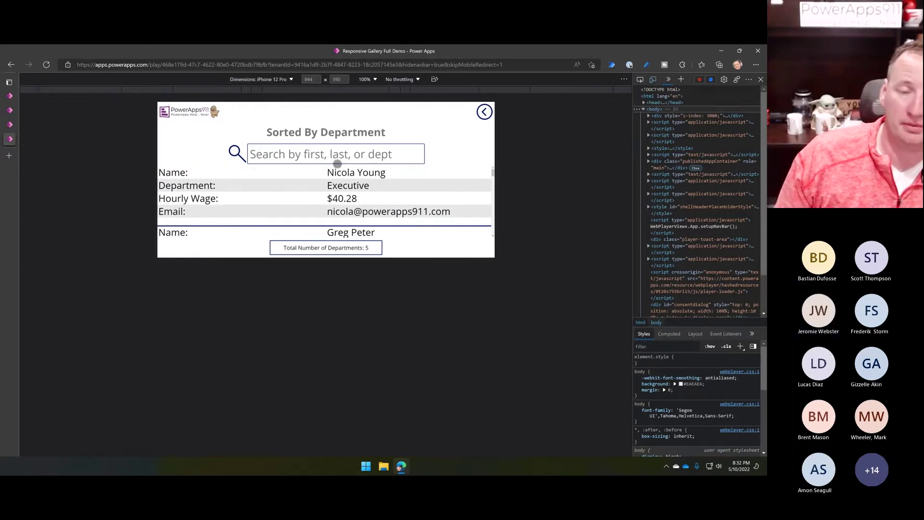
Rotate the iPhone 12 Pro preview of the search gallery to portrait and look through the employees
{"action": "left_click", "coordinate": [434, 79]}
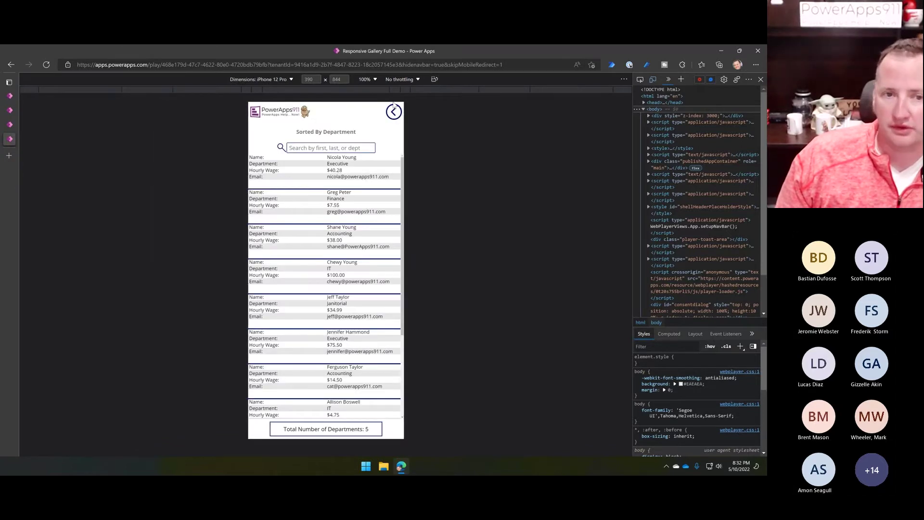
{"action": "scroll", "coordinate": [324, 300], "scroll_direction": "down", "scroll_amount": 2}
{"action": "scroll", "coordinate": [329, 299], "scroll_direction": "up", "scroll_amount": 2}
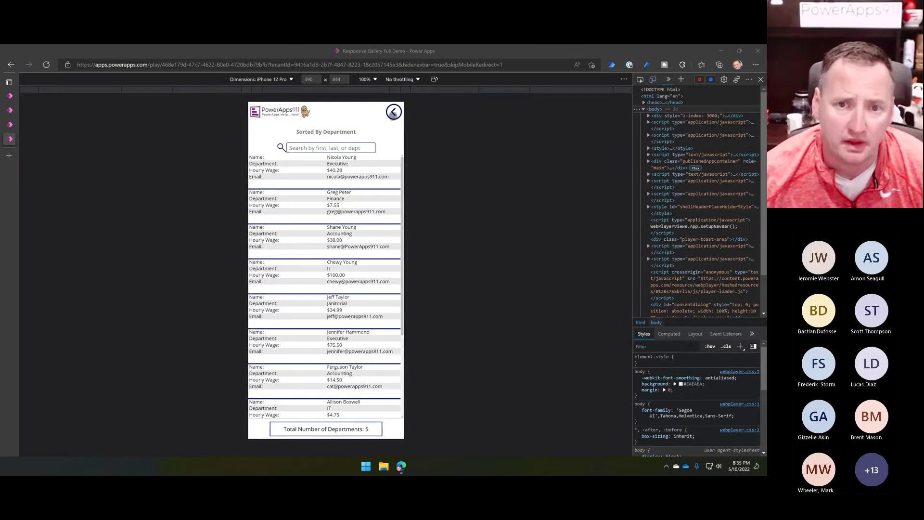
Return to the app's welcome screen and open the Edit Data screen
{"action": "left_click", "coordinate": [393, 114]}
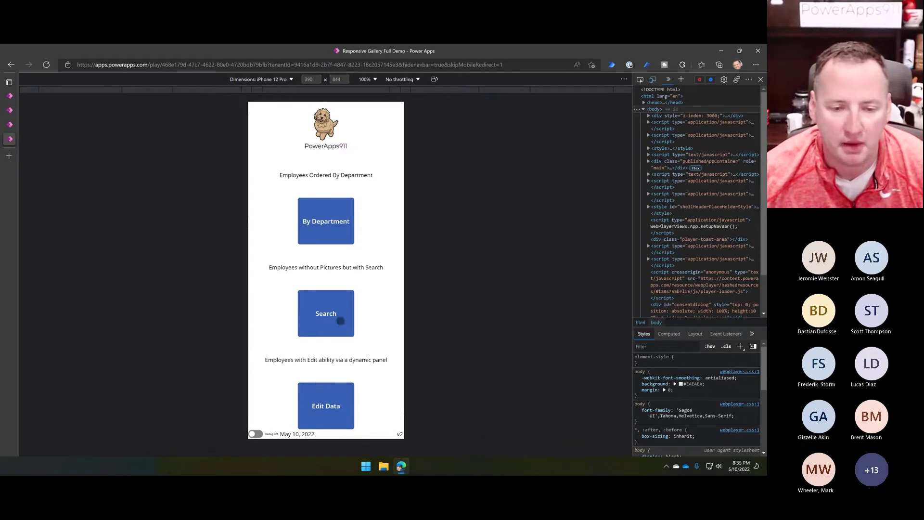
{"action": "left_click", "coordinate": [335, 399]}
{"action": "right_click", "coordinate": [336, 399]}
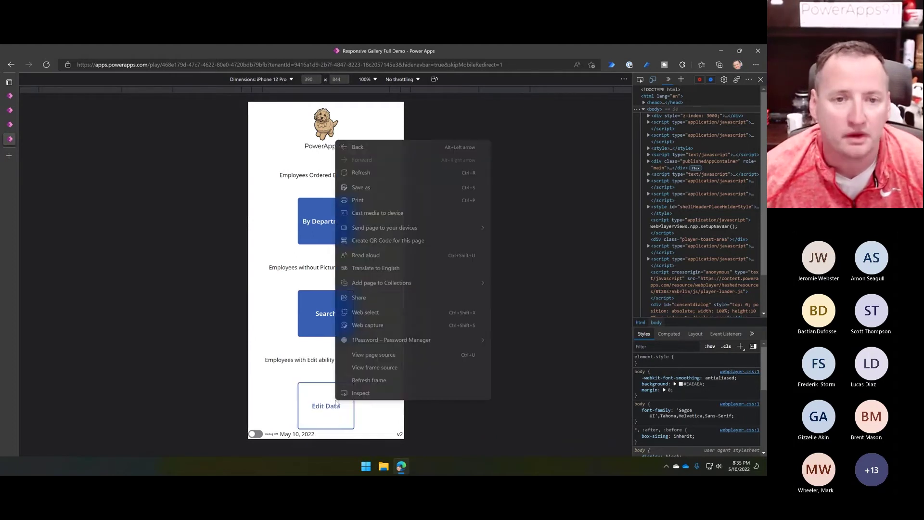
{"action": "left_click", "coordinate": [289, 392]}
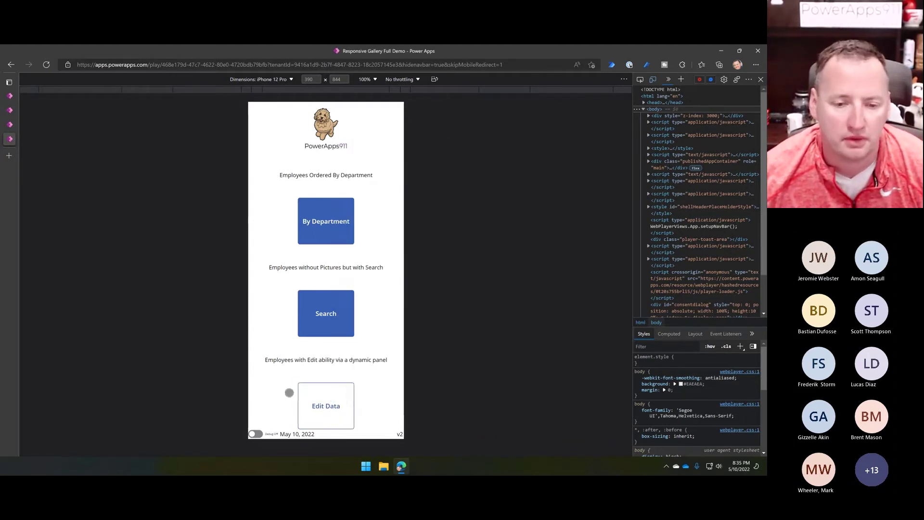
{"action": "left_click", "coordinate": [318, 405]}
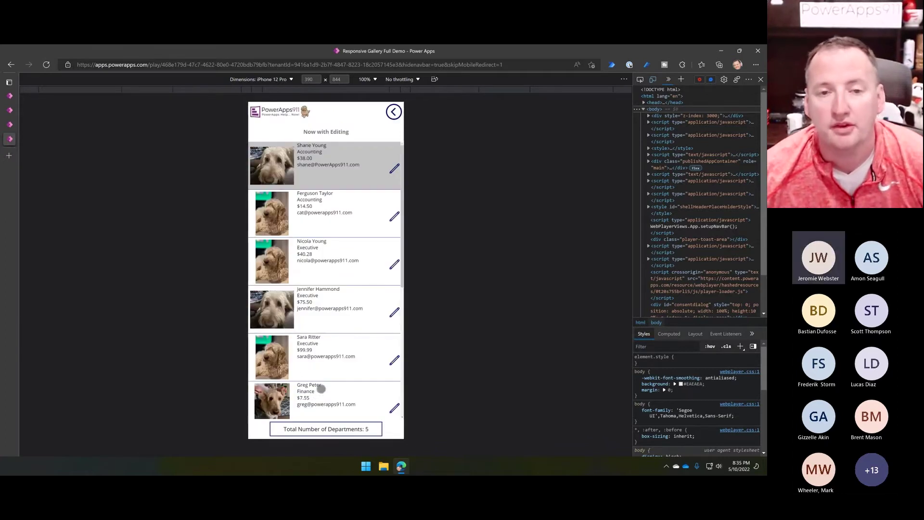
Emulate the Edit Data gallery on the iPad Mini and rotate it to landscape
{"action": "left_click", "coordinate": [292, 80]}
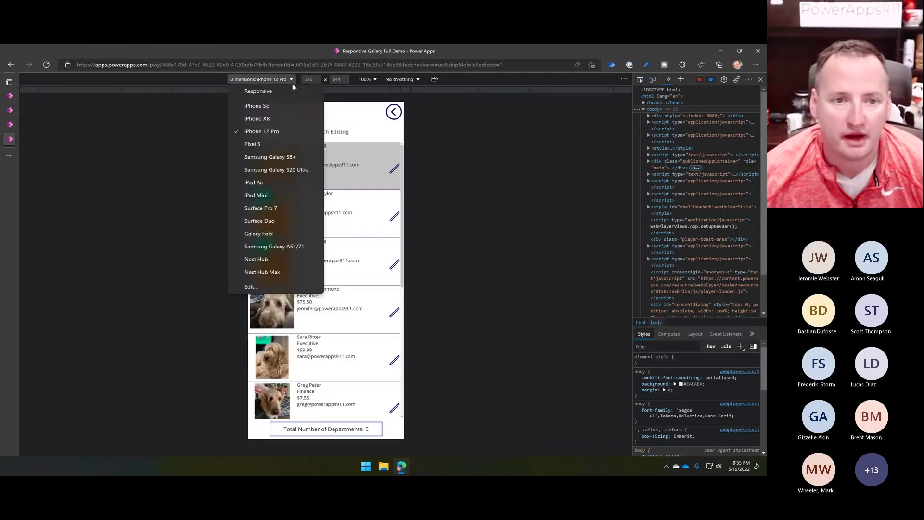
{"action": "left_click", "coordinate": [264, 195]}
{"action": "left_click", "coordinate": [432, 79]}
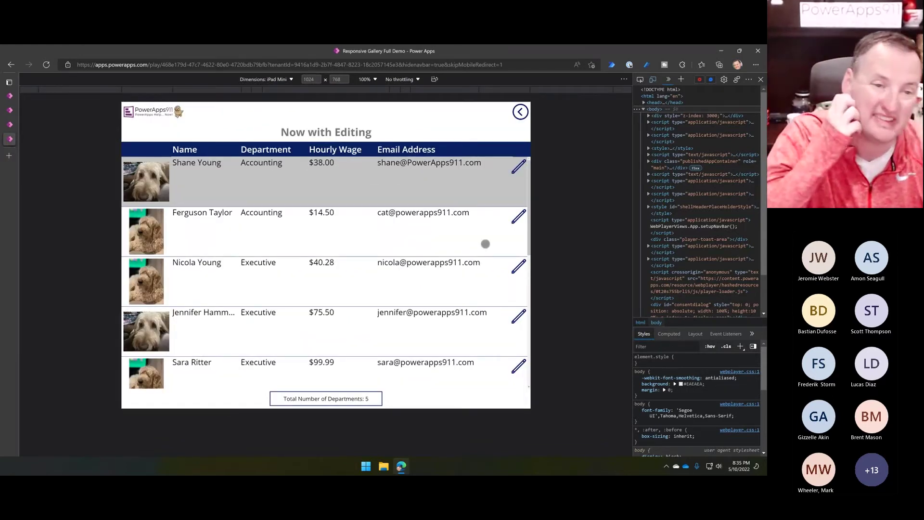
Select several employees in the editing gallery, then open and close the edit panel of the Accounting employee earning $14.50
{"action": "left_click", "coordinate": [314, 277]}
{"action": "left_click", "coordinate": [305, 374]}
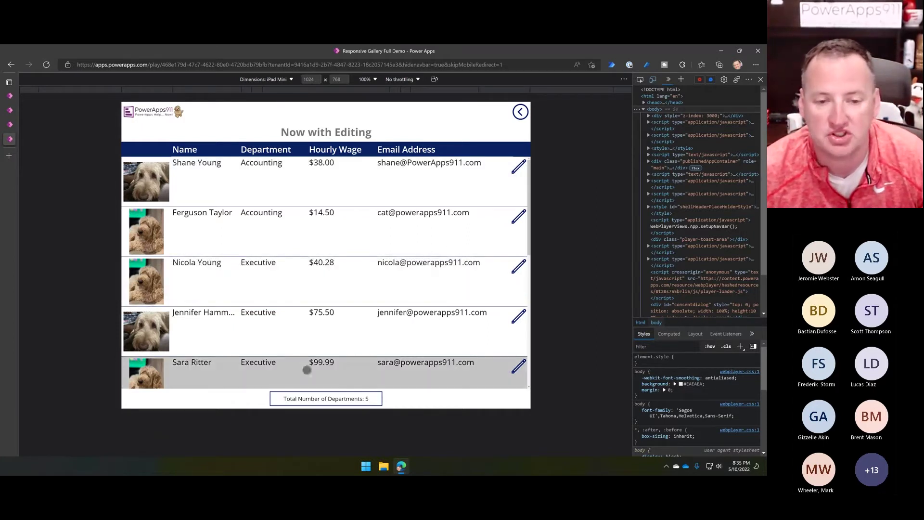
{"action": "left_click", "coordinate": [307, 243]}
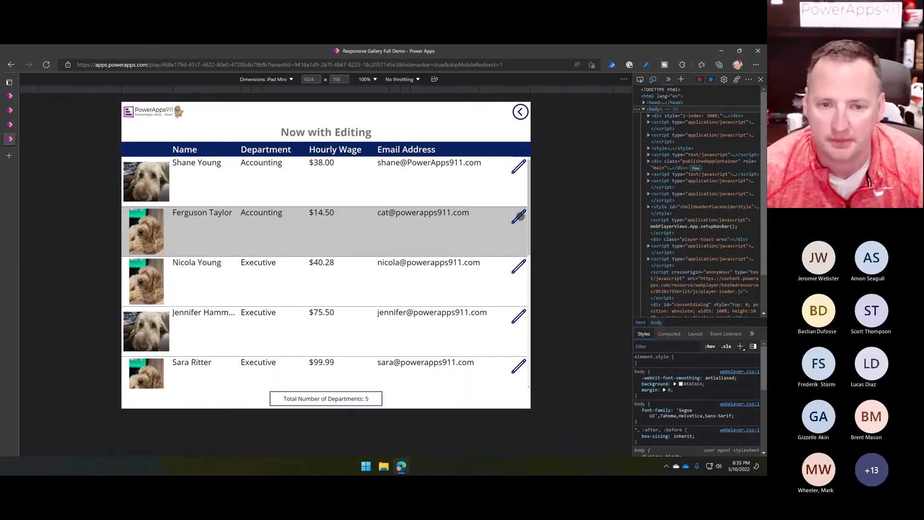
{"action": "left_click", "coordinate": [519, 217]}
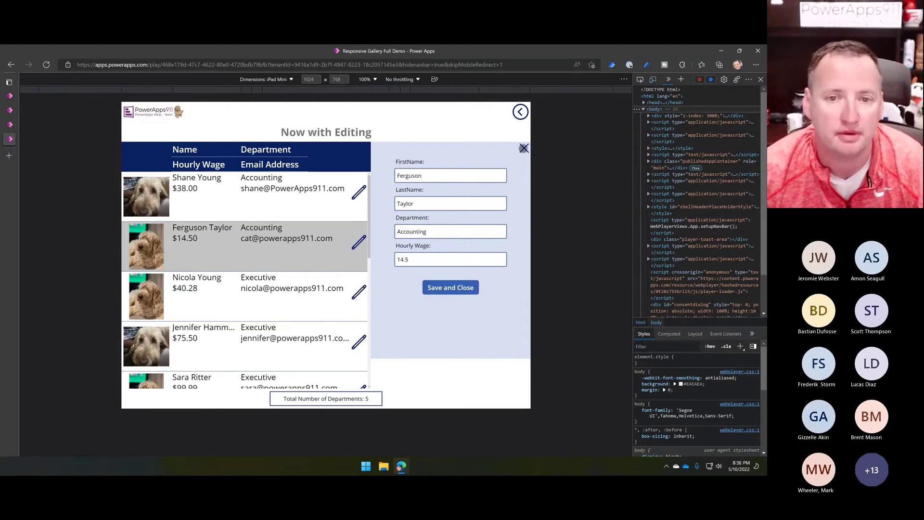
{"action": "left_click", "coordinate": [523, 148]}
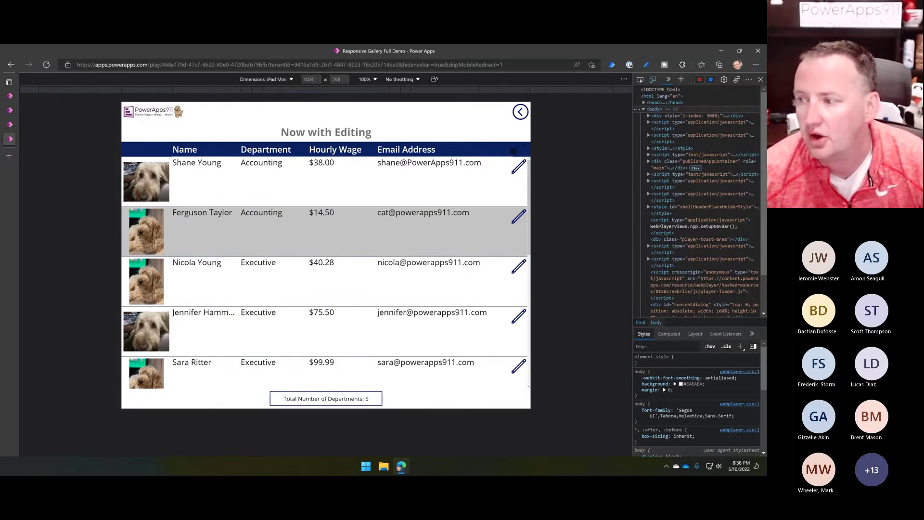
Rotate the iPad Mini to portrait, then open and close the edit panel of the Executive employee earning $75.50
{"action": "left_click", "coordinate": [435, 79]}
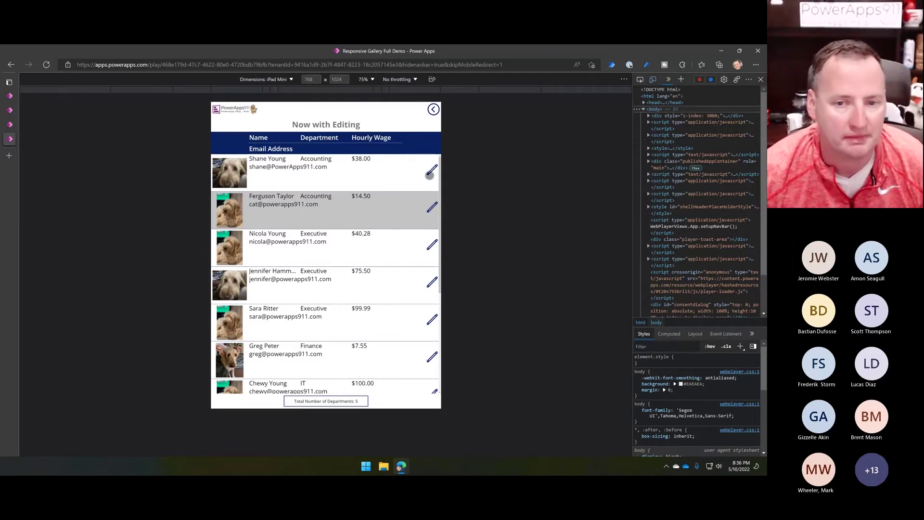
{"action": "left_click", "coordinate": [431, 282]}
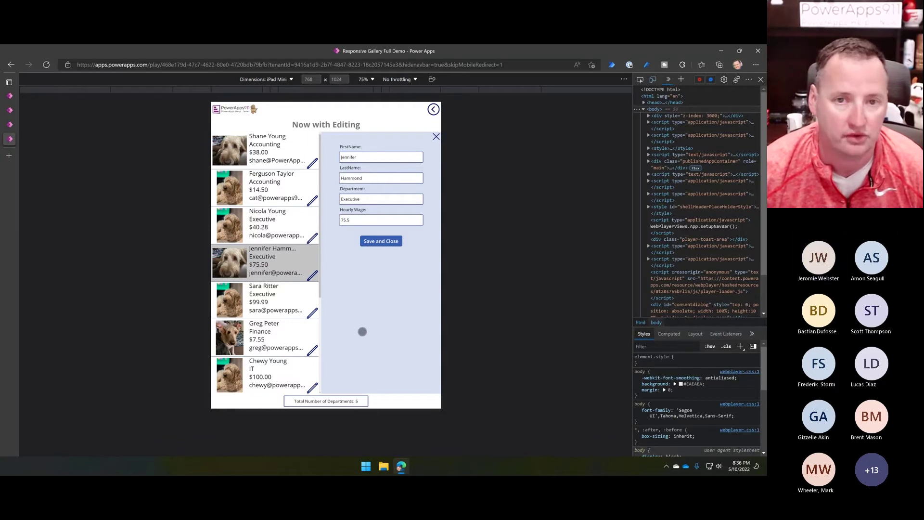
{"action": "left_click", "coordinate": [436, 138]}
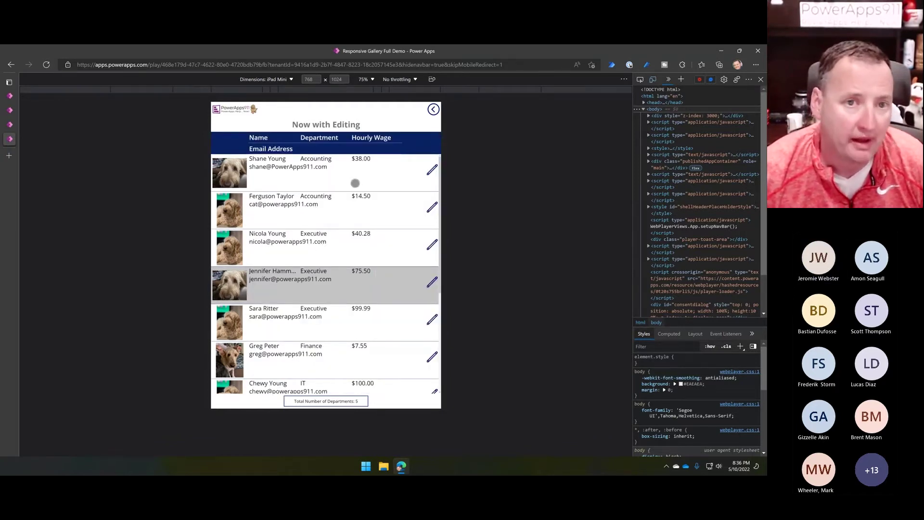
Emulate the iPhone 12 Pro in portrait, then open and close the edit panel of the Executive employee earning $40.28
{"action": "left_click", "coordinate": [292, 80]}
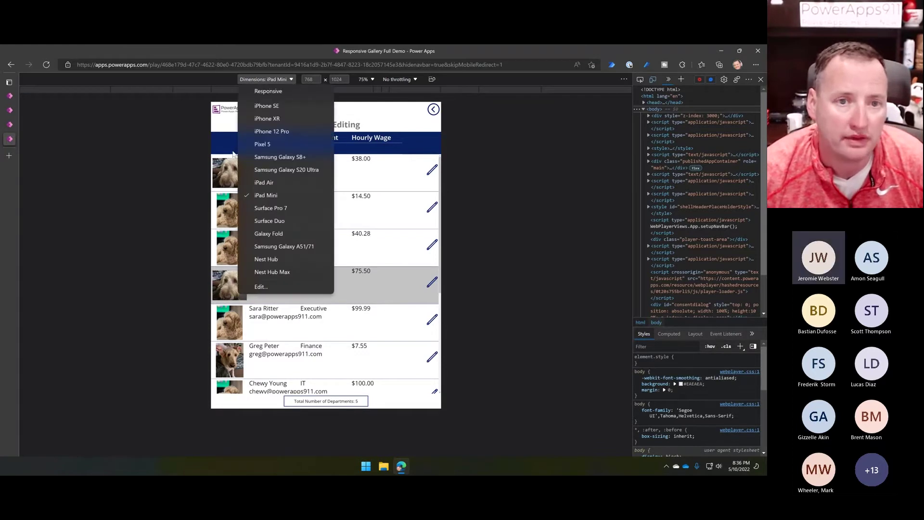
{"action": "left_click", "coordinate": [285, 131]}
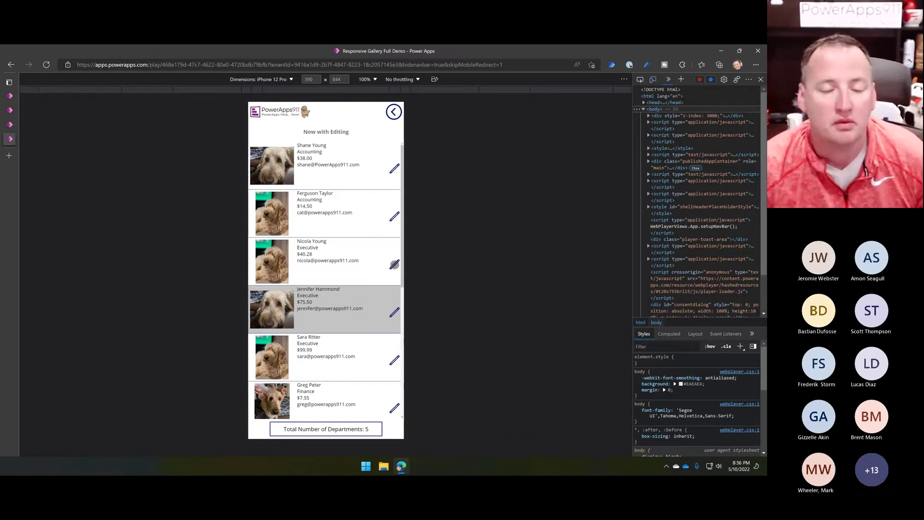
{"action": "left_click", "coordinate": [395, 264]}
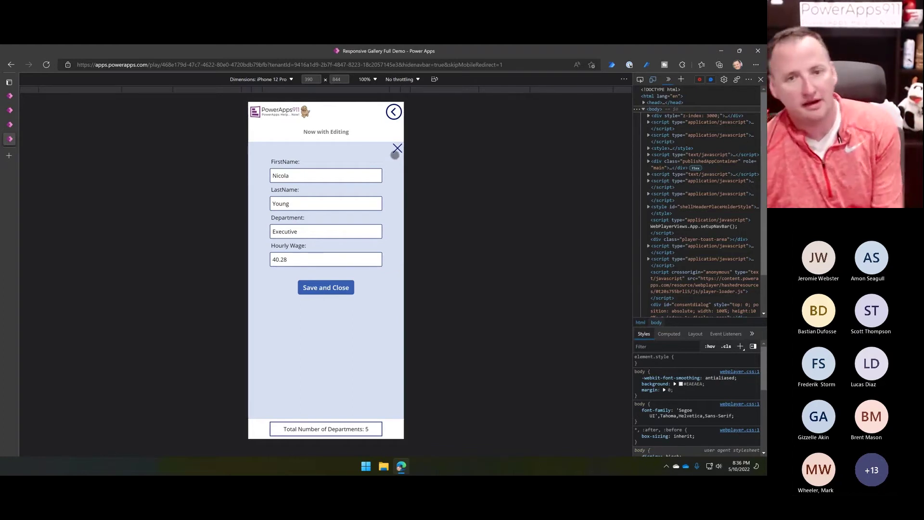
{"action": "left_click", "coordinate": [397, 147]}
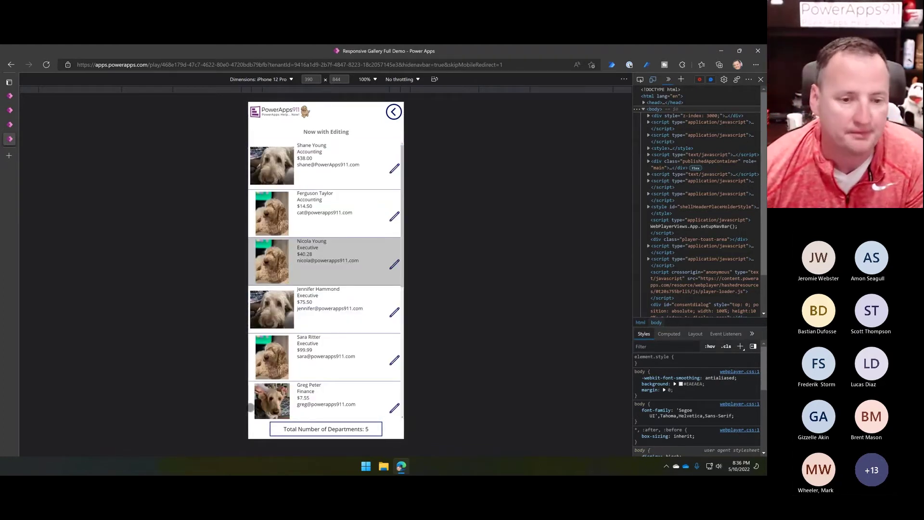
Rotate the iPhone 12 Pro to landscape, open the first employee's edit panel and look through its form fields
{"action": "left_click", "coordinate": [434, 79]}
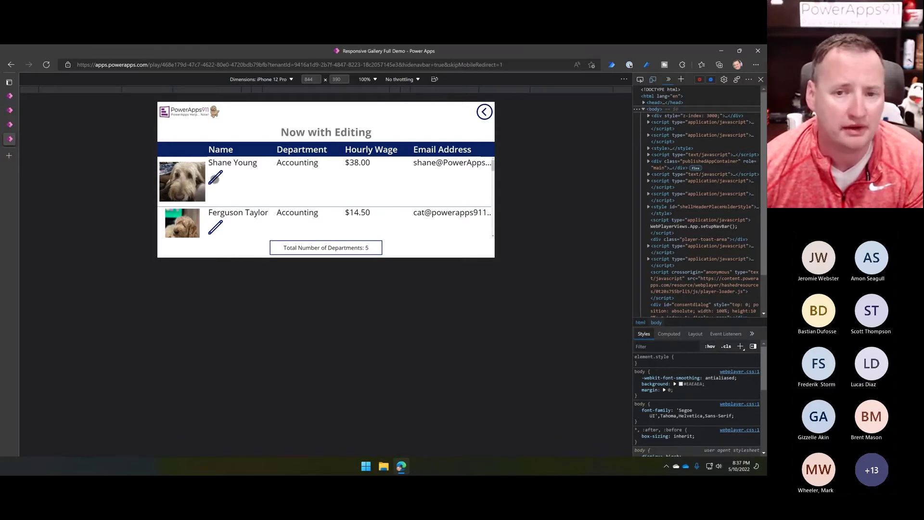
{"action": "left_click", "coordinate": [216, 178]}
{"action": "scroll", "coordinate": [474, 207], "scroll_direction": "down", "scroll_amount": 1}
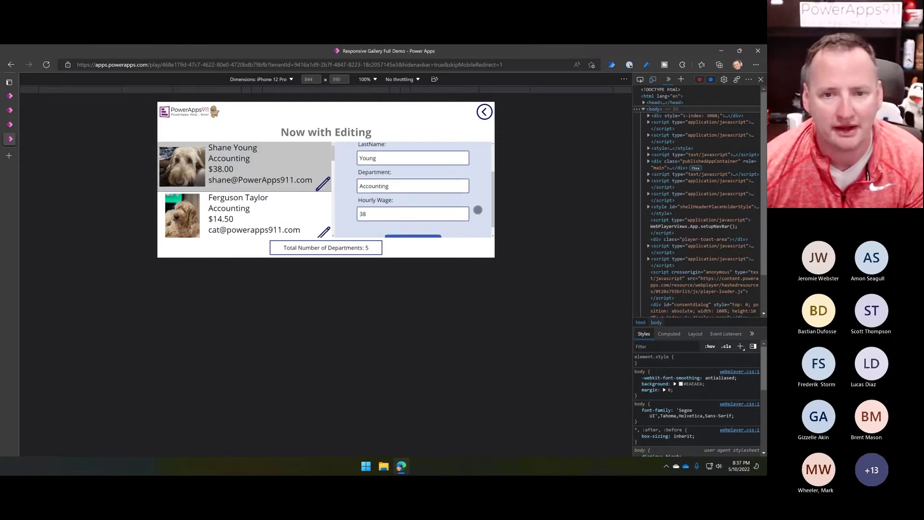
{"action": "scroll", "coordinate": [478, 210], "scroll_direction": "up", "scroll_amount": 1}
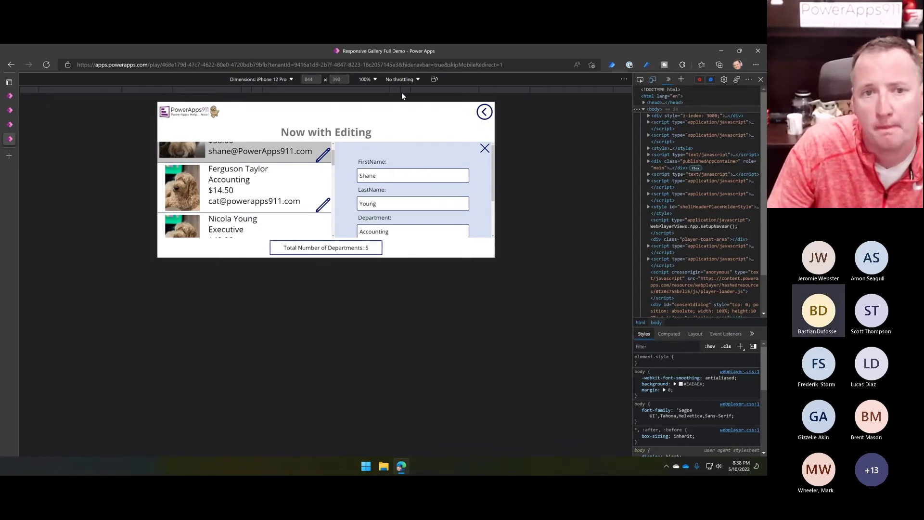
Set the emulated device to iPad Air and return to the app's welcome screen
{"action": "left_click", "coordinate": [292, 80]}
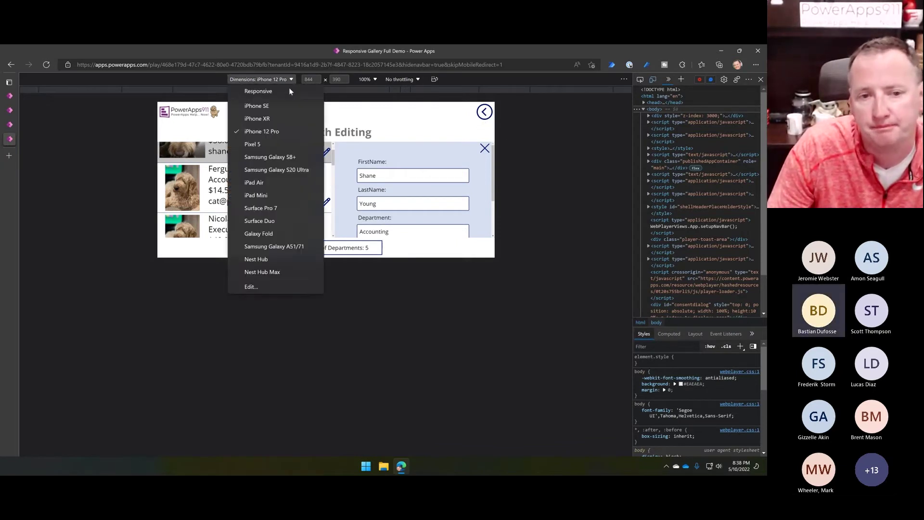
{"action": "left_click", "coordinate": [281, 186]}
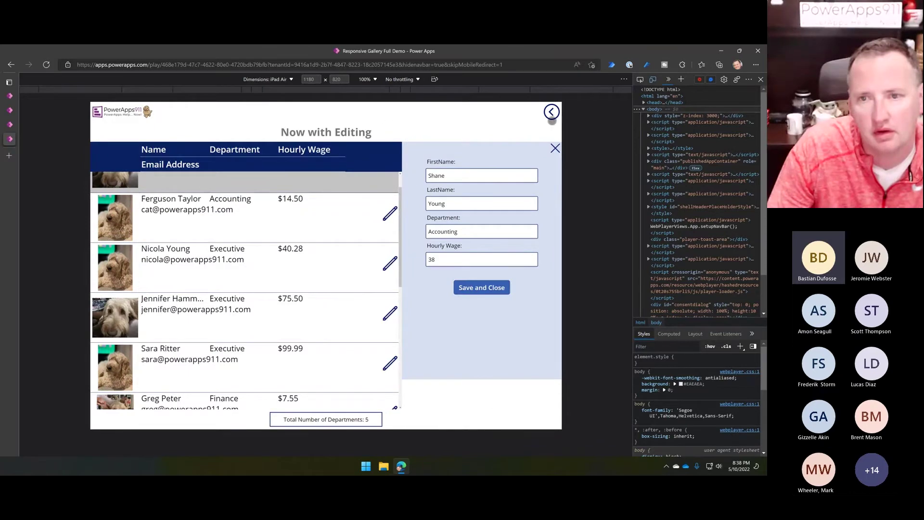
{"action": "left_click", "coordinate": [553, 111]}
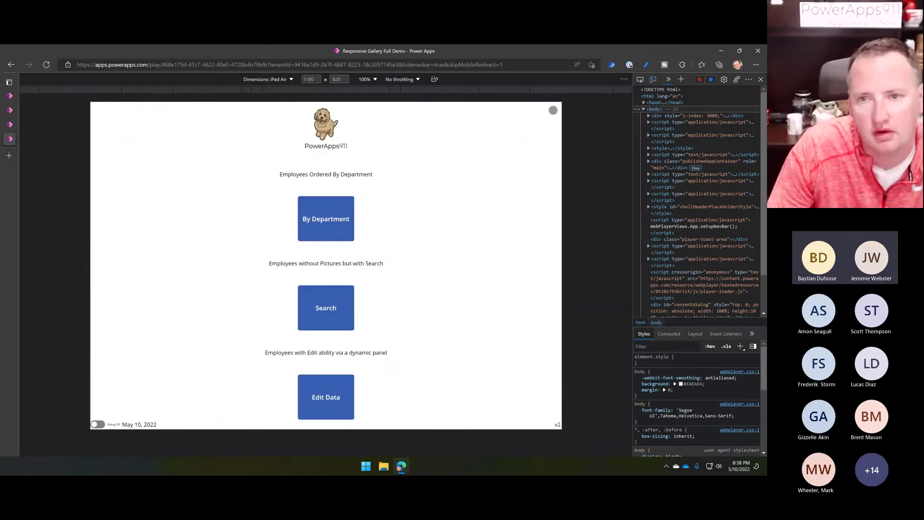
Turn on the welcome screen's debug information with the iPad Air in portrait, and rotate the device to landscape
{"action": "left_click", "coordinate": [435, 79]}
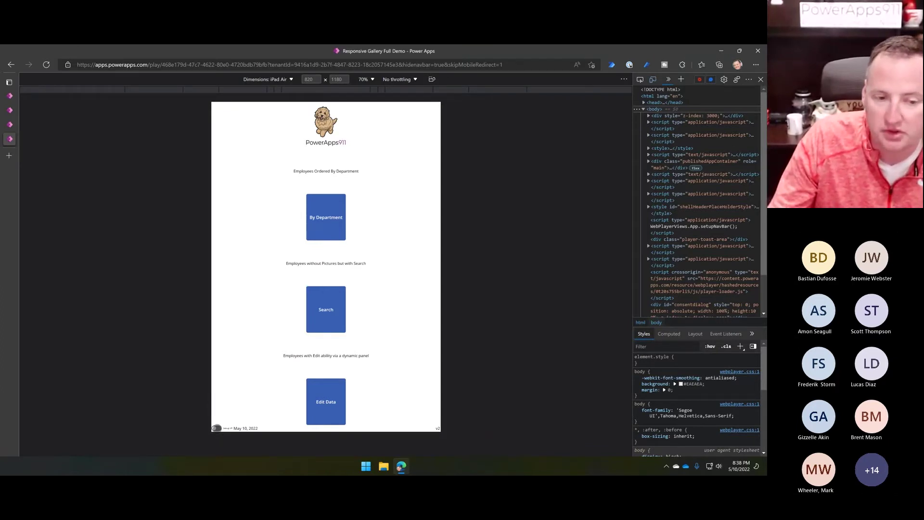
{"action": "left_click", "coordinate": [217, 428]}
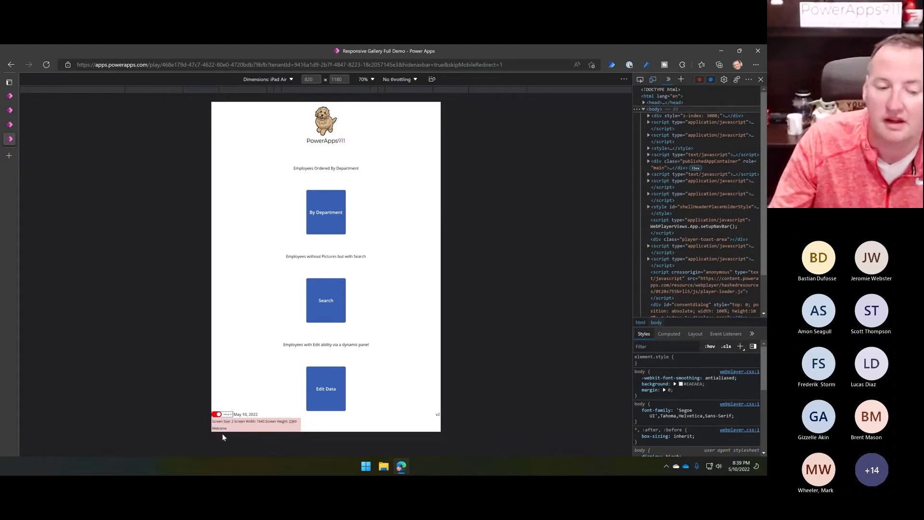
{"action": "left_click", "coordinate": [432, 80]}
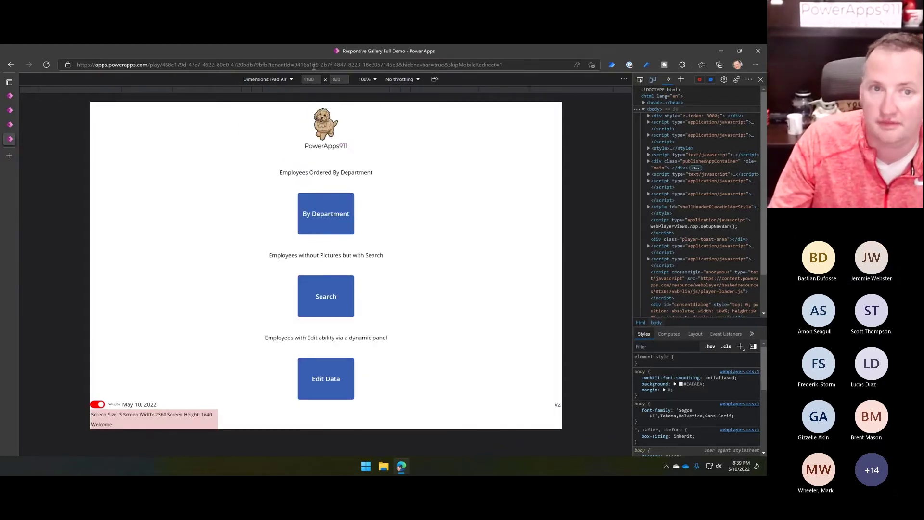
View the By Department list on an emulated iPhone 12 Pro in landscape and portrait, and return to the welcome screen
{"action": "left_click", "coordinate": [289, 80]}
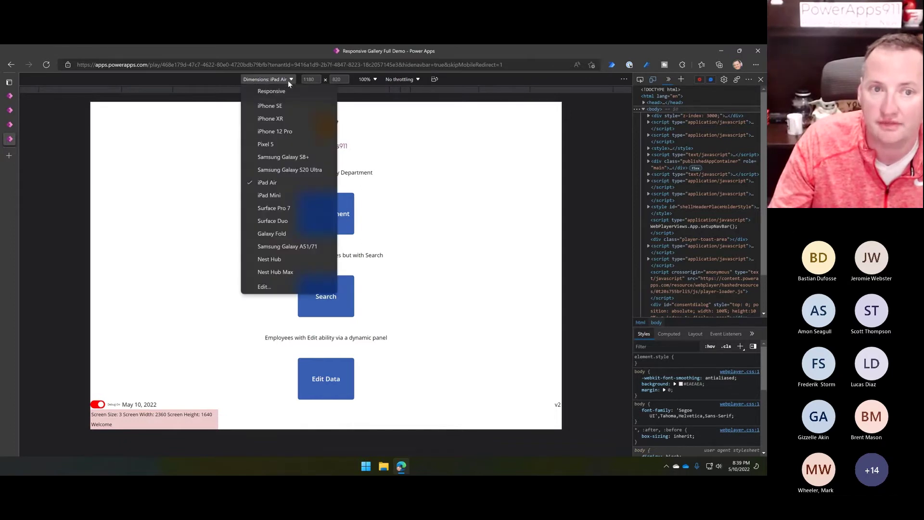
{"action": "left_click", "coordinate": [276, 132]}
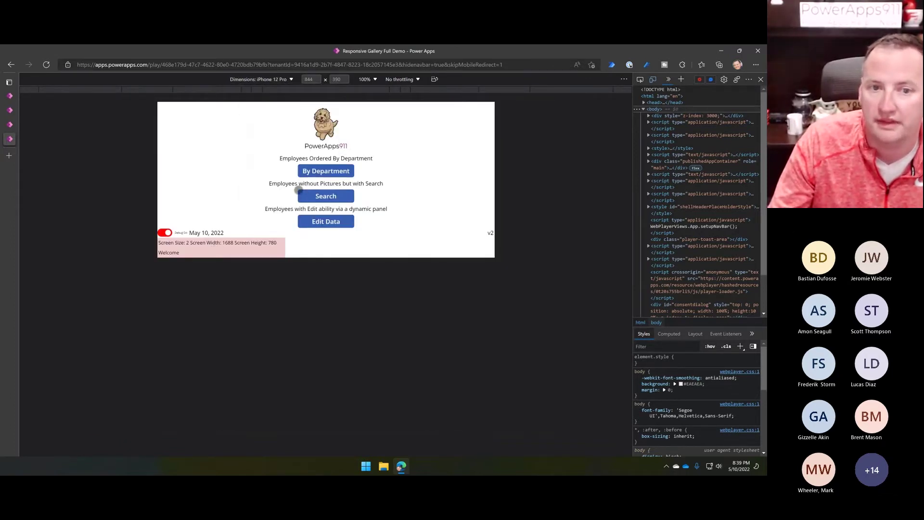
{"action": "left_click", "coordinate": [318, 171]}
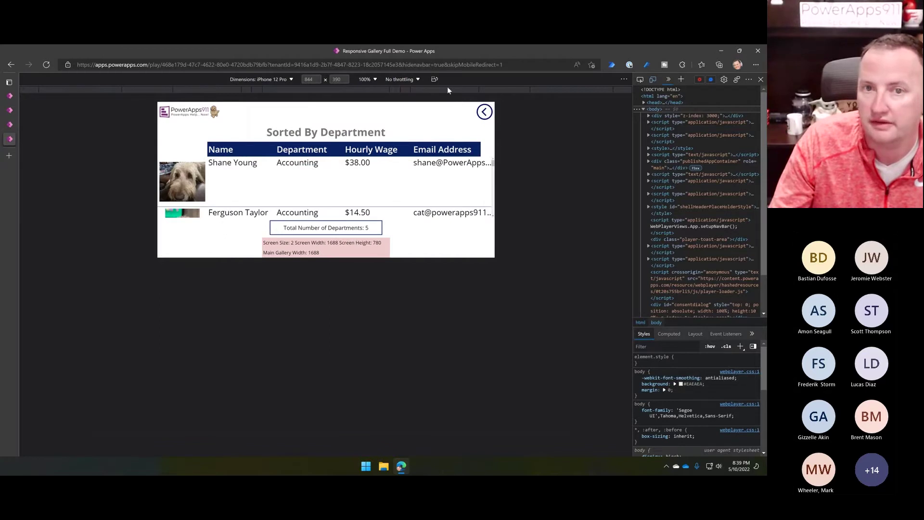
{"action": "left_click", "coordinate": [435, 79]}
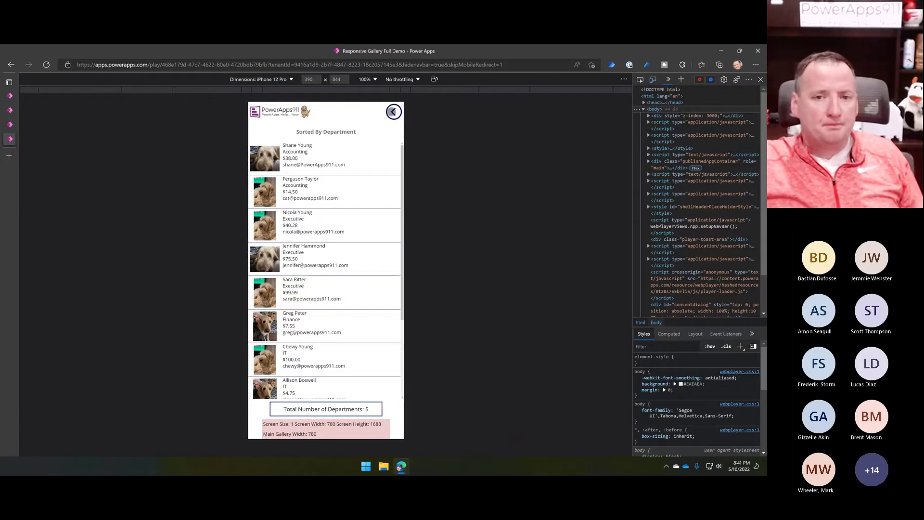
{"action": "left_click", "coordinate": [394, 112]}
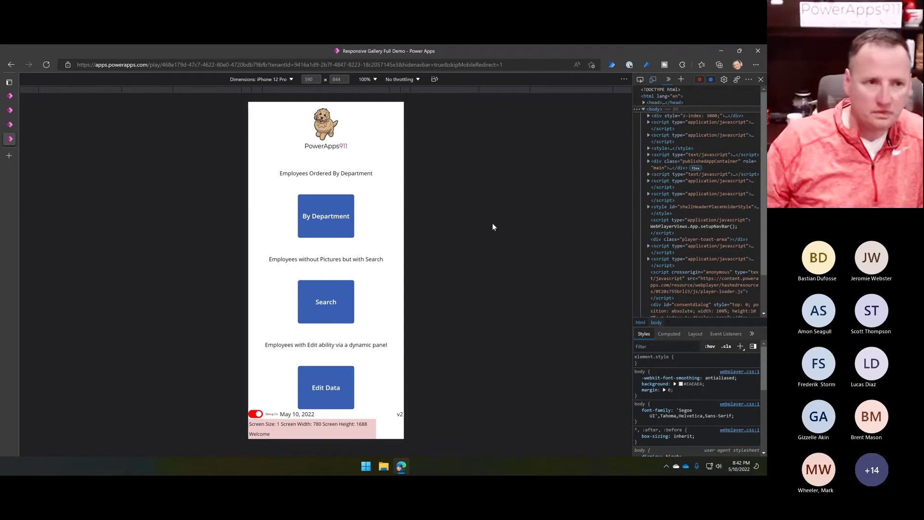
Switch to the Power Apps maker portal and create a blank canvas app named UG Demo in Tablet format
{"action": "left_click", "coordinate": [9, 120]}
{"action": "left_click", "coordinate": [10, 110]}
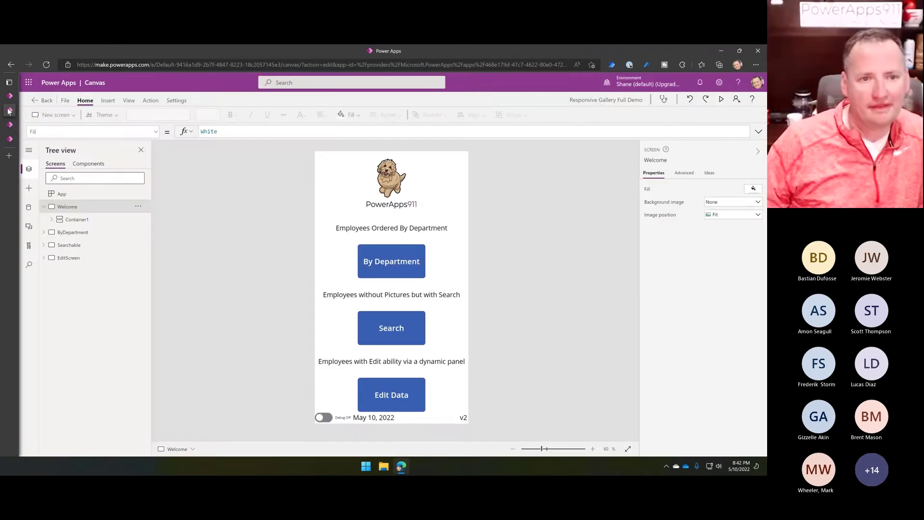
{"action": "left_click", "coordinate": [9, 96]}
{"action": "left_click", "coordinate": [9, 124]}
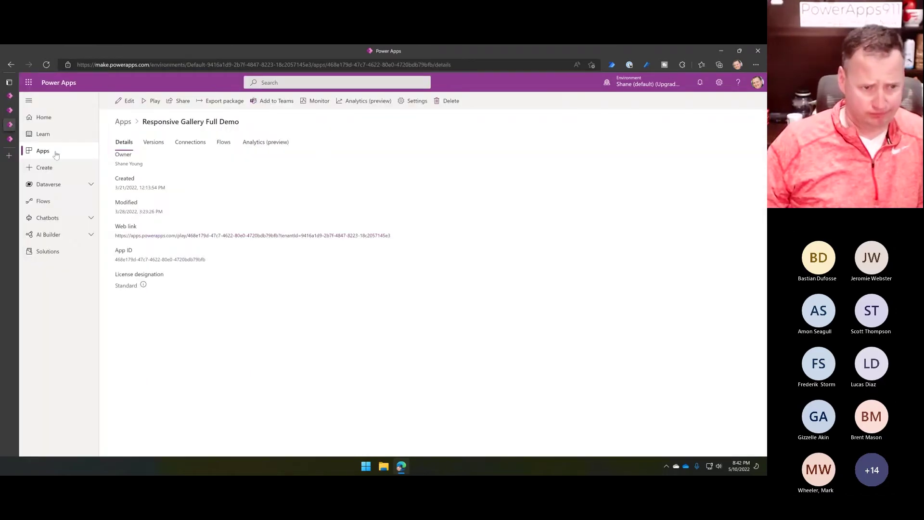
{"action": "left_click", "coordinate": [43, 168]}
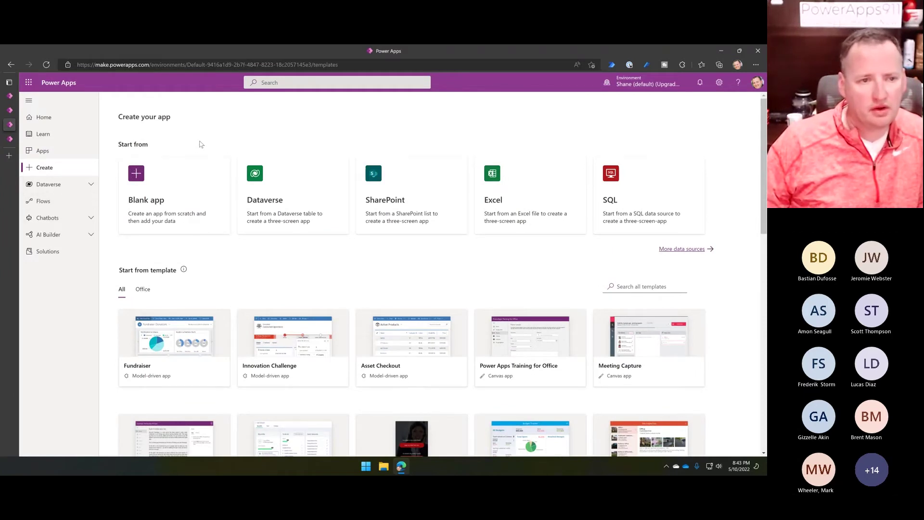
{"action": "left_click", "coordinate": [186, 195]}
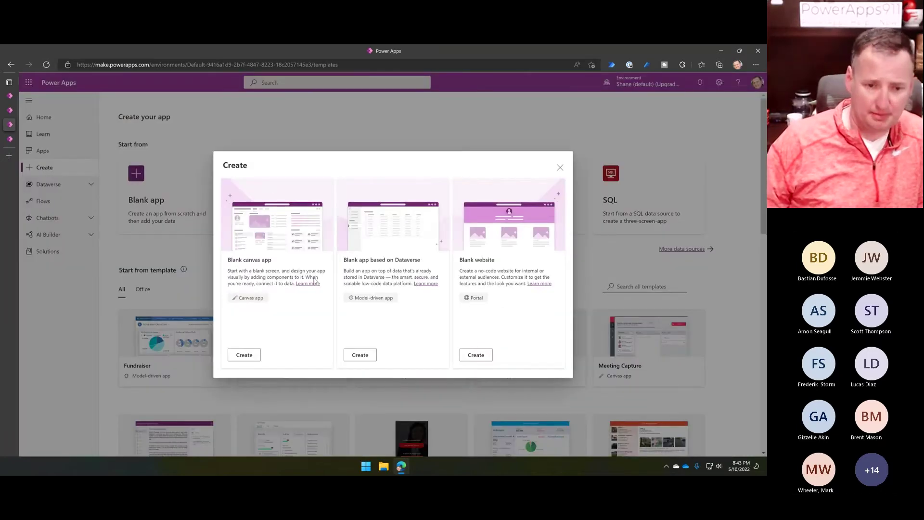
{"action": "left_click", "coordinate": [244, 355]}
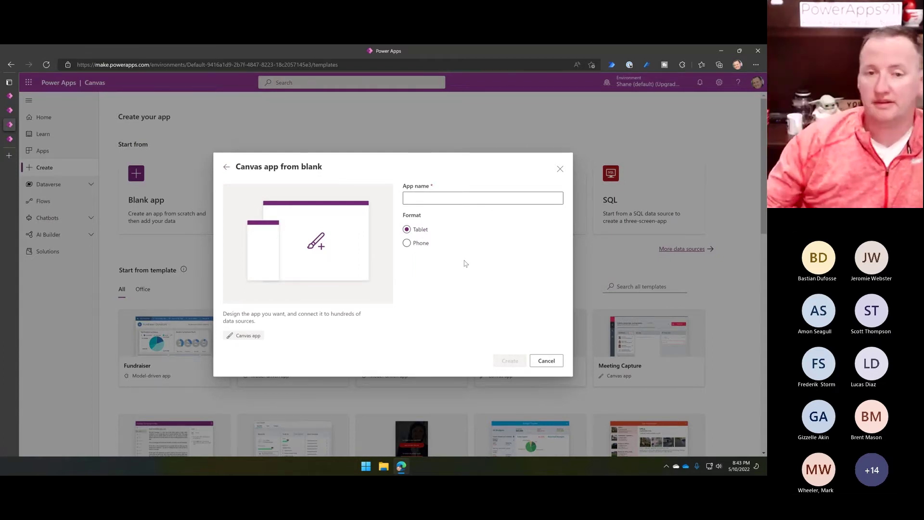
{"action": "left_click", "coordinate": [473, 199]}
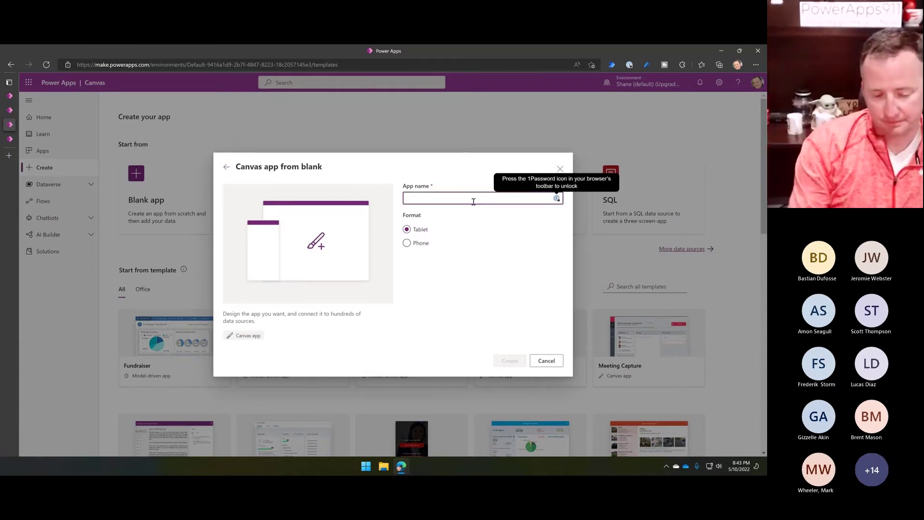
{"action": "type", "text": "UG Demo"}
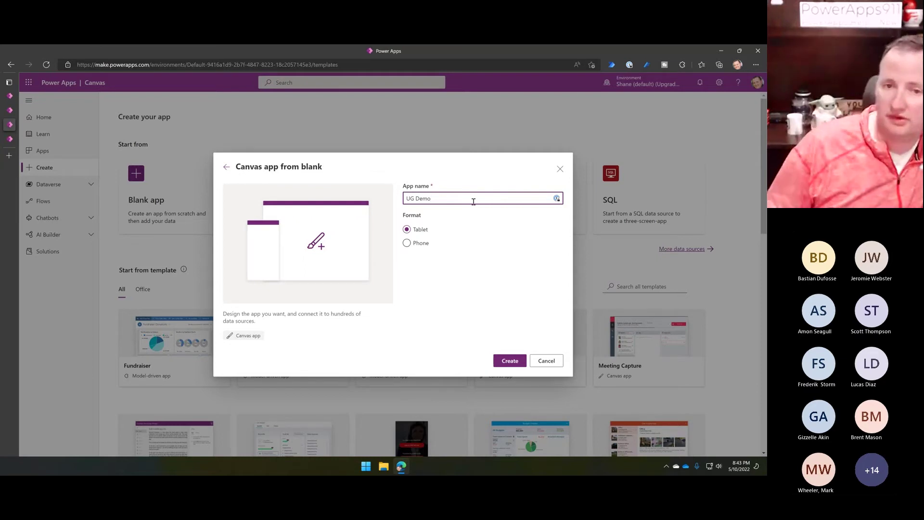
{"action": "left_click", "coordinate": [507, 362]}
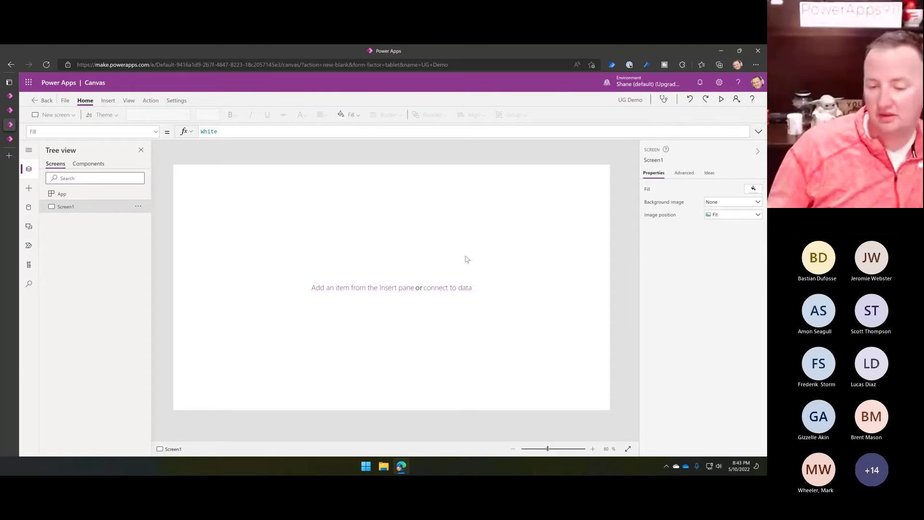
Review the demo app's By Department list and its Welcome screen in the editor, and return to the UG Demo app
{"action": "left_click", "coordinate": [9, 138]}
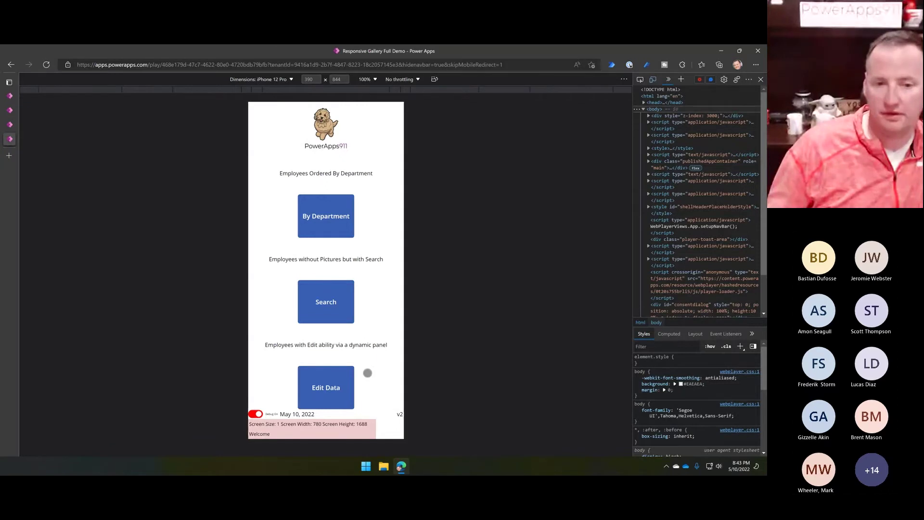
{"action": "left_click", "coordinate": [328, 223]}
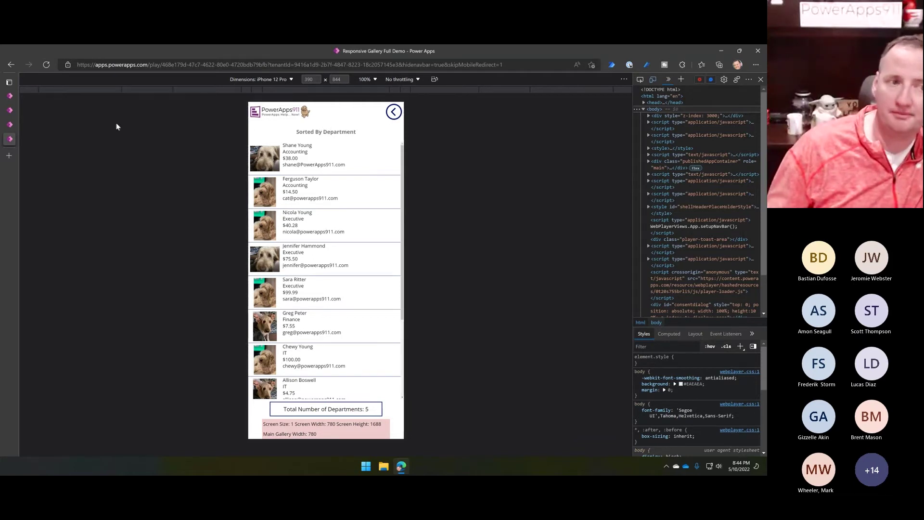
{"action": "left_click", "coordinate": [10, 111]}
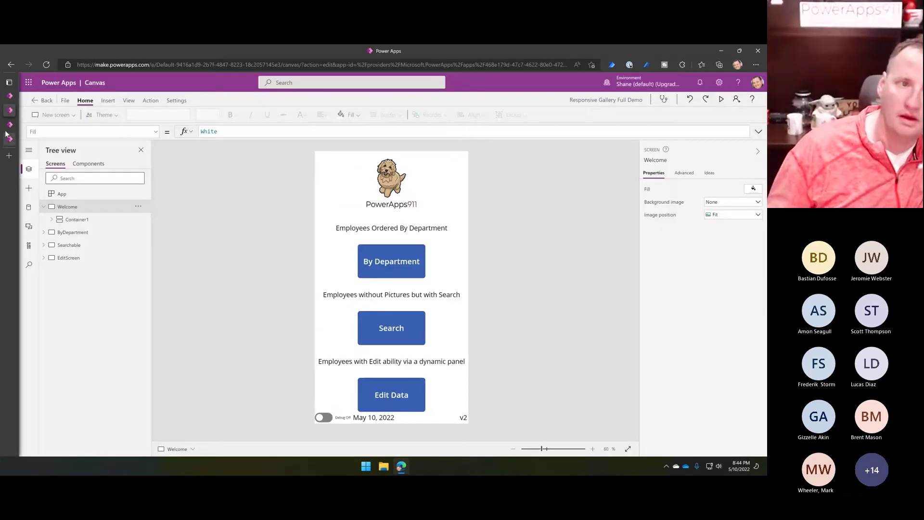
{"action": "left_click", "coordinate": [10, 124]}
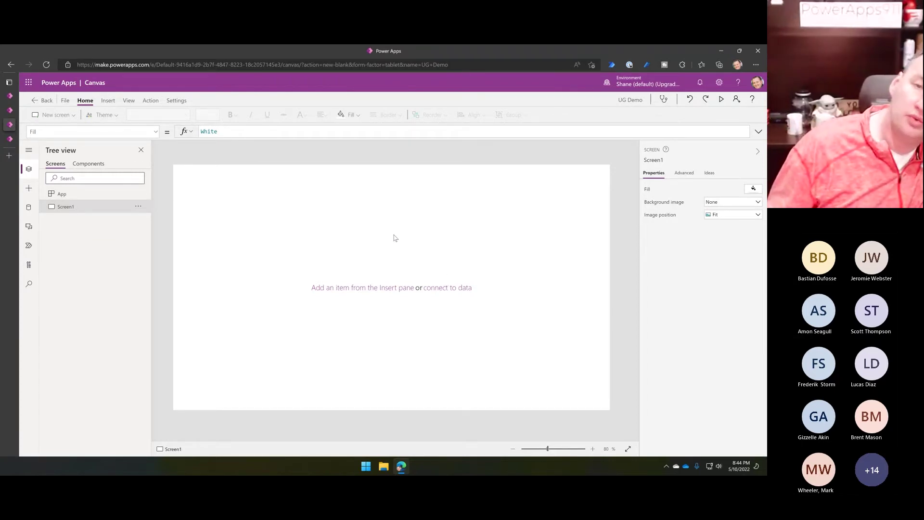
Save the app to the cloud as UG Demo and return to the canvas
{"action": "left_click", "coordinate": [66, 101]}
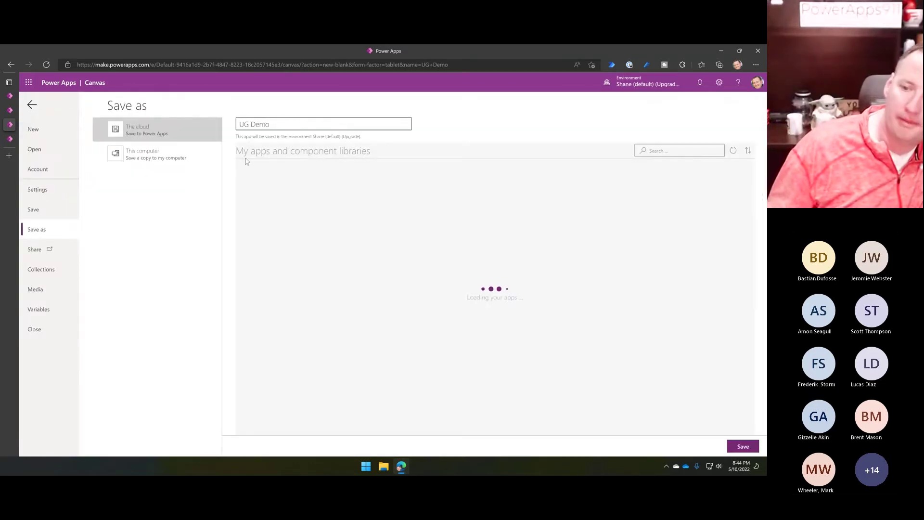
{"action": "left_click", "coordinate": [743, 447]}
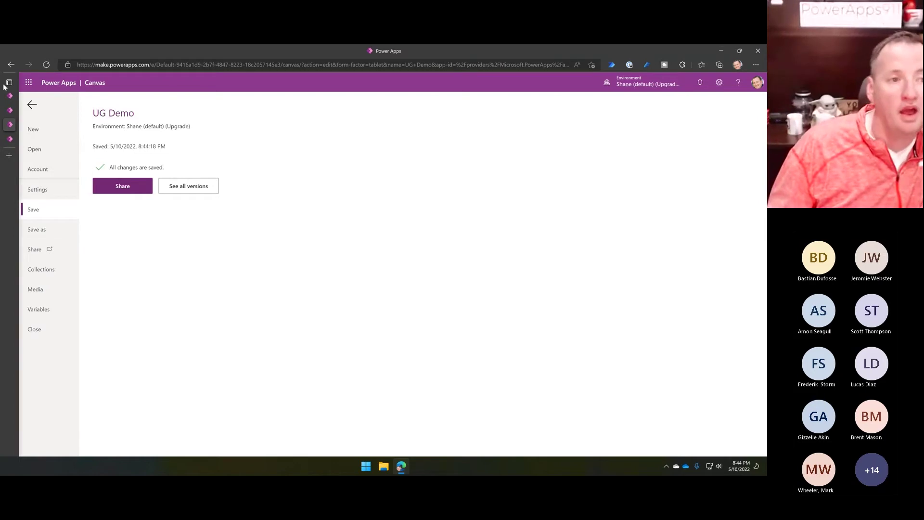
{"action": "left_click", "coordinate": [31, 105]}
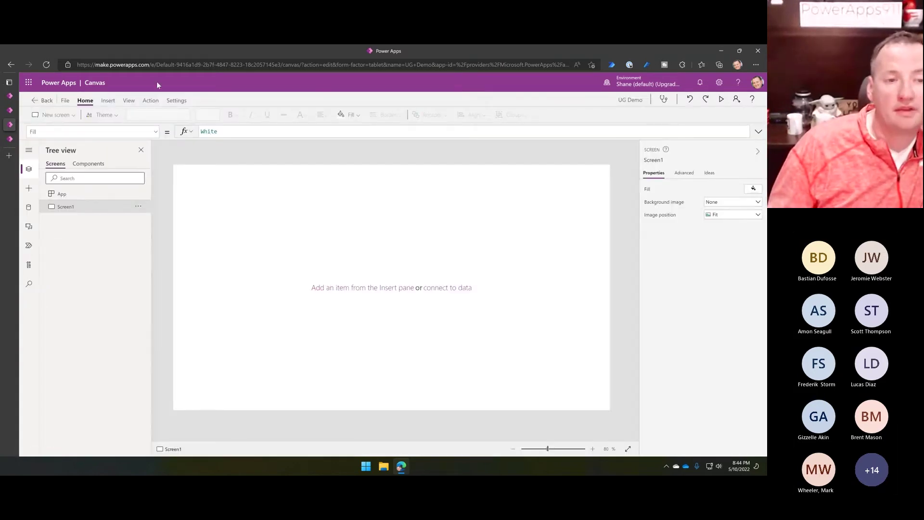
Turn off Scale to fit in the app's display settings
{"action": "left_click", "coordinate": [177, 100]}
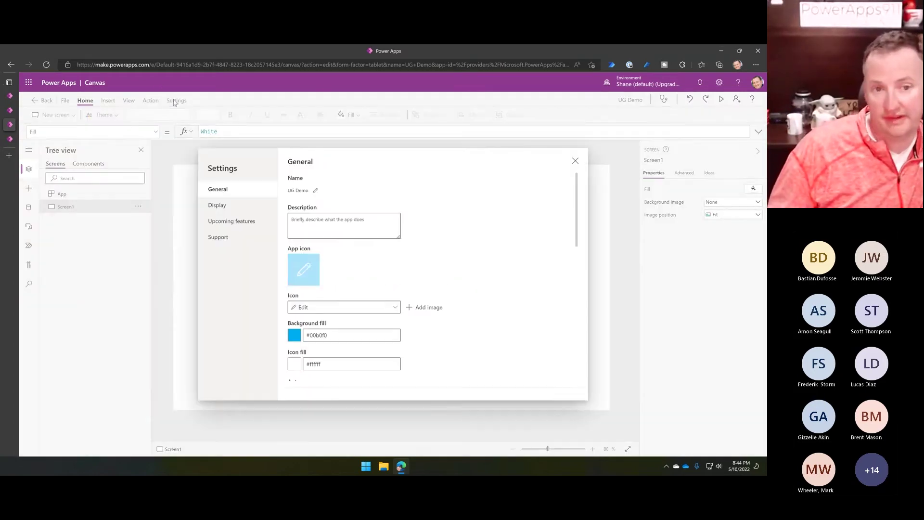
{"action": "left_click", "coordinate": [218, 205]}
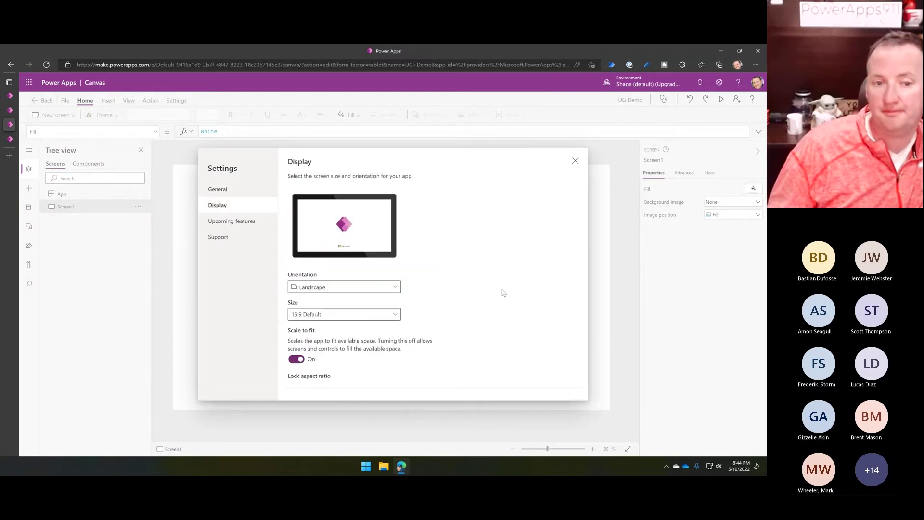
{"action": "scroll", "coordinate": [465, 246], "scroll_direction": "down", "scroll_amount": 2}
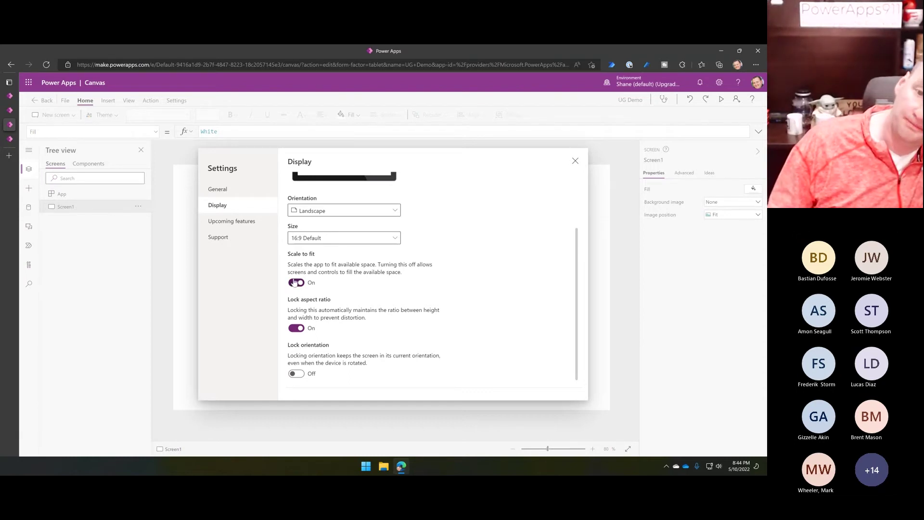
{"action": "left_click", "coordinate": [296, 282]}
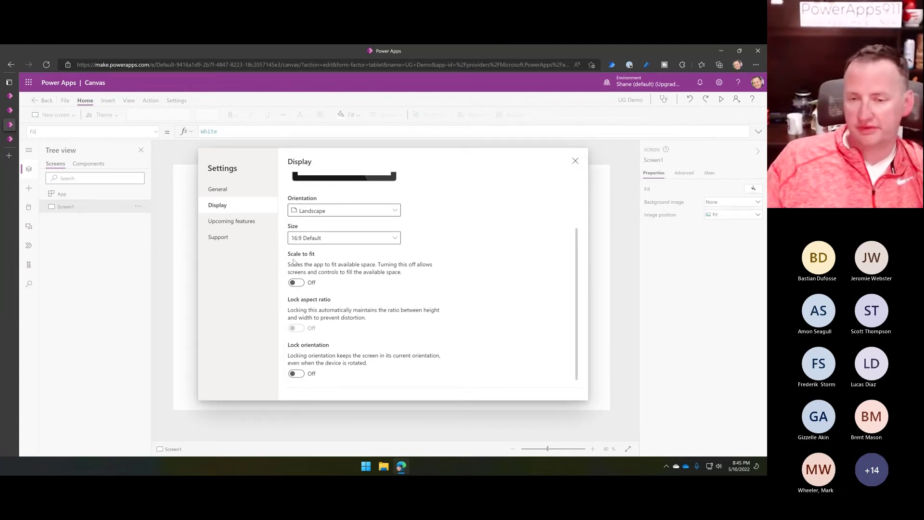
{"action": "left_click", "coordinate": [574, 161]}
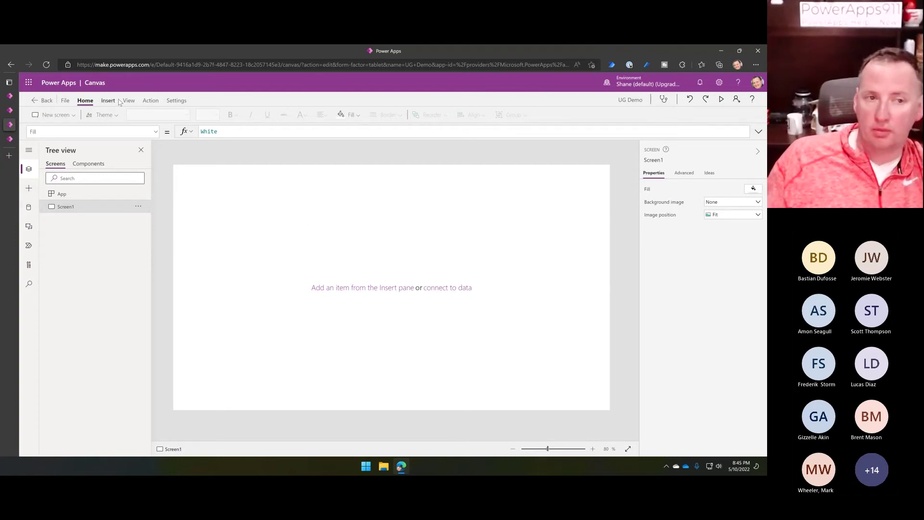
Insert a horizontal container on Screen1 and move it to about X 148, Y 228
{"action": "left_click", "coordinate": [29, 190]}
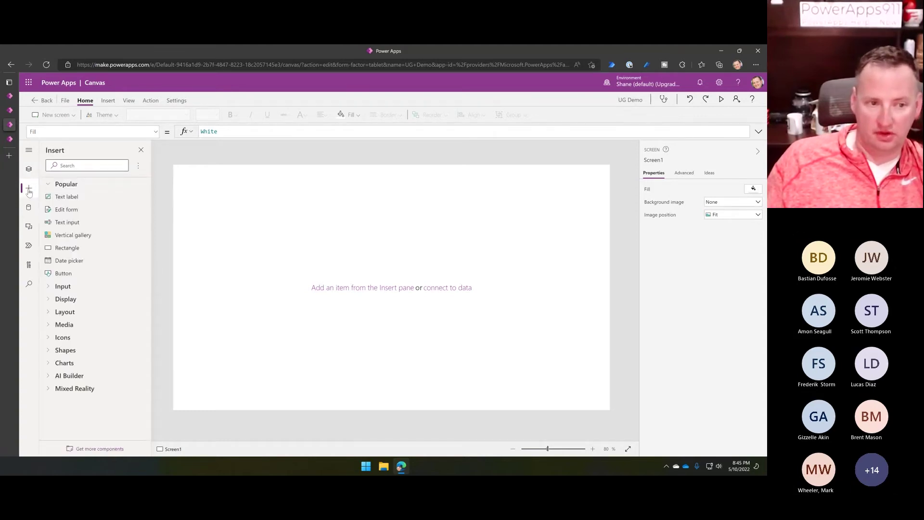
{"action": "left_click", "coordinate": [49, 314]}
{"action": "scroll", "coordinate": [96, 269], "scroll_direction": "down", "scroll_amount": 3}
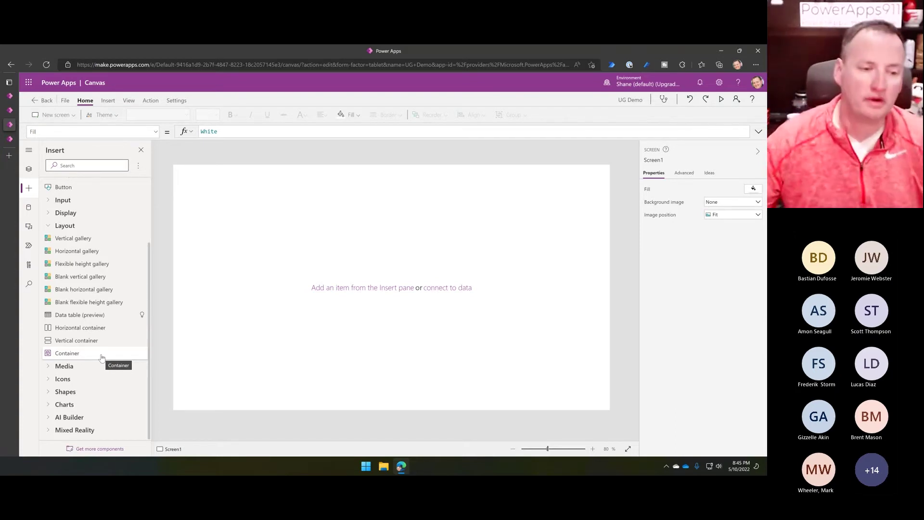
{"action": "left_click", "coordinate": [100, 328]}
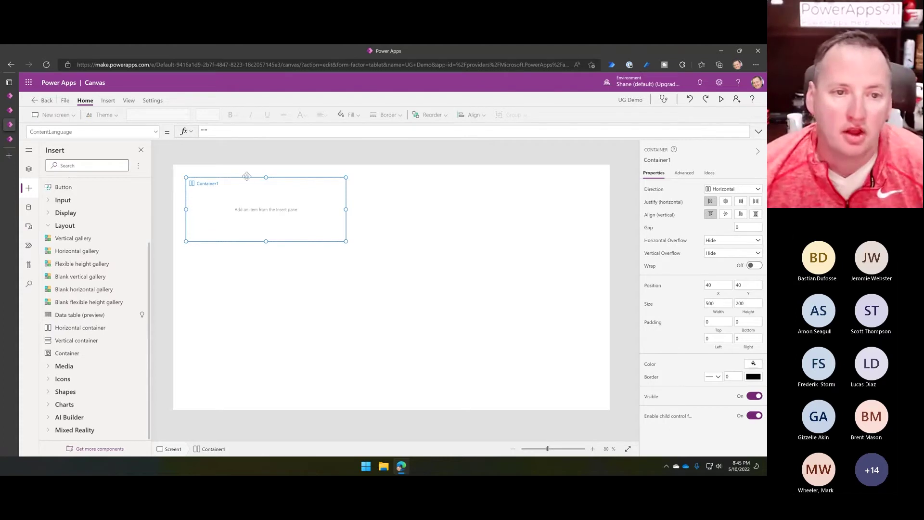
{"action": "left_click_drag", "start_coordinate": [247, 190], "coordinate": [282, 251]}
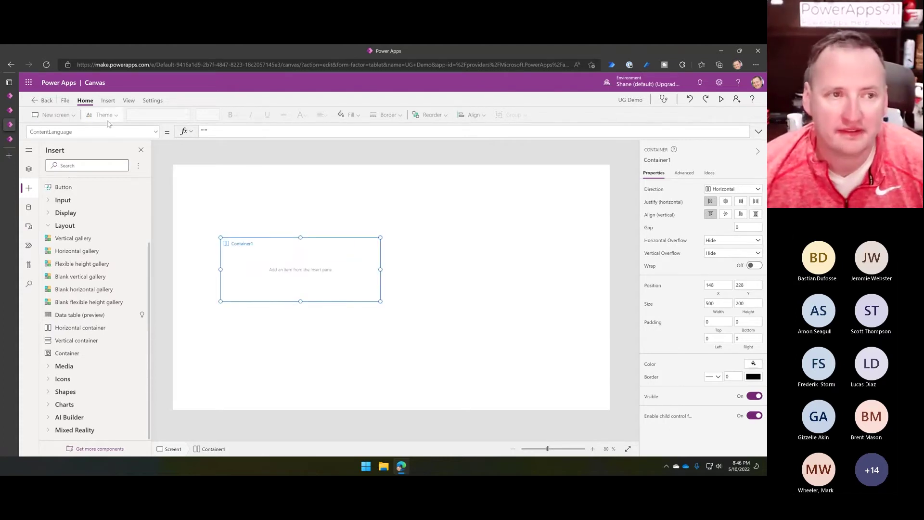
Insert an Emoji - Smile icon into the horizontal container
{"action": "left_click", "coordinate": [108, 101]}
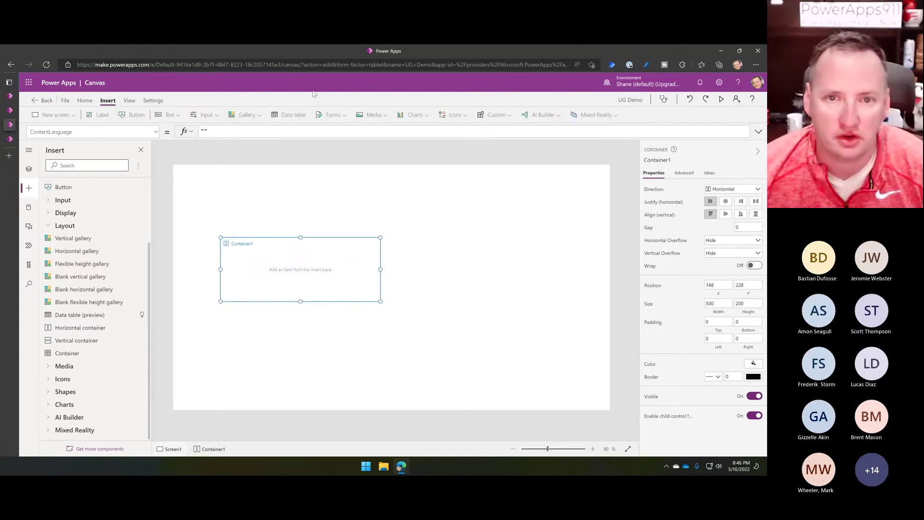
{"action": "left_click", "coordinate": [381, 115]}
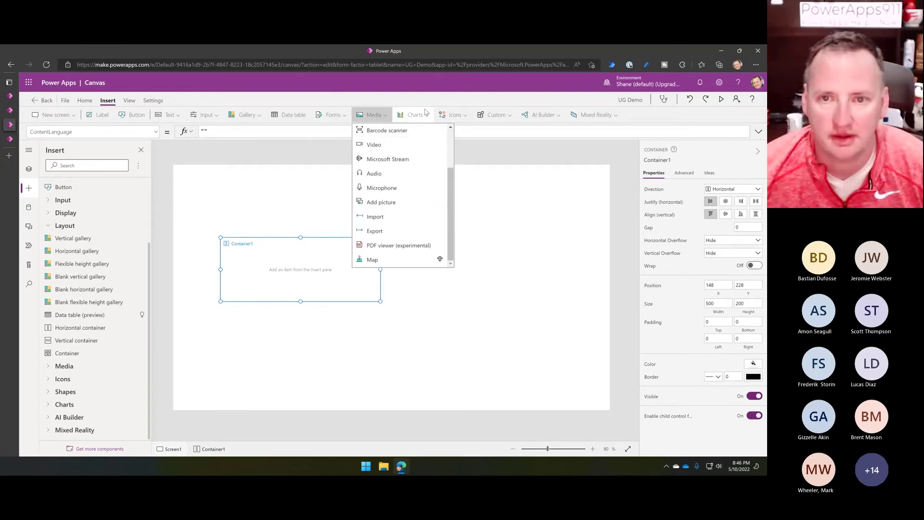
{"action": "left_click", "coordinate": [453, 115]}
{"action": "scroll", "coordinate": [475, 207], "scroll_direction": "down", "scroll_amount": 8}
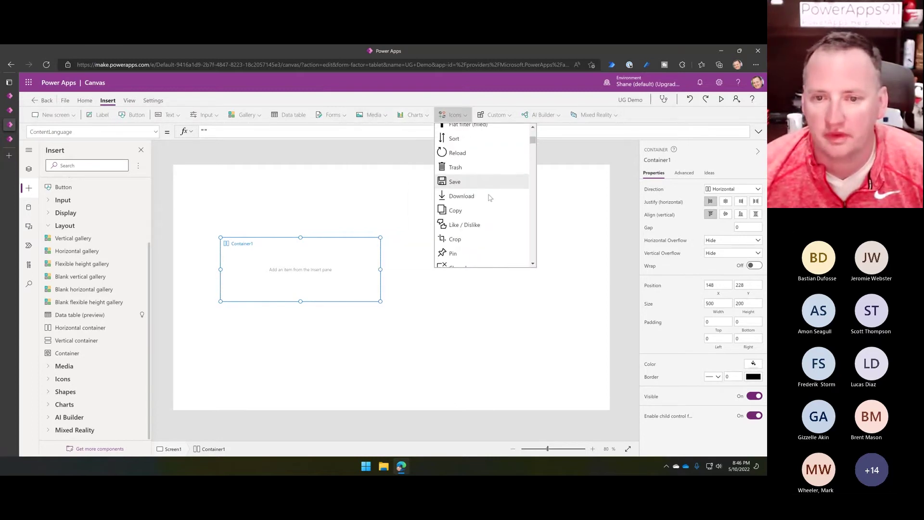
{"action": "scroll", "coordinate": [487, 196], "scroll_direction": "down", "scroll_amount": 5}
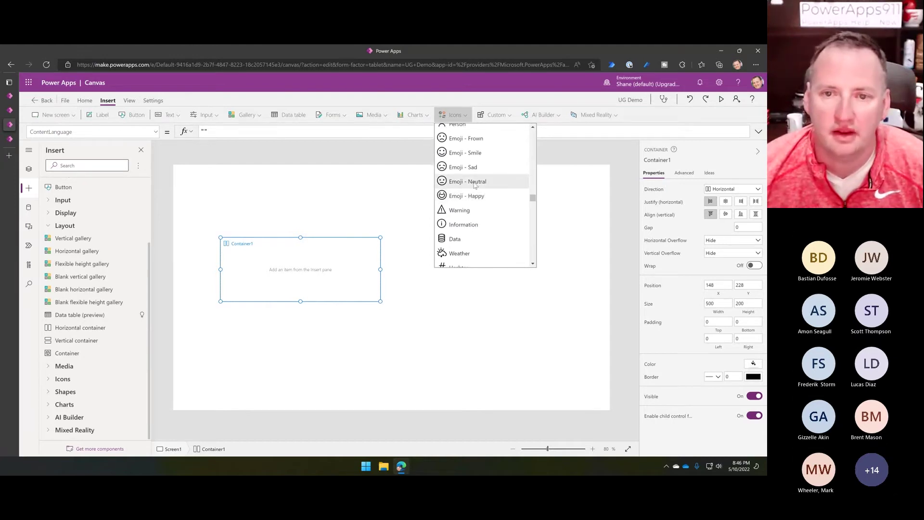
{"action": "left_click", "coordinate": [471, 155]}
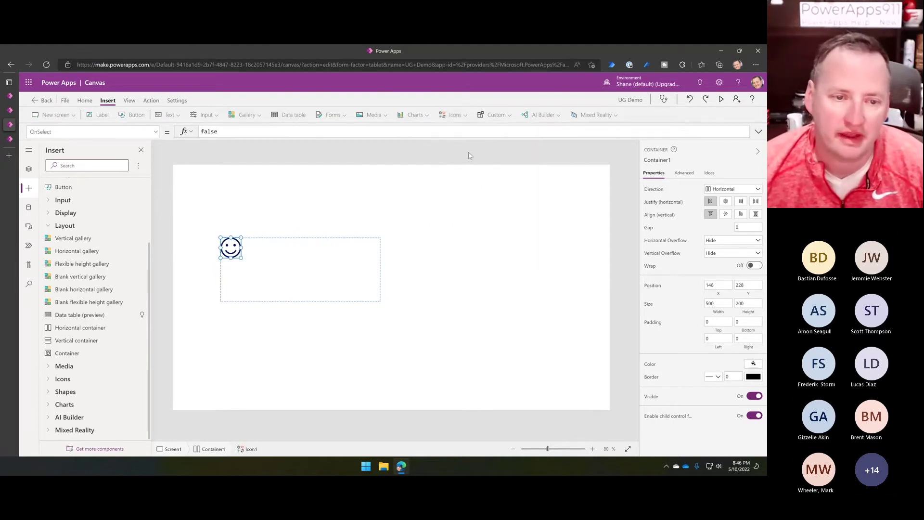
Insert a Camera icon into the horizontal container after the smile icon
{"action": "left_click", "coordinate": [466, 117]}
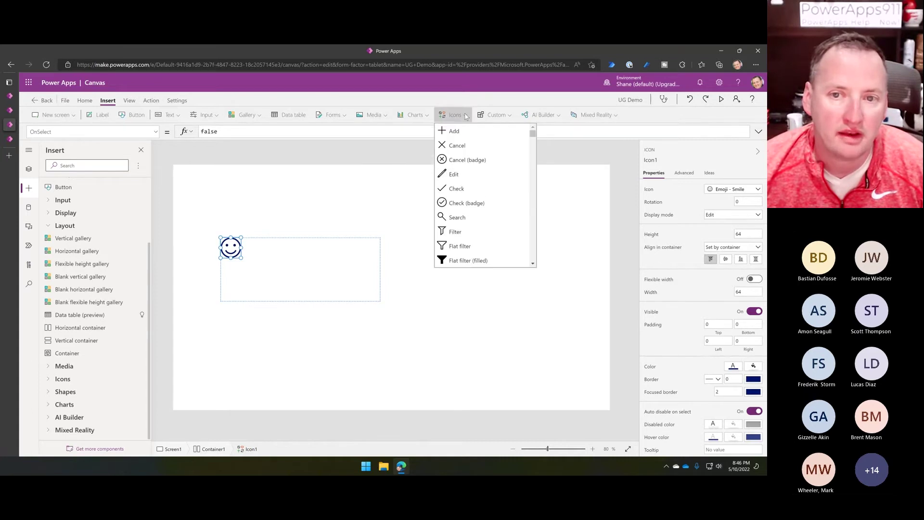
{"action": "scroll", "coordinate": [471, 207], "scroll_direction": "down", "scroll_amount": 5}
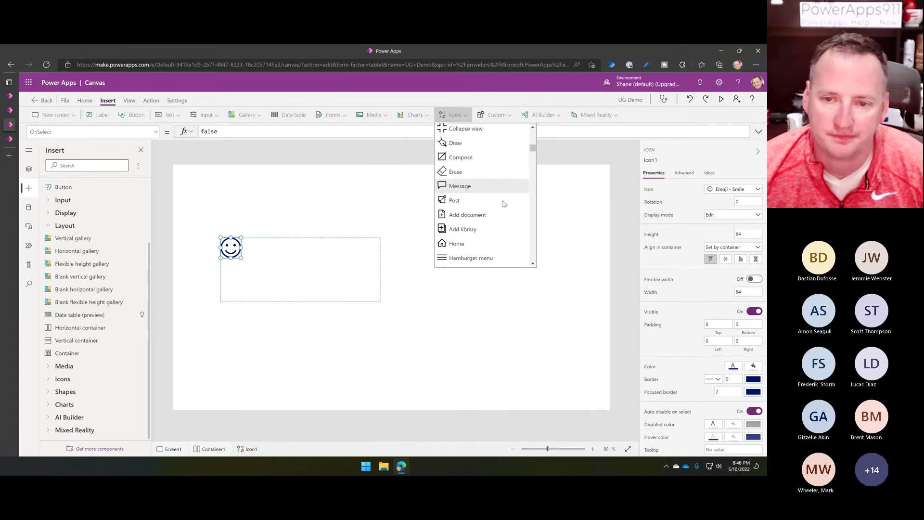
{"action": "left_click", "coordinate": [458, 247]}
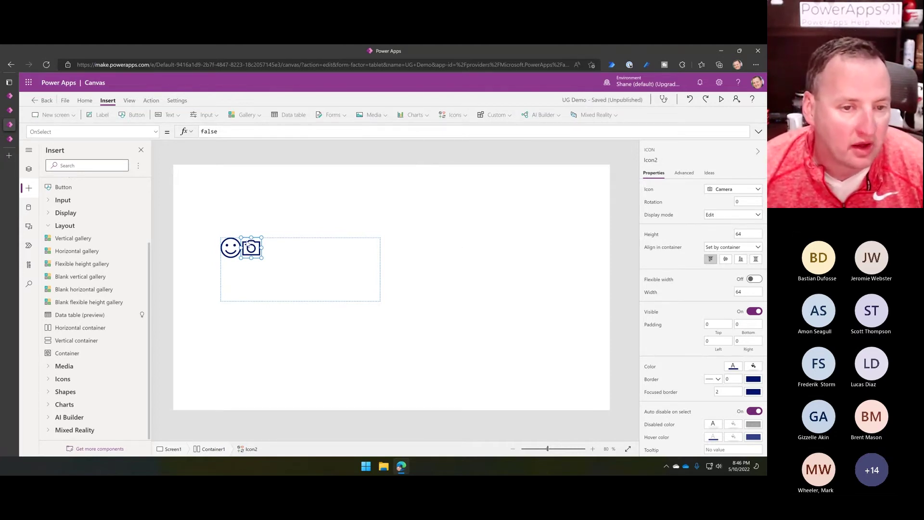
Reorder the camera icon one place to the left so it precedes the smile icon in the container
{"action": "left_click_drag", "start_coordinate": [247, 246], "coordinate": [280, 285]}
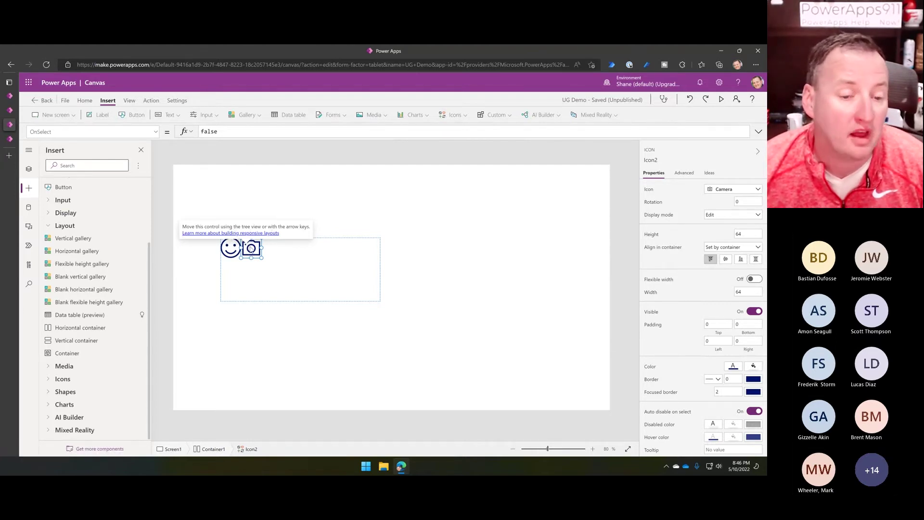
{"action": "right_click", "coordinate": [250, 248]}
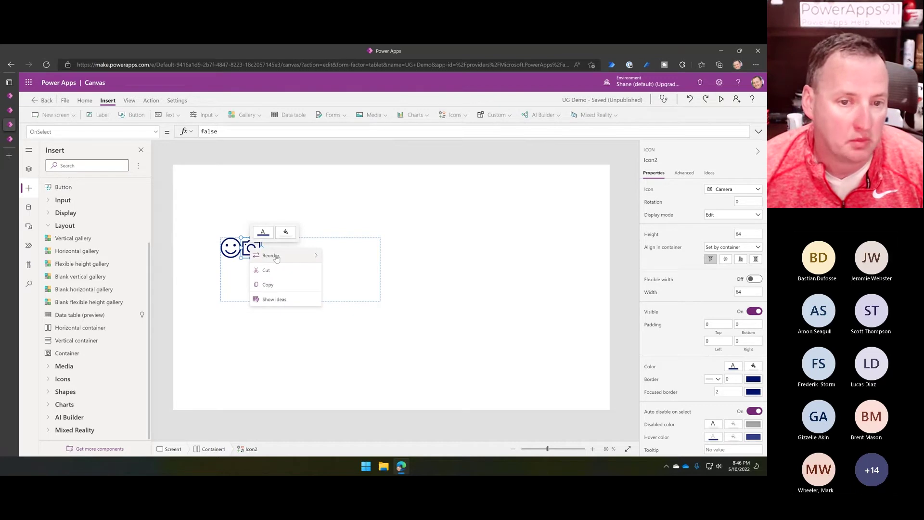
{"action": "mouse_move", "coordinate": [284, 256]}
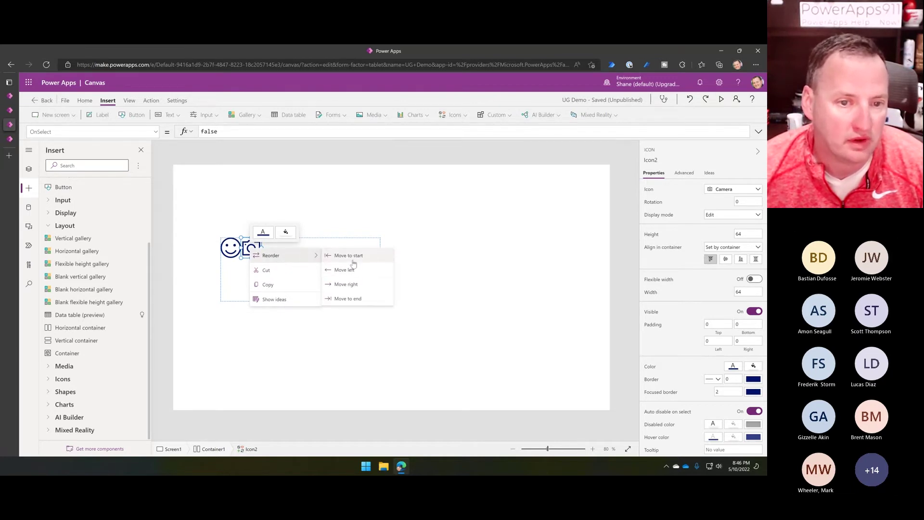
{"action": "left_click", "coordinate": [348, 270]}
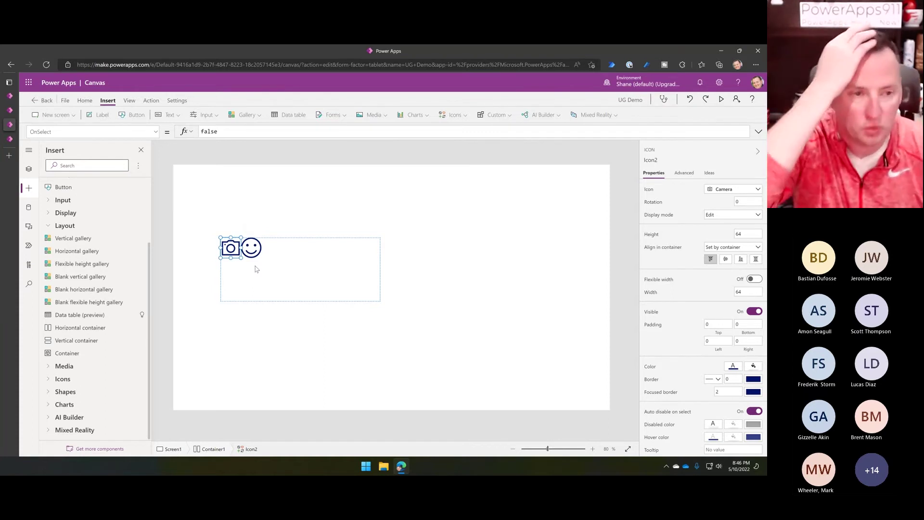
Show the tree view and insert five buttons into the horizontal container
{"action": "left_click", "coordinate": [29, 169]}
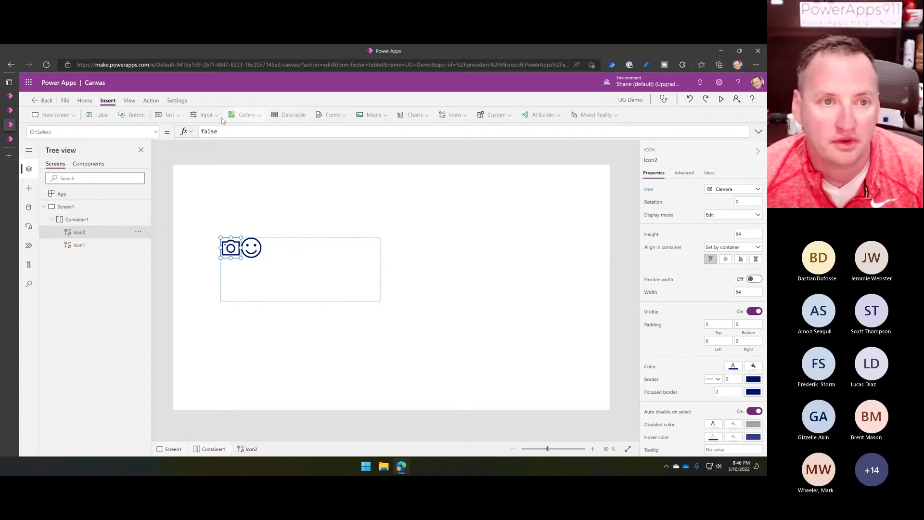
{"action": "left_click", "coordinate": [135, 116]}
{"action": "left_click", "coordinate": [136, 115]}
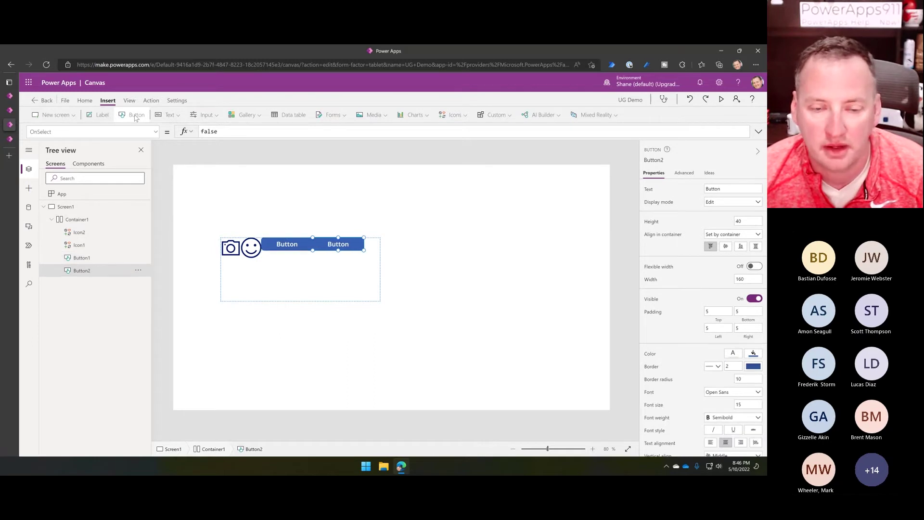
{"action": "left_click", "coordinate": [136, 116]}
{"action": "left_click", "coordinate": [135, 115]}
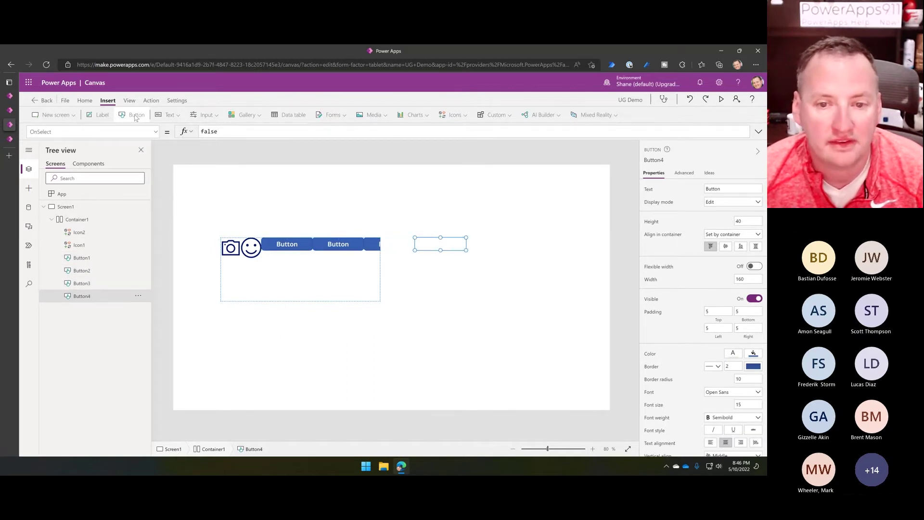
{"action": "left_click", "coordinate": [136, 116]}
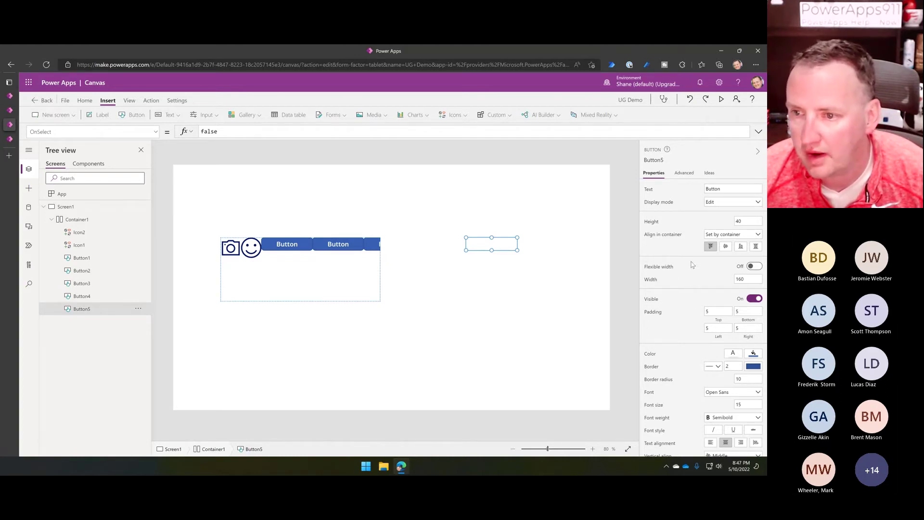
Try Scroll as the container's horizontal overflow, set it back to Hide, and turn on Wrap
{"action": "scroll", "coordinate": [691, 264], "scroll_direction": "down", "scroll_amount": 3}
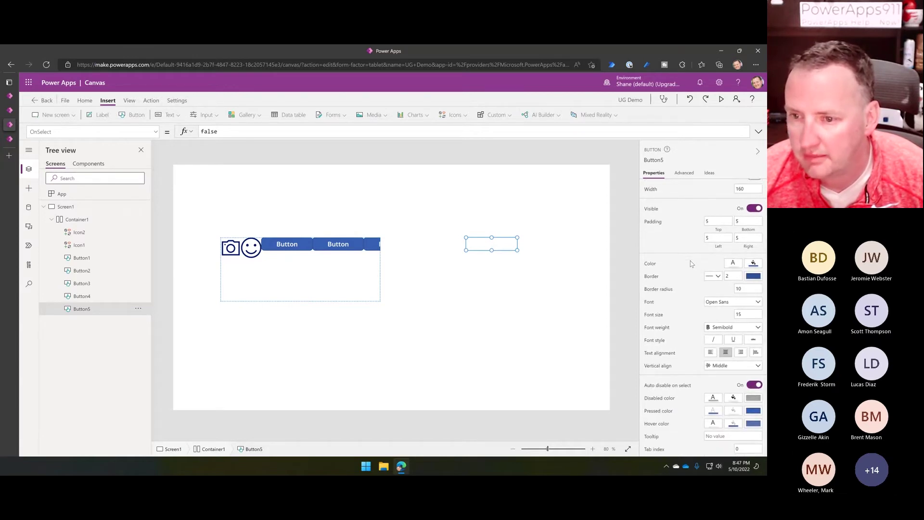
{"action": "scroll", "coordinate": [691, 264], "scroll_direction": "up", "scroll_amount": 3}
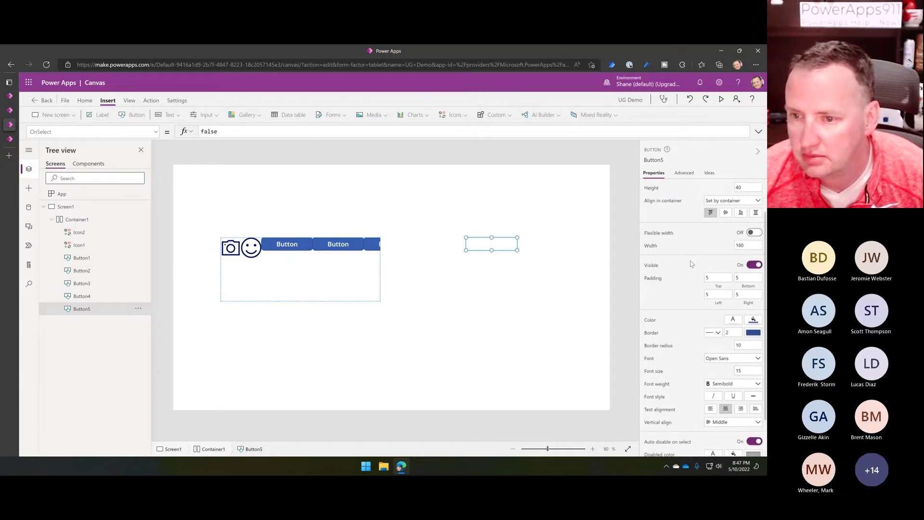
{"action": "left_click", "coordinate": [323, 289]}
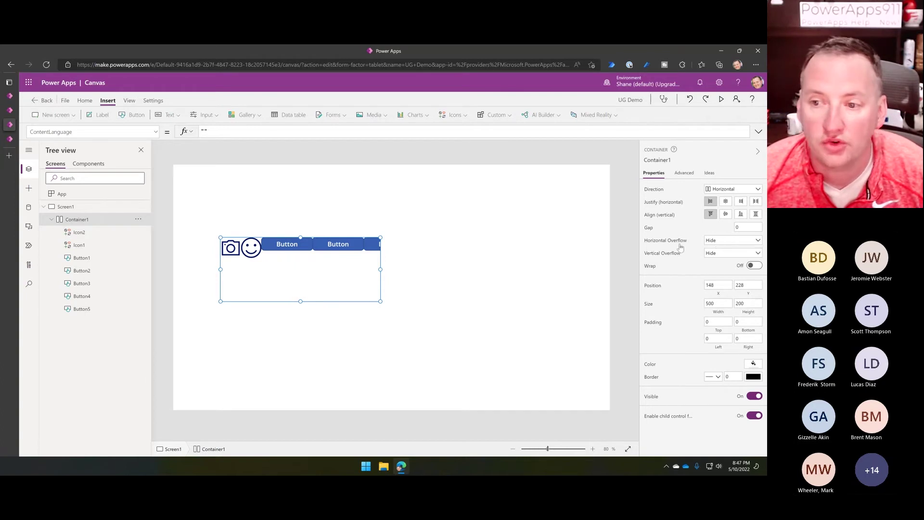
{"action": "left_click", "coordinate": [739, 245]}
{"action": "left_click", "coordinate": [722, 264]}
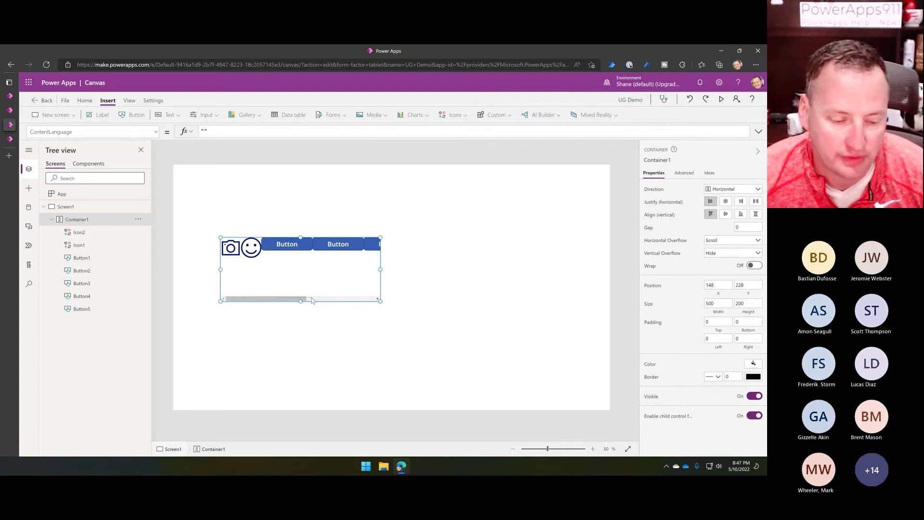
{"action": "left_click_drag", "start_coordinate": [291, 301], "coordinate": [270, 291]}
{"action": "left_click", "coordinate": [743, 241]}
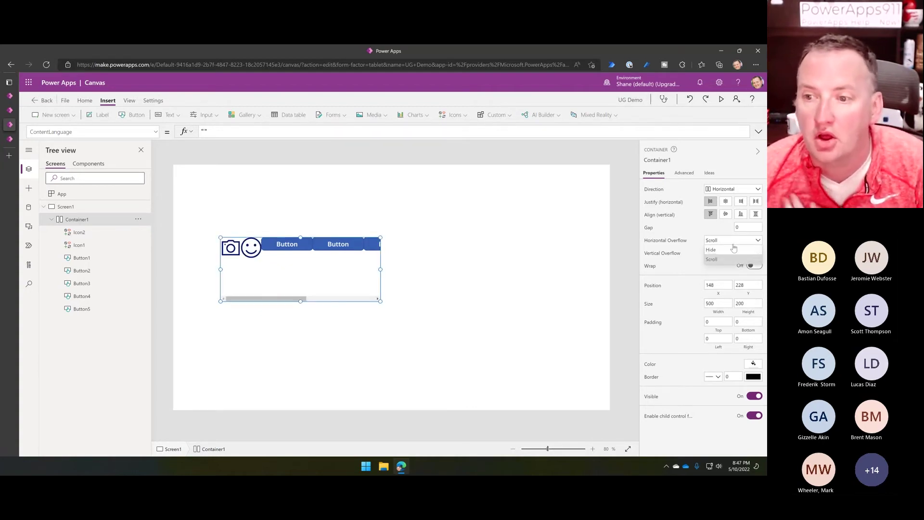
{"action": "left_click", "coordinate": [713, 255]}
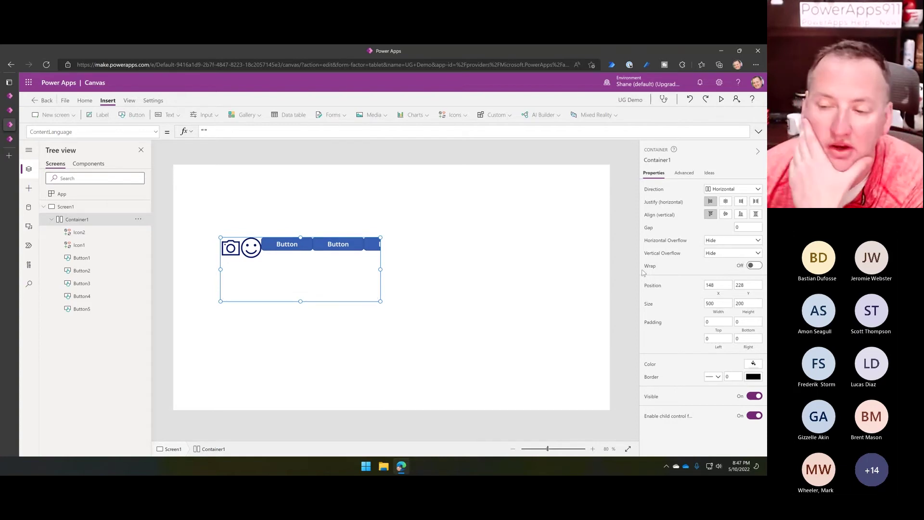
{"action": "left_click", "coordinate": [754, 266]}
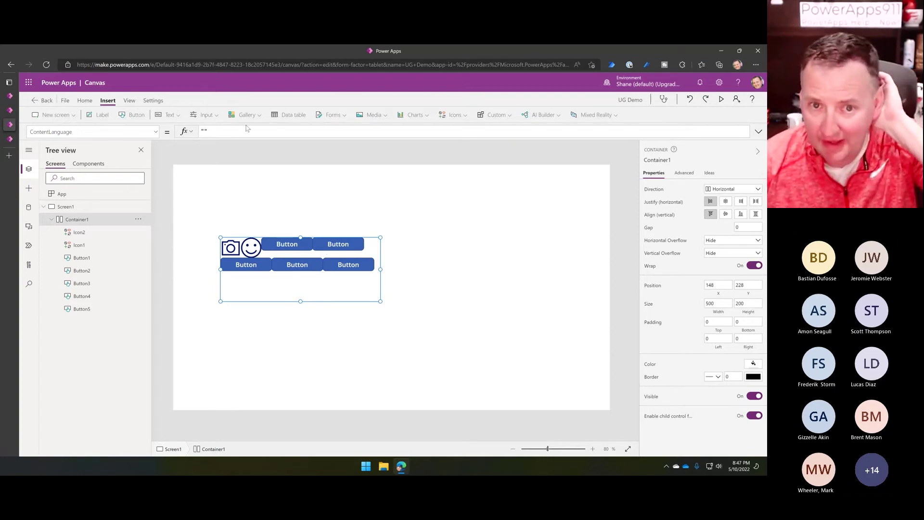
Insert an Image control into the horizontal container
{"action": "left_click", "coordinate": [372, 114]}
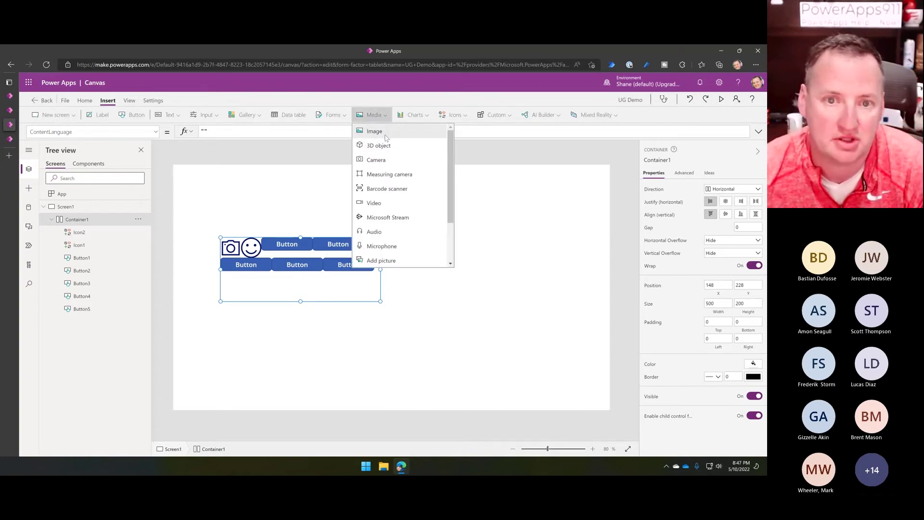
{"action": "left_click", "coordinate": [374, 132]}
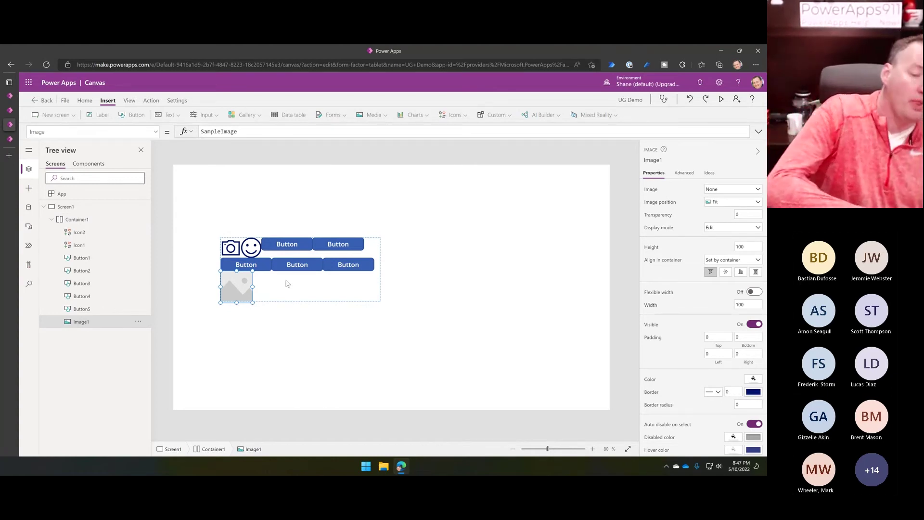
Switch to the Responsive Gallery Full Demo app, preview it and open the By Department screen
{"action": "left_click", "coordinate": [11, 110]}
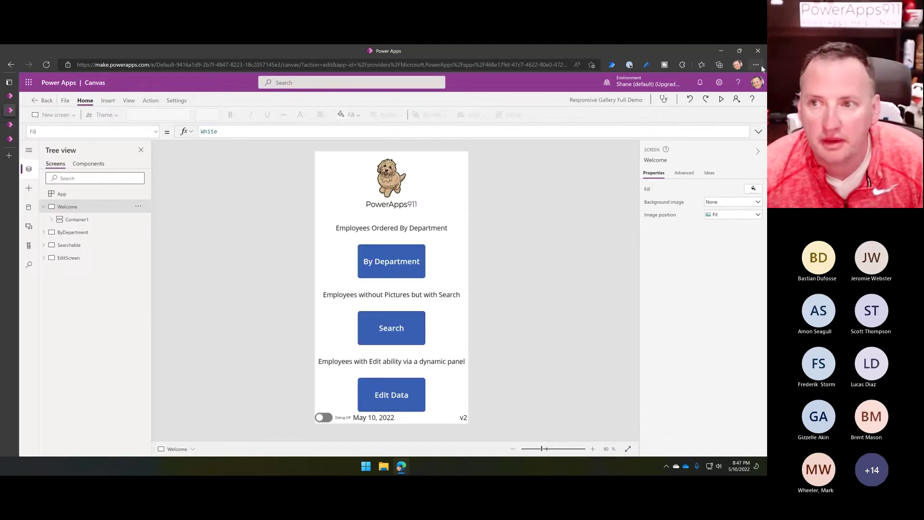
{"action": "left_click", "coordinate": [722, 99]}
{"action": "left_click", "coordinate": [366, 240]}
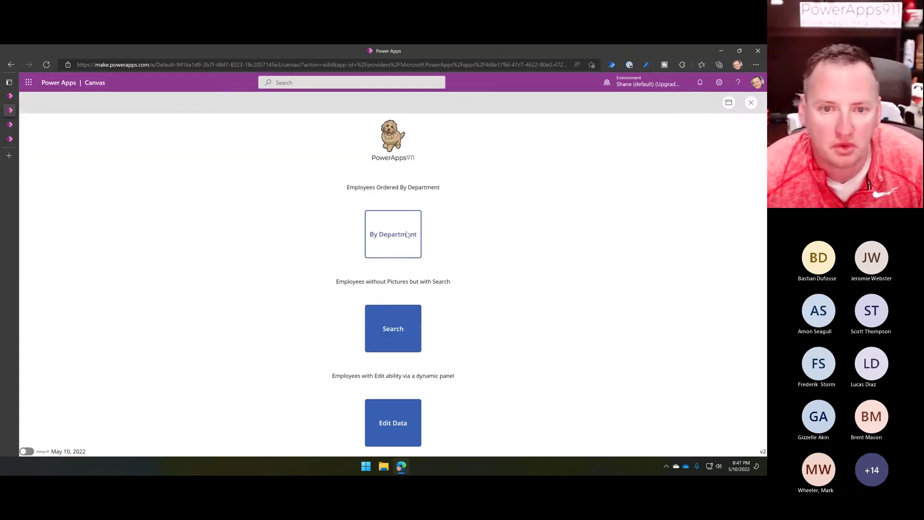
View the department-sorted gallery on the emulated iPhone 12 Pro and rotate the device to landscape
{"action": "left_click", "coordinate": [10, 139]}
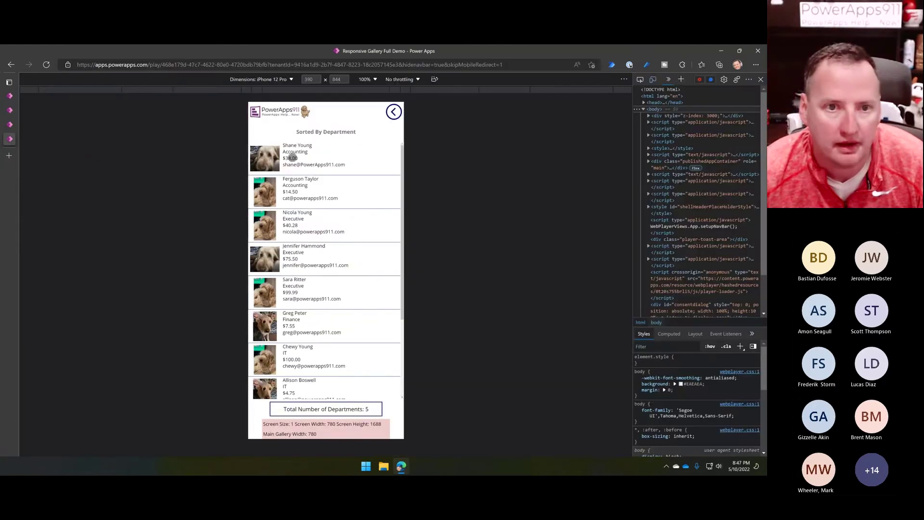
{"action": "left_click", "coordinate": [393, 112]}
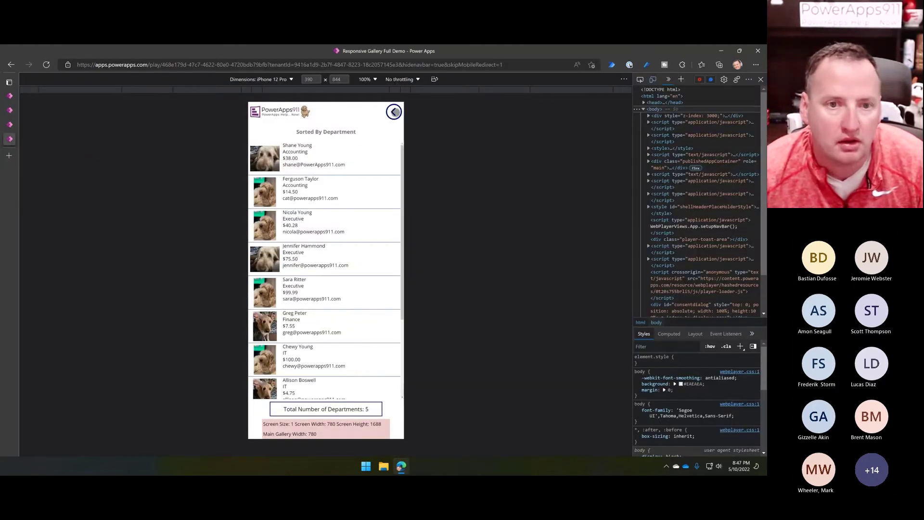
{"action": "left_click", "coordinate": [324, 207]}
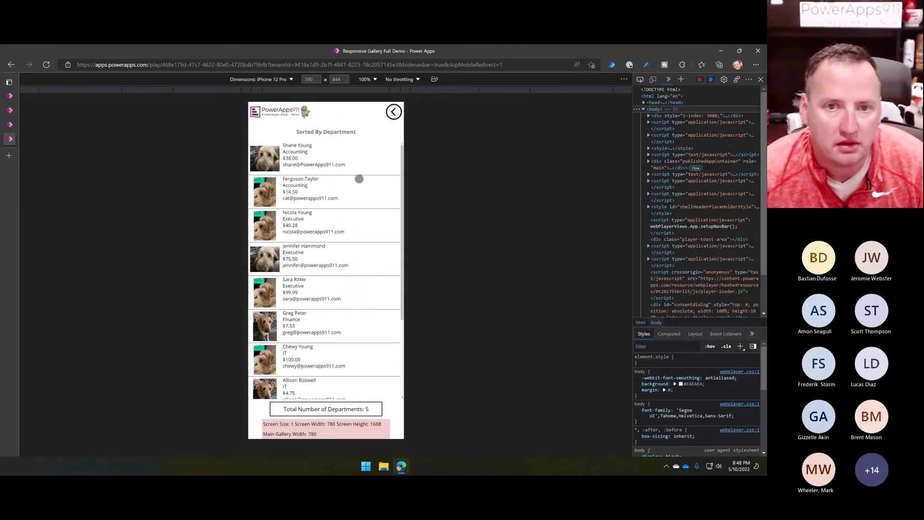
{"action": "left_click", "coordinate": [435, 79]}
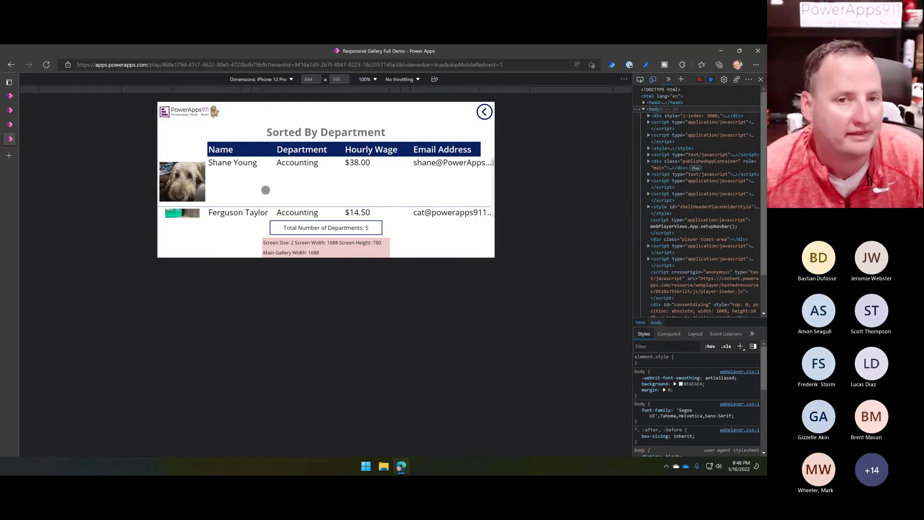
Return to the UG Demo app and delete the image from the horizontal container
{"action": "left_click", "coordinate": [10, 109]}
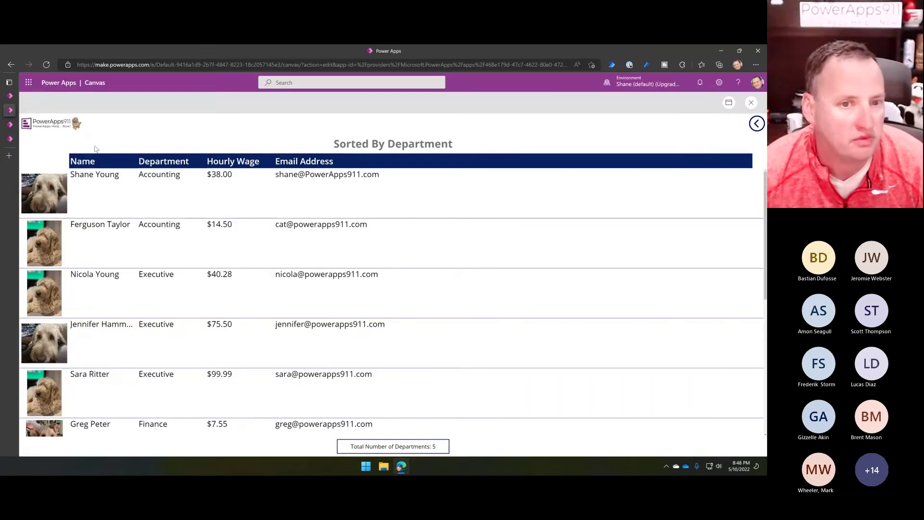
{"action": "left_click", "coordinate": [10, 96]}
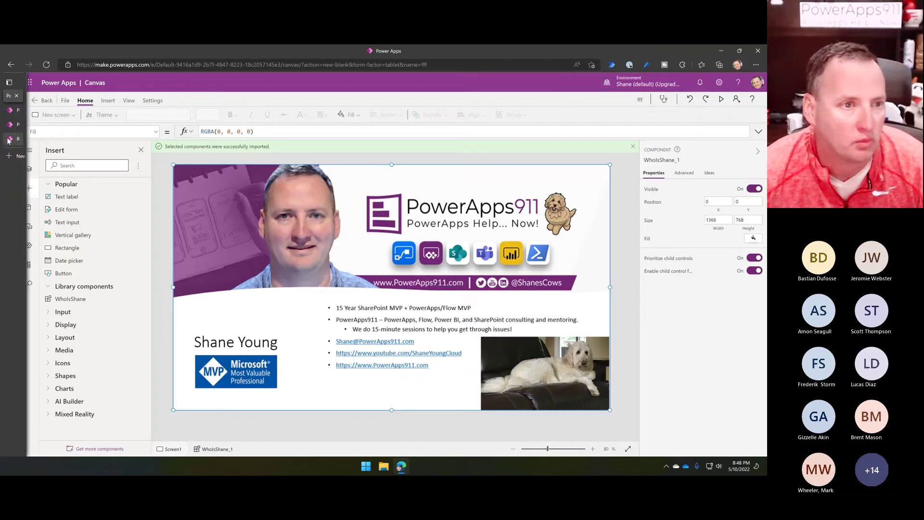
{"action": "left_click", "coordinate": [10, 139]}
{"action": "left_click", "coordinate": [10, 124]}
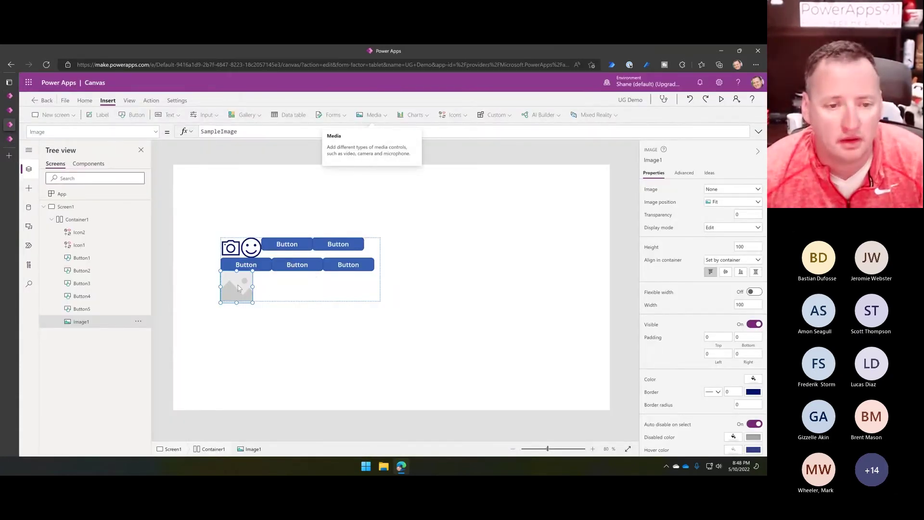
{"action": "key", "text": "Delete"}
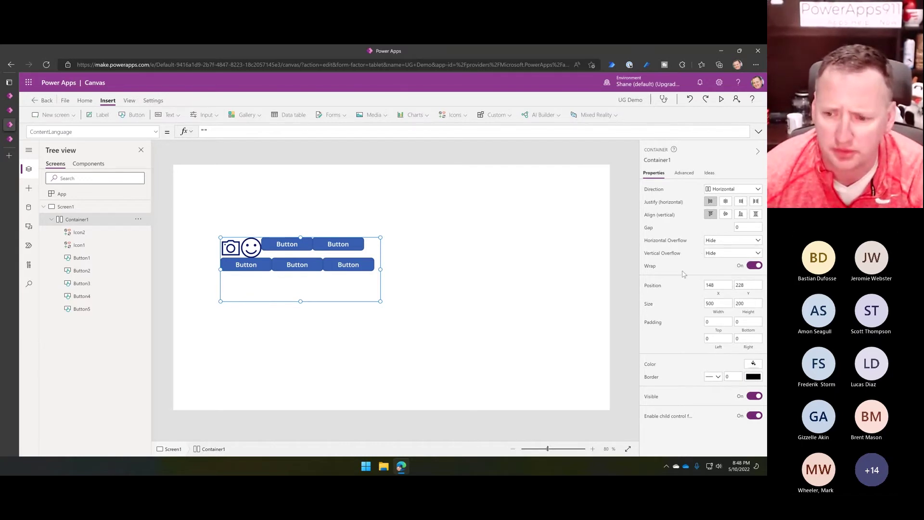
Try center and end vertical alignment for the container's controls, finishing on Stretch
{"action": "left_click", "coordinate": [726, 215]}
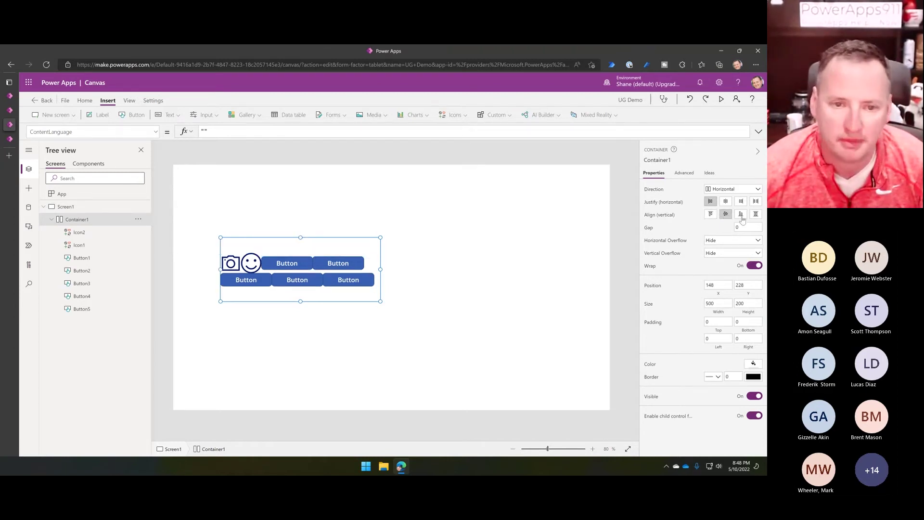
{"action": "left_click", "coordinate": [742, 215]}
{"action": "left_click", "coordinate": [756, 216]}
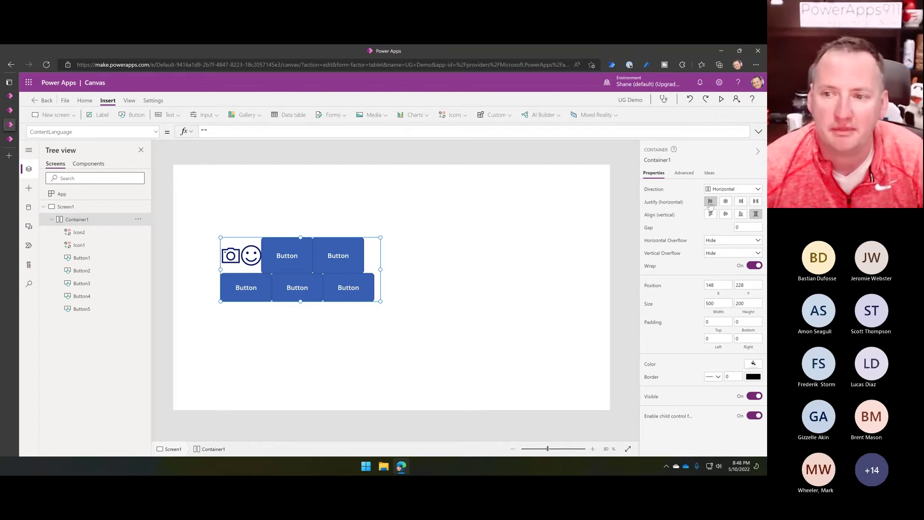
Try center and end horizontal justification for the container, settle on Space between, and enlarge the container to about 1150 by 501
{"action": "left_click", "coordinate": [727, 202]}
{"action": "left_click", "coordinate": [727, 202]}
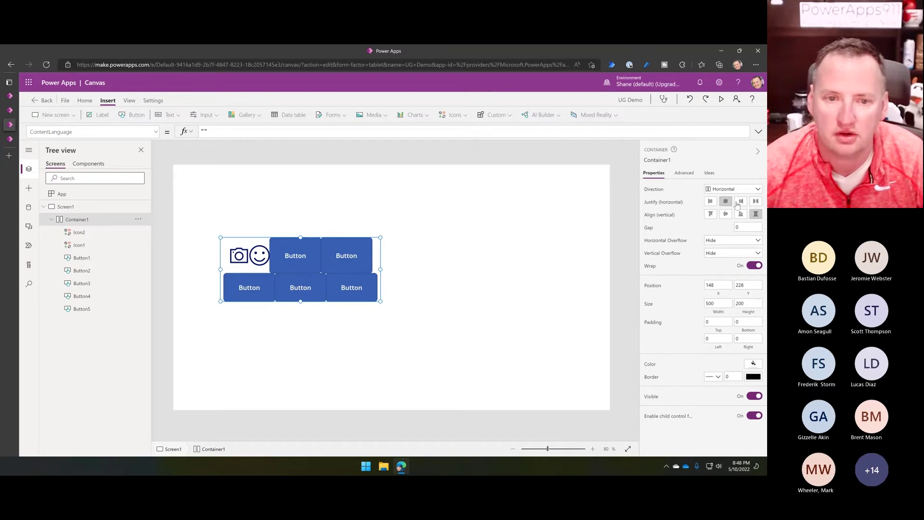
{"action": "left_click", "coordinate": [741, 201]}
{"action": "left_click", "coordinate": [756, 201]}
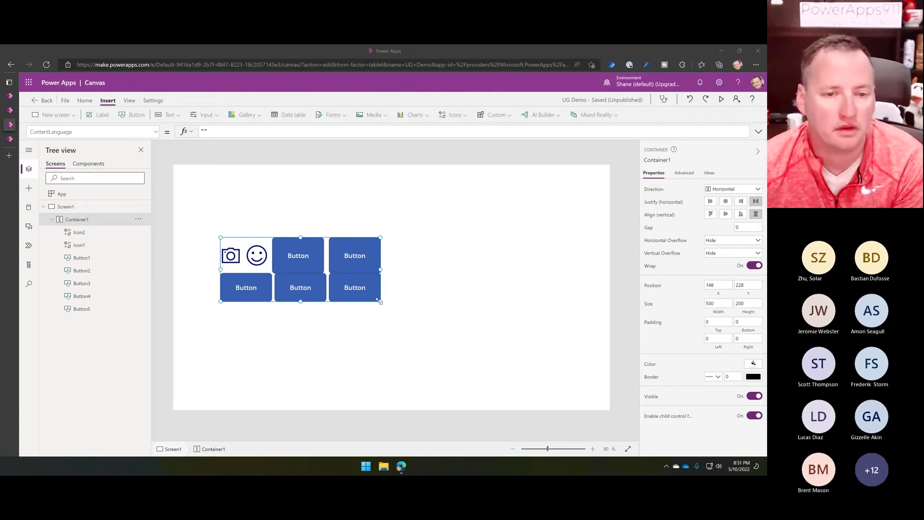
{"action": "left_click_drag", "start_coordinate": [380, 301], "coordinate": [588, 397]}
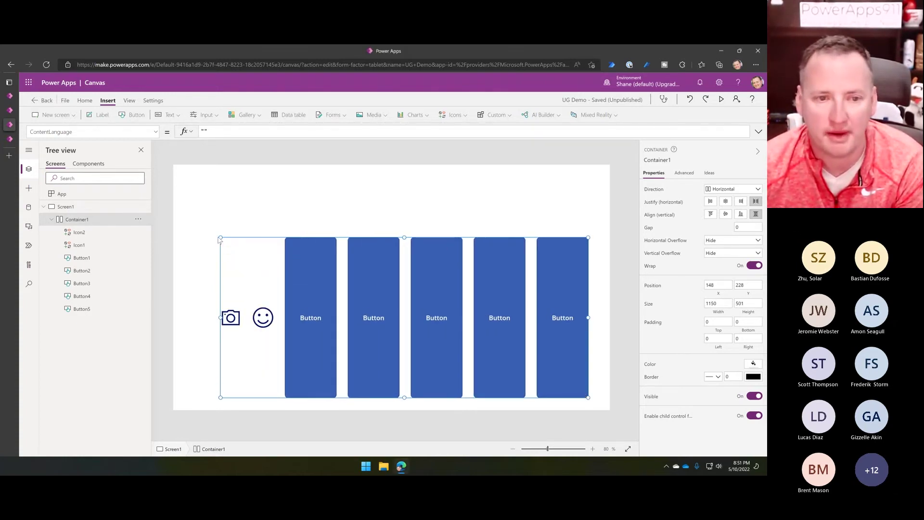
Enlarge the button container to about 1268 by 707 and add a new blank screen to the app
{"action": "left_click_drag", "start_coordinate": [220, 237], "coordinate": [182, 171]}
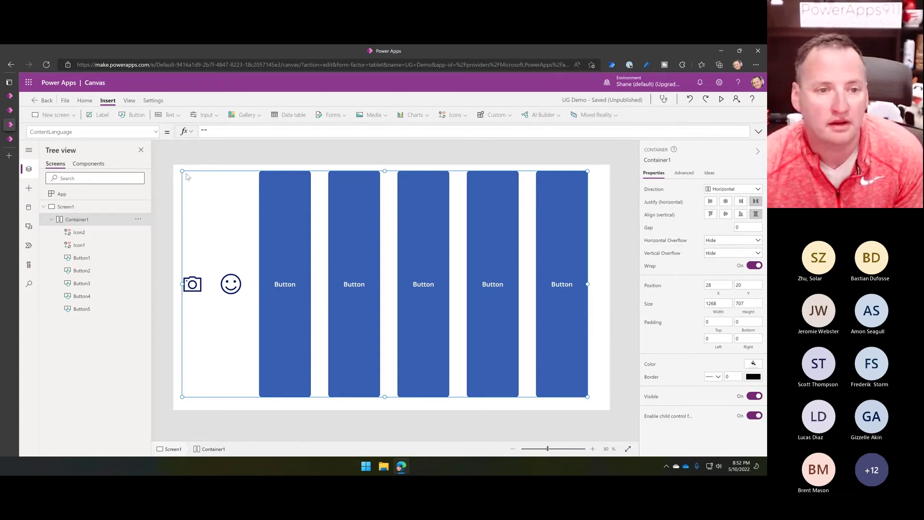
{"action": "left_click", "coordinate": [54, 115]}
{"action": "left_click", "coordinate": [64, 139]}
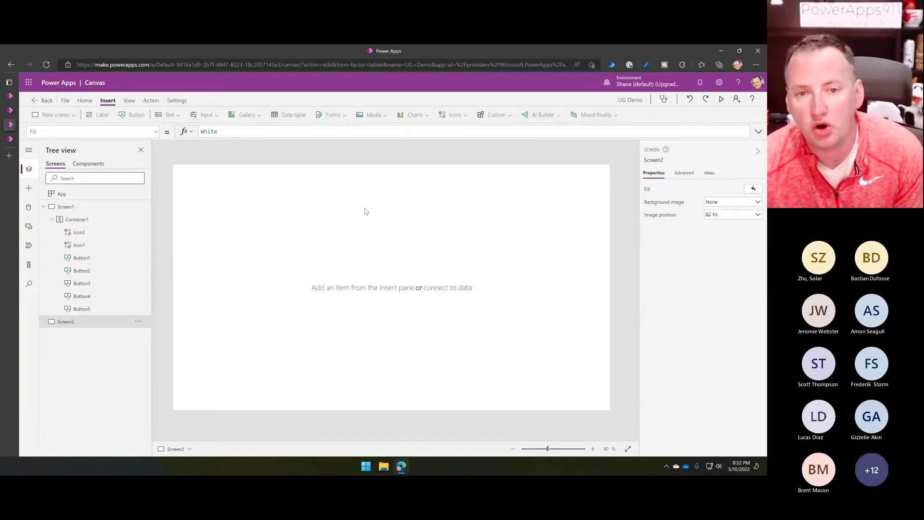
Insert Add, Edit, Cancel and Save icons on the blank screen
{"action": "left_click", "coordinate": [461, 116]}
{"action": "left_click", "coordinate": [454, 131]}
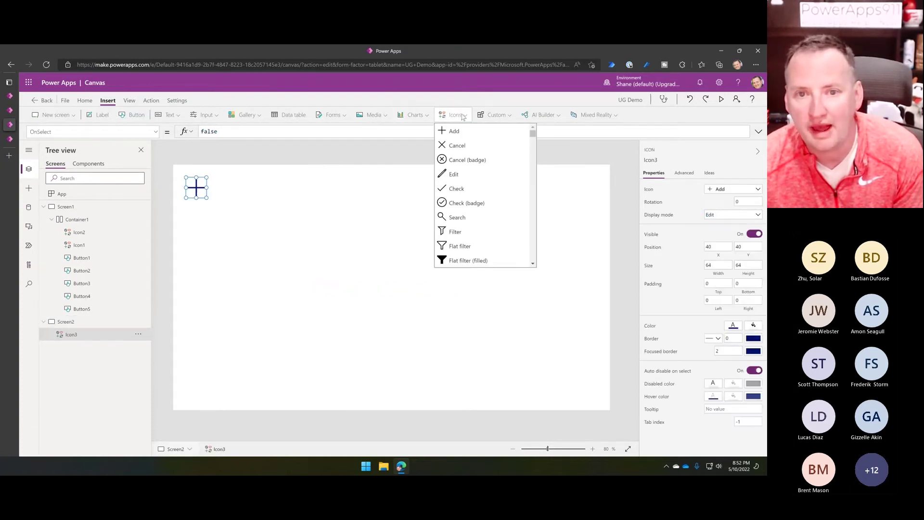
{"action": "left_click", "coordinate": [461, 179]}
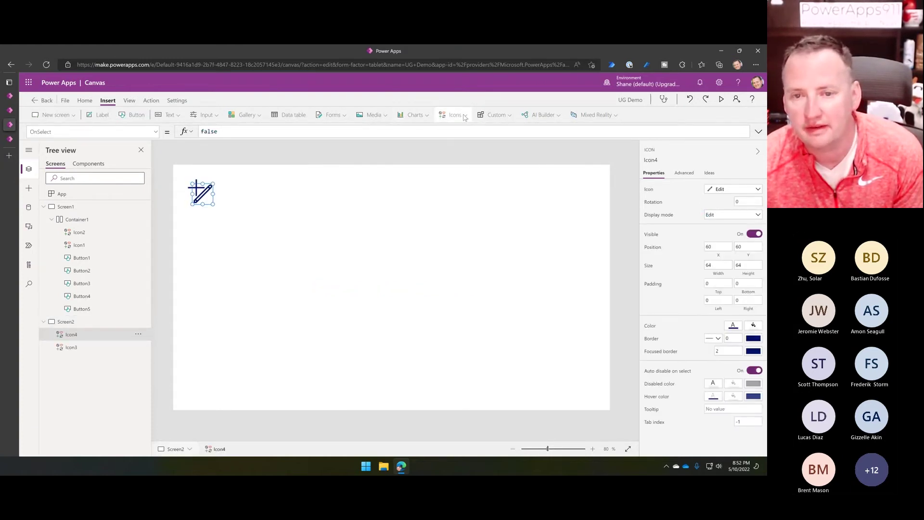
{"action": "left_click", "coordinate": [452, 114]}
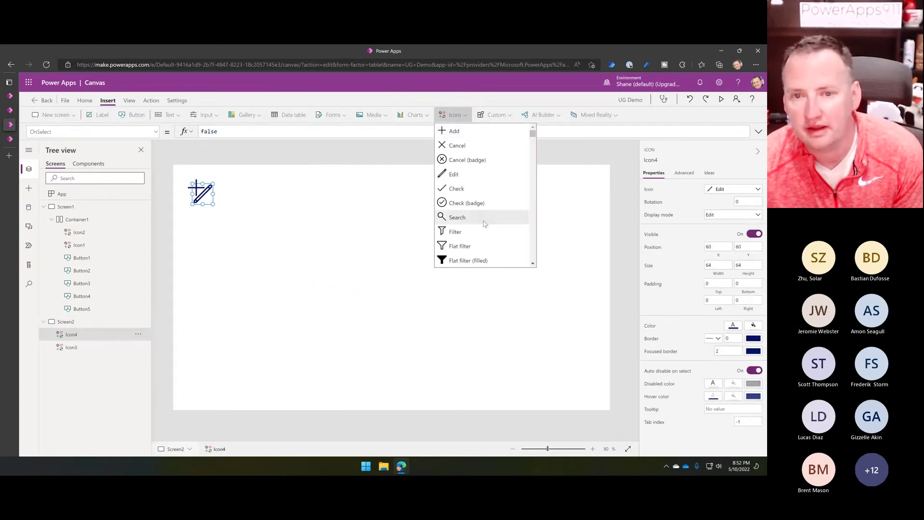
{"action": "left_click", "coordinate": [457, 146]}
{"action": "left_click", "coordinate": [452, 114]}
{"action": "scroll", "coordinate": [480, 236], "scroll_direction": "down", "scroll_amount": 5}
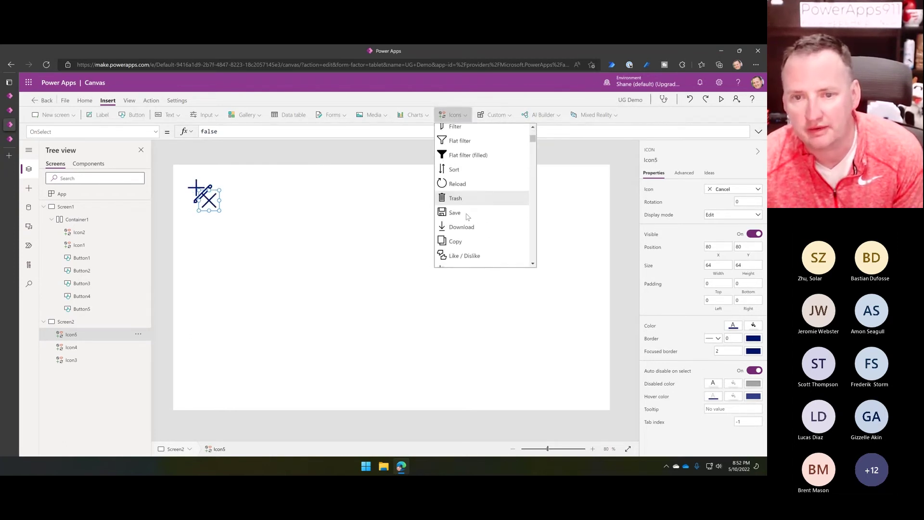
{"action": "left_click", "coordinate": [465, 210]}
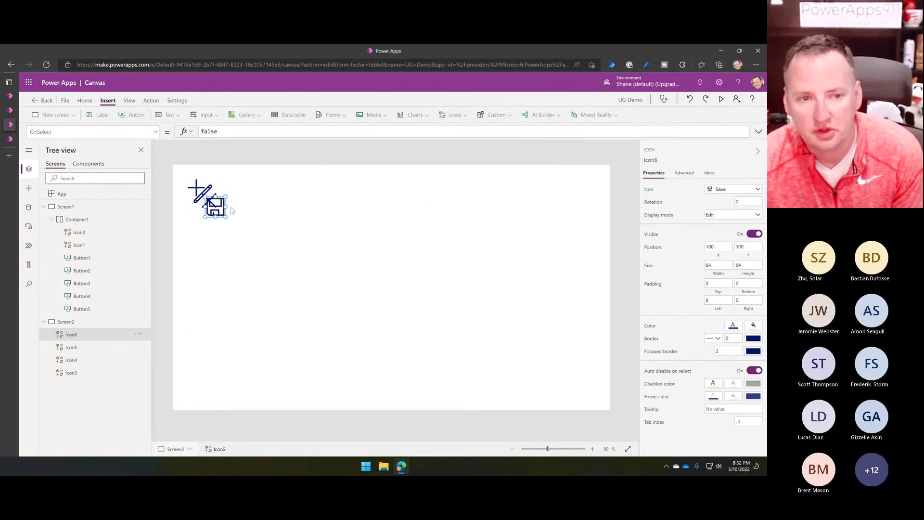
Arrange the four icons in one row near the screen's upper-left corner, ordered Add, Edit, Cancel, Save, at Y 40
{"action": "mouse_move", "coordinate": [214, 212]}
{"action": "left_mouse_down"}
{"action": "mouse_move", "coordinate": [264, 192]}
{"action": "mouse_move", "coordinate": [220, 189]}
{"action": "left_mouse_up"}
{"action": "left_click", "coordinate": [212, 201]}
{"action": "left_click", "coordinate": [205, 196]}
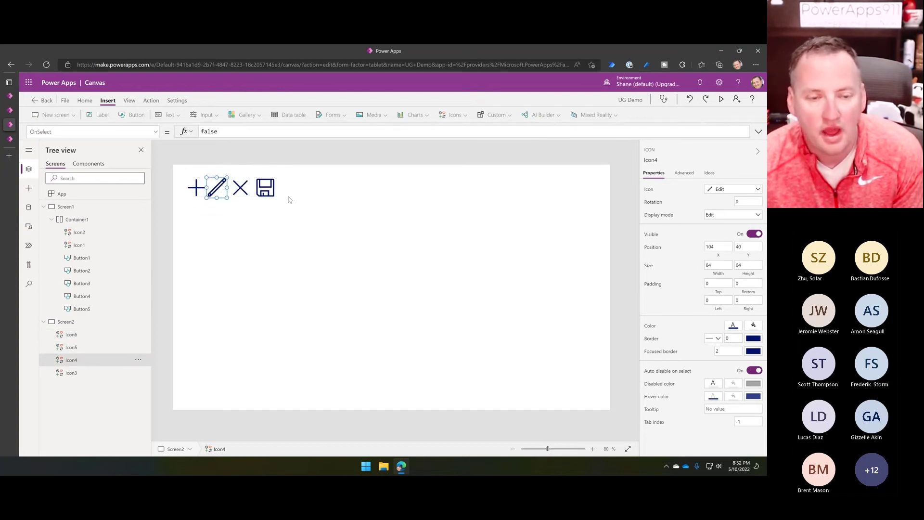
{"action": "left_click", "coordinate": [268, 192]}
{"action": "left_click", "coordinate": [241, 189]}
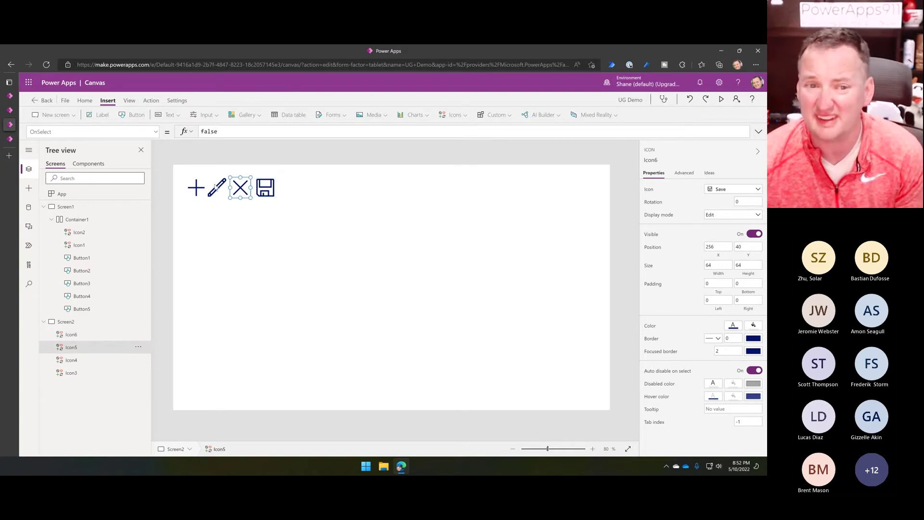
{"action": "left_click", "coordinate": [216, 188]}
{"action": "left_click", "coordinate": [243, 205]}
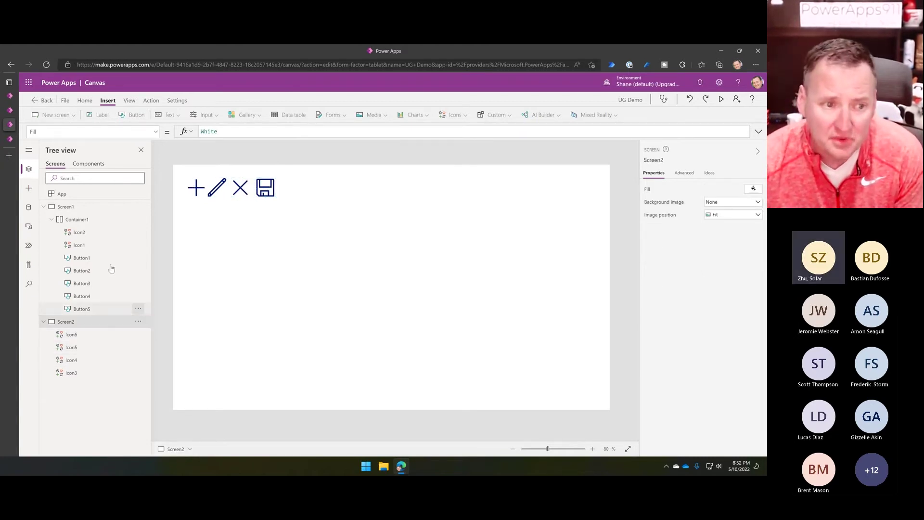
Insert a horizontal container and place it below the icon row at about X 52, Y 228
{"action": "left_click", "coordinate": [29, 188]}
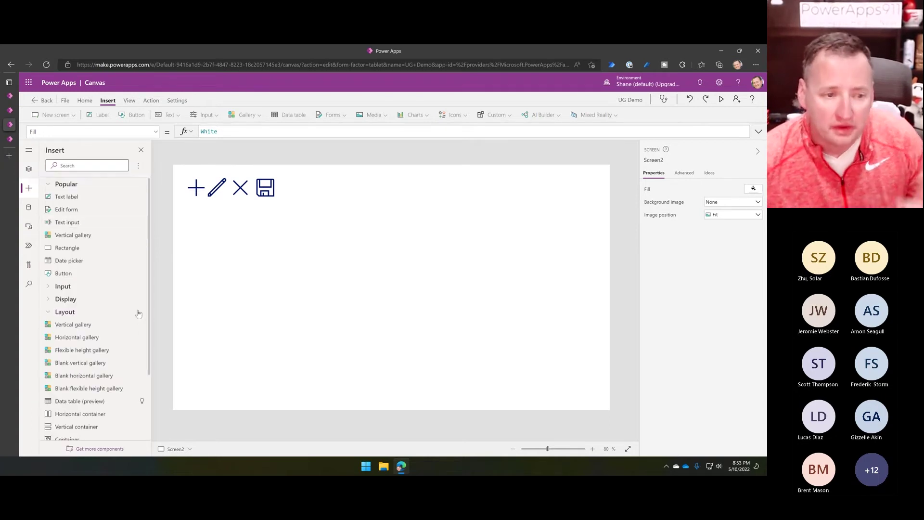
{"action": "scroll", "coordinate": [115, 350], "scroll_direction": "down", "scroll_amount": 2}
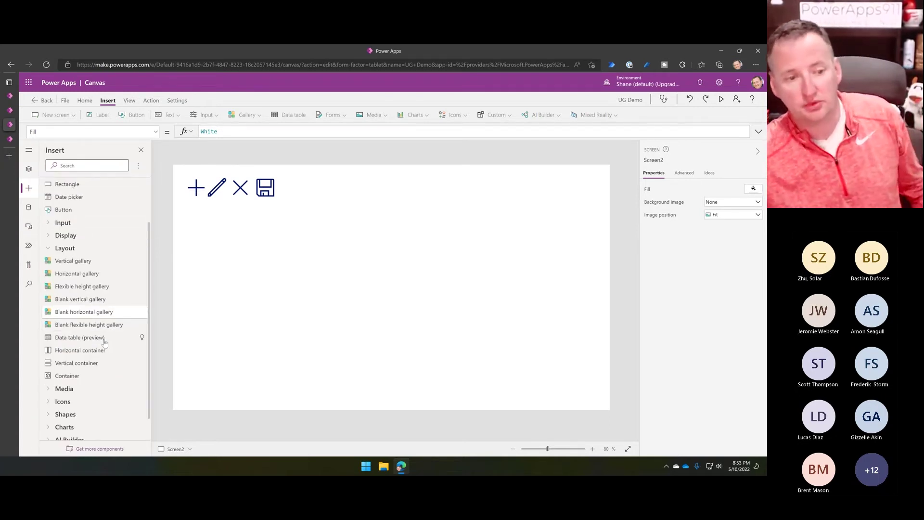
{"action": "left_click", "coordinate": [80, 335]}
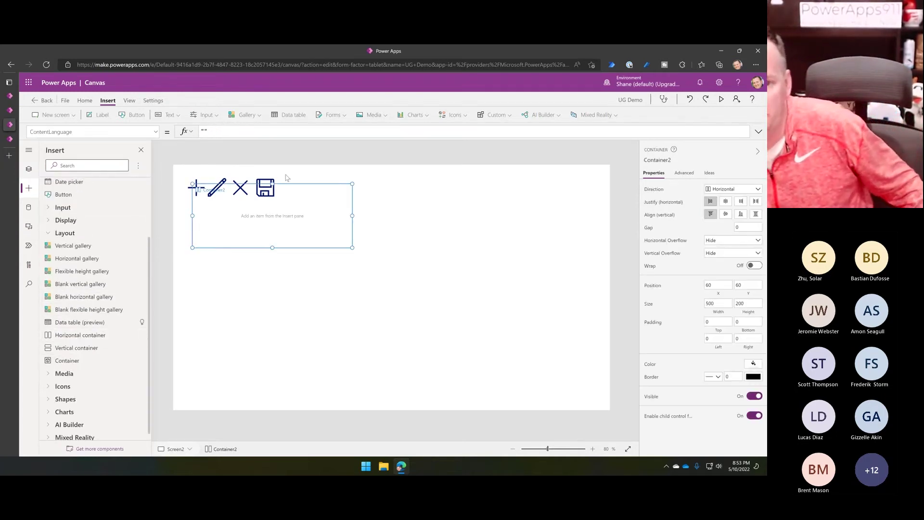
{"action": "left_click_drag", "start_coordinate": [287, 184], "coordinate": [285, 238]}
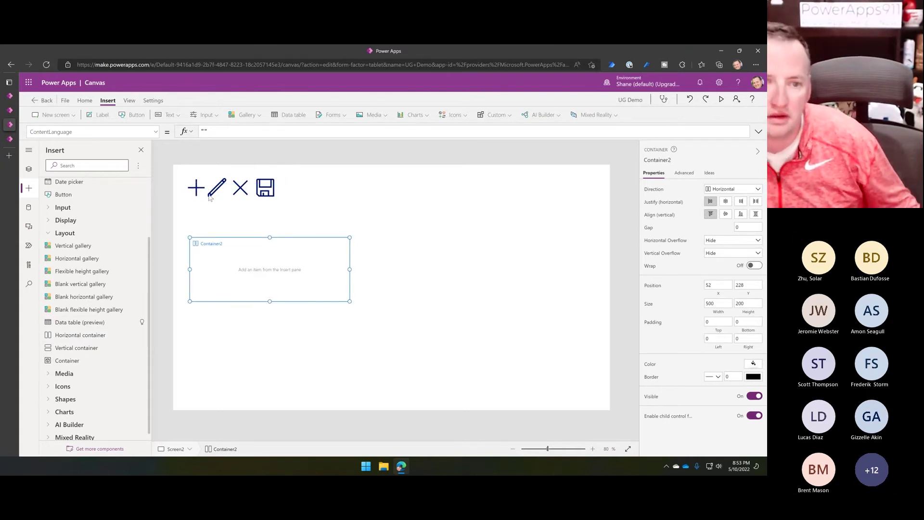
Cut all four icons from the screen and paste them into the new horizontal container
{"action": "left_click", "coordinate": [192, 188]}
{"action": "left_click", "coordinate": [217, 188], "text": "shift"}
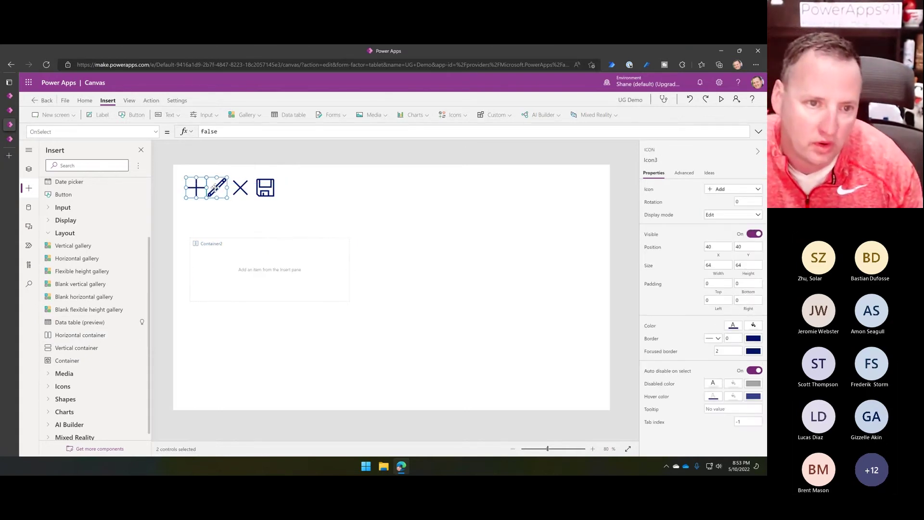
{"action": "left_click", "coordinate": [240, 187], "text": "shift"}
{"action": "left_click", "coordinate": [267, 190], "text": "shift"}
{"action": "key", "text": "ctrl+x"}
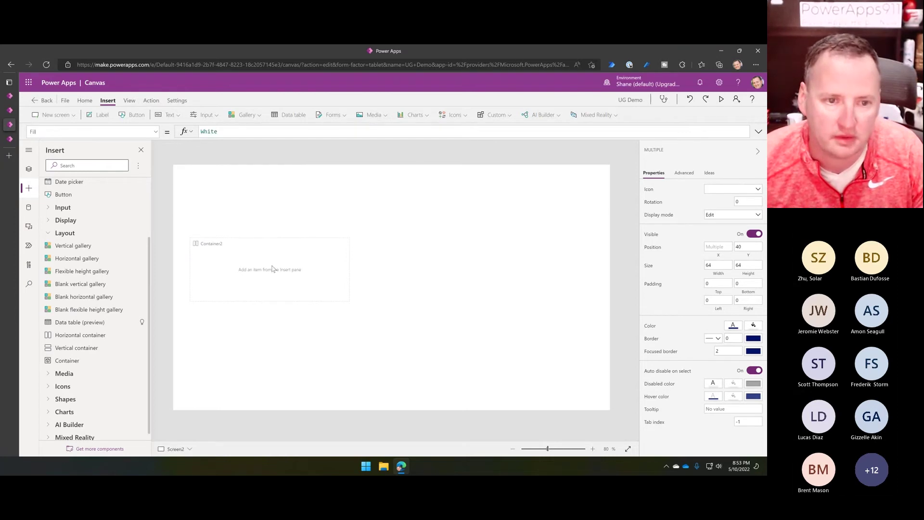
{"action": "left_click", "coordinate": [242, 278]}
{"action": "key", "text": "ctrl+v"}
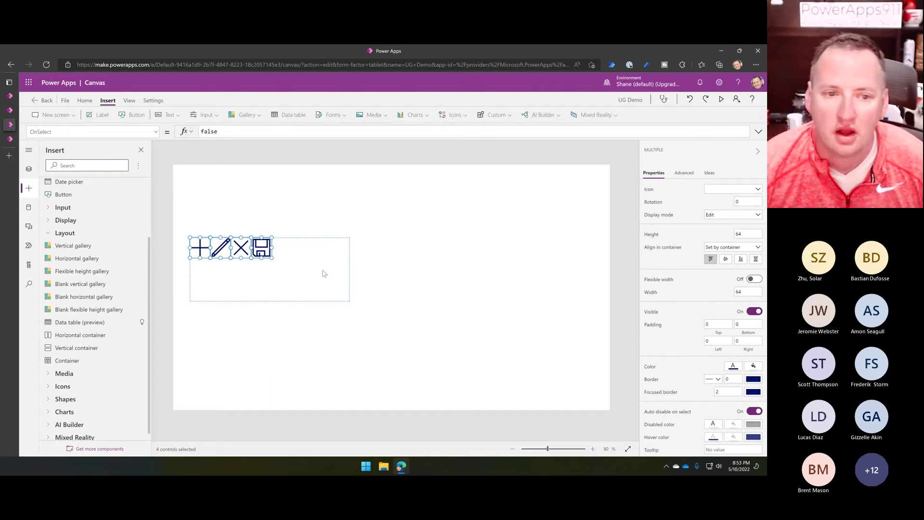
Align the container's icons vertically to Center, try Center horizontal justification and settle on Space between
{"action": "left_click", "coordinate": [311, 286]}
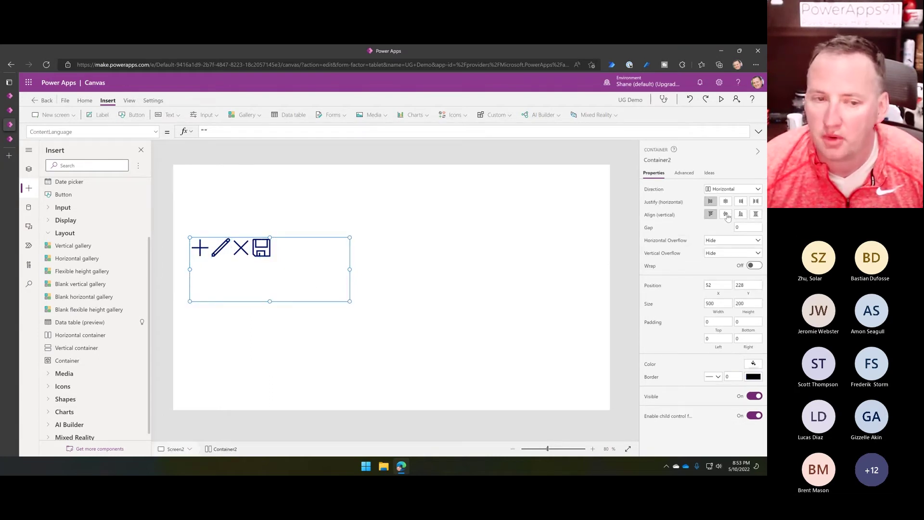
{"action": "left_click", "coordinate": [727, 214]}
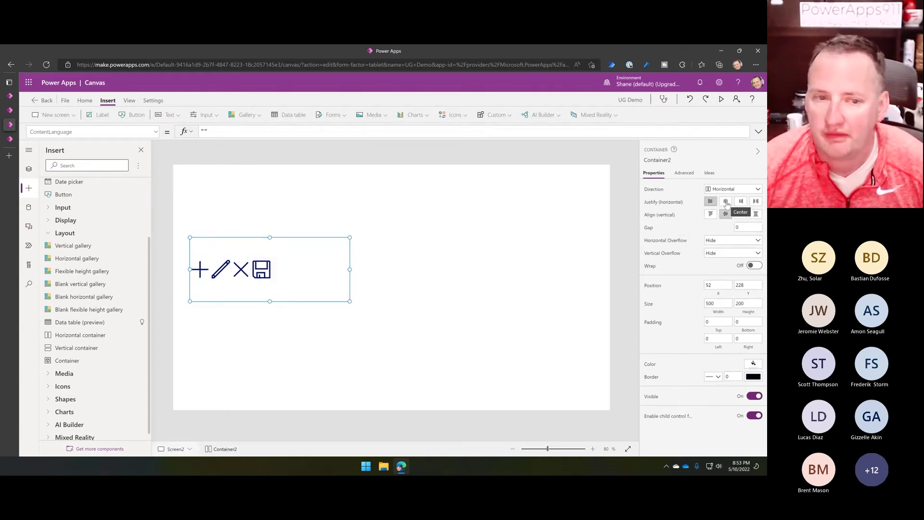
{"action": "left_click", "coordinate": [727, 202]}
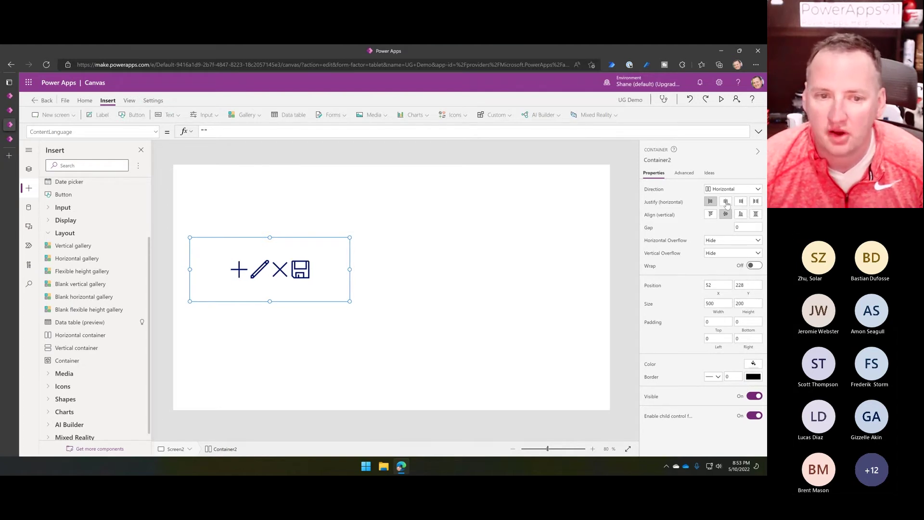
{"action": "left_click", "coordinate": [756, 202]}
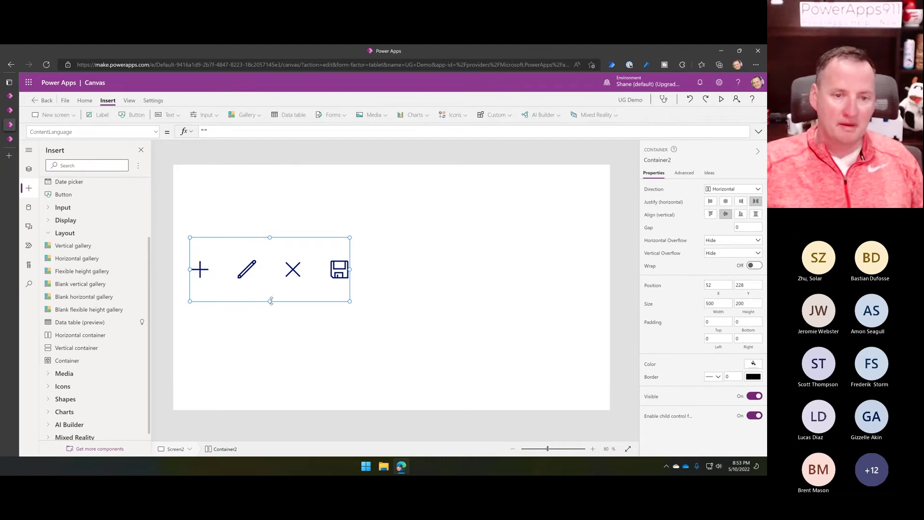
Shrink the icon container to about 370 by 91 and place it near the screen's upper-right corner at about X 900, Y 28
{"action": "left_click_drag", "start_coordinate": [270, 299], "coordinate": [269, 266]}
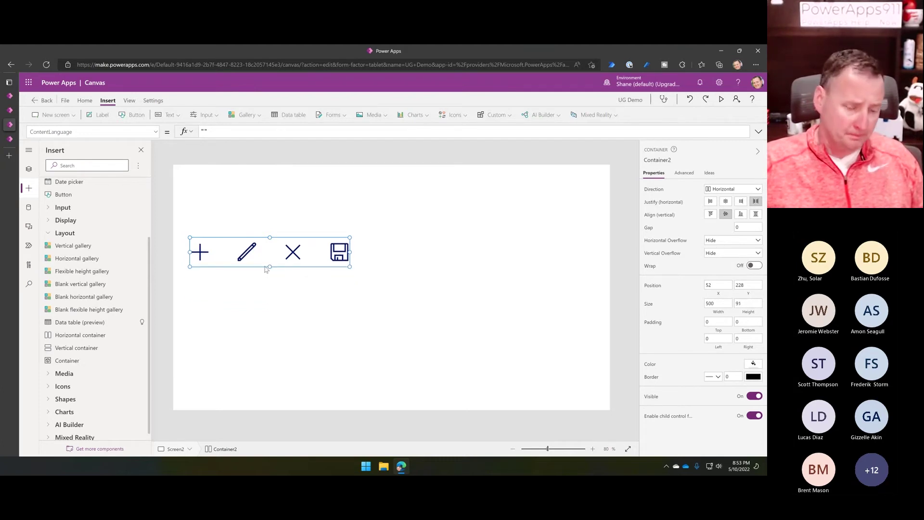
{"action": "left_click", "coordinate": [278, 222]}
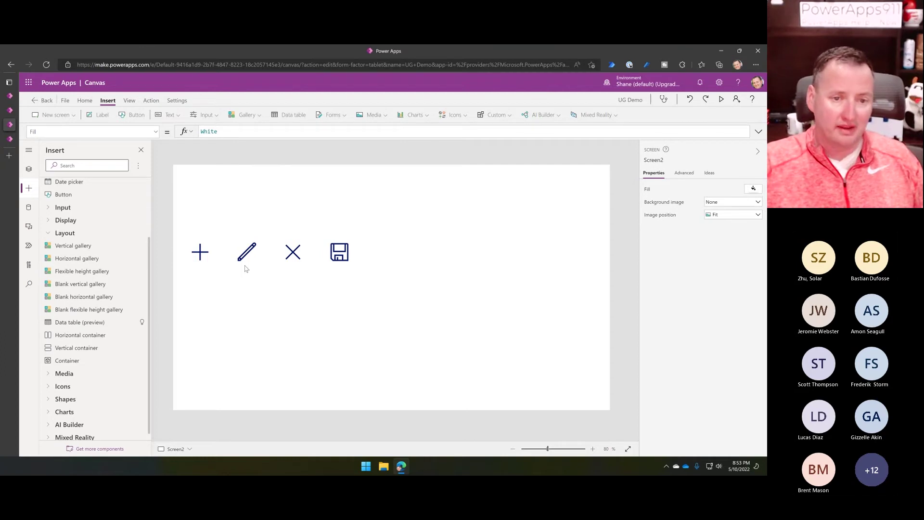
{"action": "left_click", "coordinate": [304, 252]}
{"action": "left_click", "coordinate": [472, 215]}
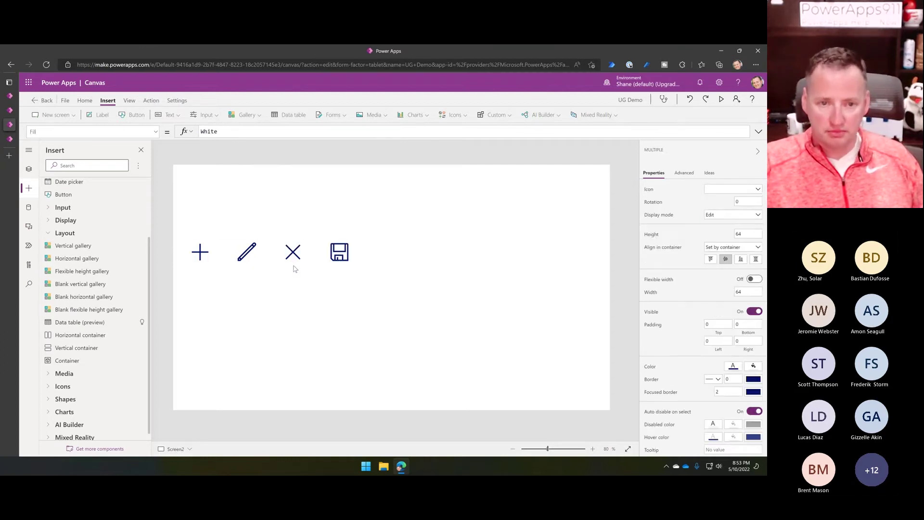
{"action": "left_click", "coordinate": [293, 264]}
{"action": "left_click_drag", "start_coordinate": [268, 269], "coordinate": [491, 203]}
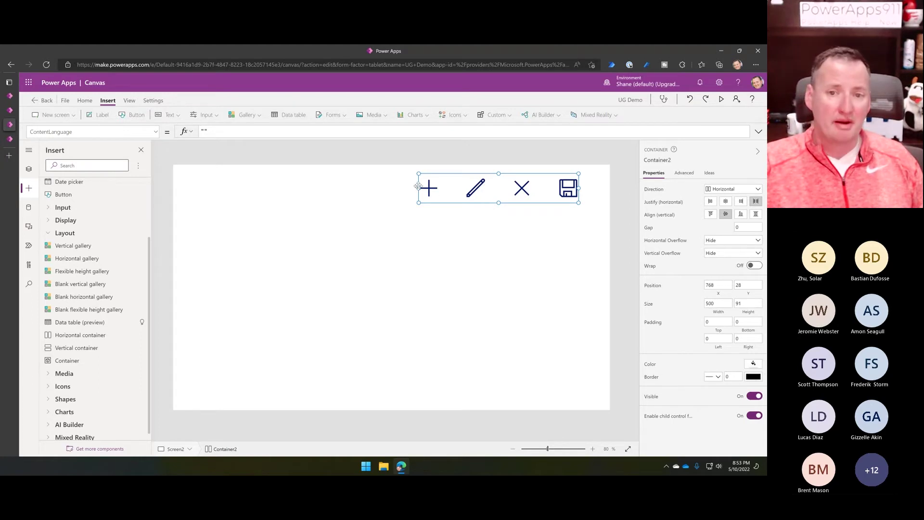
{"action": "left_click_drag", "start_coordinate": [417, 187], "coordinate": [461, 188]}
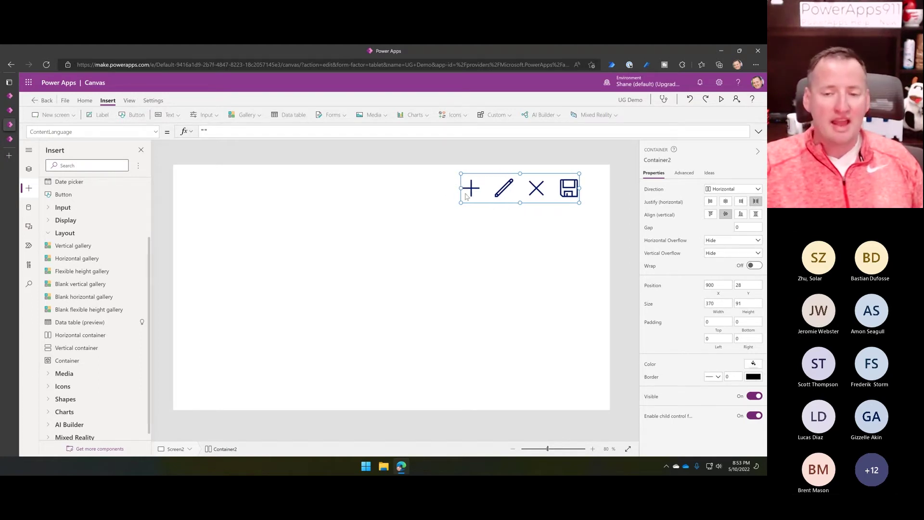
{"action": "left_click", "coordinate": [526, 239]}
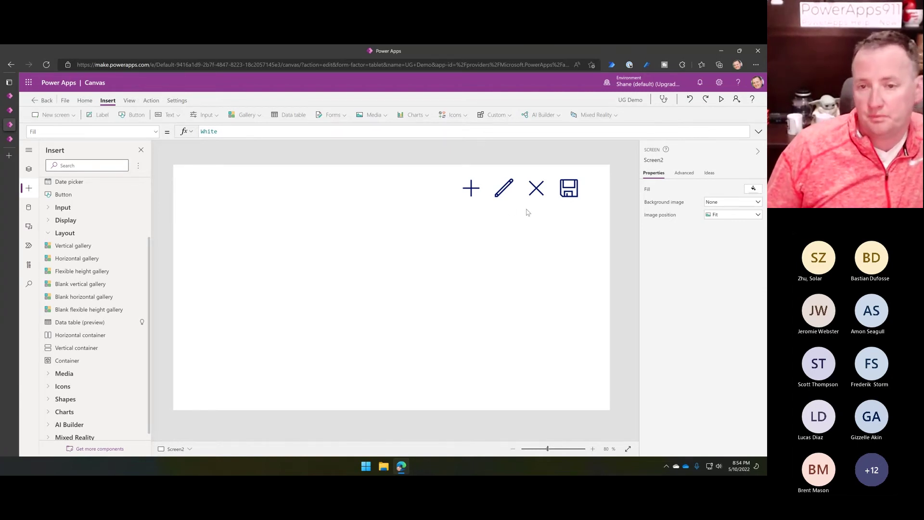
Move the icon container flush into the screen's upper-right corner, at X 996, Y 0
{"action": "left_click", "coordinate": [499, 200]}
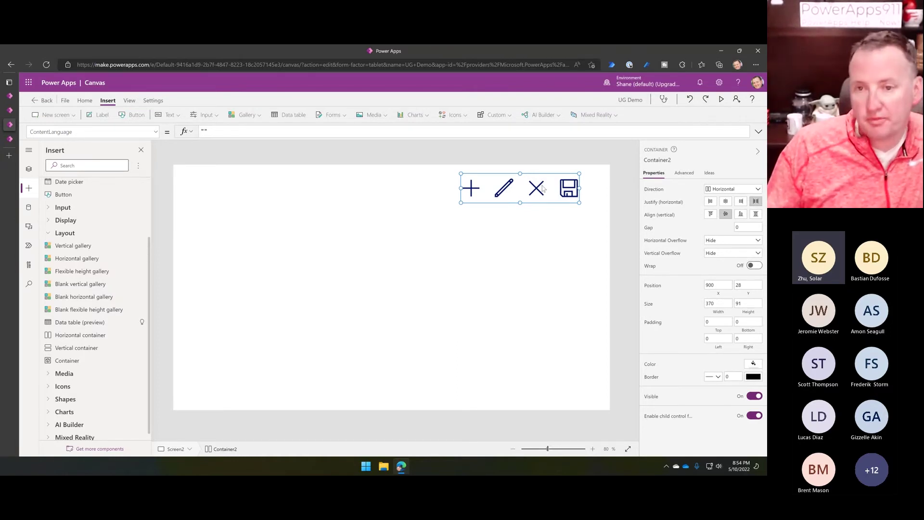
{"action": "left_click_drag", "start_coordinate": [542, 172], "coordinate": [583, 158]}
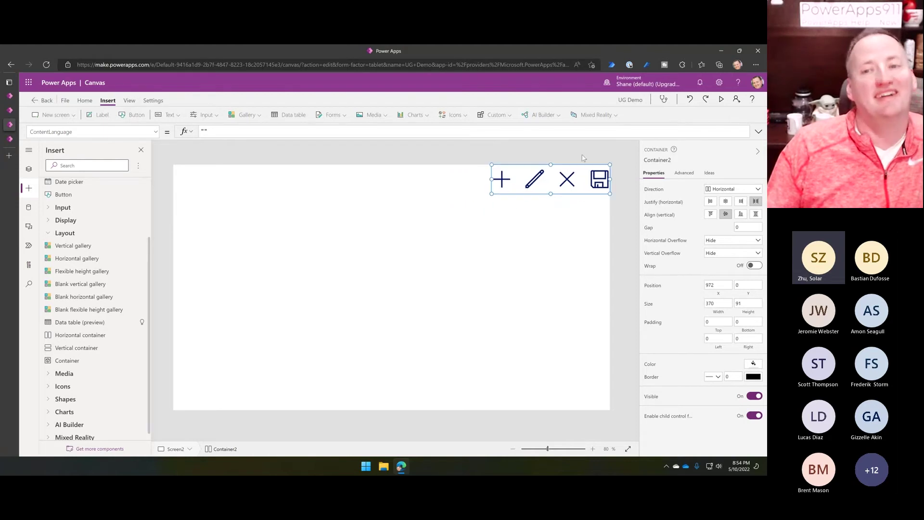
{"action": "left_click", "coordinate": [561, 205]}
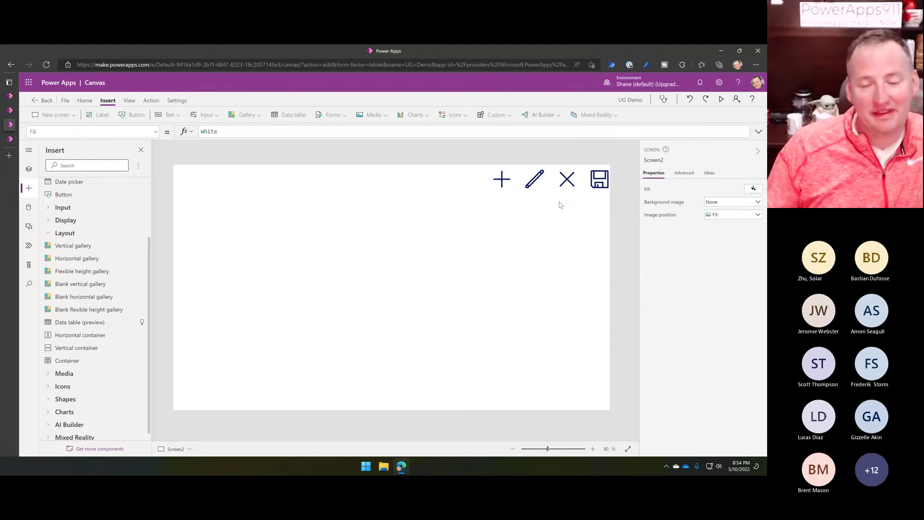
{"action": "left_click", "coordinate": [517, 192]}
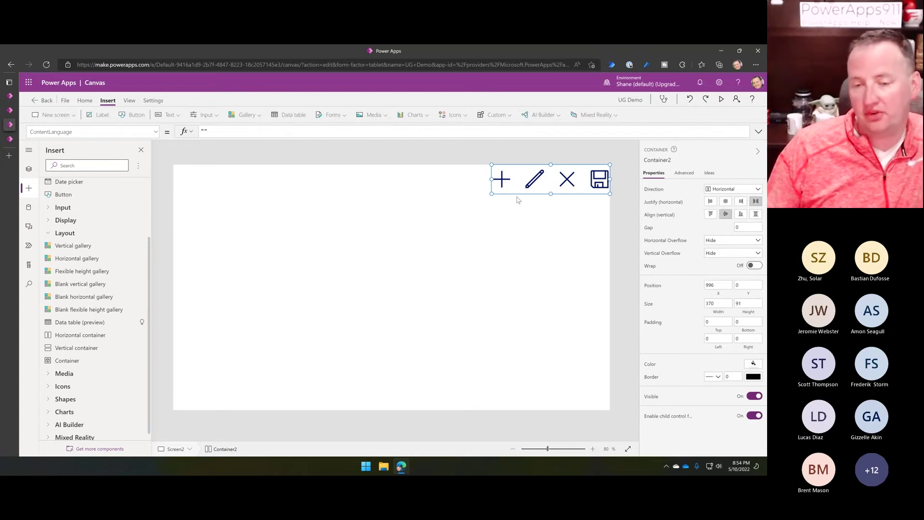
{"action": "left_click", "coordinate": [448, 195]}
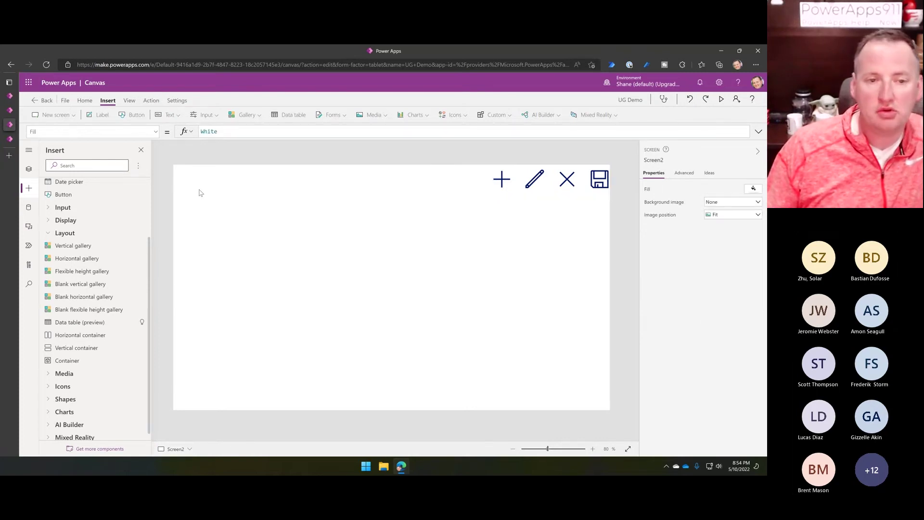
Paste loose copies of the four icons and place them along the screen's bottom edge, with Save apart at about X 1193, Y 704
{"action": "key", "text": "ctrl+v"}
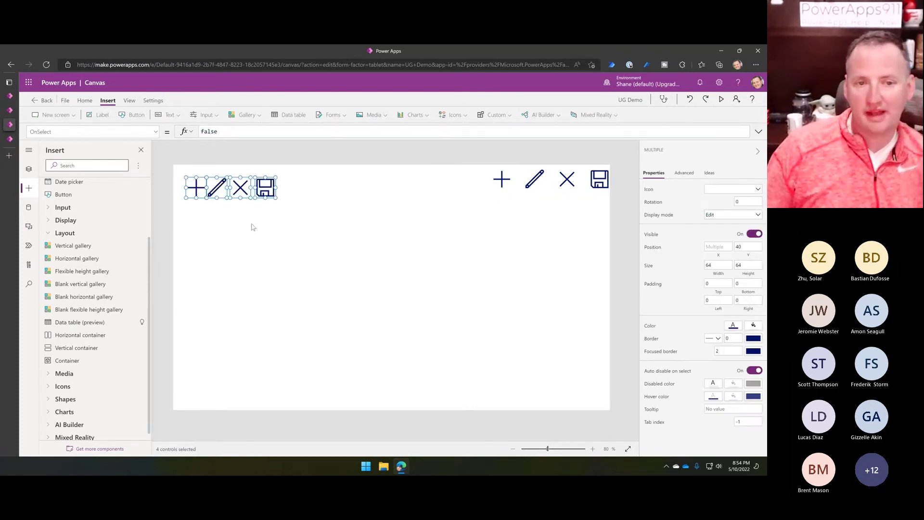
{"action": "left_click_drag", "start_coordinate": [240, 191], "coordinate": [565, 400]}
{"action": "left_click", "coordinate": [460, 360]}
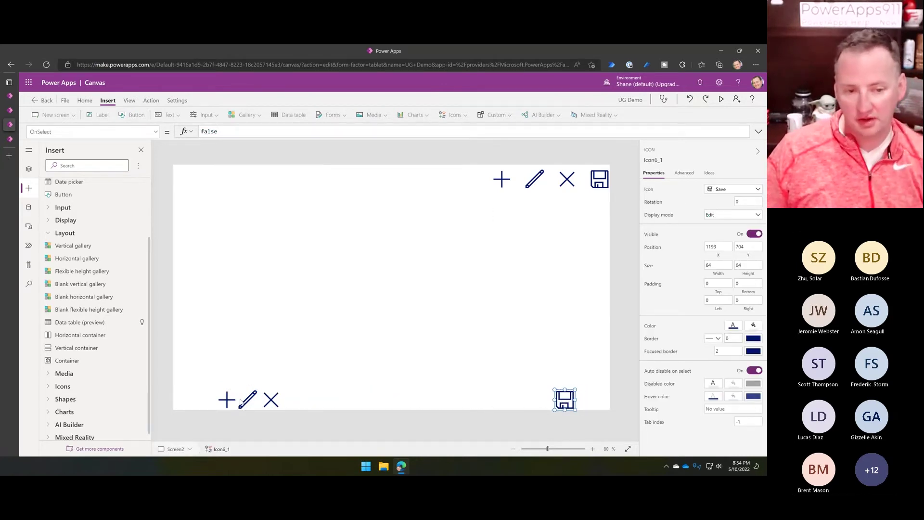
Distribute the four loose icons along the screen's lower edge evenly in the horizontal direction
{"action": "mouse_move", "coordinate": [211, 384]}
{"action": "left_mouse_down"}
{"action": "mouse_move", "coordinate": [346, 410]}
{"action": "mouse_move", "coordinate": [612, 416]}
{"action": "left_mouse_up"}
{"action": "right_click", "coordinate": [568, 401]}
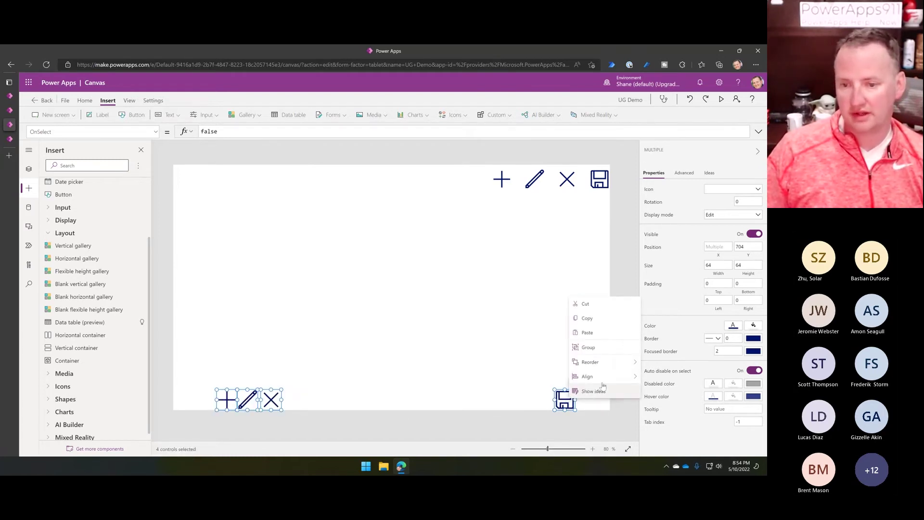
{"action": "mouse_move", "coordinate": [607, 376]}
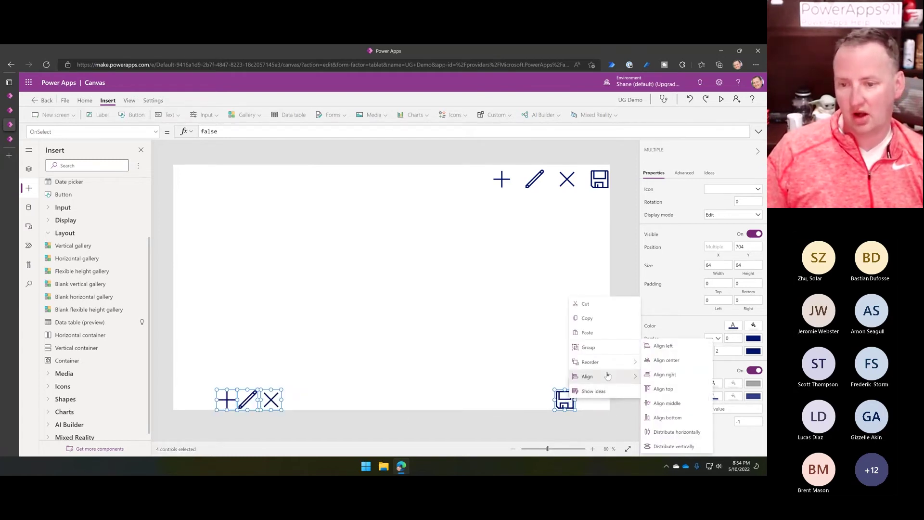
{"action": "left_click", "coordinate": [673, 435]}
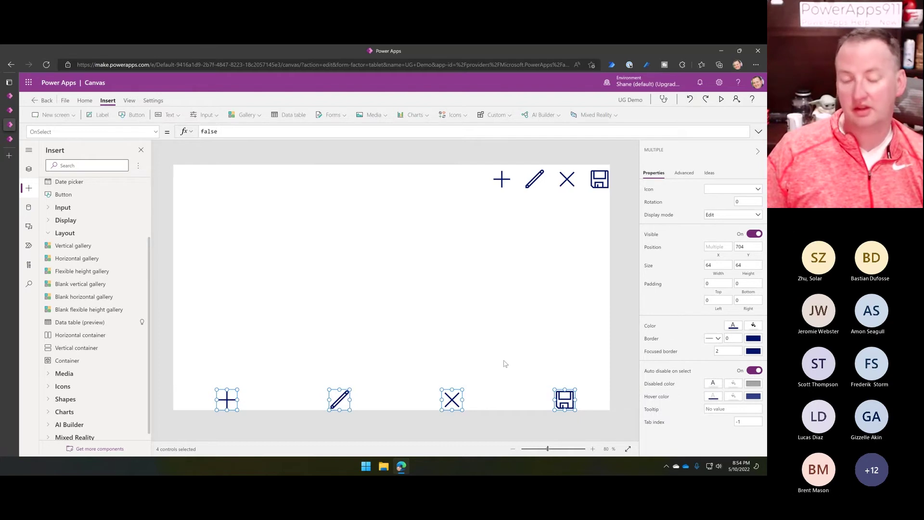
{"action": "left_click", "coordinate": [409, 368]}
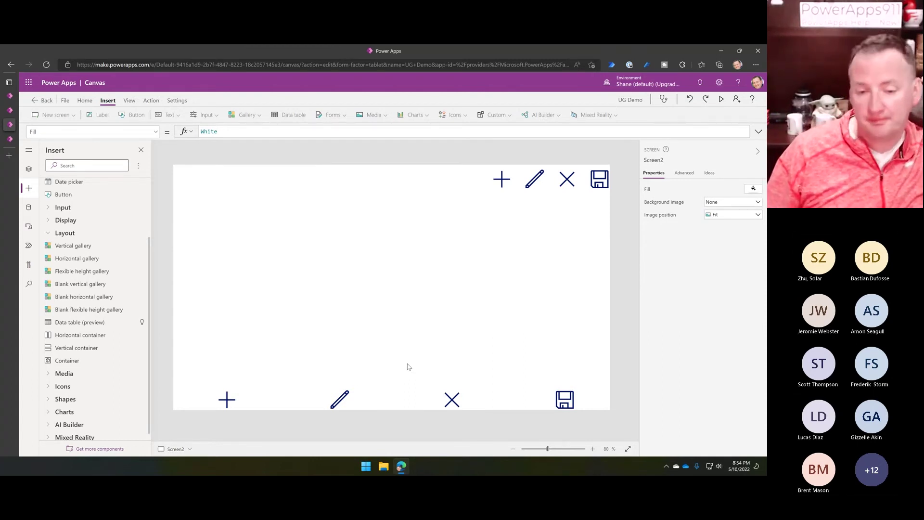
Enlarge the icon container to span the screen's full width, 1366 by 109 at X 0, Y 0
{"action": "left_click", "coordinate": [545, 190]}
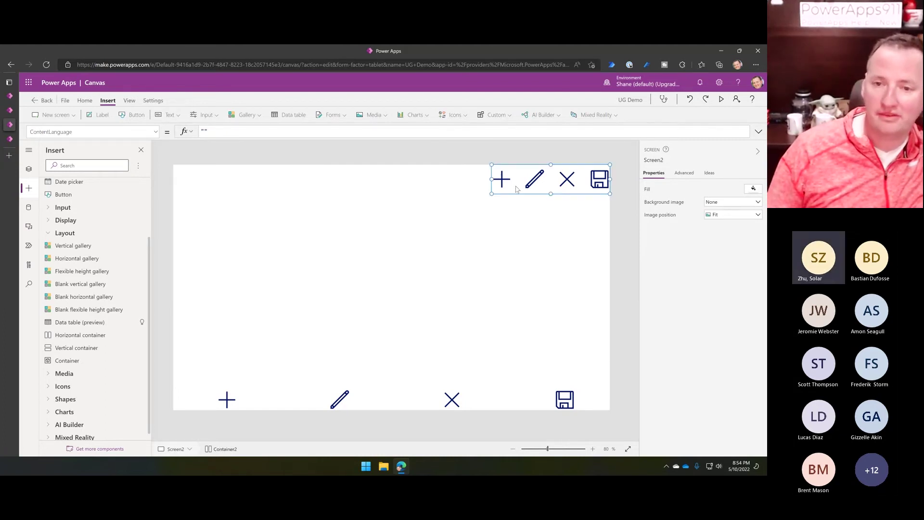
{"action": "mouse_move", "coordinate": [551, 193]}
{"action": "left_mouse_down"}
{"action": "mouse_move", "coordinate": [549, 263]}
{"action": "mouse_move", "coordinate": [547, 190]}
{"action": "mouse_move", "coordinate": [549, 199]}
{"action": "left_mouse_up"}
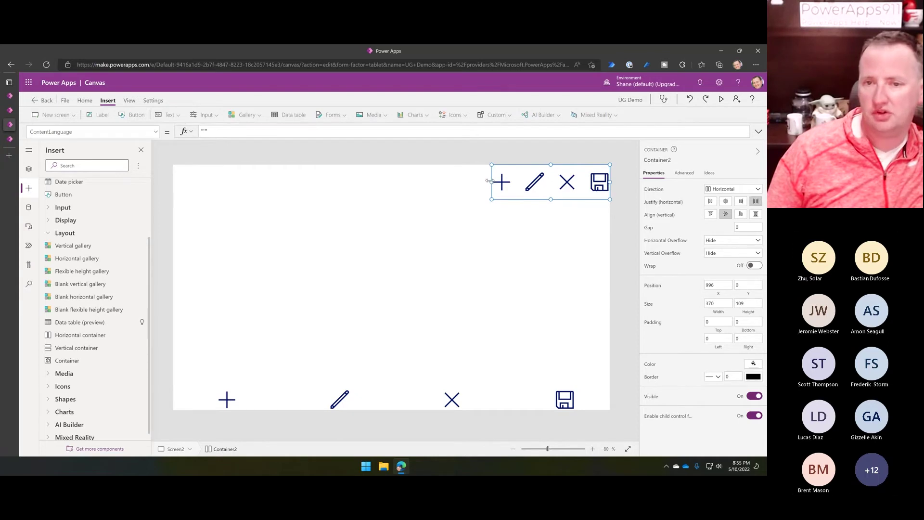
{"action": "left_click_drag", "start_coordinate": [490, 182], "coordinate": [264, 204]}
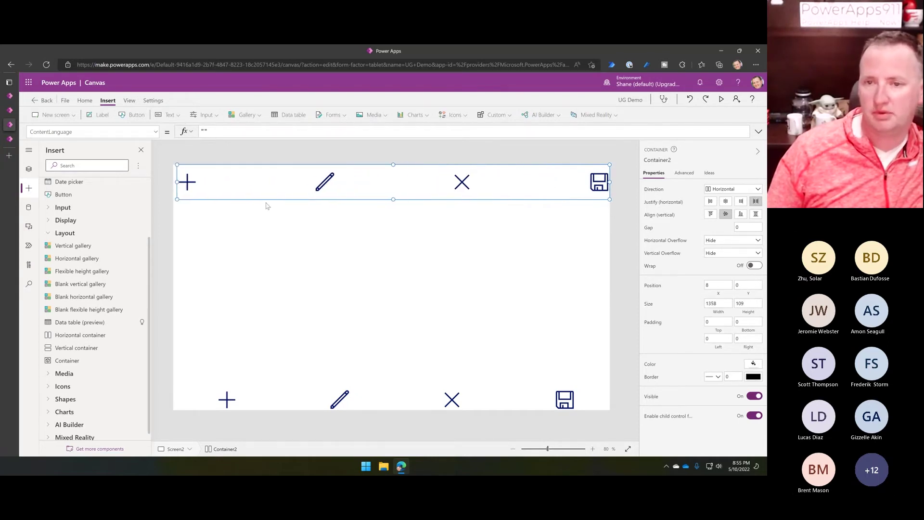
{"action": "left_click", "coordinate": [404, 346]}
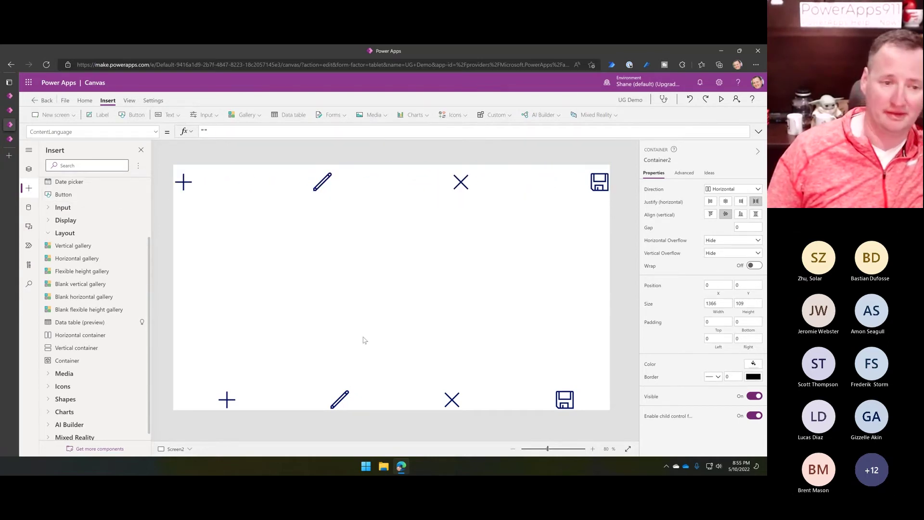
Clear Screen1 by deleting its second button and the whole container with the remaining icons and buttons
{"action": "left_click", "coordinate": [28, 170]}
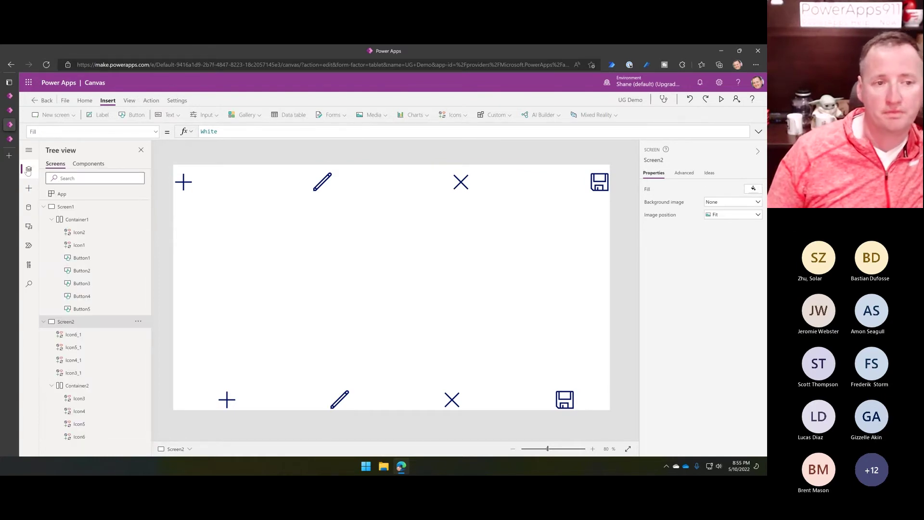
{"action": "left_click", "coordinate": [72, 208]}
{"action": "left_click", "coordinate": [329, 372]}
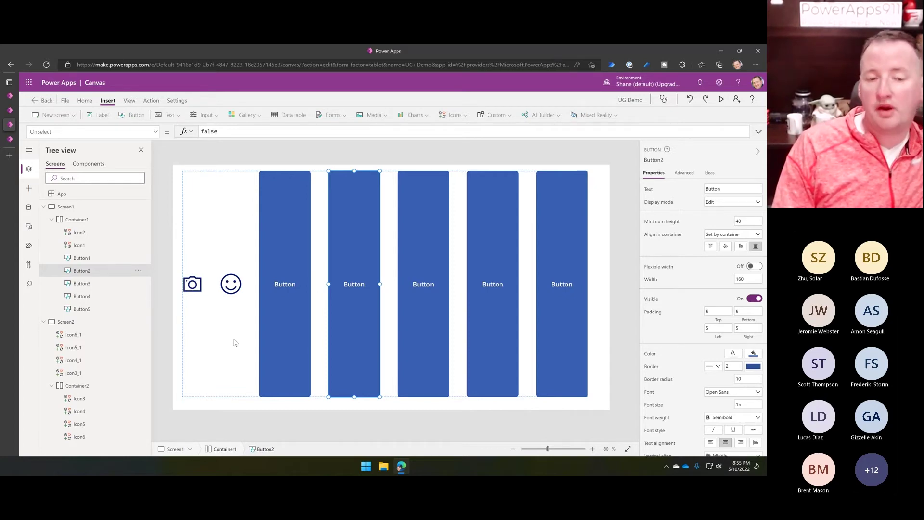
{"action": "key", "text": "Delete"}
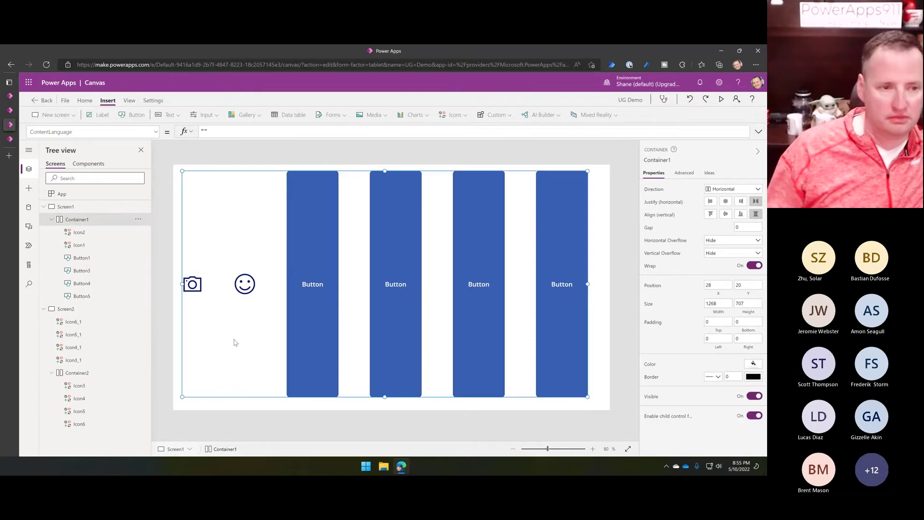
{"action": "key", "text": "Delete"}
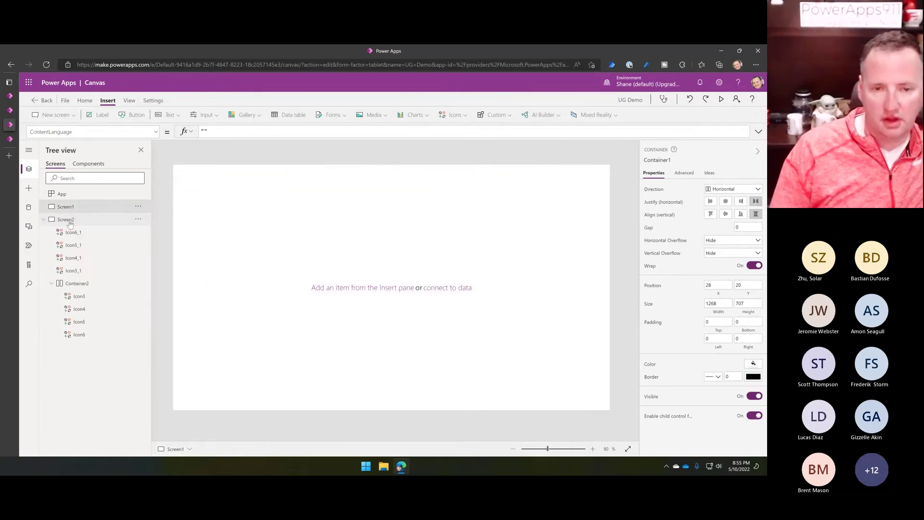
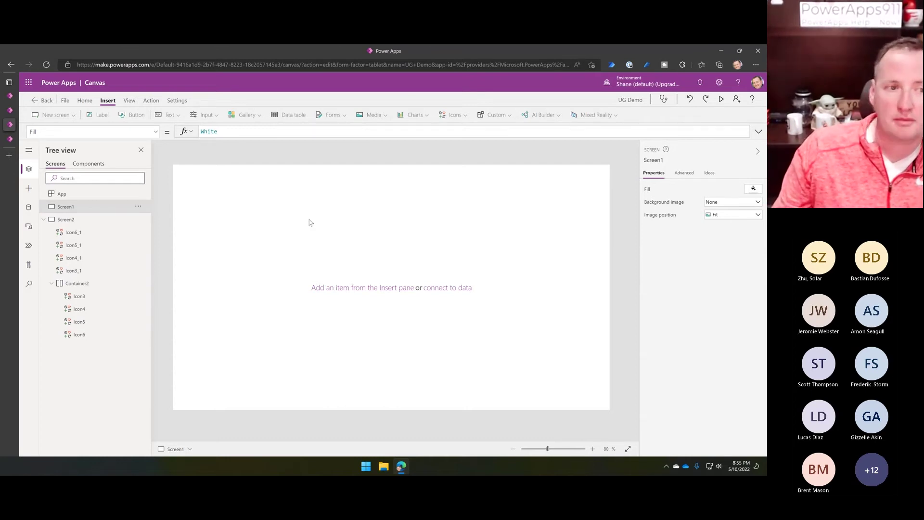
Add a vertical container to the empty Screen1 and stretch it over the whole screen, 1366 by 768 at X 0, Y 0
{"action": "left_click", "coordinate": [29, 188]}
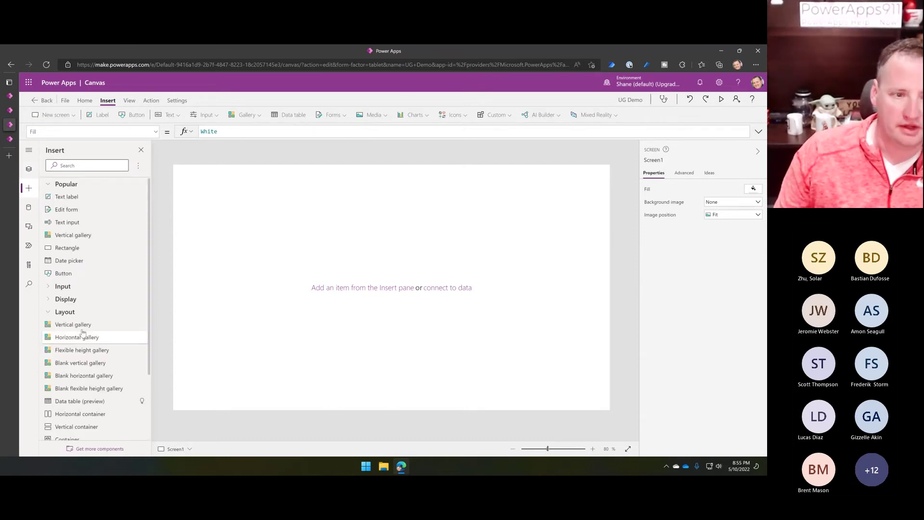
{"action": "scroll", "coordinate": [107, 326], "scroll_direction": "down", "scroll_amount": 3}
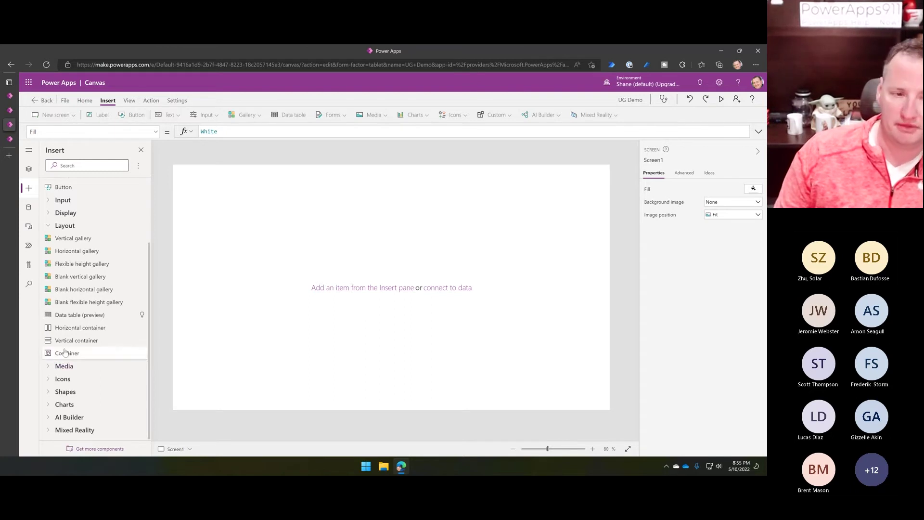
{"action": "left_click_drag", "start_coordinate": [82, 344], "coordinate": [174, 165]}
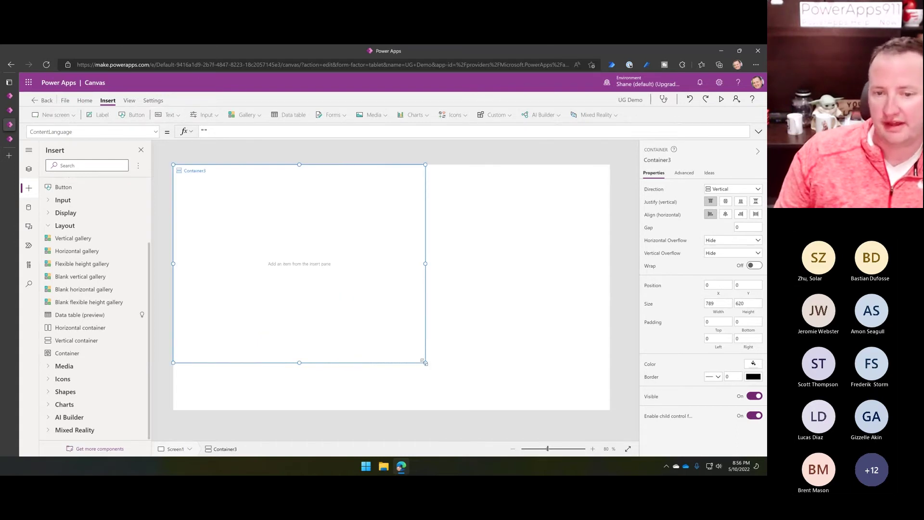
{"action": "left_click_drag", "start_coordinate": [426, 363], "coordinate": [610, 410]}
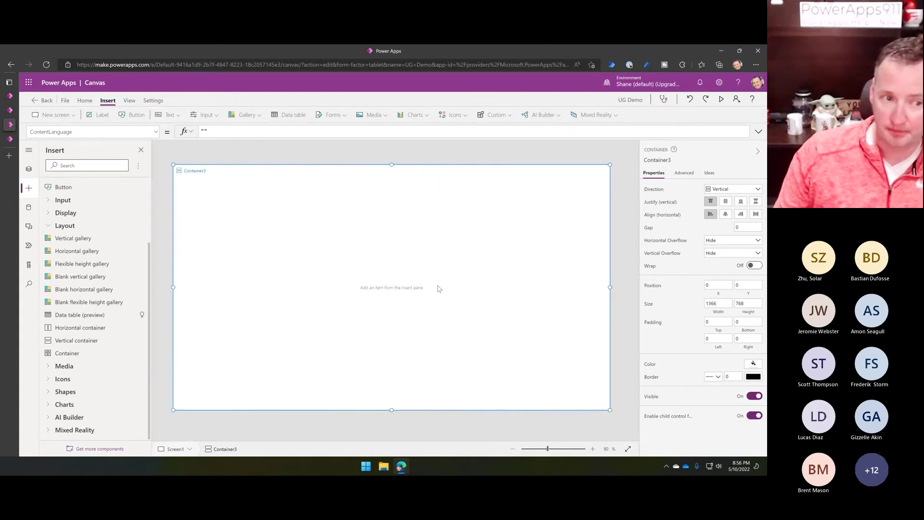
Set the vertical container's Width property to the formula Parent.Width
{"action": "left_click", "coordinate": [29, 169]}
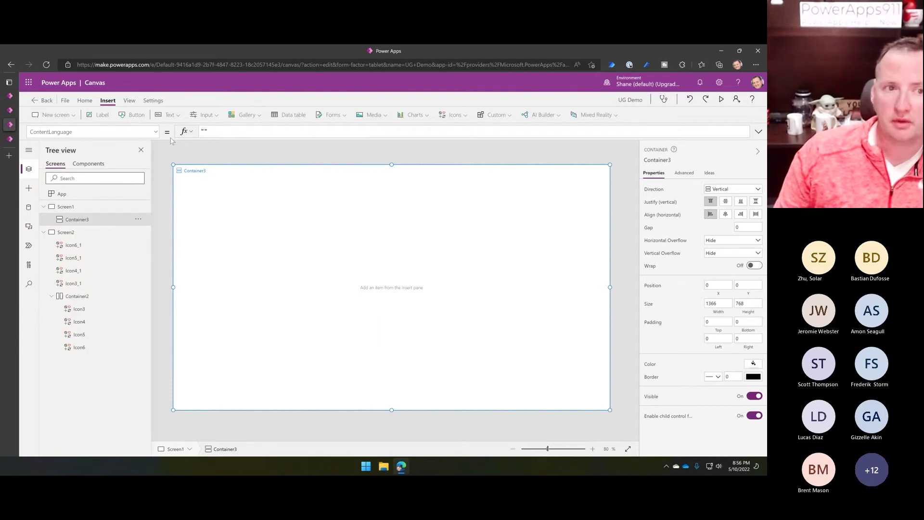
{"action": "left_click", "coordinate": [155, 132]}
{"action": "scroll", "coordinate": [80, 229], "scroll_direction": "down", "scroll_amount": 5}
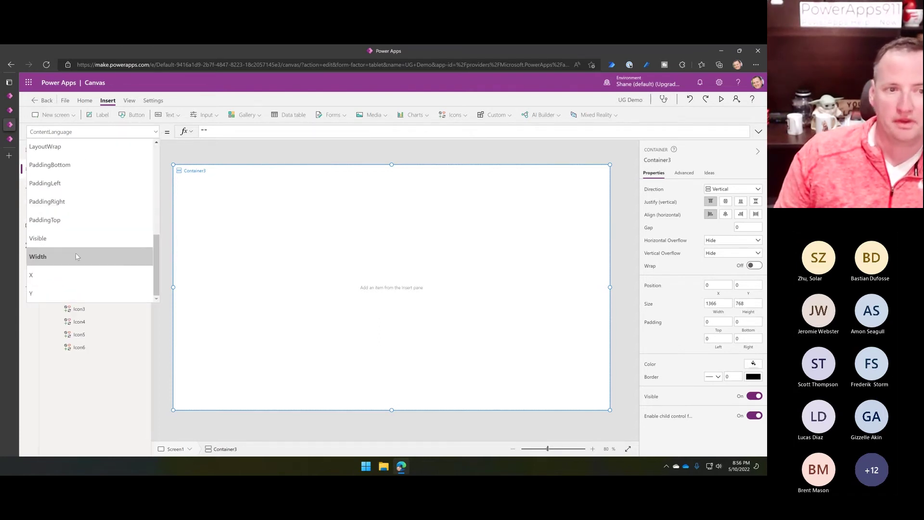
{"action": "left_click", "coordinate": [76, 253]}
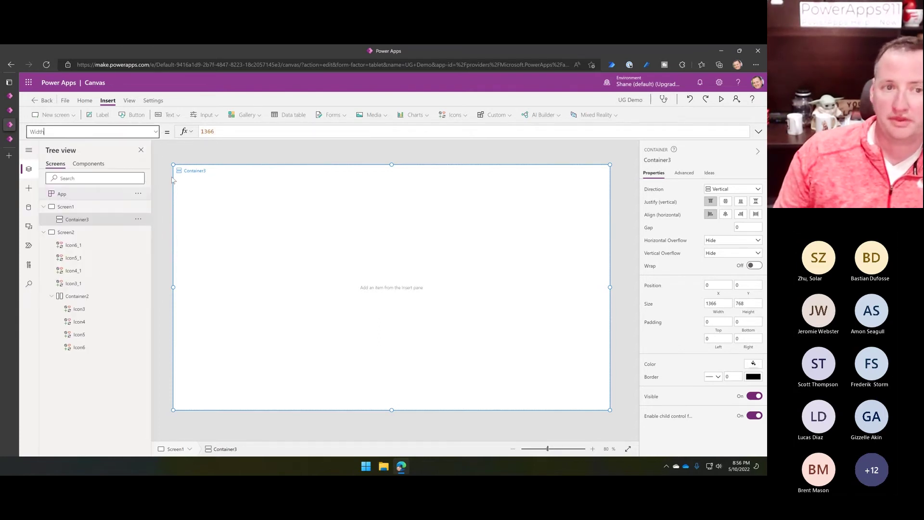
{"action": "left_click", "coordinate": [263, 133]}
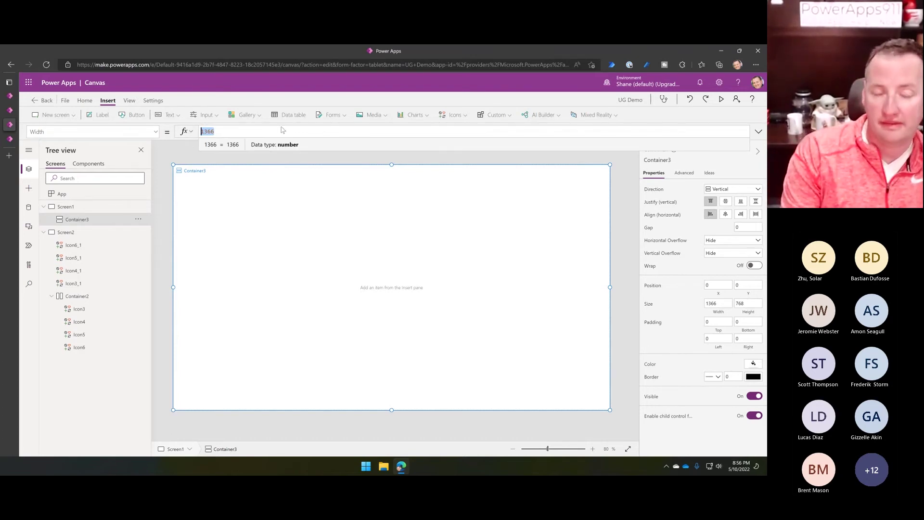
{"action": "type", "text": "Parent.Width"}
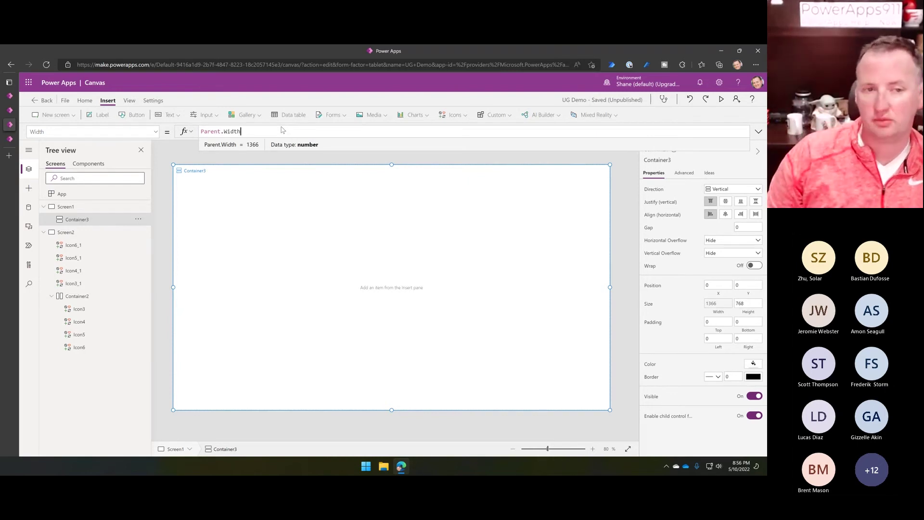
Set the vertical container's Height property to the formula Parent.Height
{"action": "left_click", "coordinate": [155, 132]}
{"action": "scroll", "coordinate": [101, 239], "scroll_direction": "up", "scroll_amount": 5}
{"action": "left_click", "coordinate": [100, 236]}
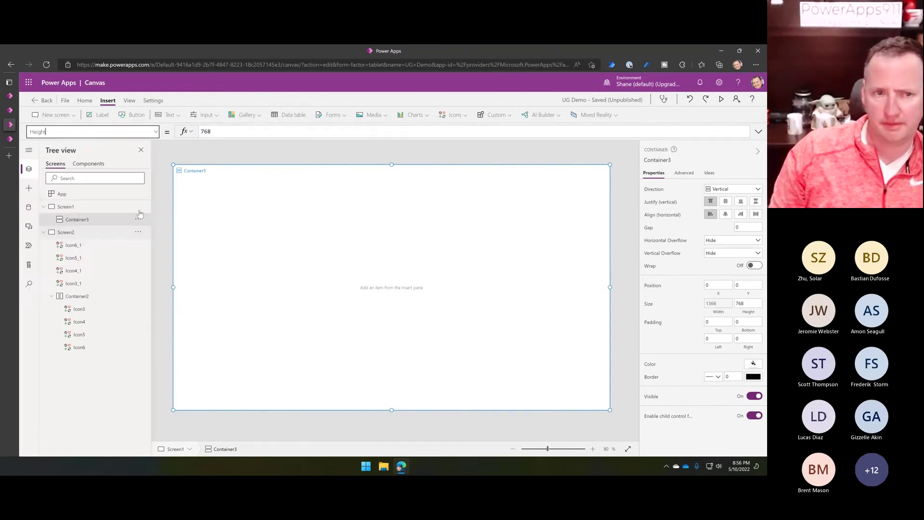
{"action": "left_click_drag", "start_coordinate": [244, 133], "coordinate": [128, 130]}
{"action": "type", "text": "pare"}
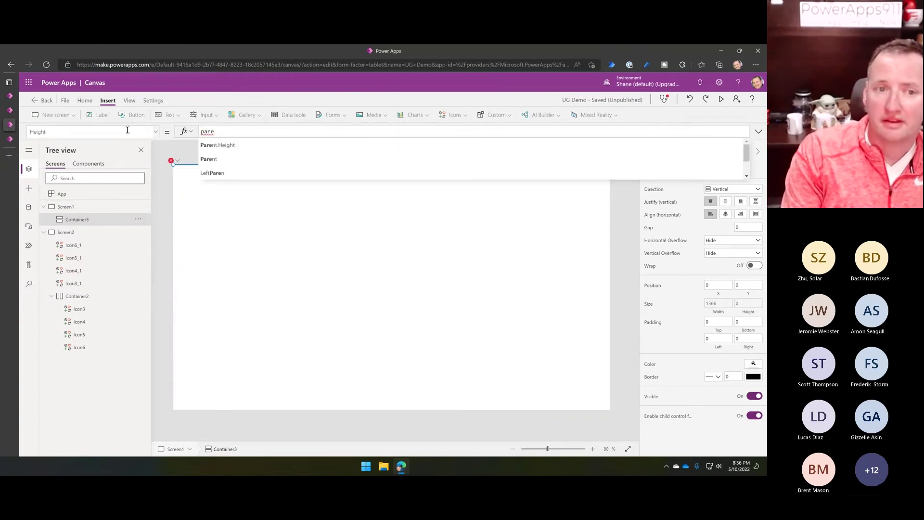
{"action": "key", "text": "Tab"}
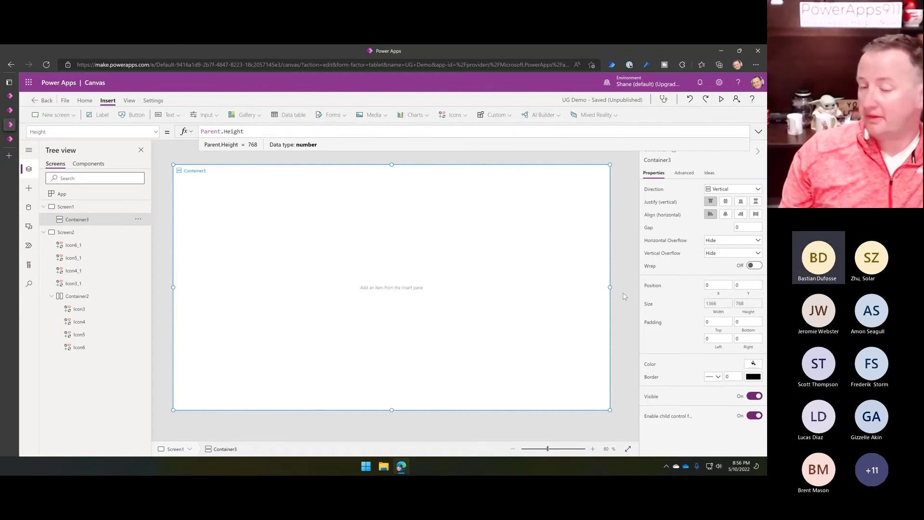
{"action": "left_click", "coordinate": [507, 273]}
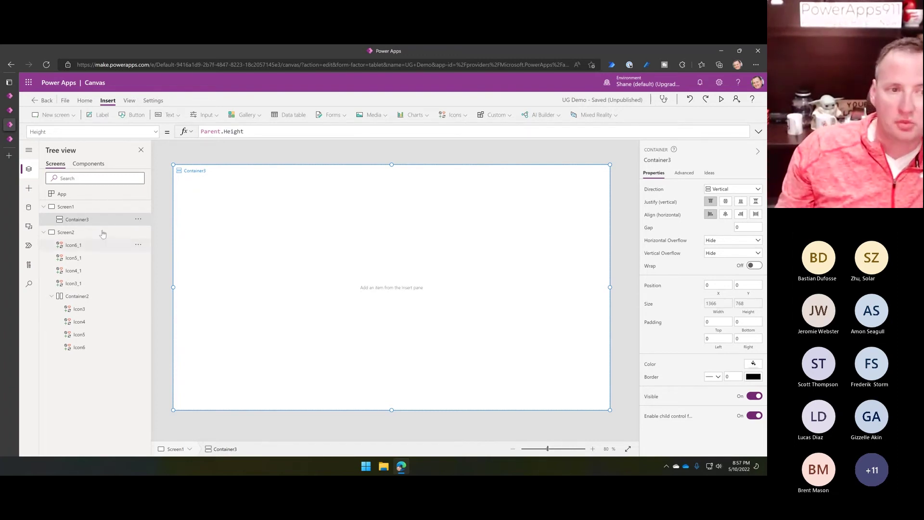
Insert a horizontal container inside the full-screen vertical container
{"action": "left_click", "coordinate": [29, 189]}
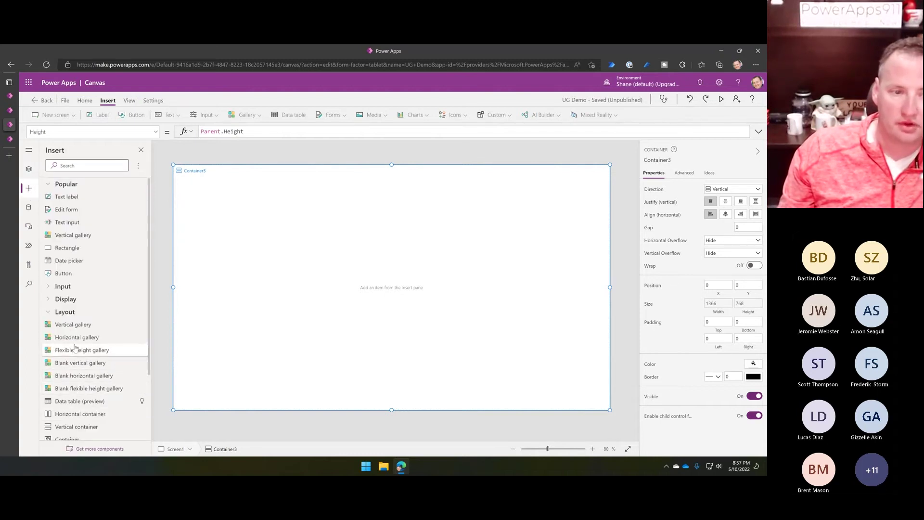
{"action": "scroll", "coordinate": [85, 348], "scroll_direction": "down", "scroll_amount": 3}
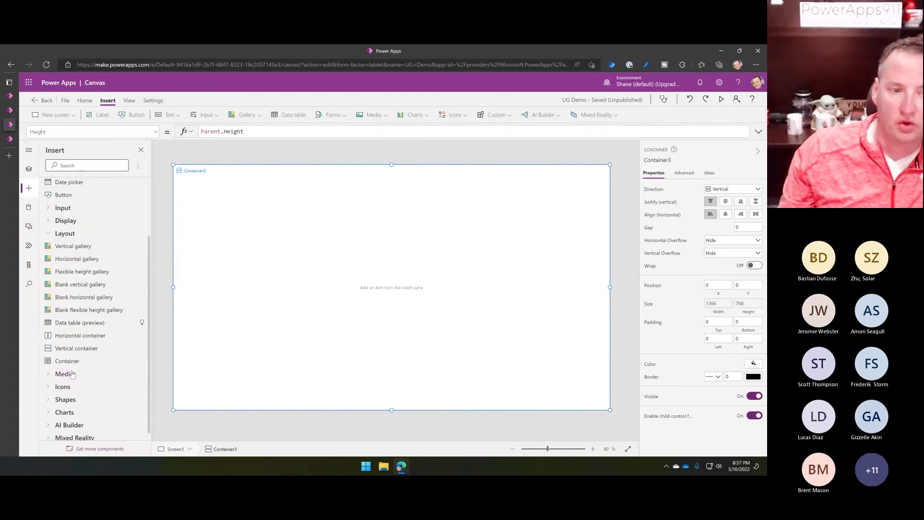
{"action": "left_click", "coordinate": [84, 339]}
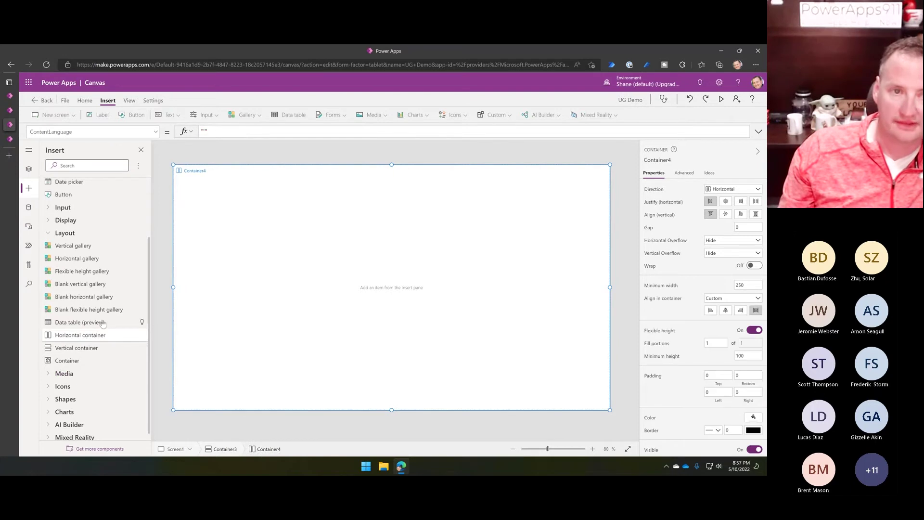
Look through the list of formula properties available for the nested horizontal container
{"action": "left_click", "coordinate": [28, 171]}
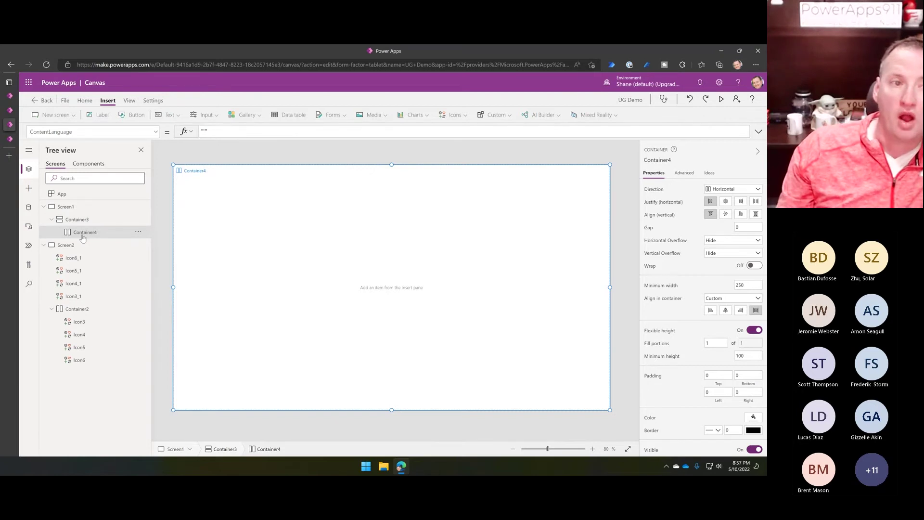
{"action": "left_click", "coordinate": [156, 132]}
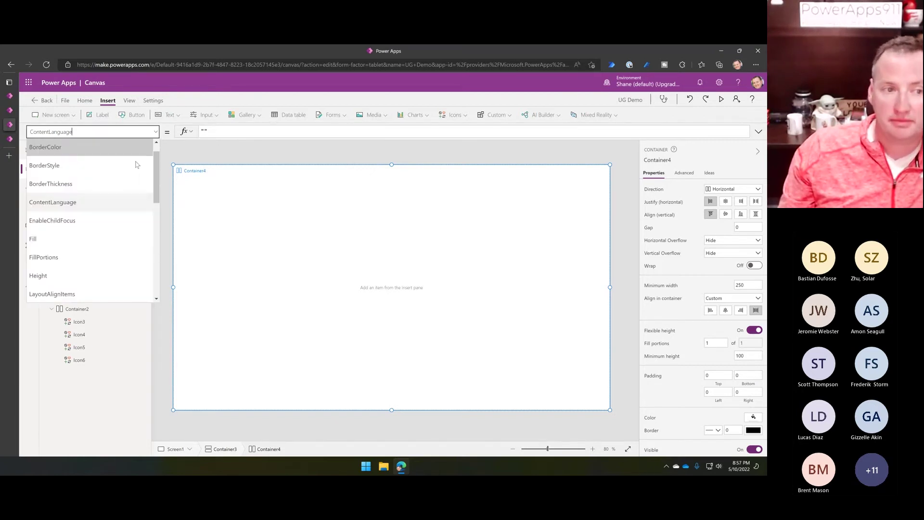
{"action": "scroll", "coordinate": [89, 229], "scroll_direction": "down", "scroll_amount": 4}
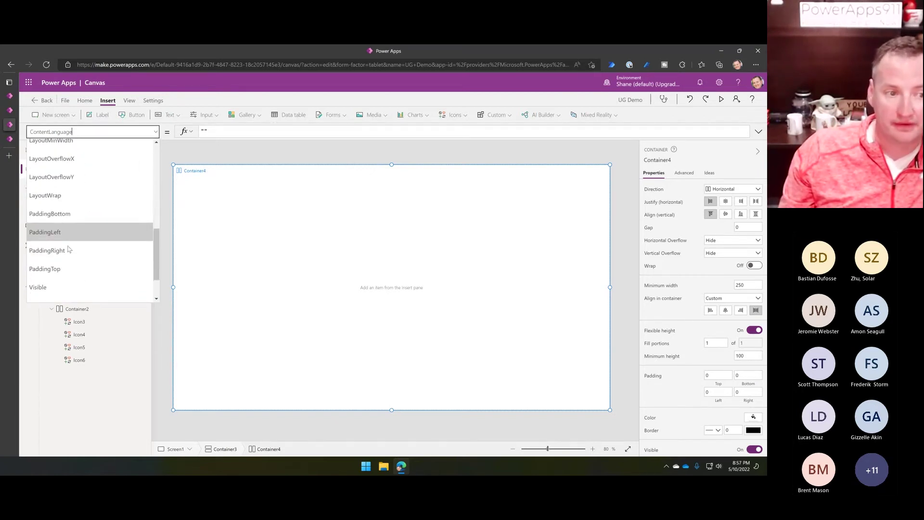
Set the Width property of Container4 to Parent.Width
{"action": "scroll", "coordinate": [62, 259], "scroll_direction": "down", "scroll_amount": 1}
{"action": "left_click", "coordinate": [62, 258]}
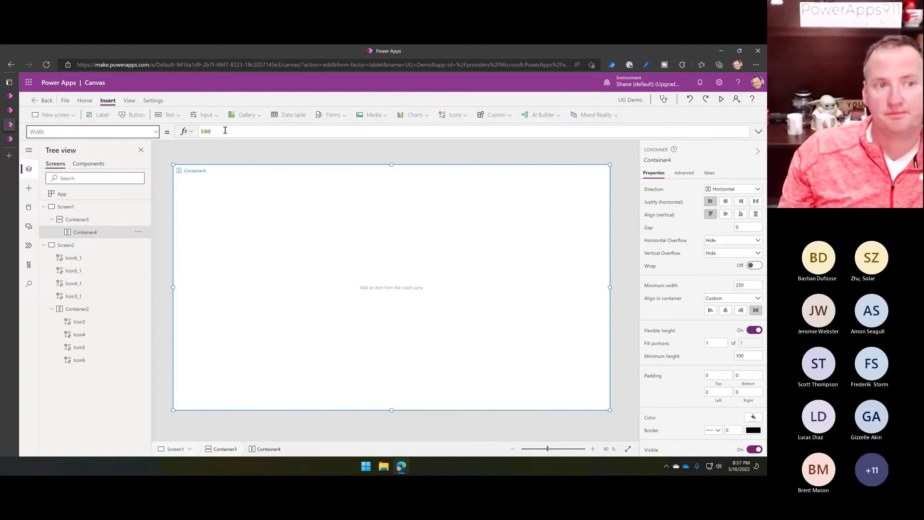
{"action": "type", "text": "paren"}
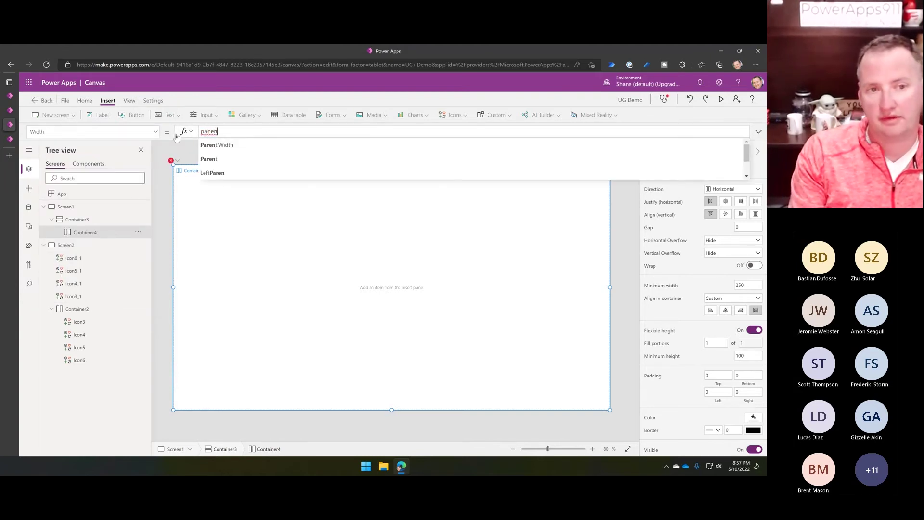
{"action": "type", "text": "t"}
{"action": "key", "text": "Tab"}
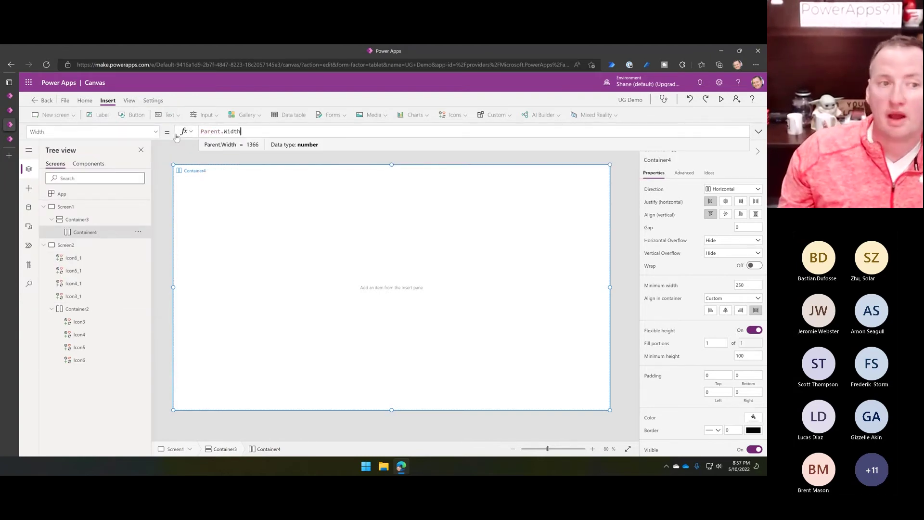
Set the Height property of Container4 to 100
{"action": "left_click", "coordinate": [155, 131]}
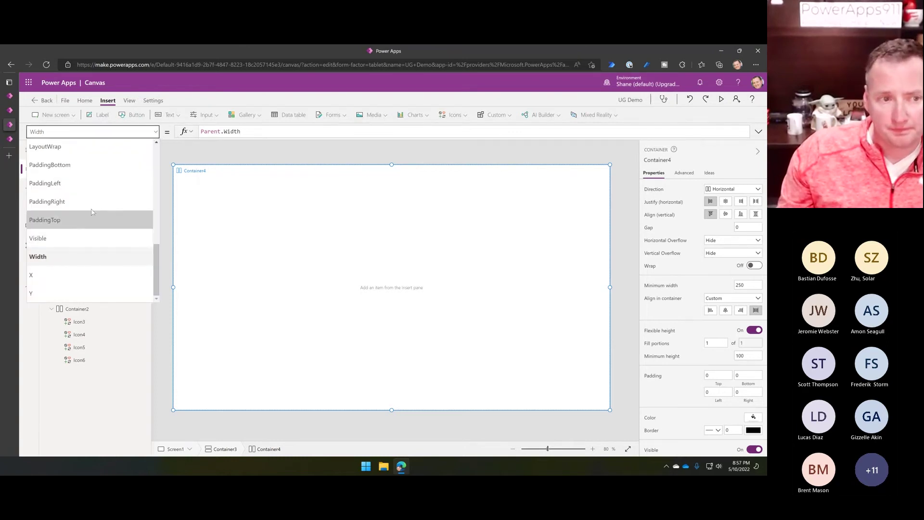
{"action": "scroll", "coordinate": [93, 209], "scroll_direction": "up", "scroll_amount": 5}
{"action": "left_click", "coordinate": [86, 194]}
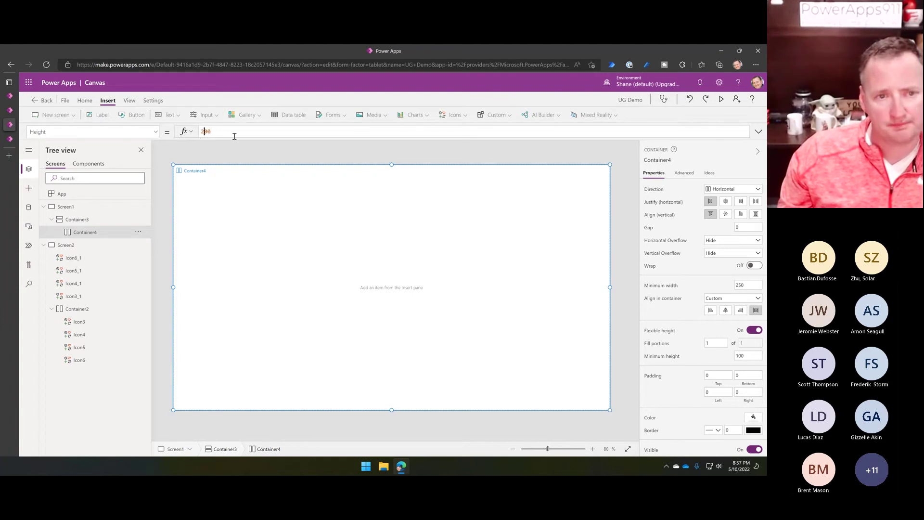
{"action": "left_click", "coordinate": [205, 132]}
{"action": "type", "text": "1"}
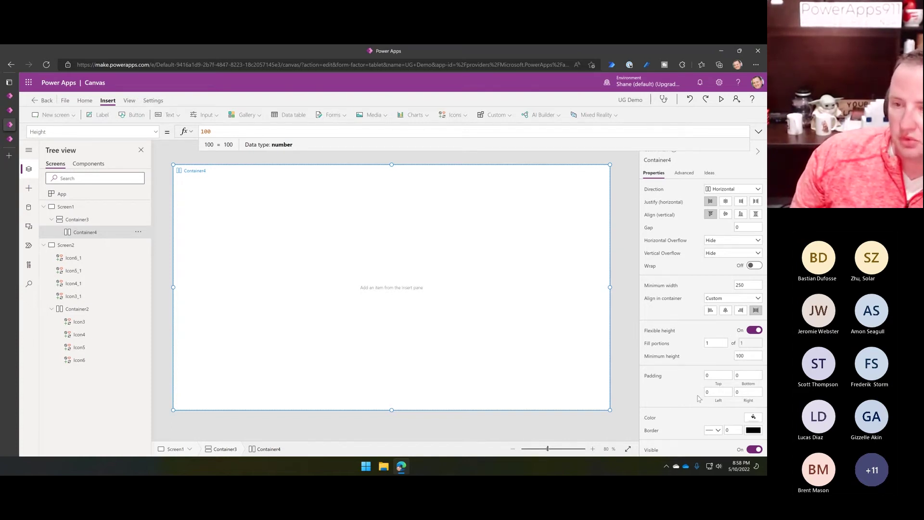
Fill Container4 with the bright blue theme color
{"action": "scroll", "coordinate": [667, 302], "scroll_direction": "down", "scroll_amount": 1}
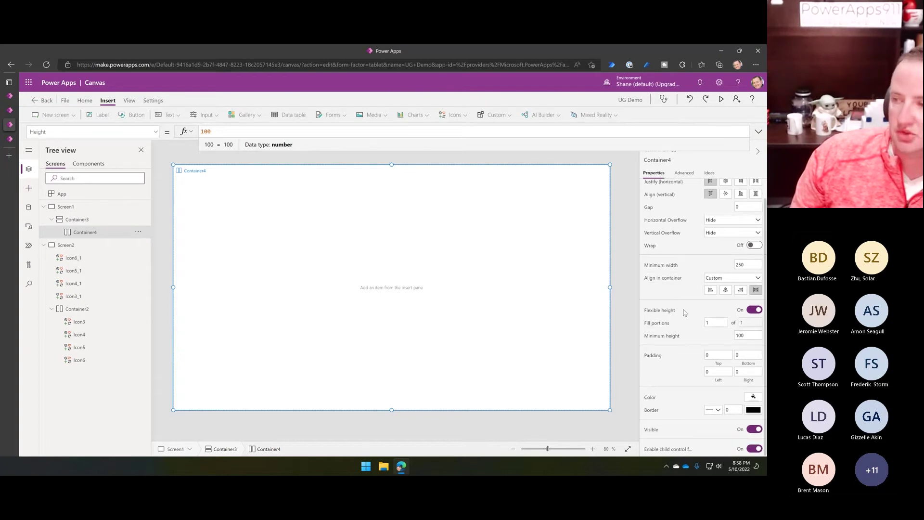
{"action": "left_click", "coordinate": [754, 398]}
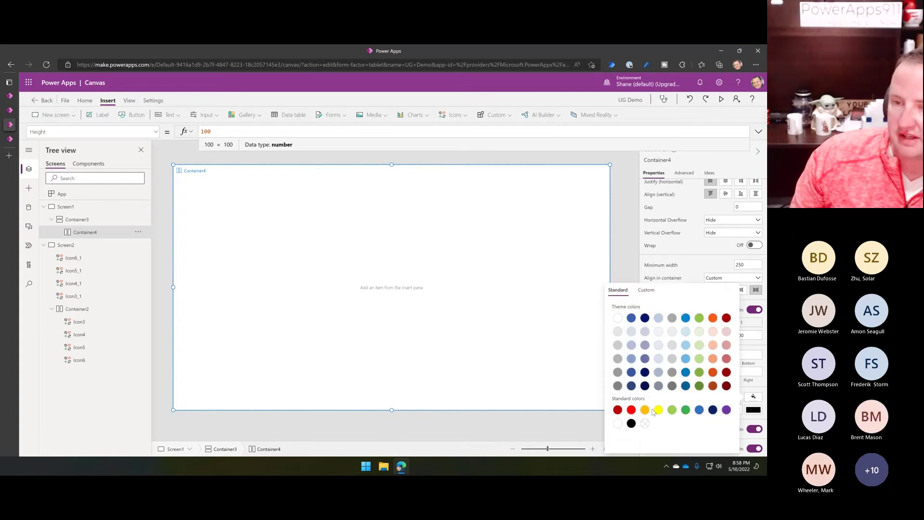
{"action": "left_click", "coordinate": [686, 321]}
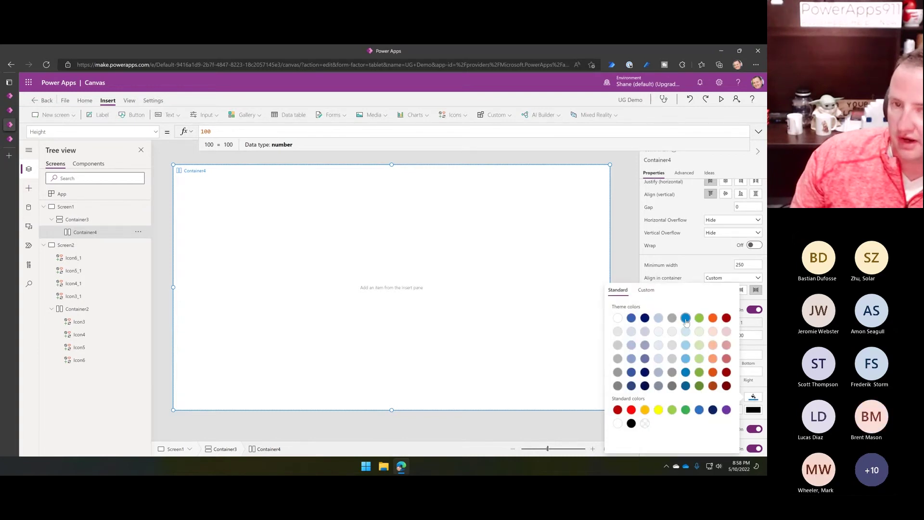
{"action": "left_click", "coordinate": [424, 327]}
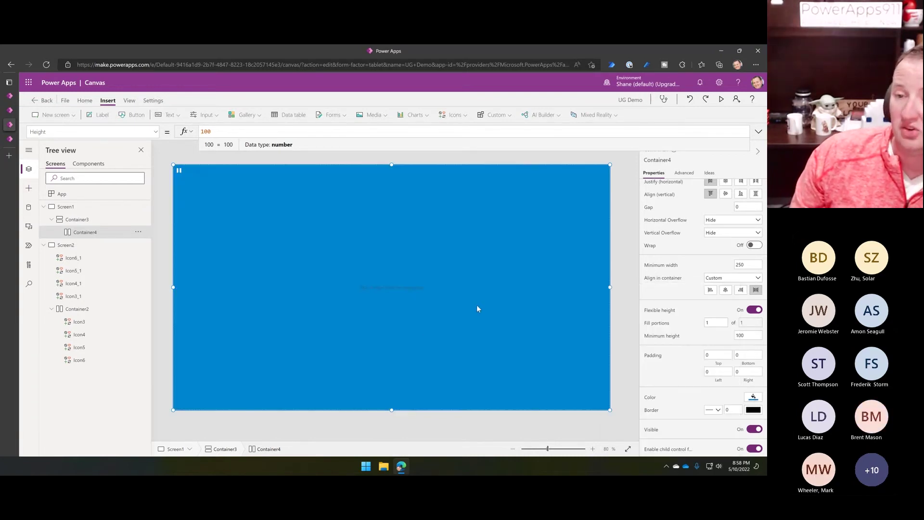
{"action": "left_click", "coordinate": [213, 131]}
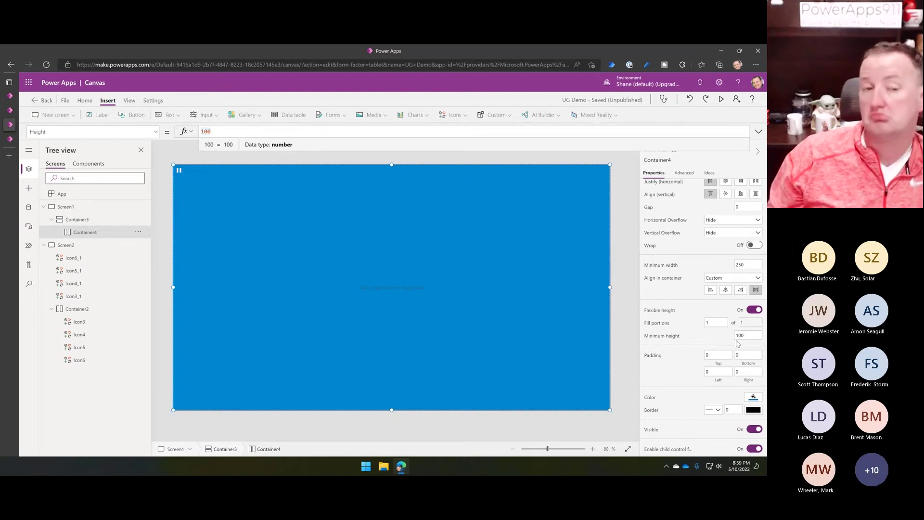
Rename Container4 as ContainerHeader
{"action": "double_click", "coordinate": [87, 233]}
{"action": "left_click", "coordinate": [100, 231]}
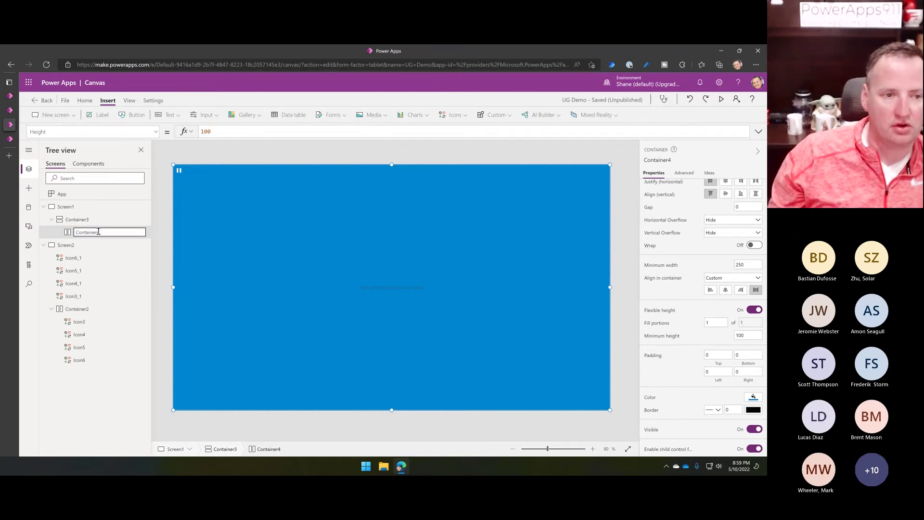
{"action": "type", "text": "He"}
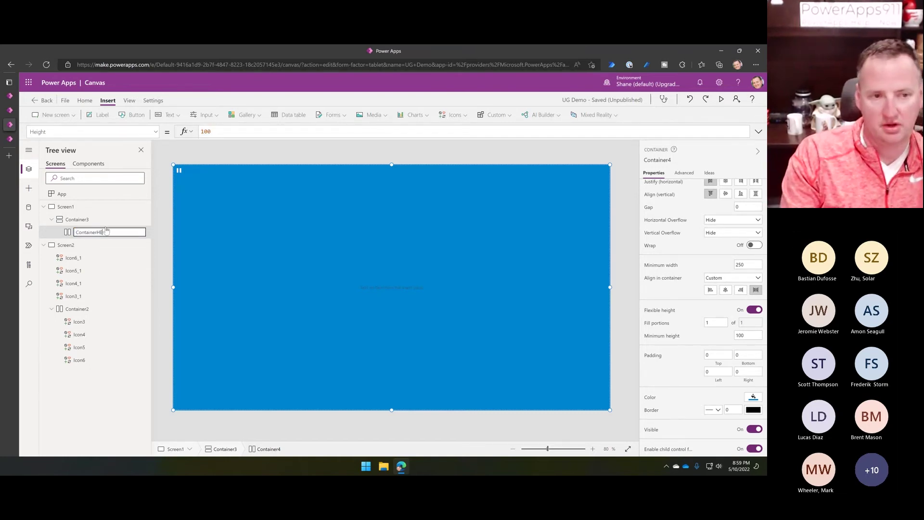
{"action": "type", "text": "ader"}
{"action": "key", "text": "Return"}
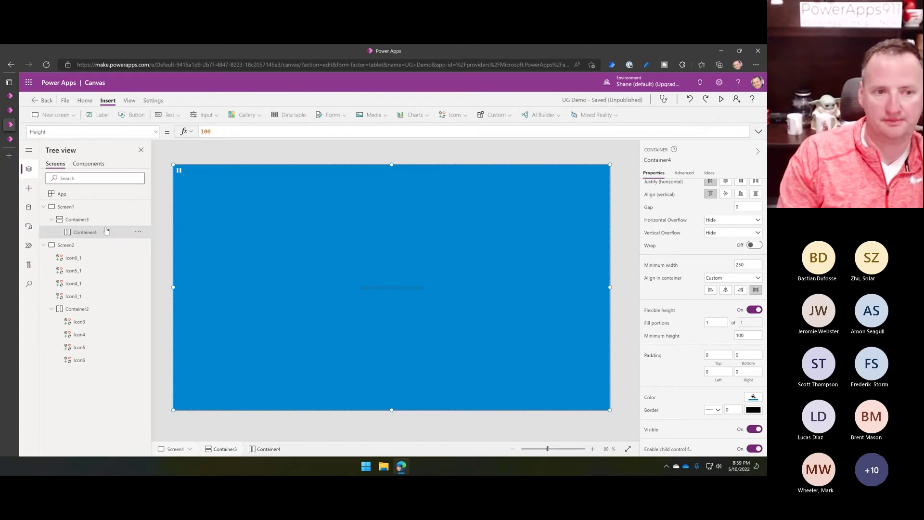
Insert a horizontal container inside Container3, below ContainerHeader
{"action": "left_click", "coordinate": [79, 222]}
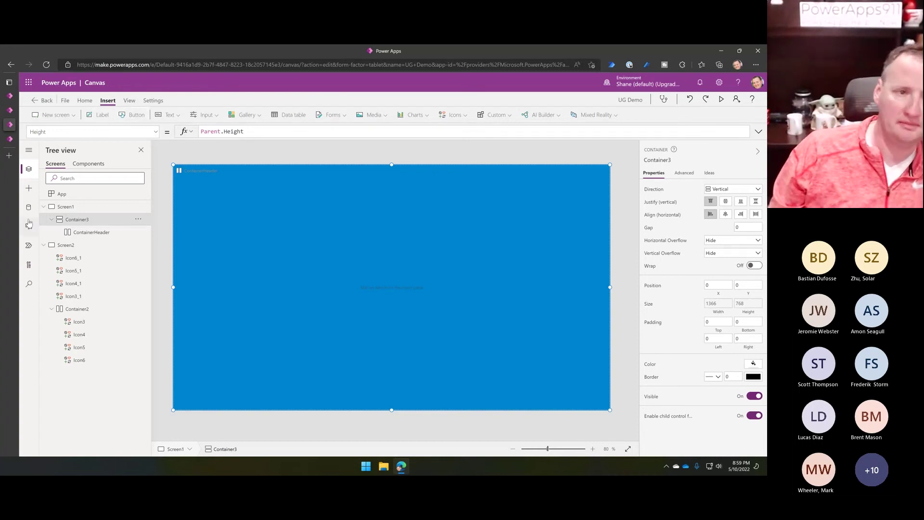
{"action": "left_click", "coordinate": [29, 188]}
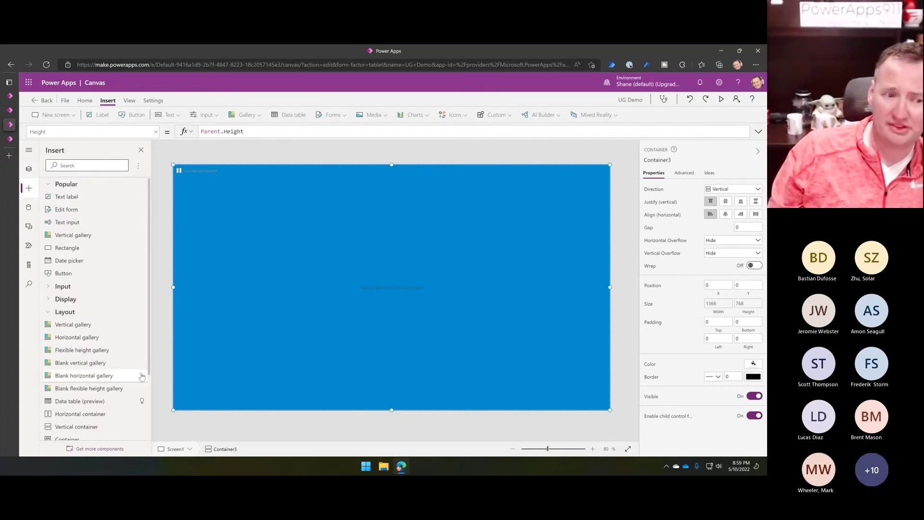
{"action": "scroll", "coordinate": [87, 352], "scroll_direction": "down", "scroll_amount": 2}
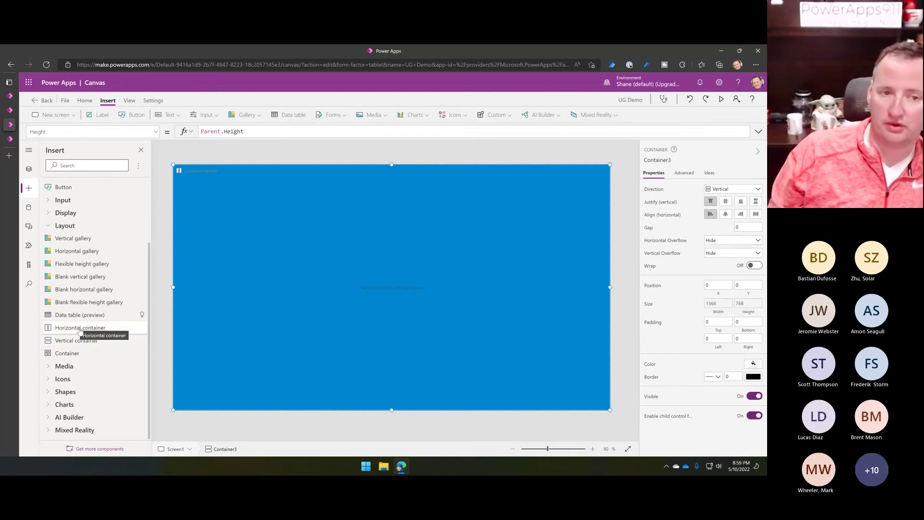
{"action": "left_click", "coordinate": [80, 329]}
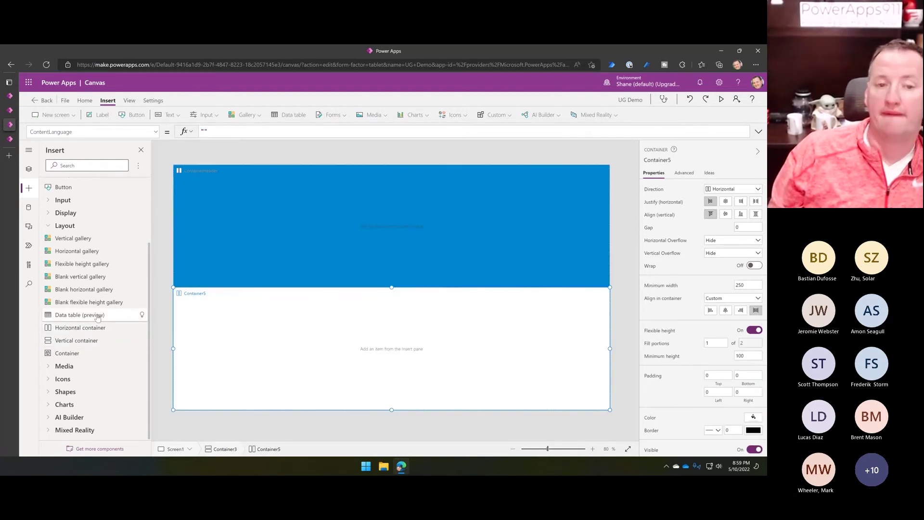
{"action": "scroll", "coordinate": [73, 256], "scroll_direction": "up", "scroll_amount": 2}
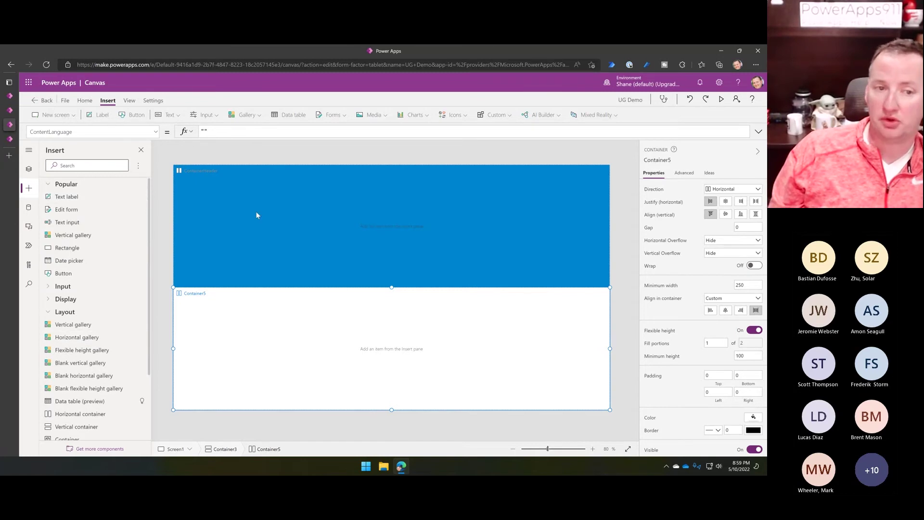
{"action": "left_click", "coordinate": [29, 169]}
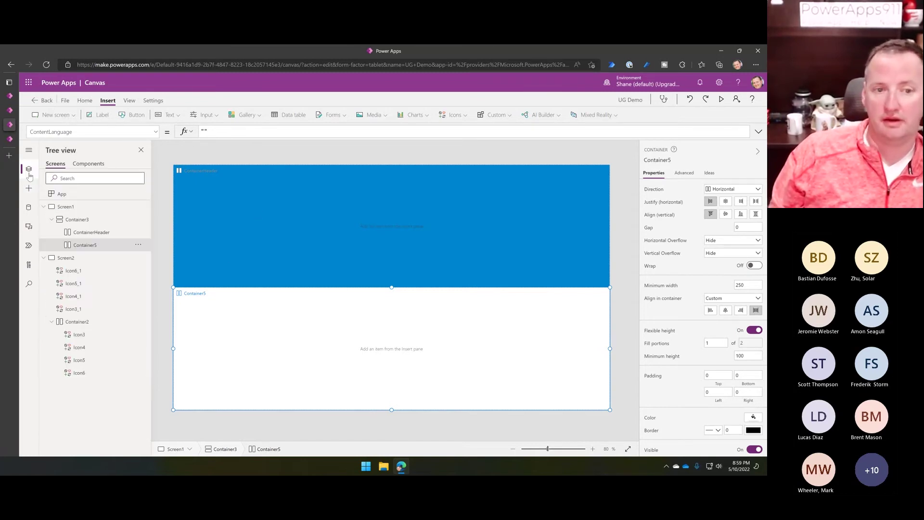
Fill Container5 with the standard yellow color
{"action": "left_click", "coordinate": [86, 232]}
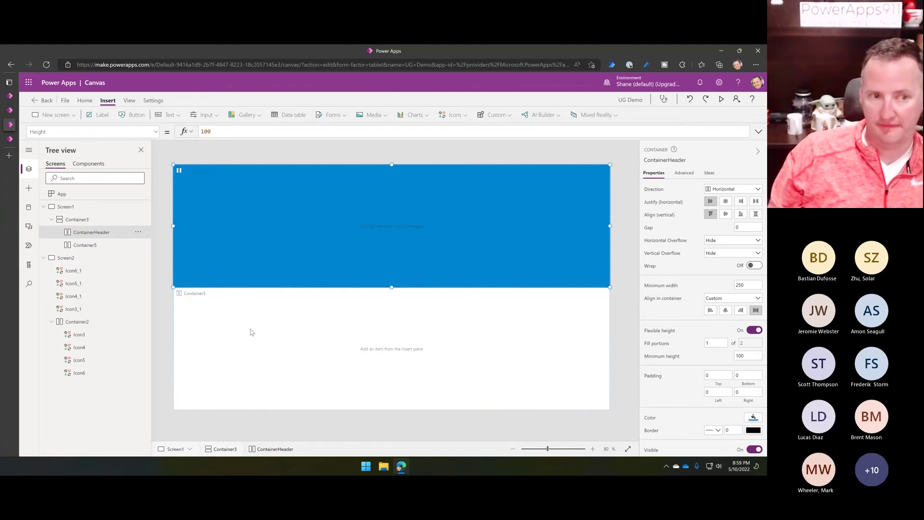
{"action": "left_click", "coordinate": [88, 246]}
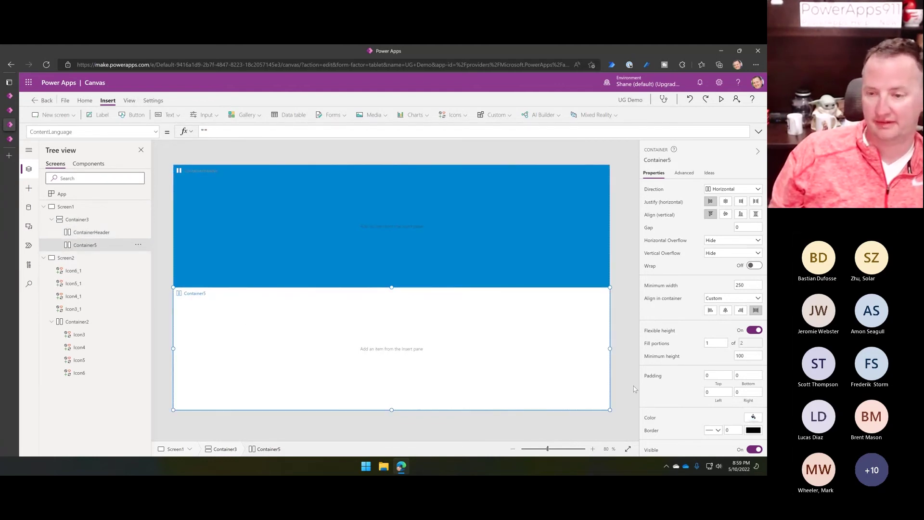
{"action": "left_click", "coordinate": [754, 417]}
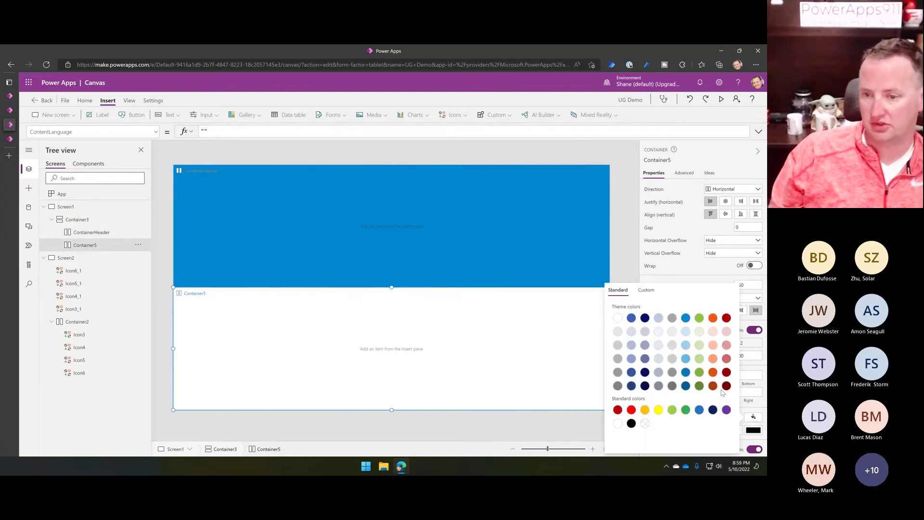
{"action": "left_click", "coordinate": [658, 410]}
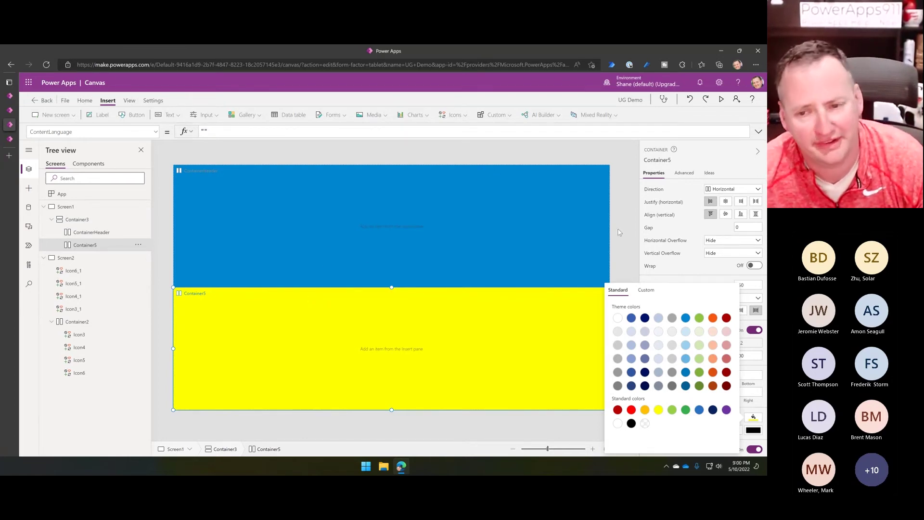
{"action": "left_click", "coordinate": [627, 260]}
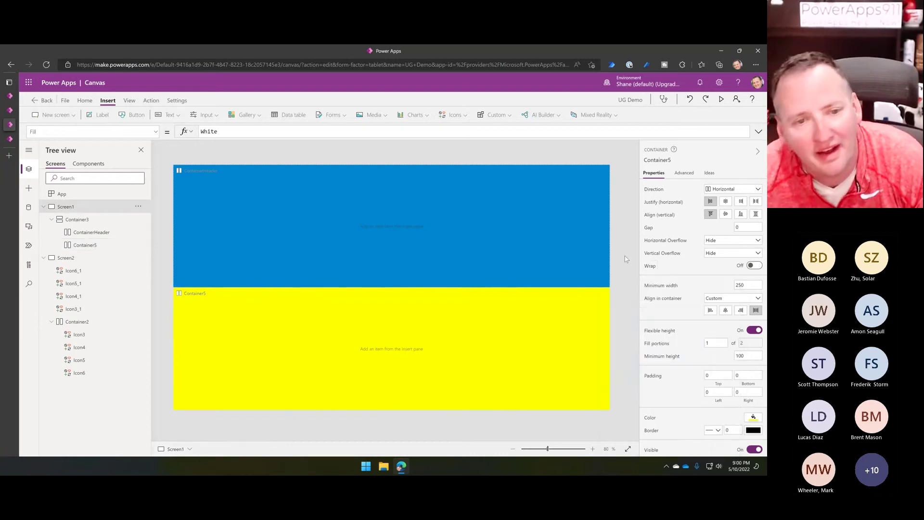
Rename Container5 as ContainerBody
{"action": "left_click", "coordinate": [92, 246]}
{"action": "double_click", "coordinate": [93, 245]}
{"action": "left_click", "coordinate": [101, 245]}
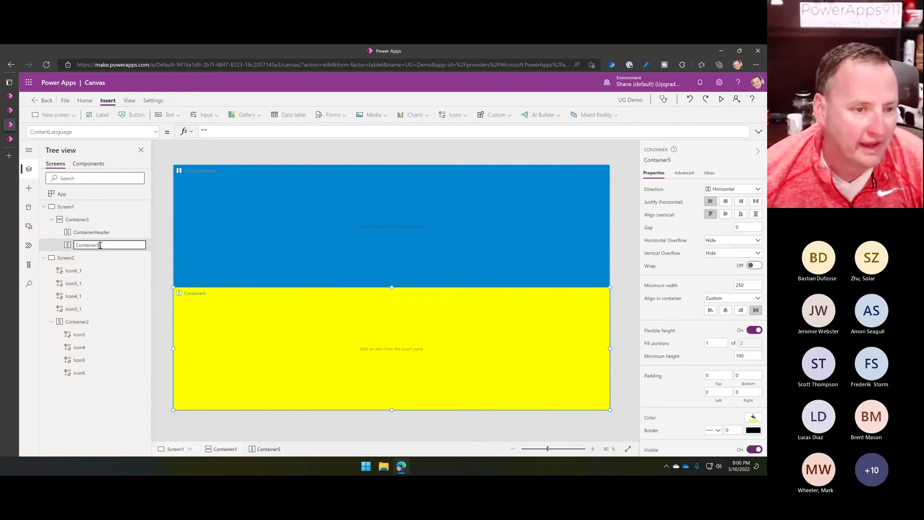
{"action": "left_click_drag", "start_coordinate": [100, 245], "coordinate": [109, 245]}
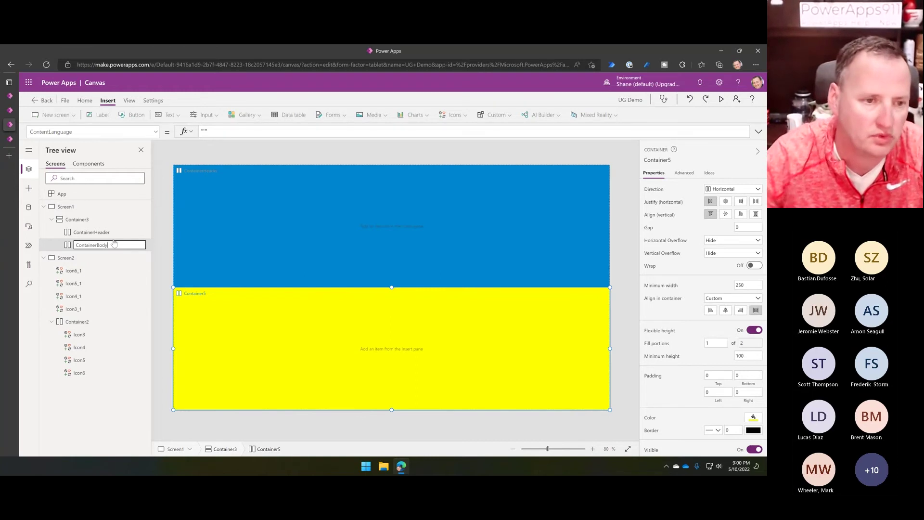
{"action": "left_click", "coordinate": [243, 269]}
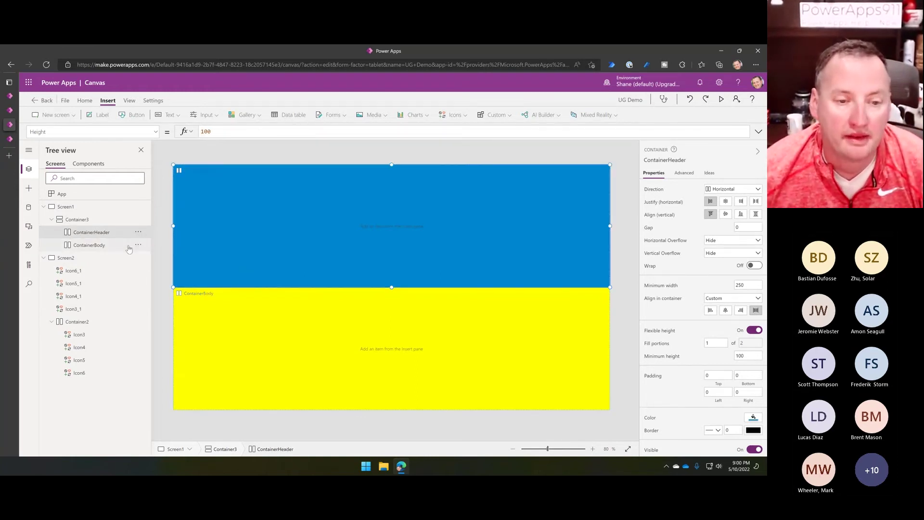
Set the fill portions of ContainerBody to 9
{"action": "left_click", "coordinate": [280, 333]}
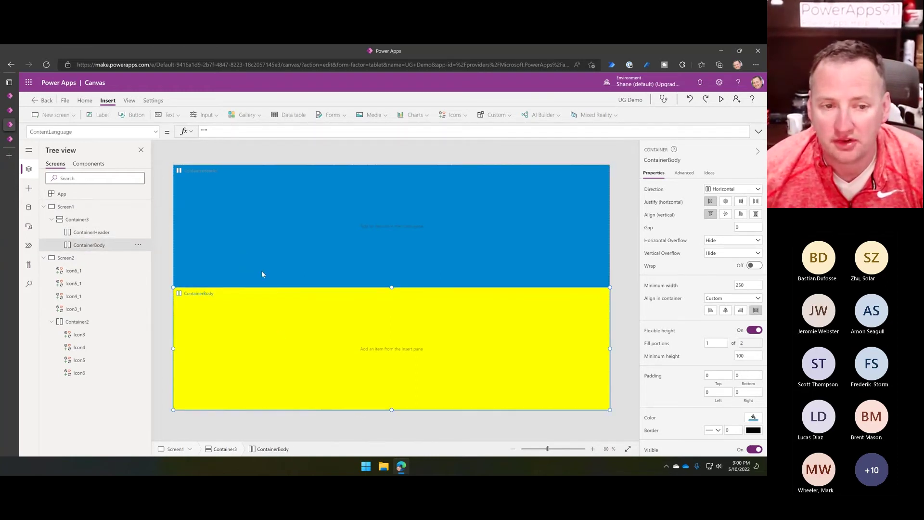
{"action": "left_click", "coordinate": [261, 271]}
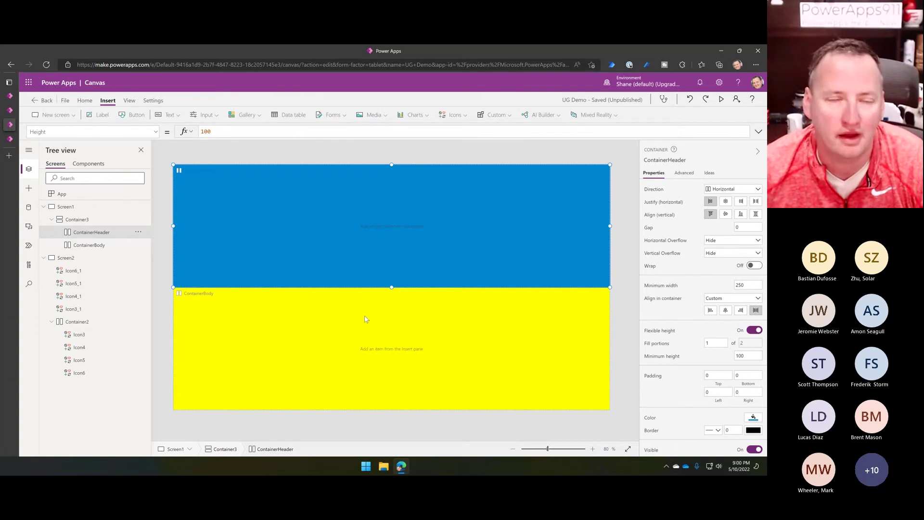
{"action": "left_click", "coordinate": [88, 246]}
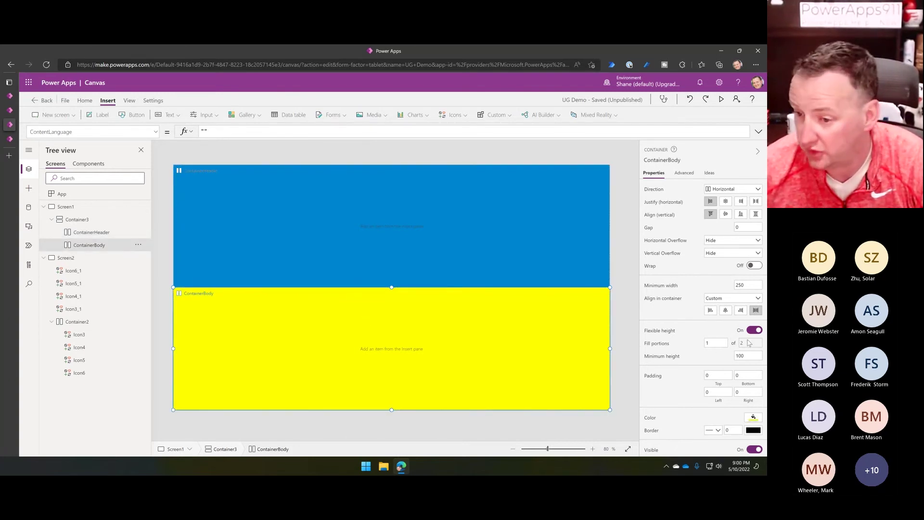
{"action": "left_click", "coordinate": [716, 343]}
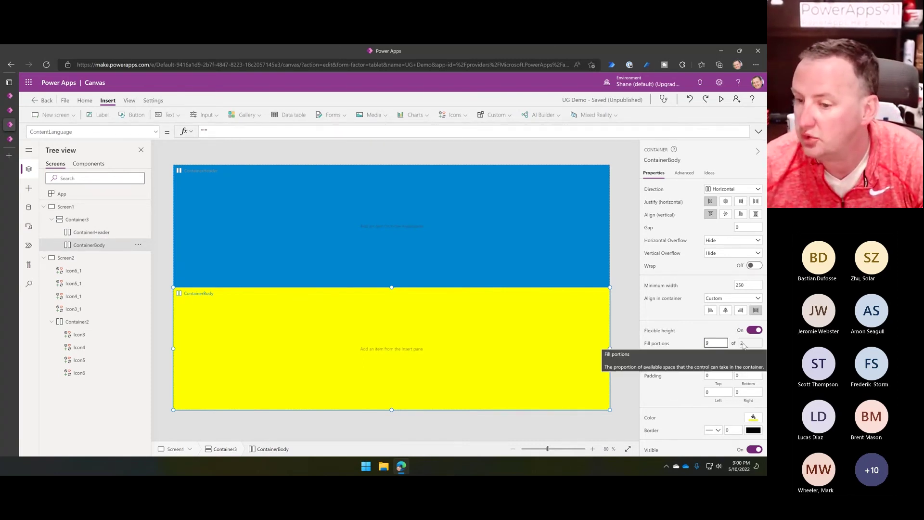
{"action": "left_click", "coordinate": [693, 346]}
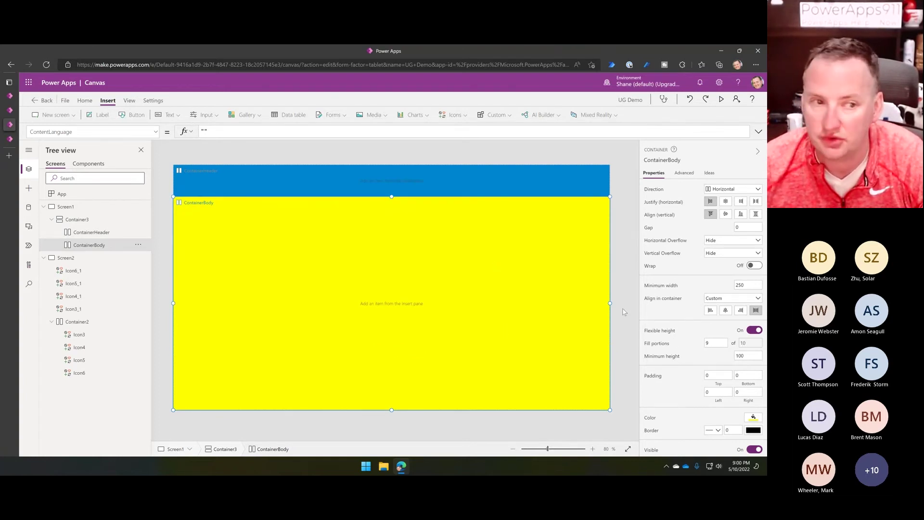
Turn off flexible height for ContainerHeader so that it uses a fixed height
{"action": "left_click", "coordinate": [99, 232]}
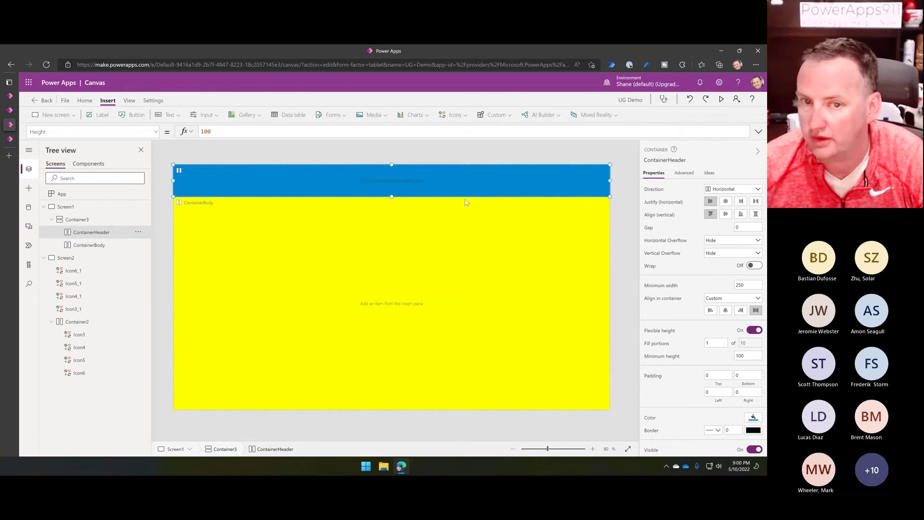
{"action": "left_click", "coordinate": [751, 356]}
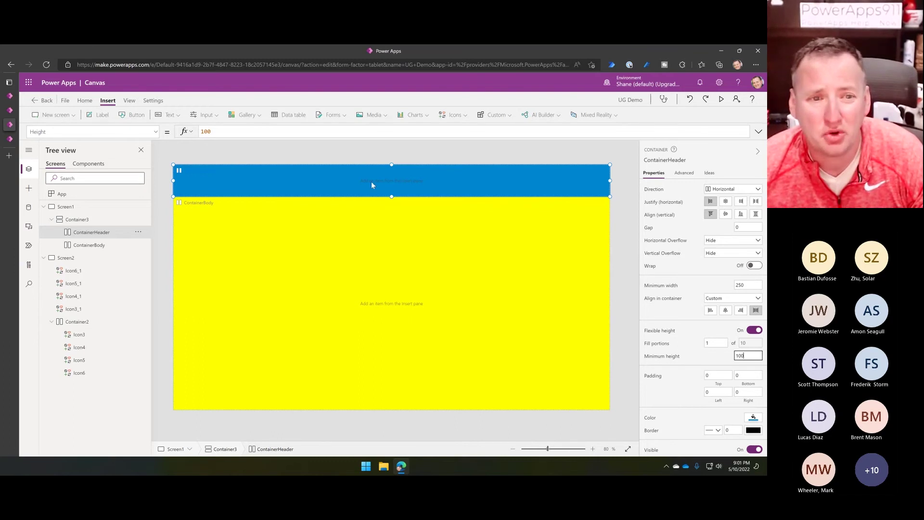
{"action": "left_click", "coordinate": [755, 333]}
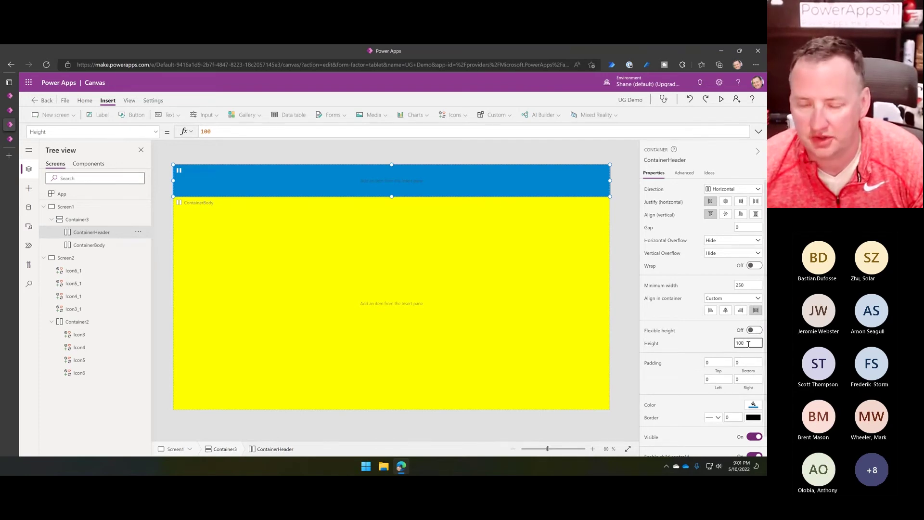
Set the fill portions of ContainerBody to 1
{"action": "left_click", "coordinate": [472, 296]}
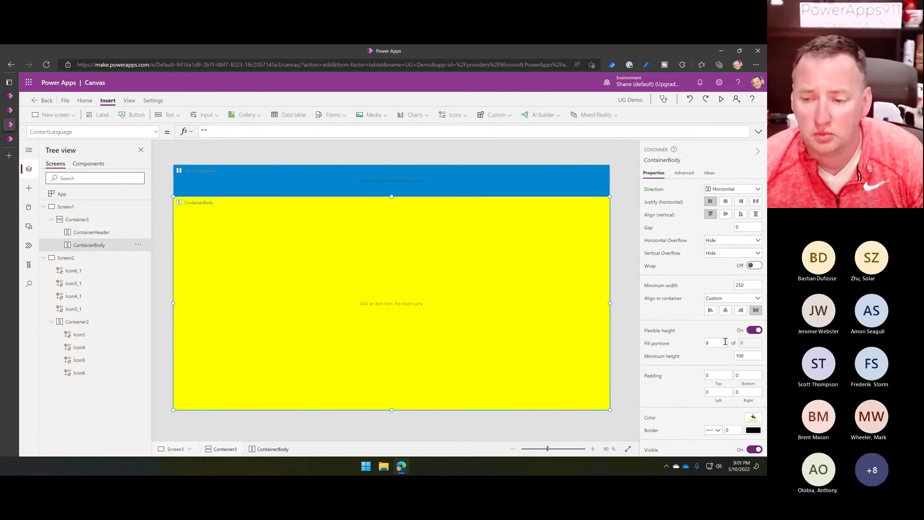
{"action": "left_click", "coordinate": [707, 342]}
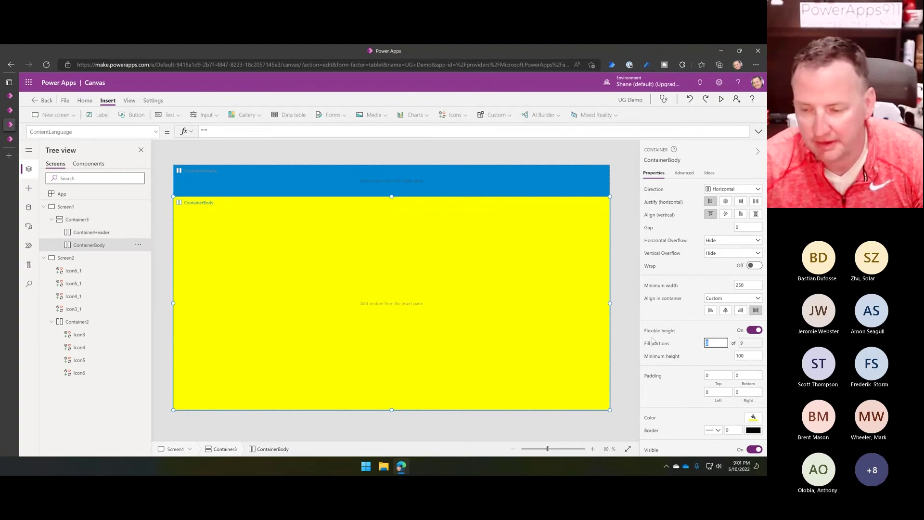
{"action": "left_click", "coordinate": [681, 339]}
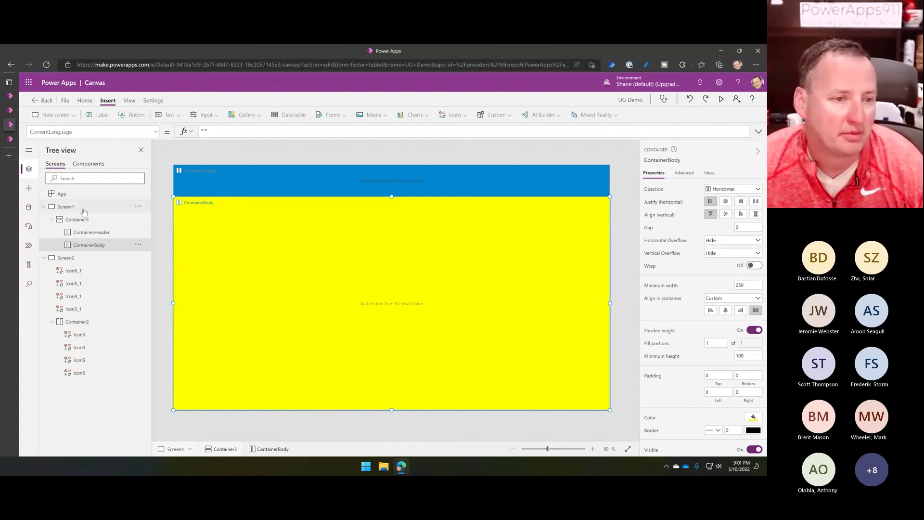
Insert a horizontal container inside Container3, below ContainerBody
{"action": "left_click", "coordinate": [68, 221]}
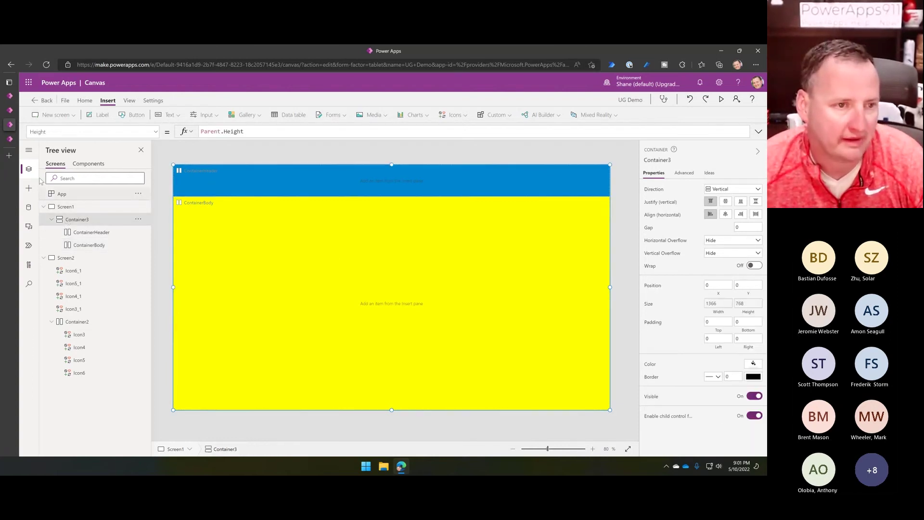
{"action": "left_click", "coordinate": [28, 189]}
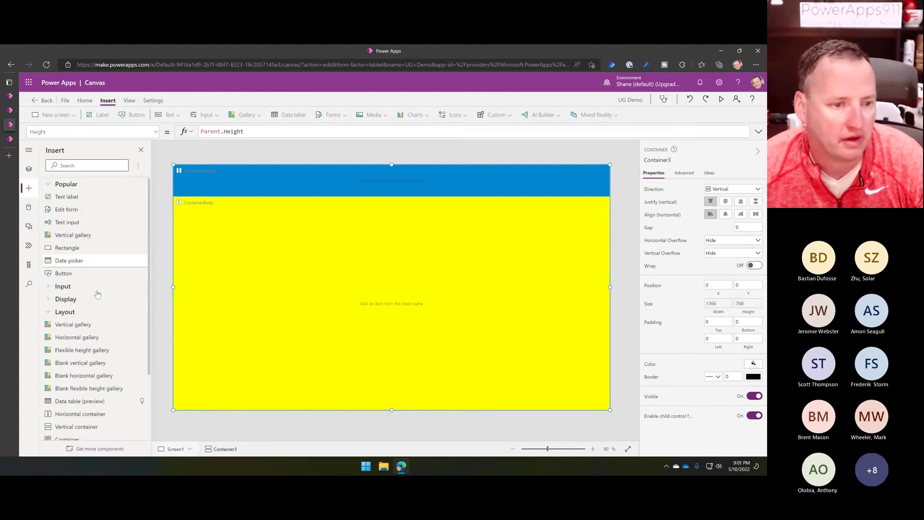
{"action": "scroll", "coordinate": [101, 299], "scroll_direction": "down", "scroll_amount": 2}
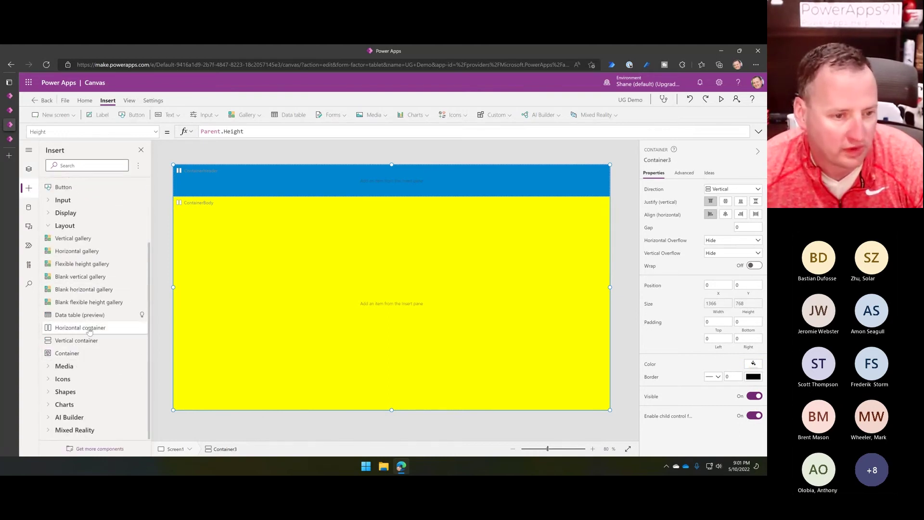
{"action": "left_click", "coordinate": [89, 330]}
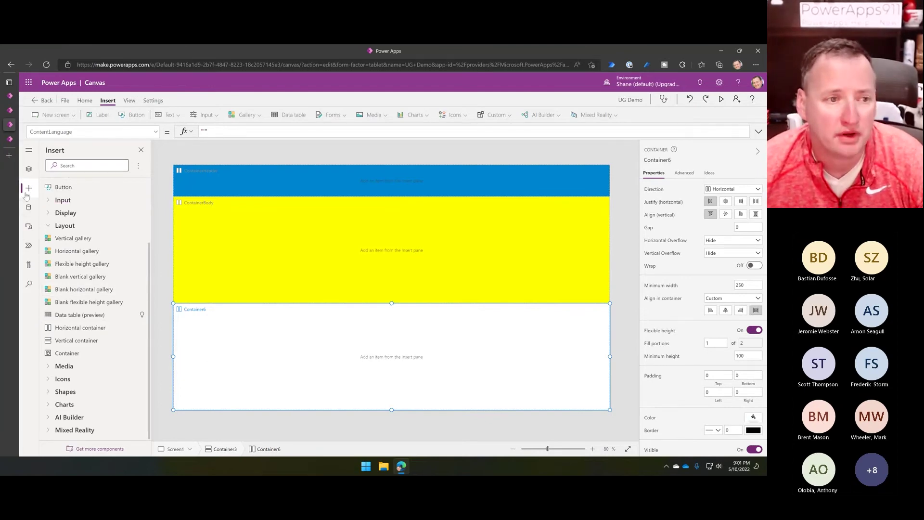
Rename Container6 as ContainerFooter
{"action": "left_click", "coordinate": [29, 169]}
{"action": "double_click", "coordinate": [93, 258]}
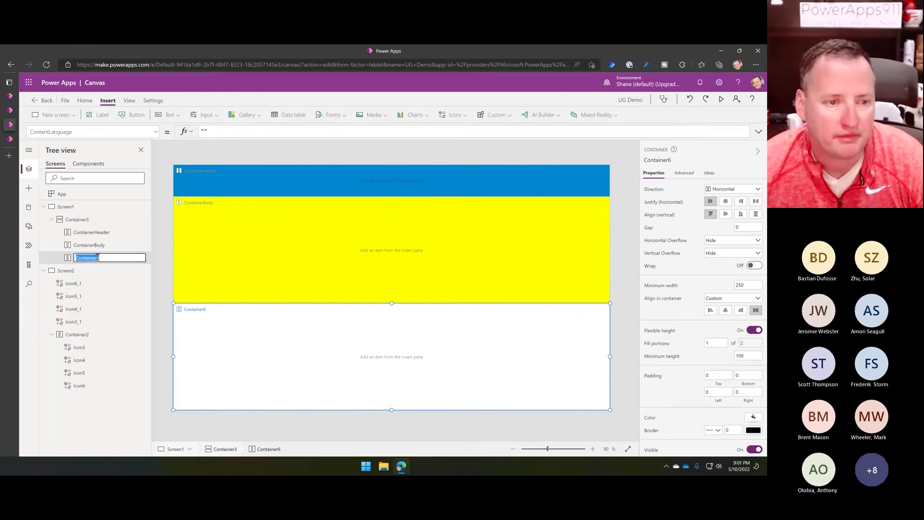
{"action": "left_click", "coordinate": [103, 259]}
{"action": "left_click_drag", "start_coordinate": [98, 257], "coordinate": [108, 258]}
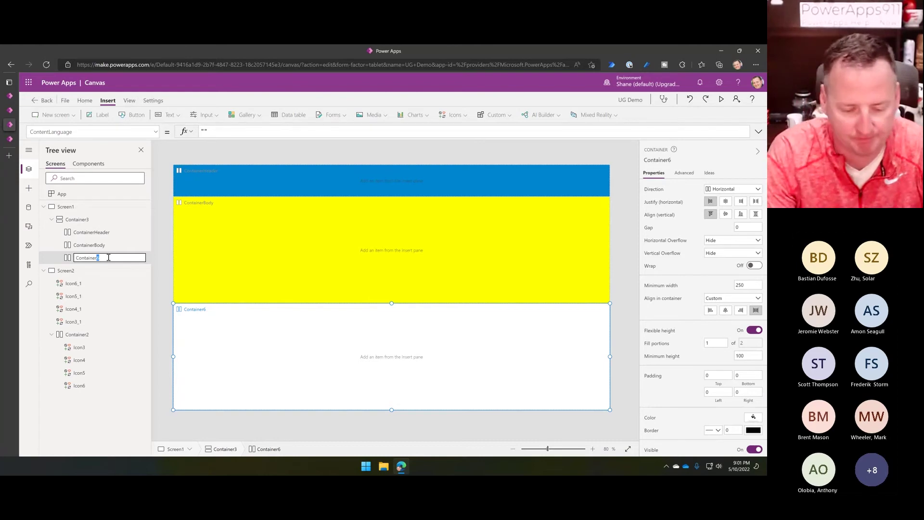
{"action": "type", "text": "Footer"}
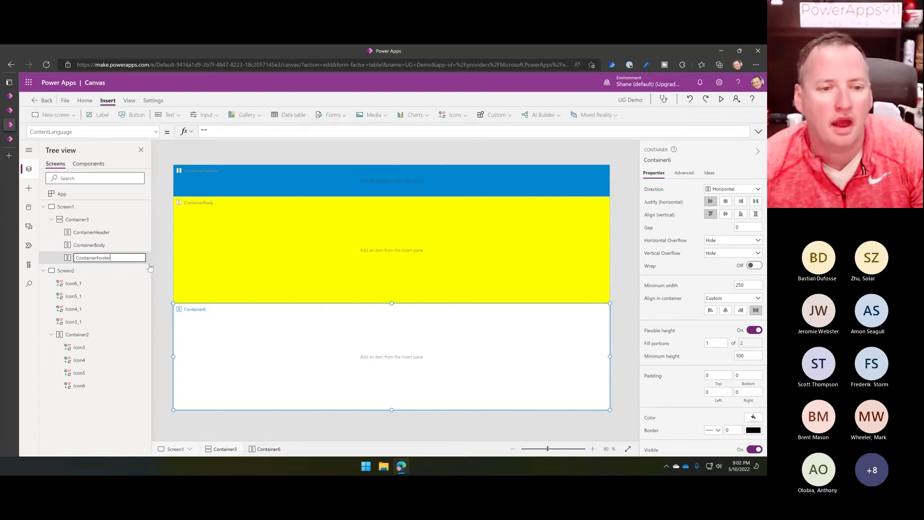
{"action": "key", "text": "Return"}
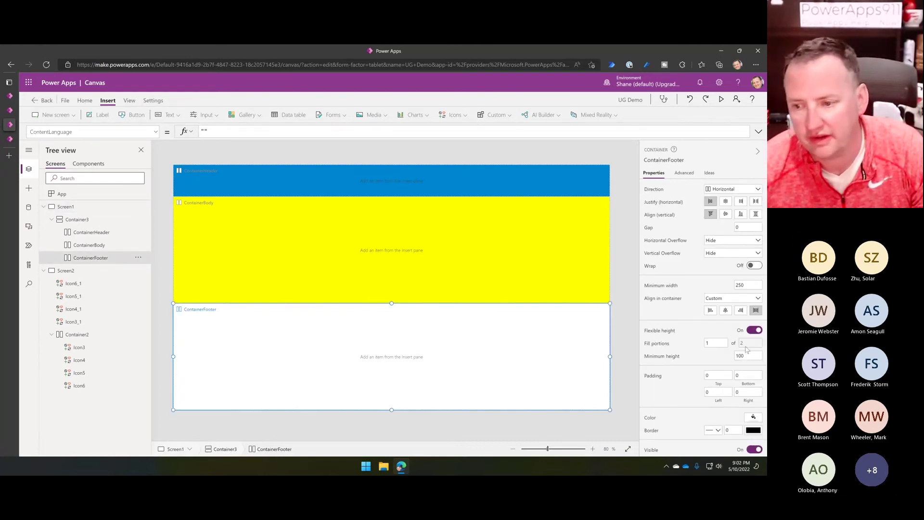
Fill ContainerFooter with the darkest shade of the bright blue theme color, after trying blue, orange, dark red and brown fills
{"action": "left_click", "coordinate": [751, 418]}
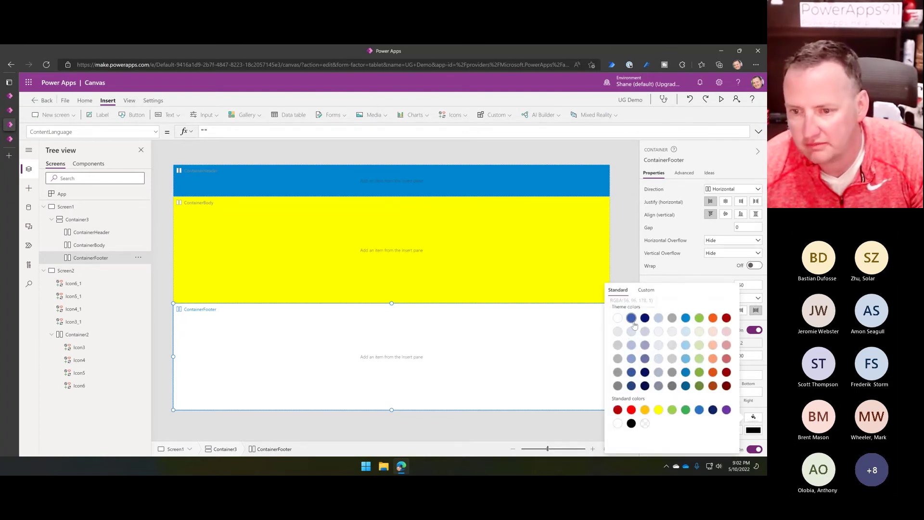
{"action": "left_click", "coordinate": [631, 318]}
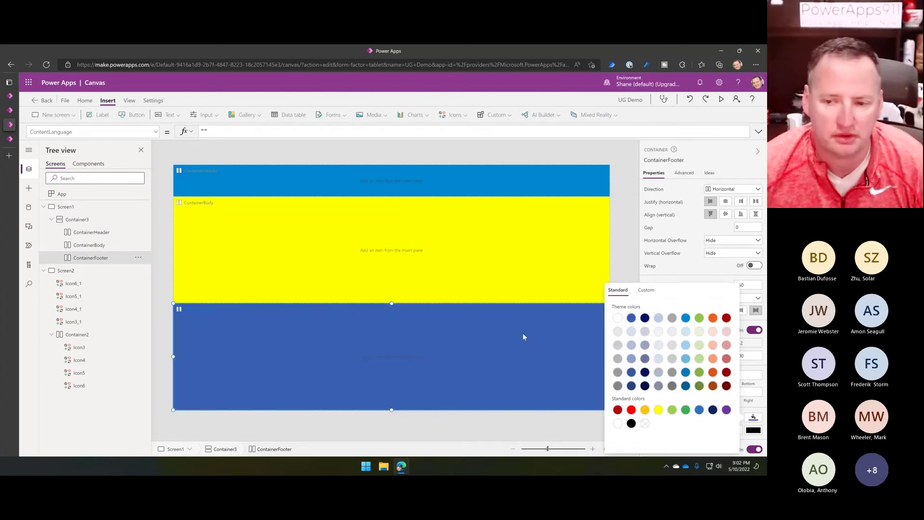
{"action": "left_click", "coordinate": [714, 320]}
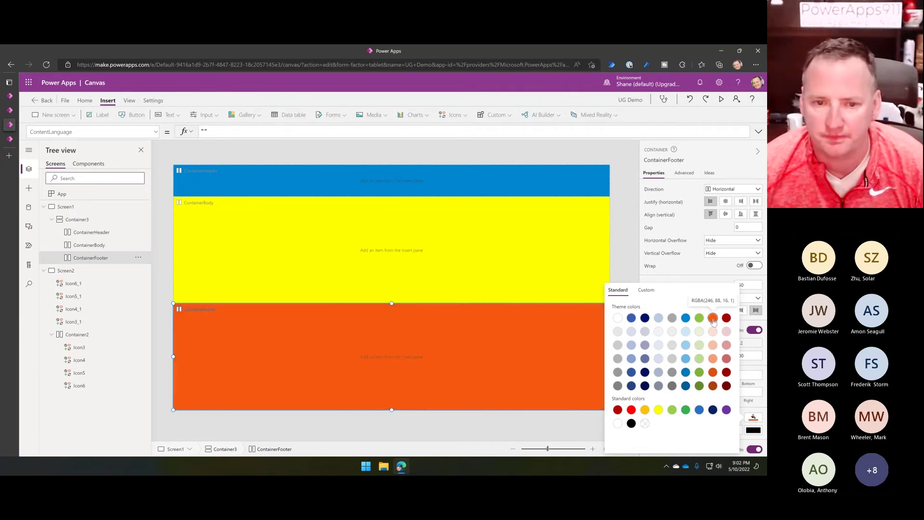
{"action": "left_click", "coordinate": [726, 320]}
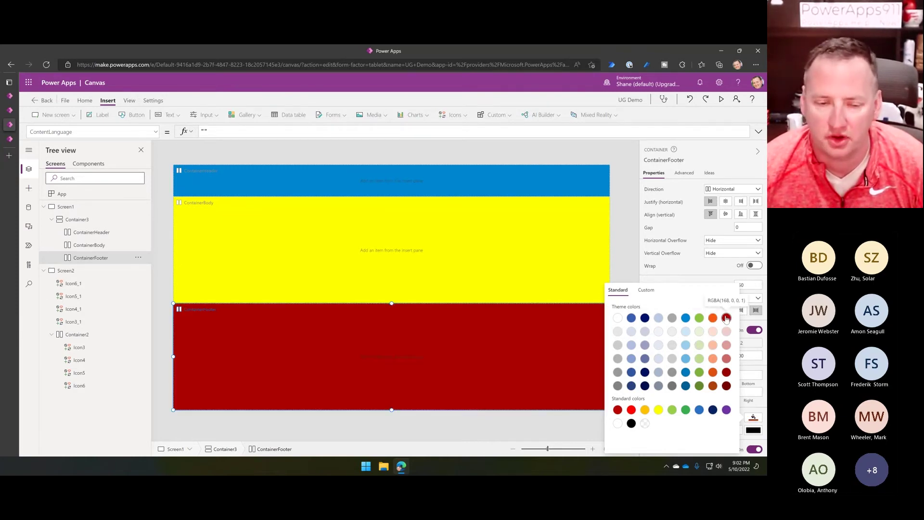
{"action": "left_click", "coordinate": [713, 386]}
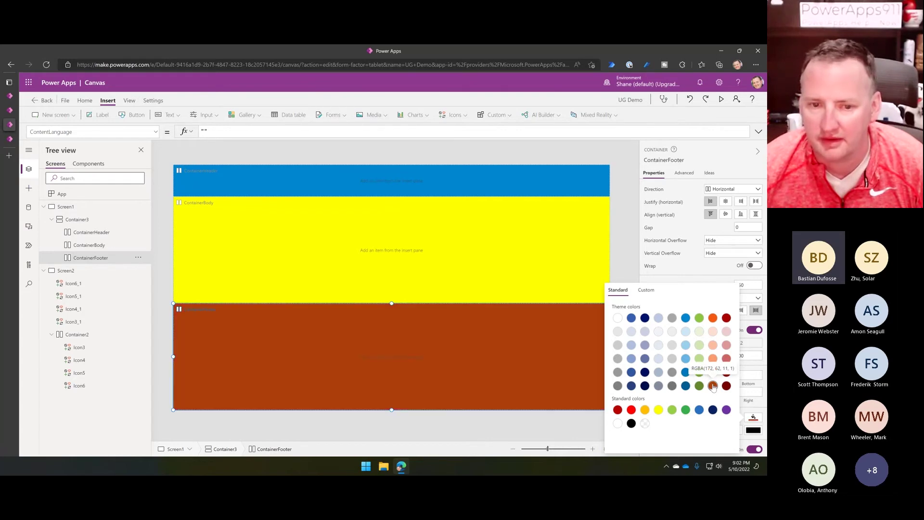
{"action": "left_click", "coordinate": [686, 386]}
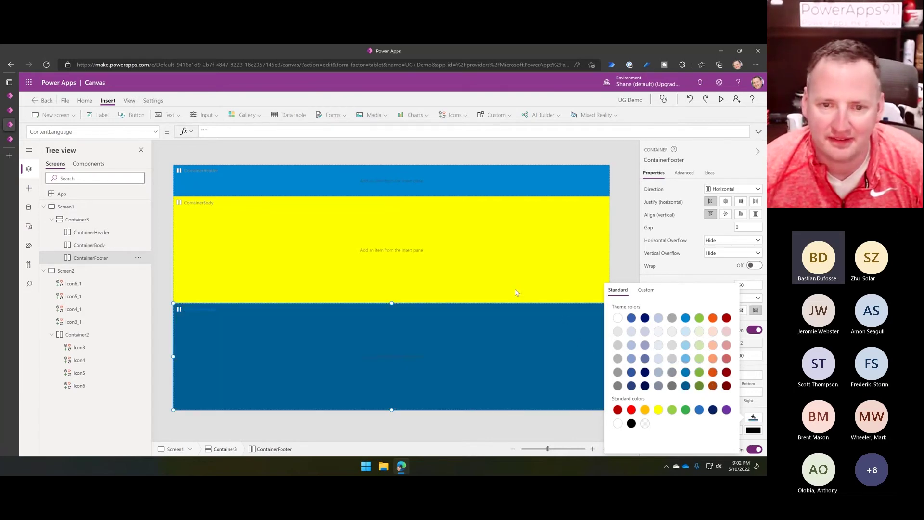
{"action": "left_click", "coordinate": [350, 353]}
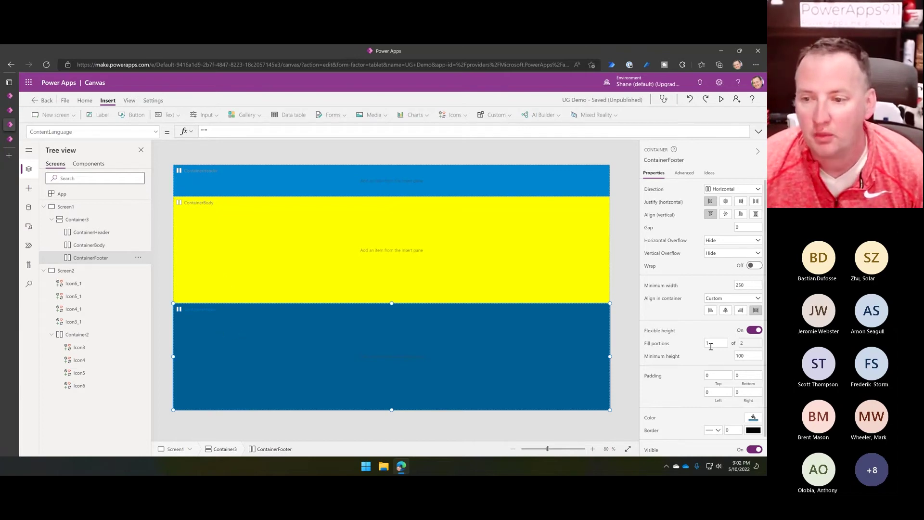
Turn off flexible height for ContainerFooter and set its height to 100
{"action": "left_click", "coordinate": [754, 331]}
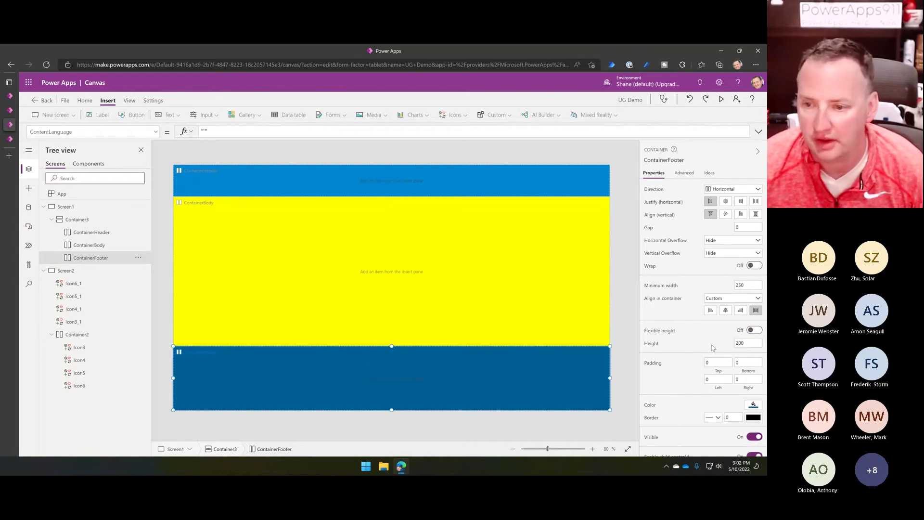
{"action": "left_click", "coordinate": [750, 343]}
{"action": "type", "text": "1"}
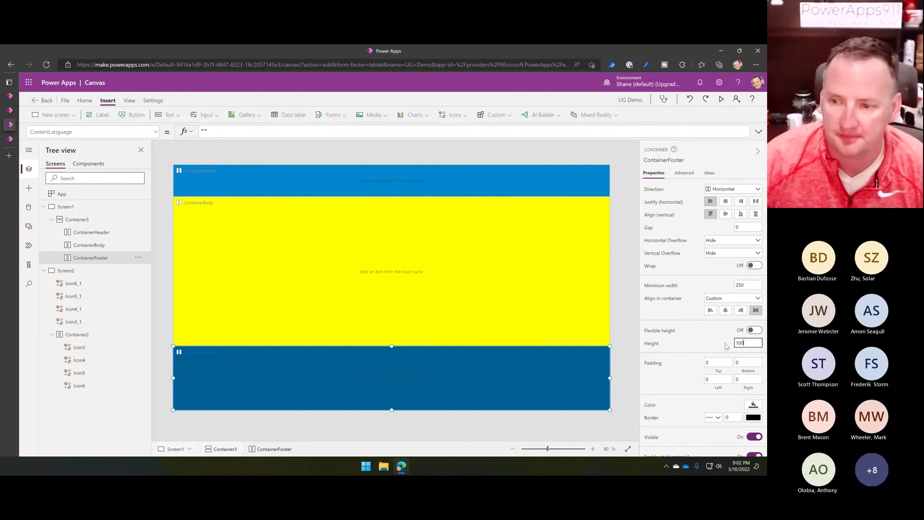
{"action": "left_click", "coordinate": [727, 347]}
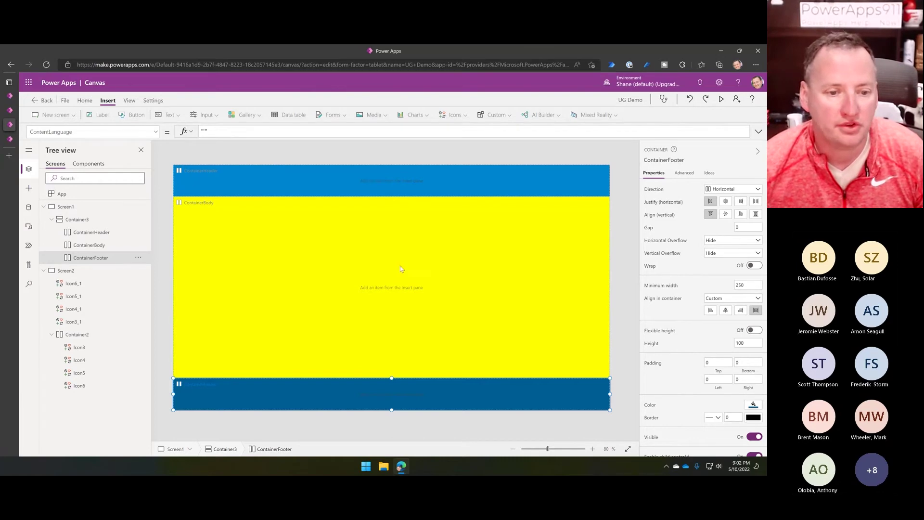
Preview the app in a smaller browser window to check its responsiveness, close the preview and maximize the window again
{"action": "left_click", "coordinate": [630, 172]}
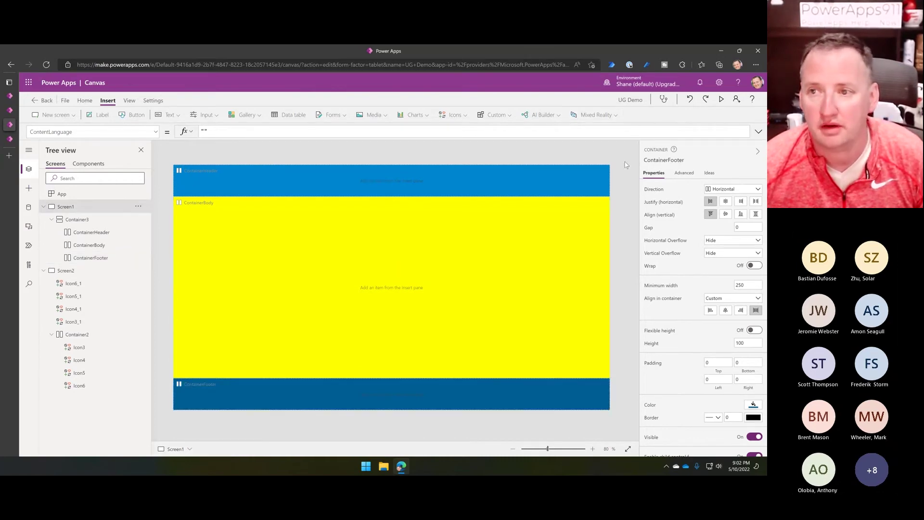
{"action": "left_click", "coordinate": [721, 99]}
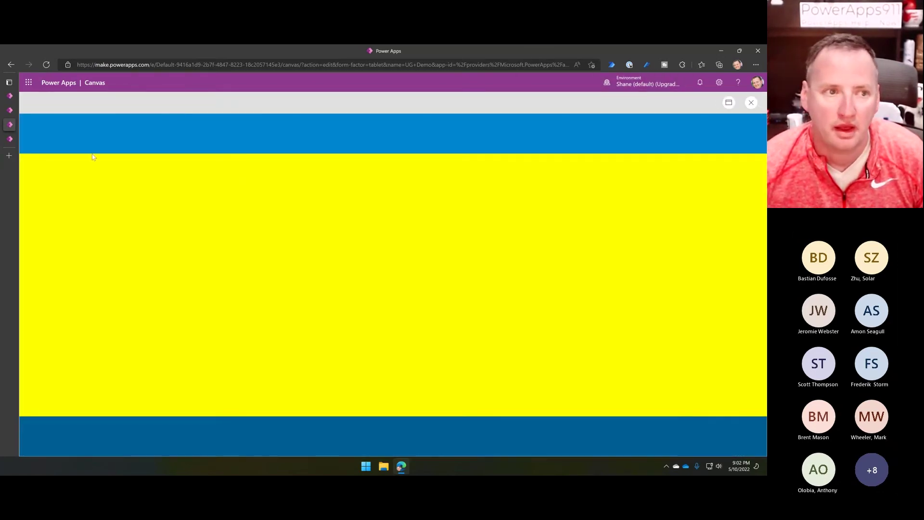
{"action": "double_click", "coordinate": [260, 56]}
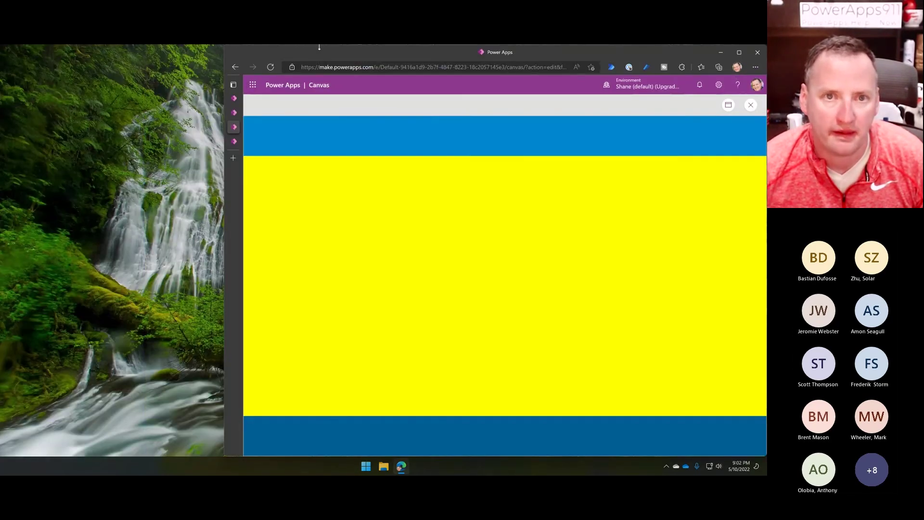
{"action": "left_click_drag", "start_coordinate": [319, 47], "coordinate": [232, 63]}
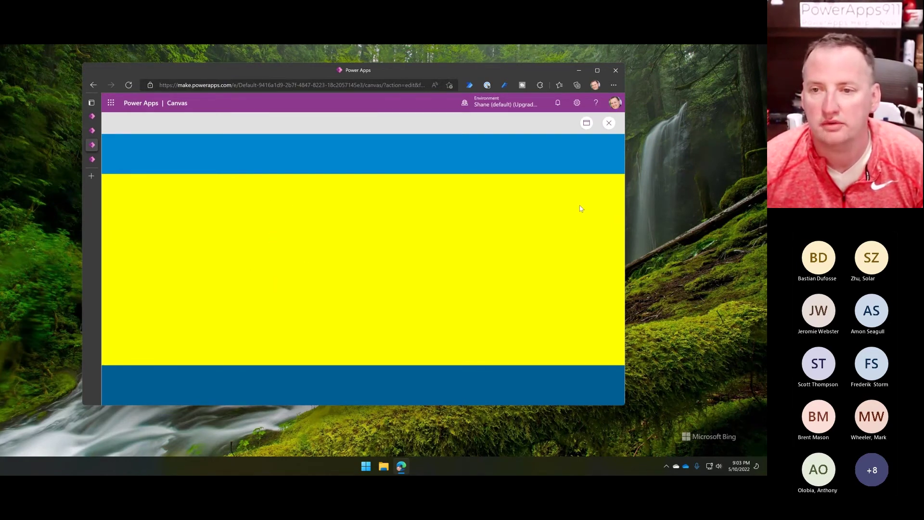
{"action": "left_click", "coordinate": [609, 124]}
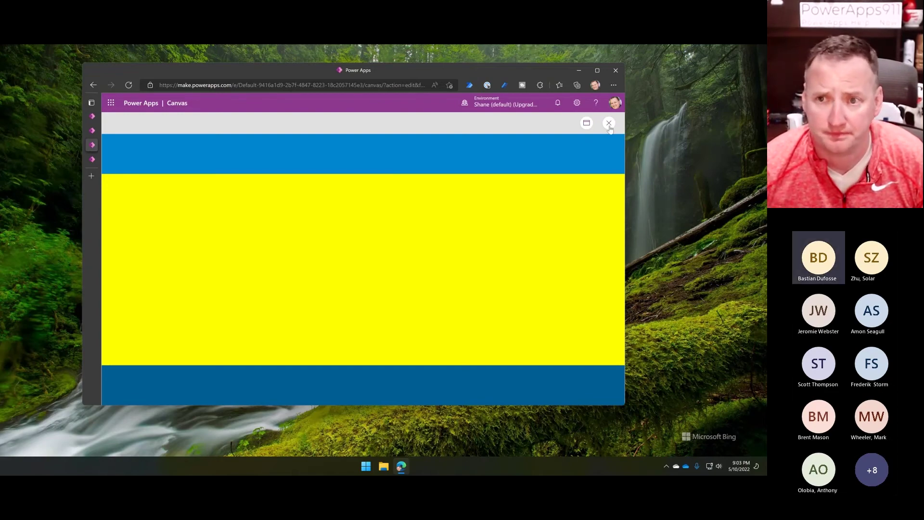
{"action": "mouse_move", "coordinate": [600, 76]}
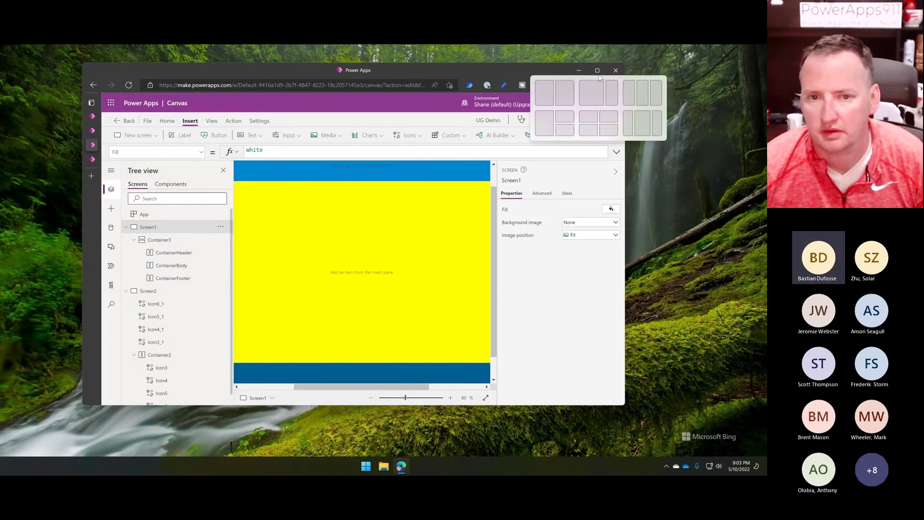
{"action": "left_click", "coordinate": [598, 70]}
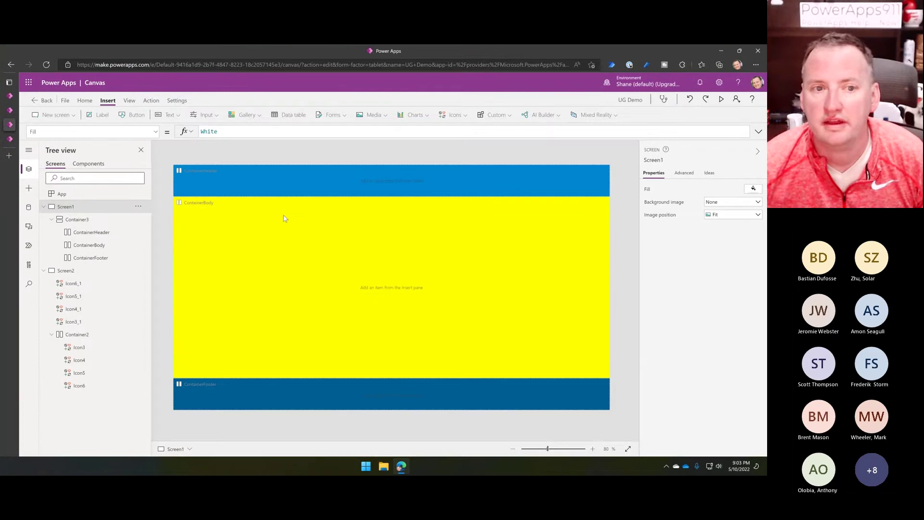
Turn flexible height back on for ContainerHeader
{"action": "left_click", "coordinate": [259, 185]}
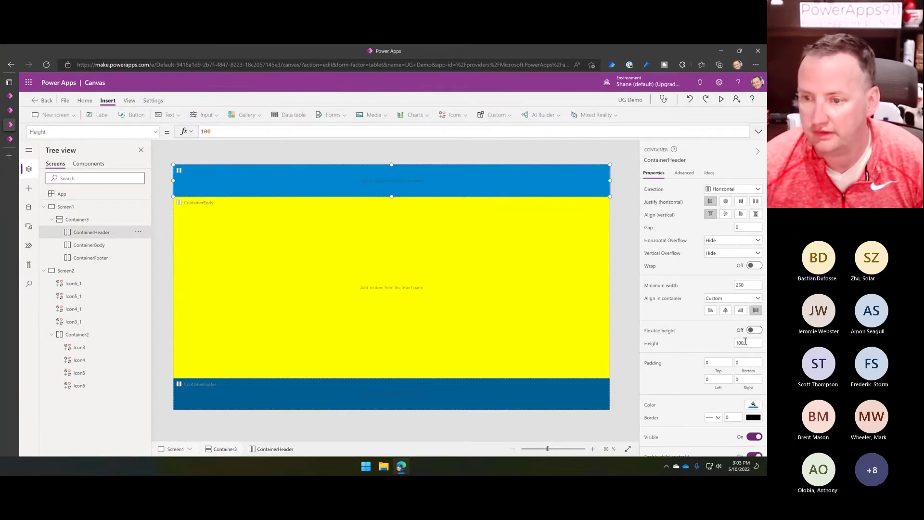
{"action": "left_click", "coordinate": [403, 390]}
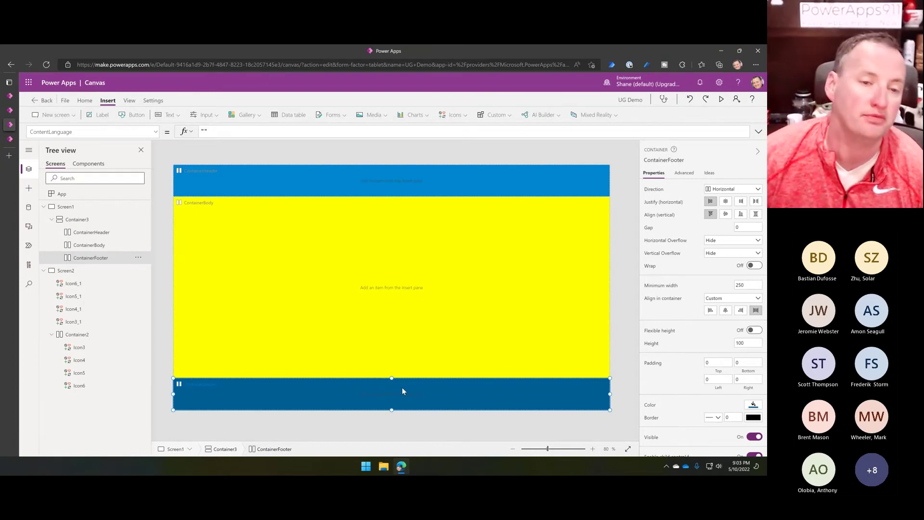
{"action": "left_click", "coordinate": [268, 175]}
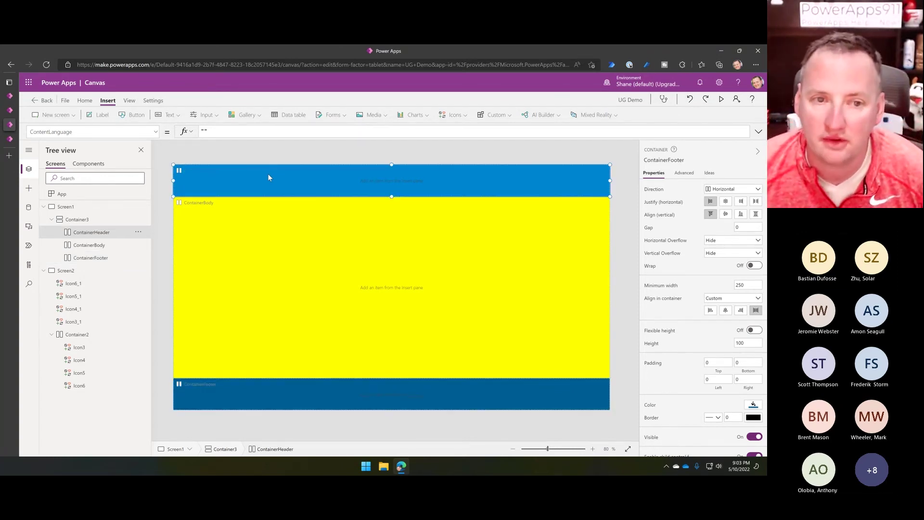
{"action": "left_click", "coordinate": [752, 330]}
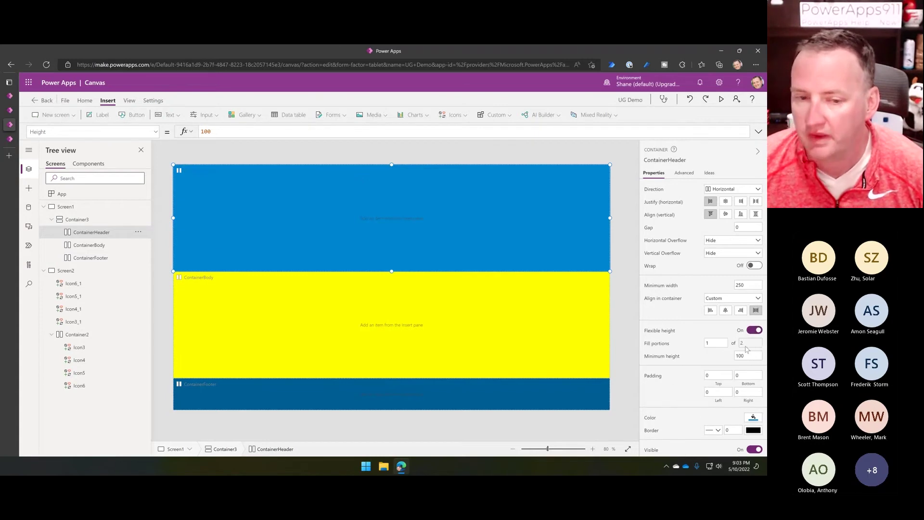
Set ContainerBody's fill portions to 8 and turn flexible height back on for ContainerFooter
{"action": "left_click", "coordinate": [503, 325]}
{"action": "left_click", "coordinate": [717, 343]}
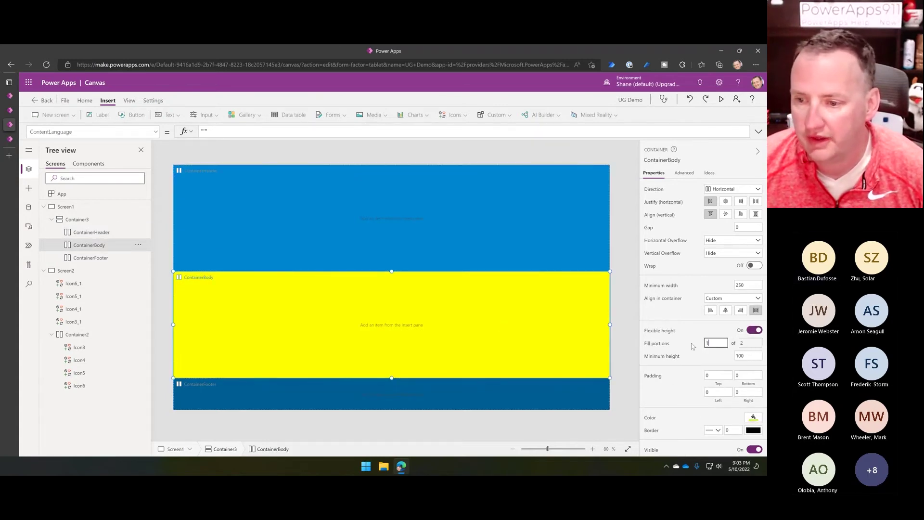
{"action": "type", "text": "8"}
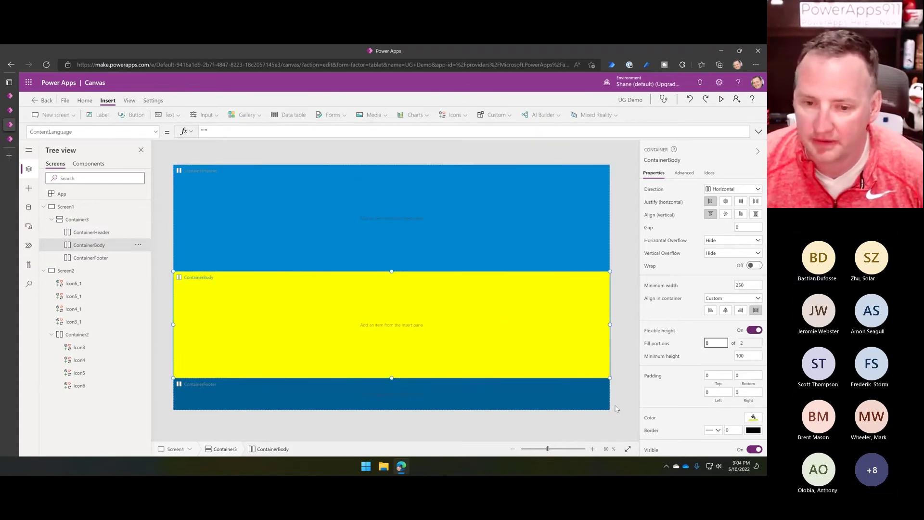
{"action": "key", "text": "Return"}
{"action": "left_click", "coordinate": [455, 391]}
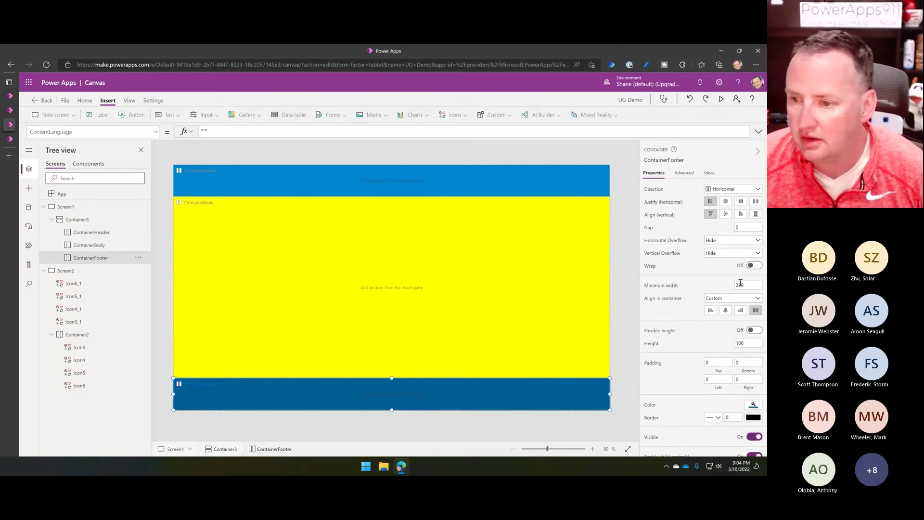
{"action": "left_click", "coordinate": [753, 331]}
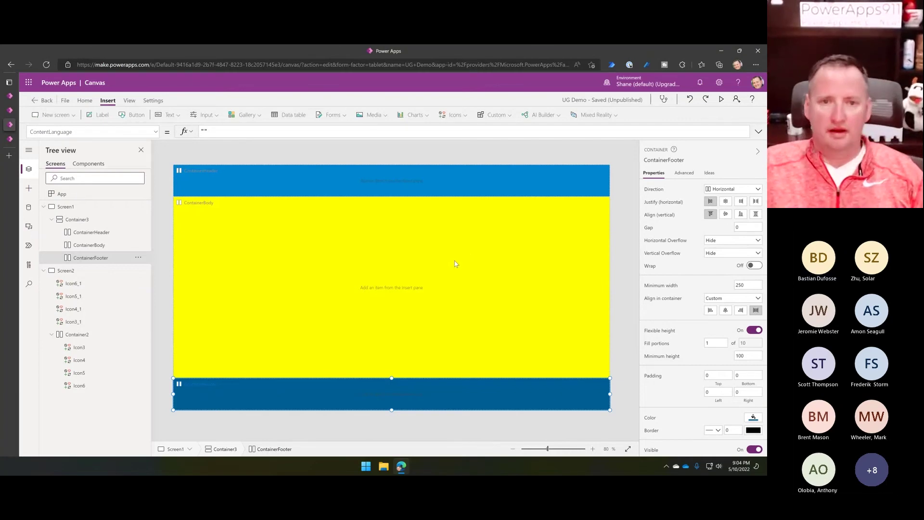
Set the minimum height of ContainerBody to 1000 and check how far it extends beyond the screen
{"action": "left_click", "coordinate": [458, 260]}
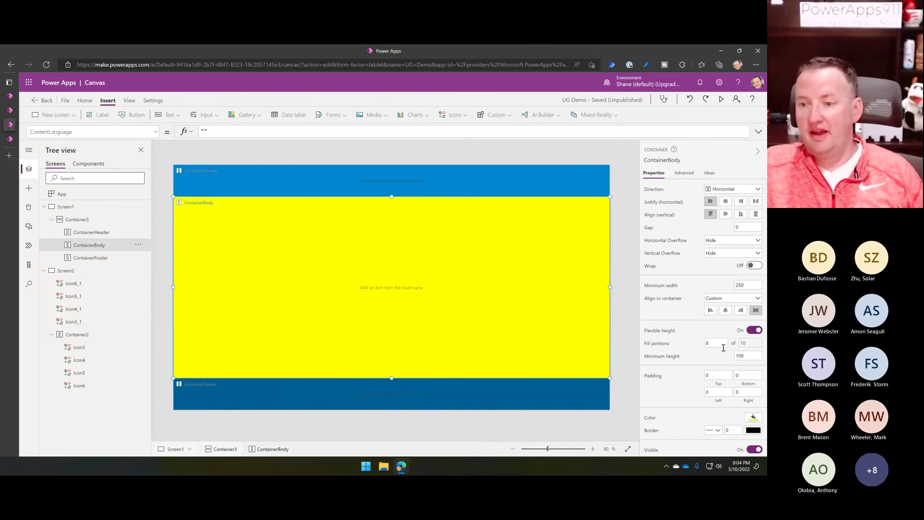
{"action": "left_click", "coordinate": [742, 356]}
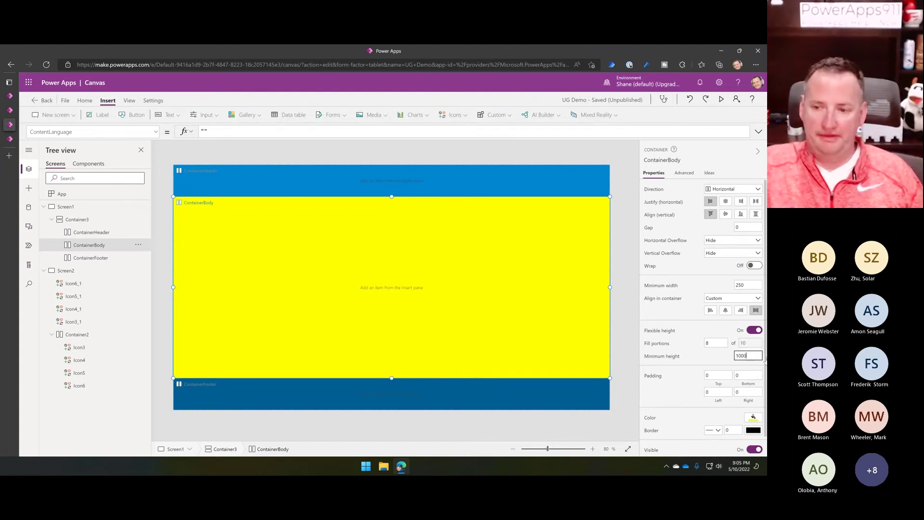
{"action": "type", "text": "0"}
{"action": "key", "text": "Return"}
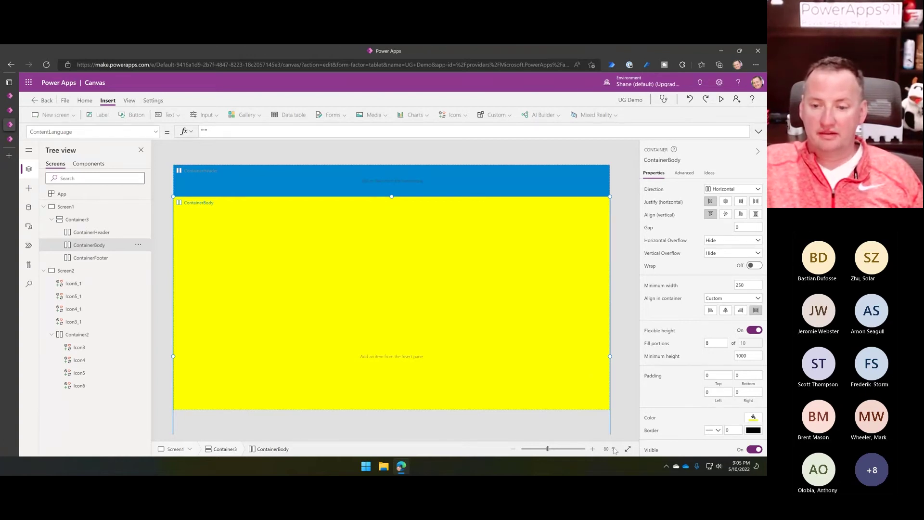
{"action": "left_click", "coordinate": [531, 449]}
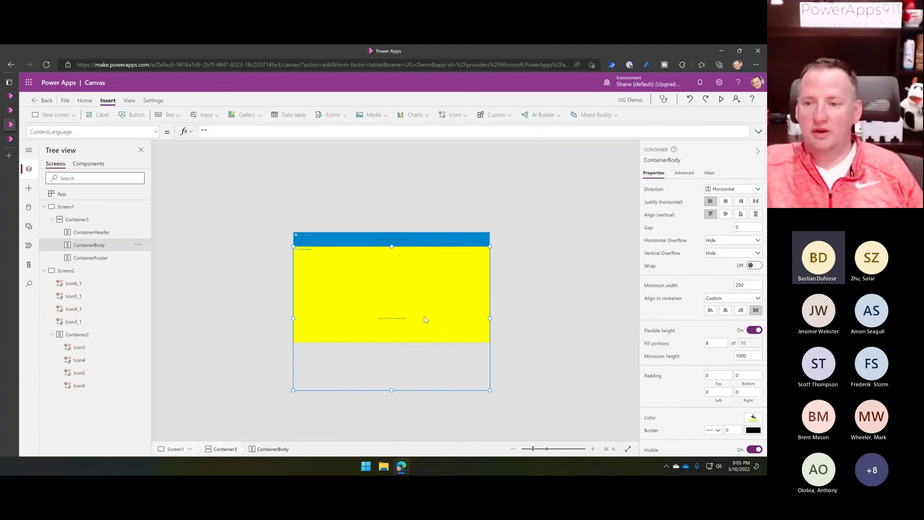
Set the minimum height of ContainerBody back to 100 and fit the canvas to the window
{"action": "double_click", "coordinate": [746, 356]}
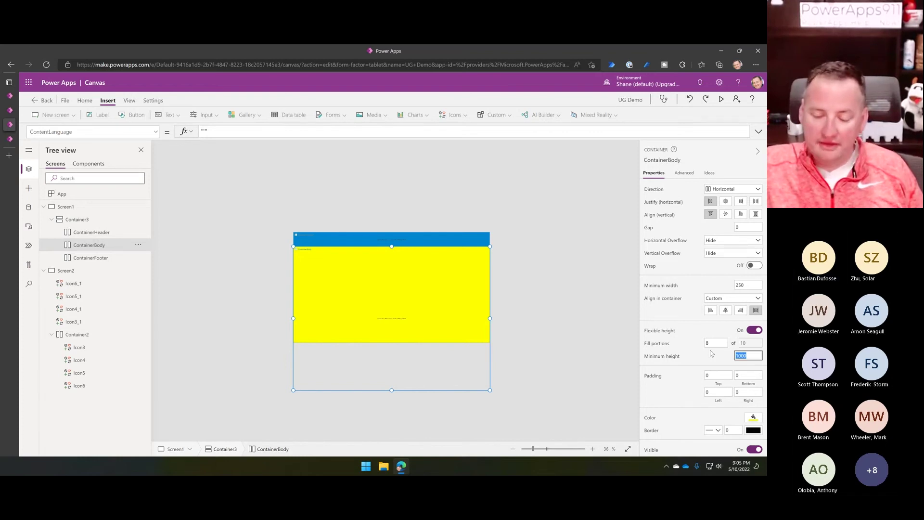
{"action": "type", "text": "100"}
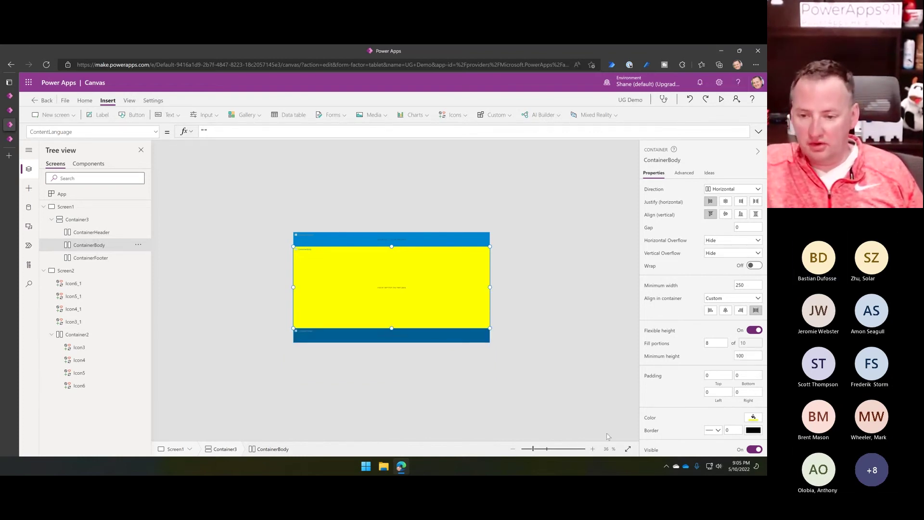
{"action": "left_click", "coordinate": [628, 449]}
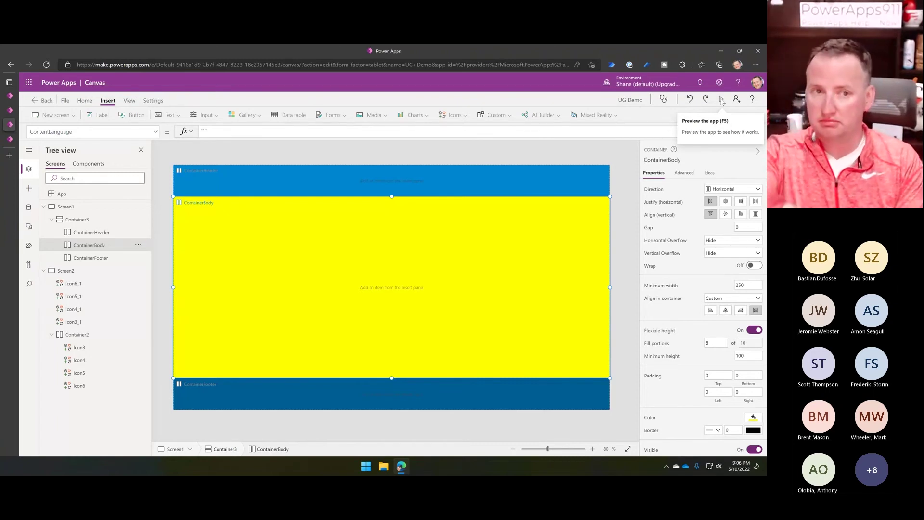
Insert a label into ContainerHeader and set its text to the formula Parent.Height
{"action": "left_click", "coordinate": [258, 175]}
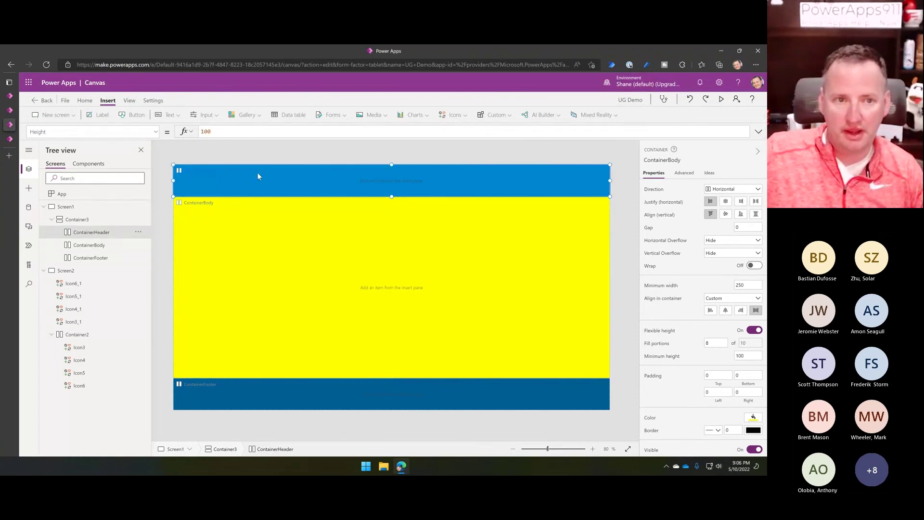
{"action": "left_click", "coordinate": [98, 115]}
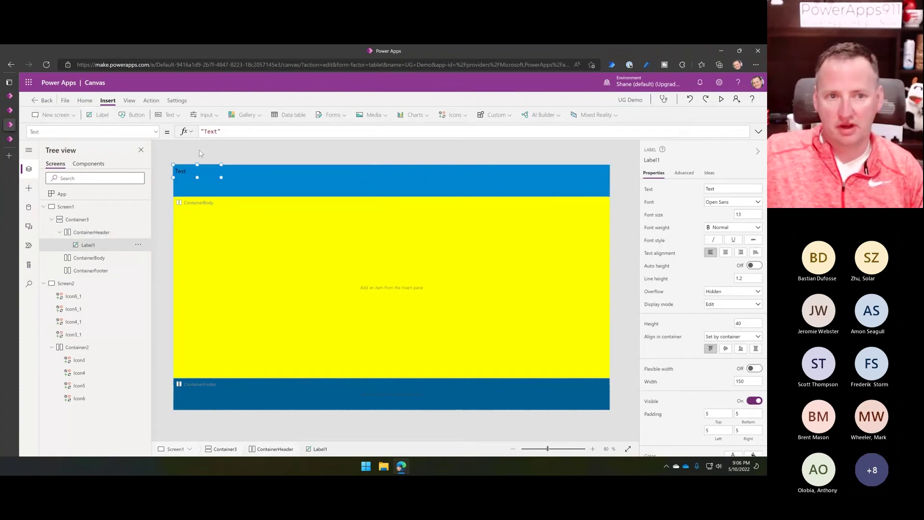
{"action": "triple_click", "coordinate": [221, 132]}
{"action": "type", "text": "pare"}
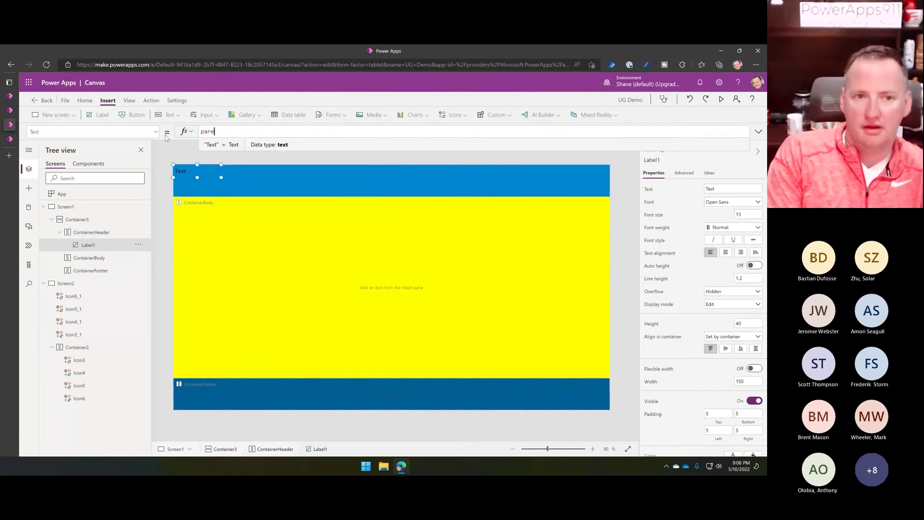
{"action": "type", "text": "nt.Height"}
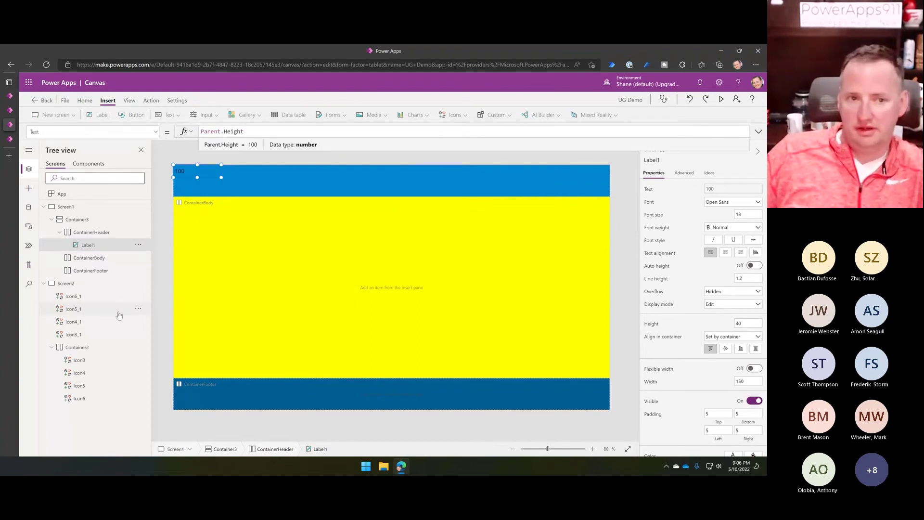
Insert a label into ContainerBody and set its text to the formula Parent.Height
{"action": "left_click", "coordinate": [205, 301]}
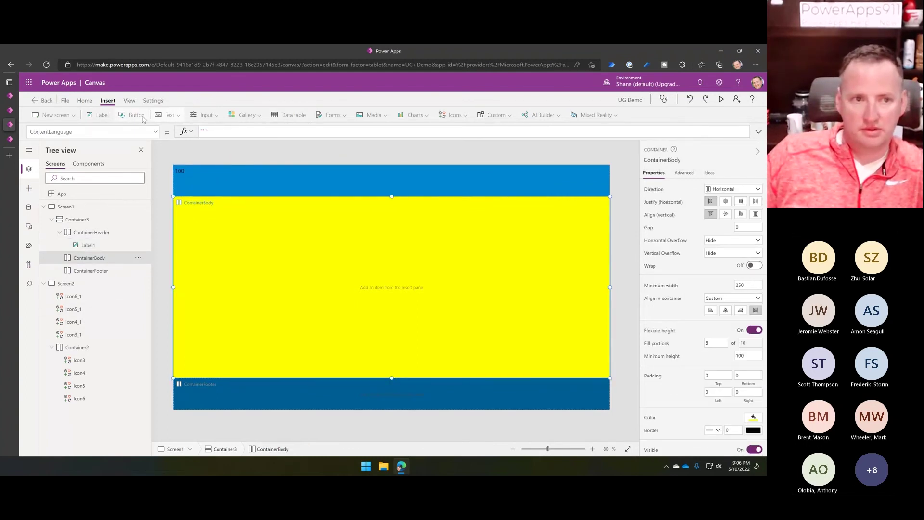
{"action": "left_click", "coordinate": [102, 115]}
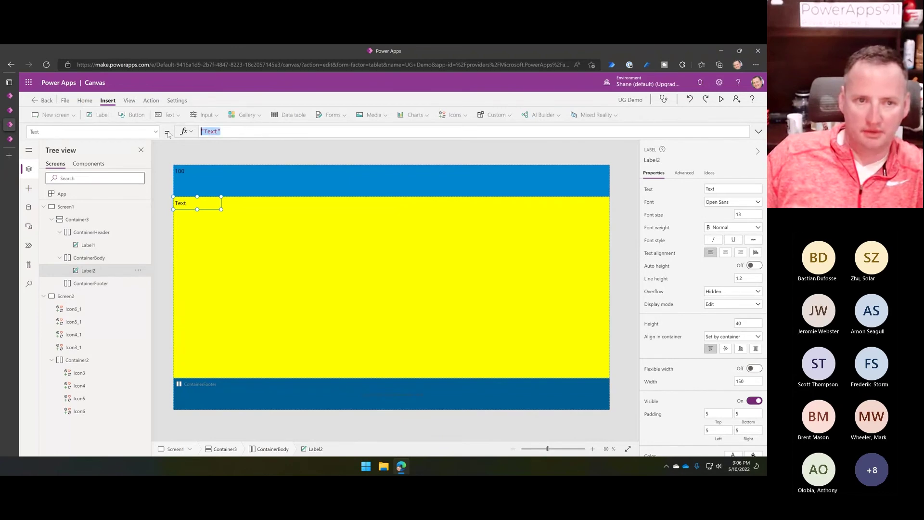
{"action": "type", "text": "Parent"}
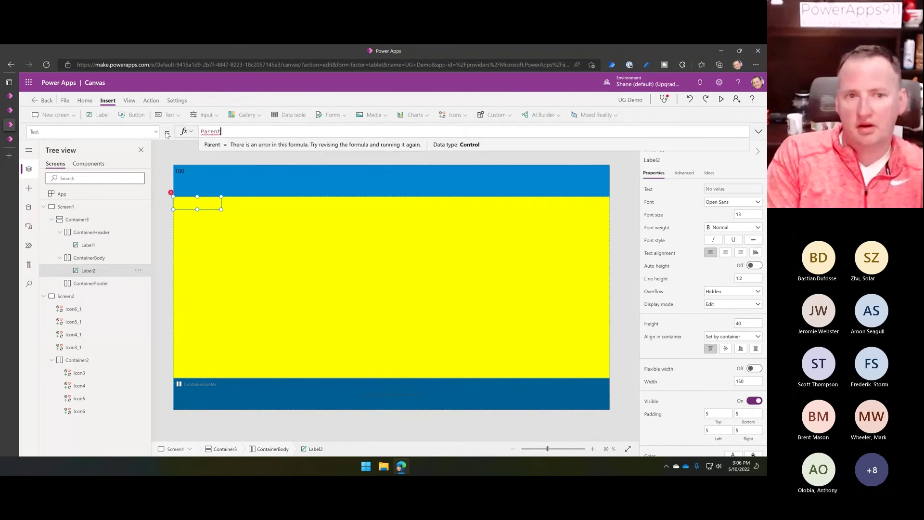
{"action": "type", "text": ".height"}
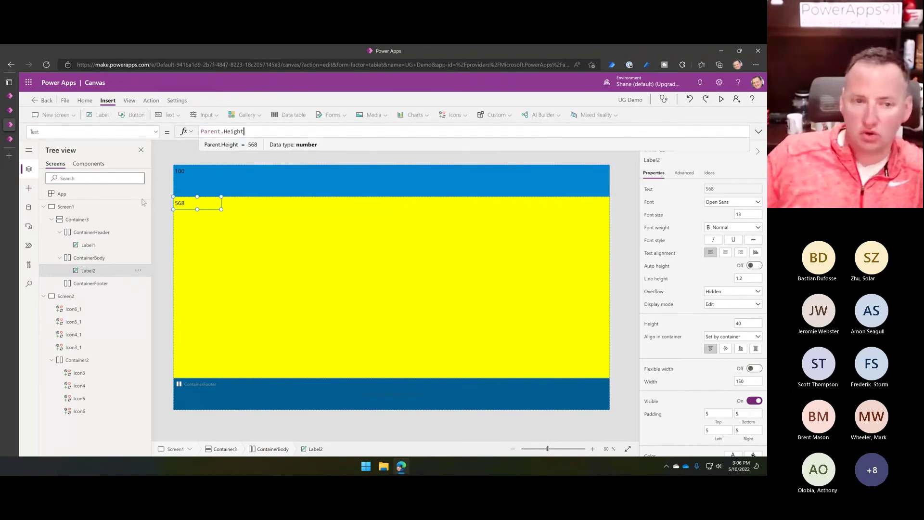
Insert a label into ContainerFooter and set its text to the formula Parent.Height
{"action": "left_click", "coordinate": [231, 388]}
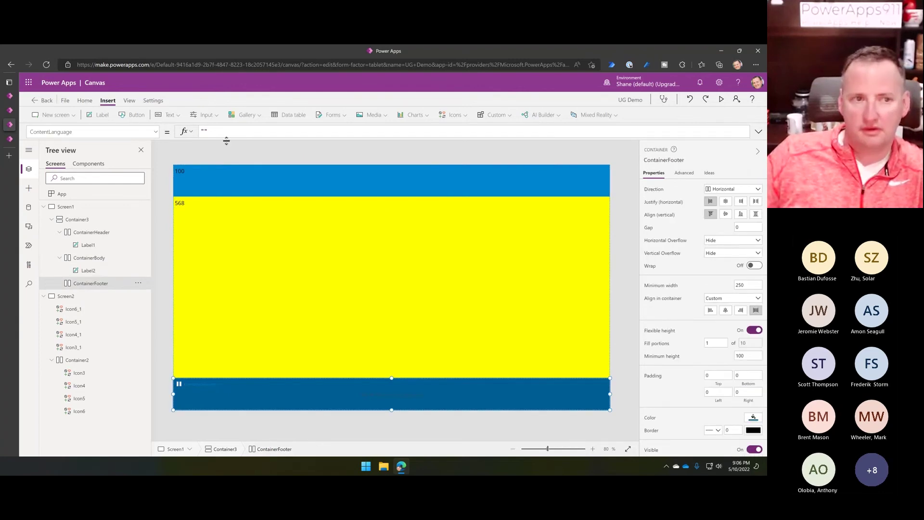
{"action": "left_click", "coordinate": [99, 115]}
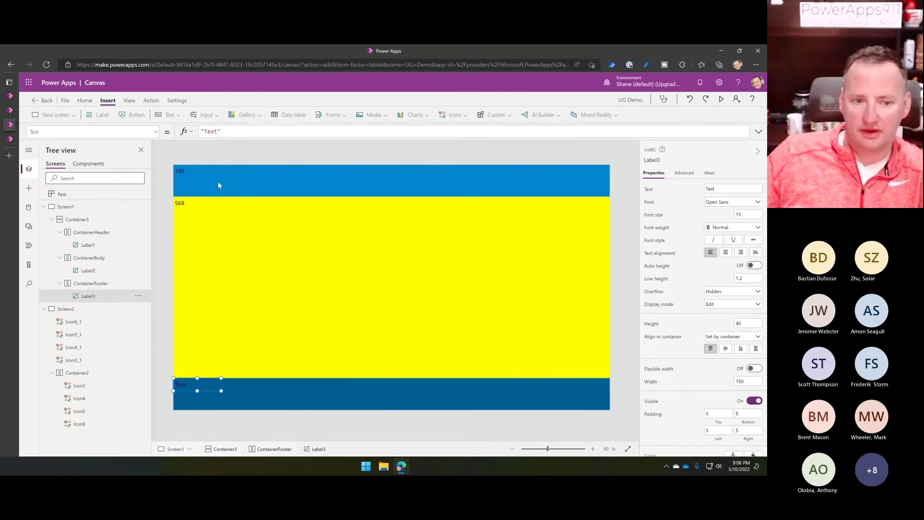
{"action": "left_click_drag", "start_coordinate": [225, 132], "coordinate": [137, 132]}
{"action": "type", "text": "paren"}
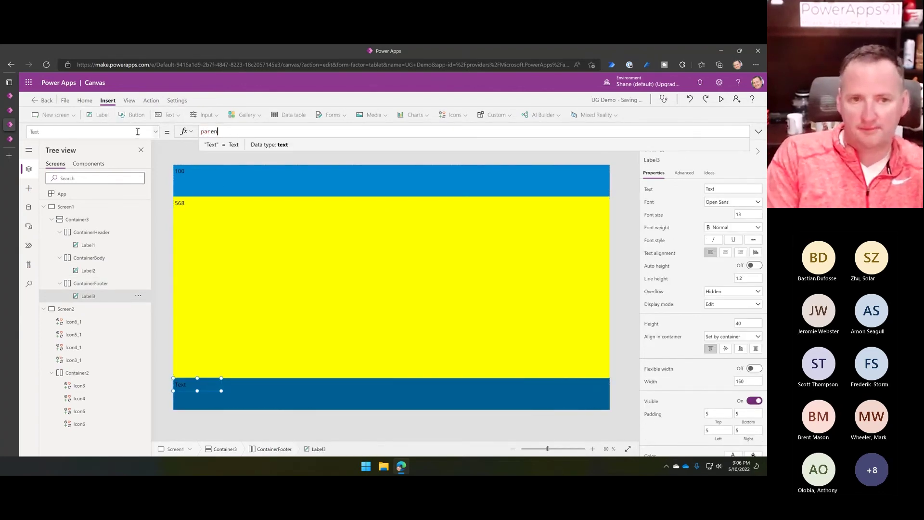
{"action": "key", "text": "Tab"}
{"action": "type", "text": ".Height"}
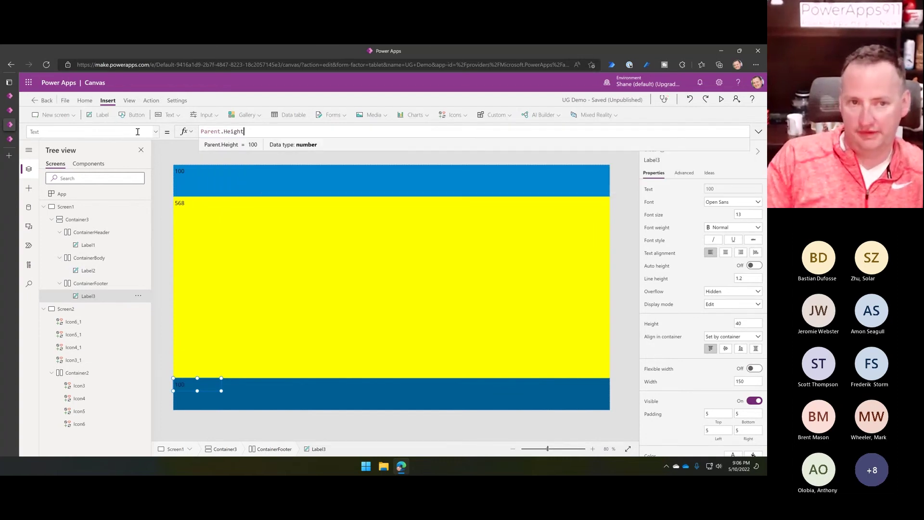
{"action": "left_click", "coordinate": [337, 371]}
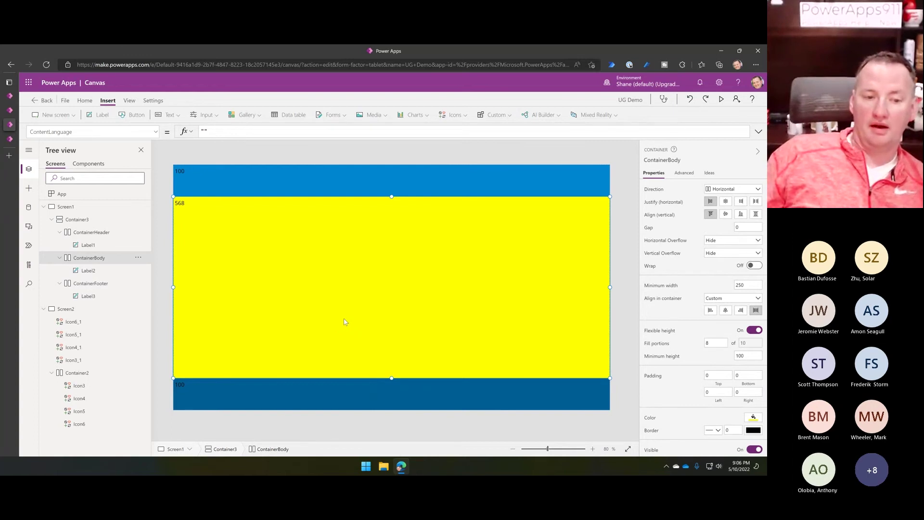
Preview the app in a progressively shorter browser window to compare the container heights, maximize the window again and close the preview
{"action": "left_click", "coordinate": [722, 99]}
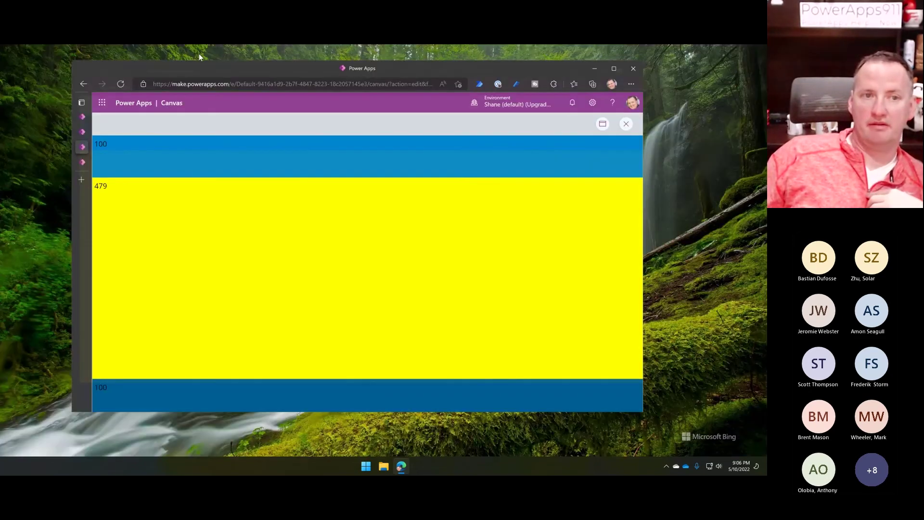
{"action": "double_click", "coordinate": [198, 54]}
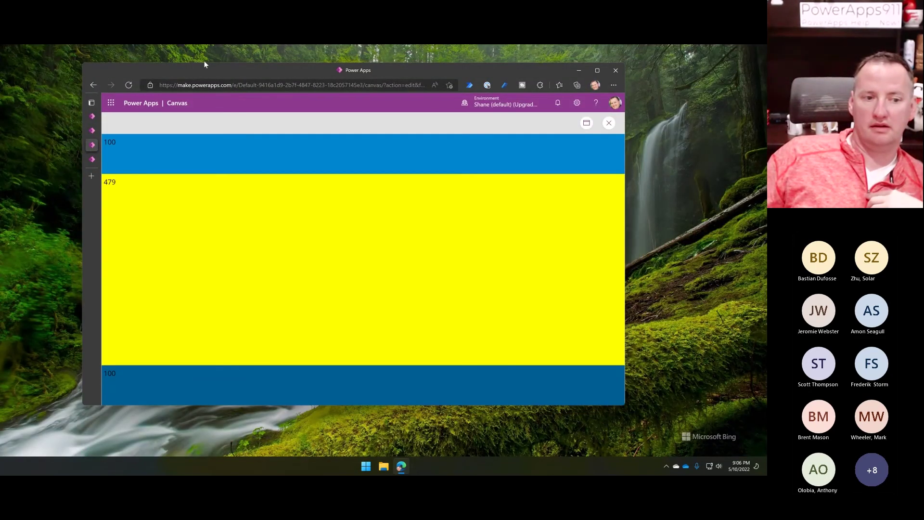
{"action": "left_click_drag", "start_coordinate": [204, 63], "coordinate": [204, 222]}
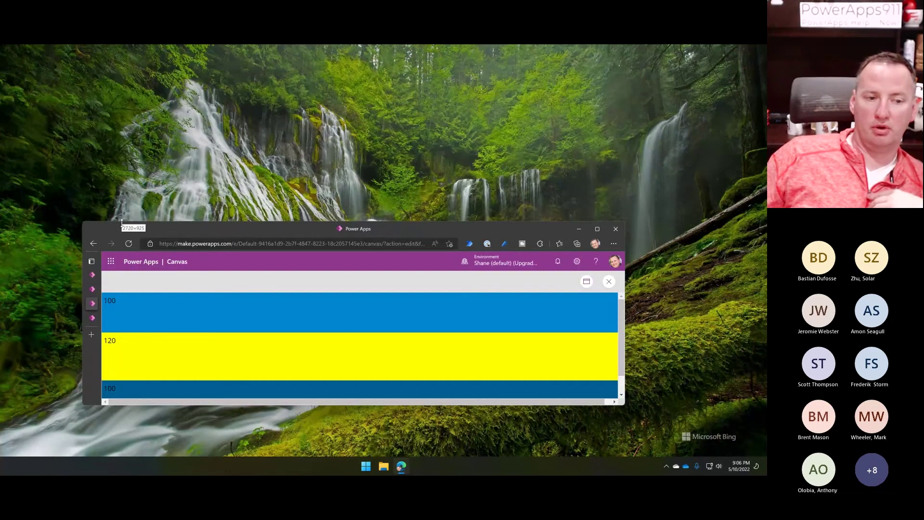
{"action": "left_click_drag", "start_coordinate": [121, 222], "coordinate": [120, 236]}
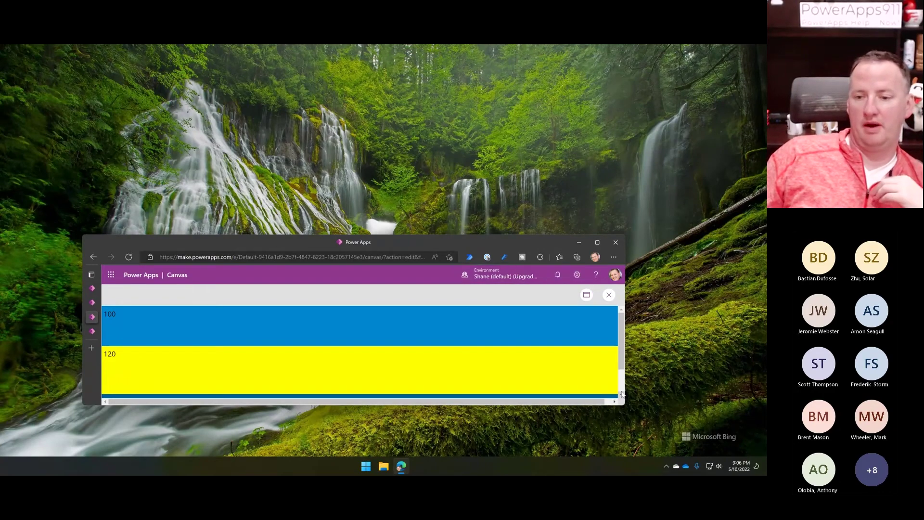
{"action": "left_click", "coordinate": [597, 243]}
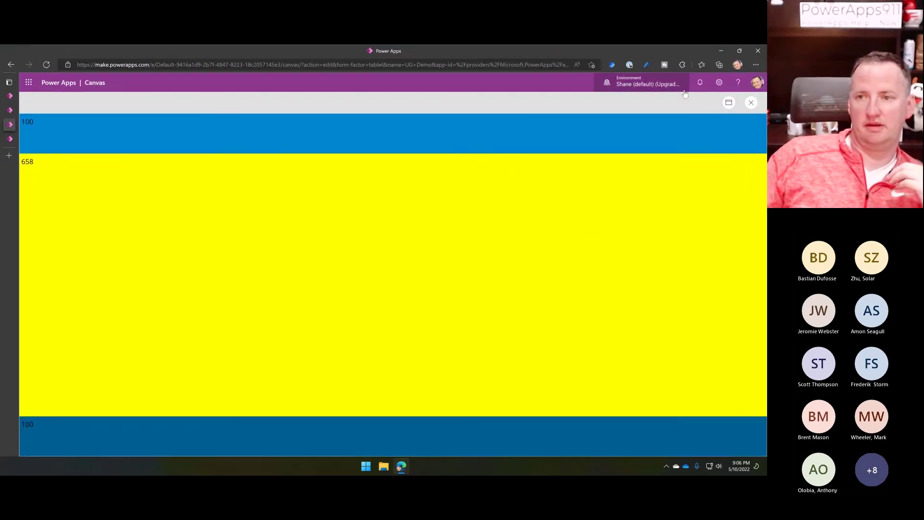
{"action": "left_click", "coordinate": [752, 103]}
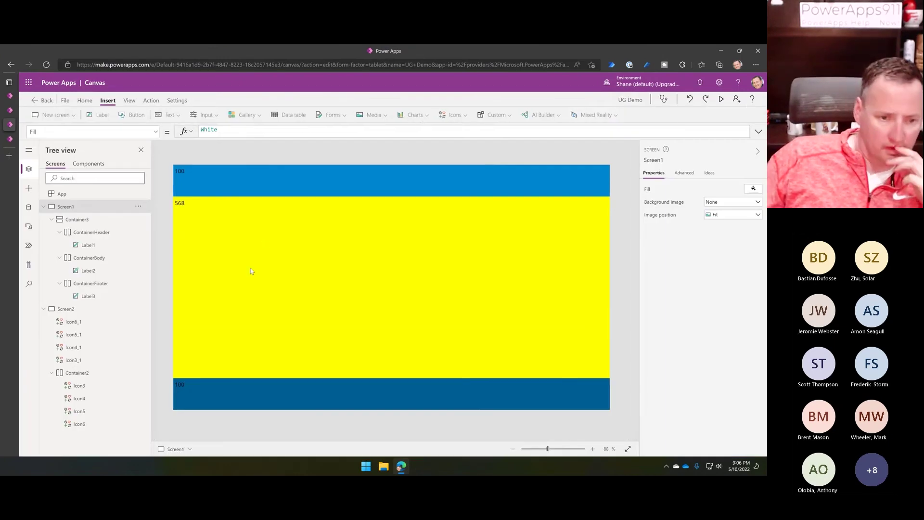
Delete the height label from ContainerHeader
{"action": "left_click", "coordinate": [266, 308]}
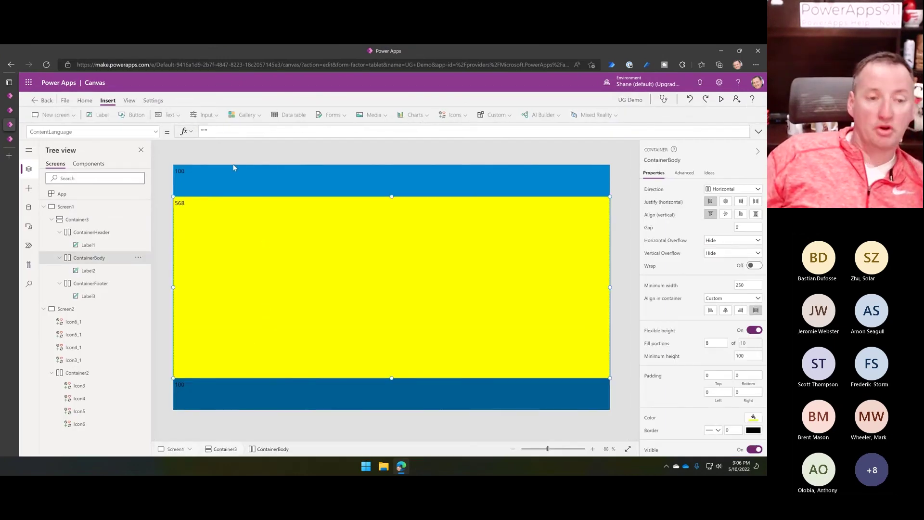
{"action": "left_click", "coordinate": [205, 176]}
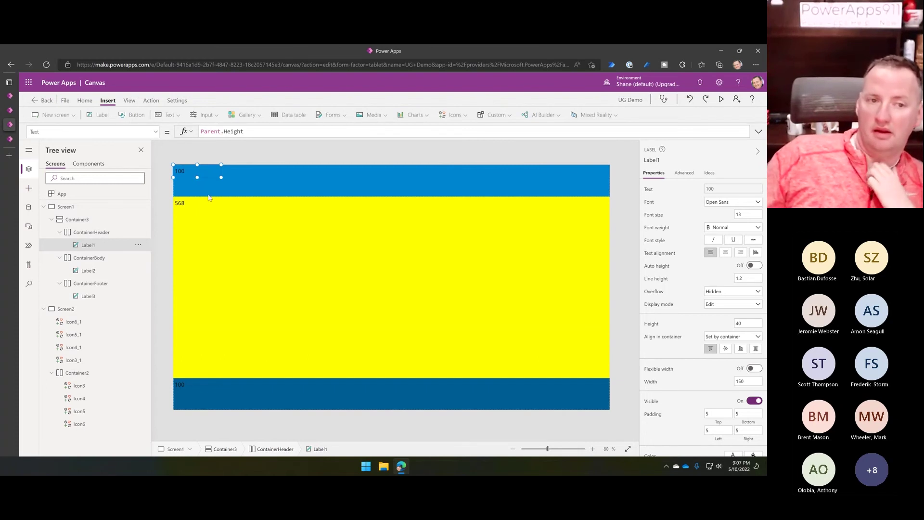
{"action": "key", "text": "Delete"}
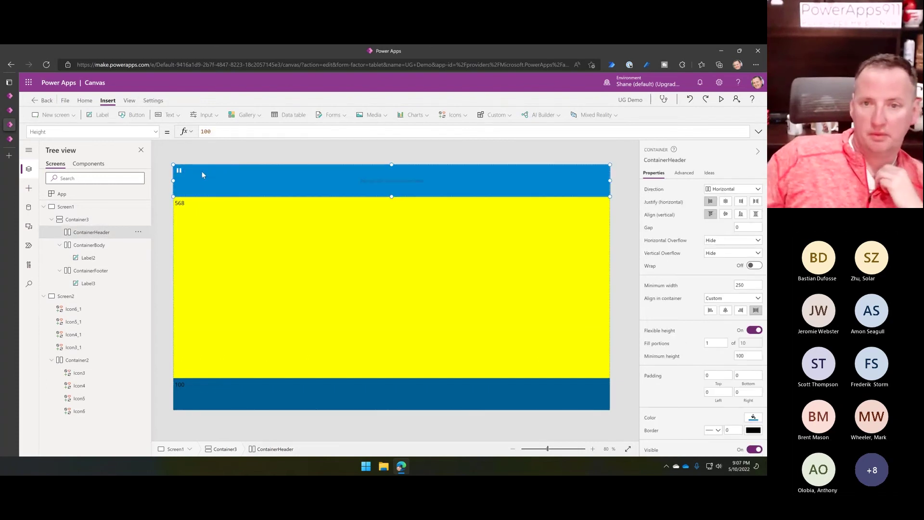
Insert a Back icon and a text label into ContainerHeader
{"action": "left_click", "coordinate": [452, 115]}
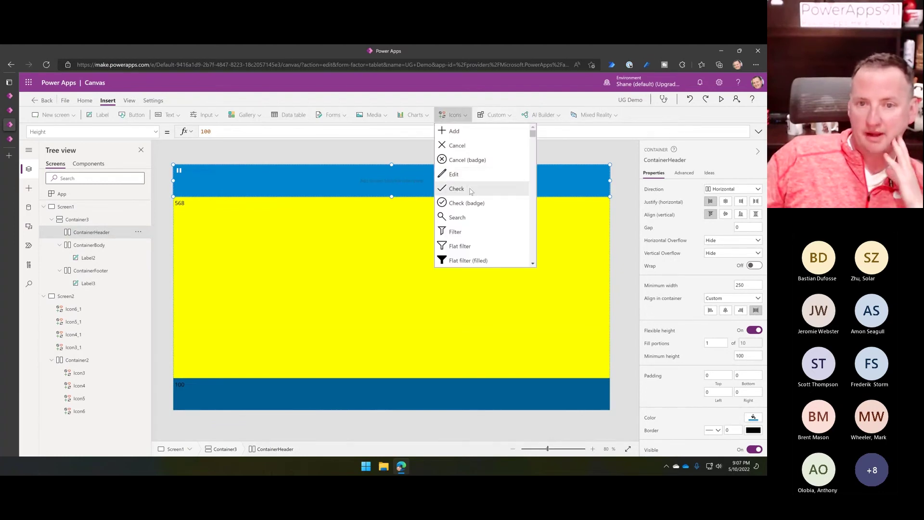
{"action": "scroll", "coordinate": [469, 218], "scroll_direction": "down", "scroll_amount": 10}
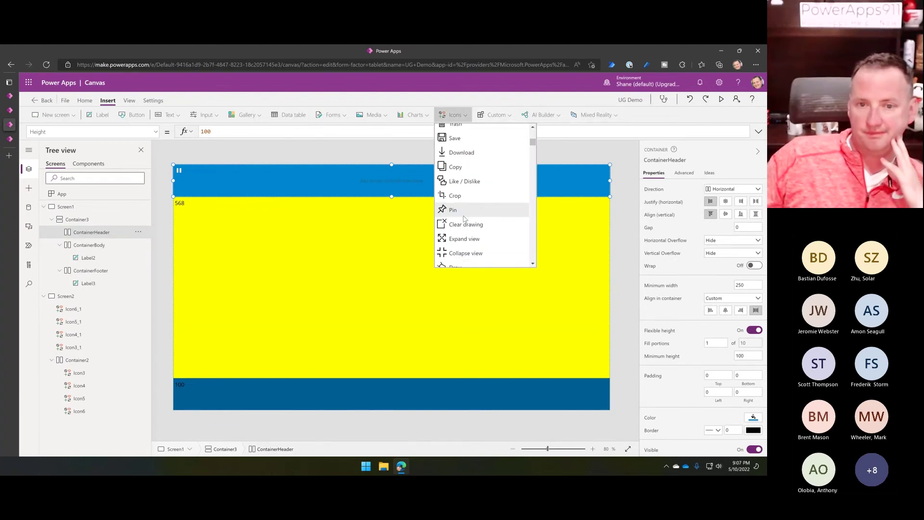
{"action": "scroll", "coordinate": [463, 219], "scroll_direction": "down", "scroll_amount": 5}
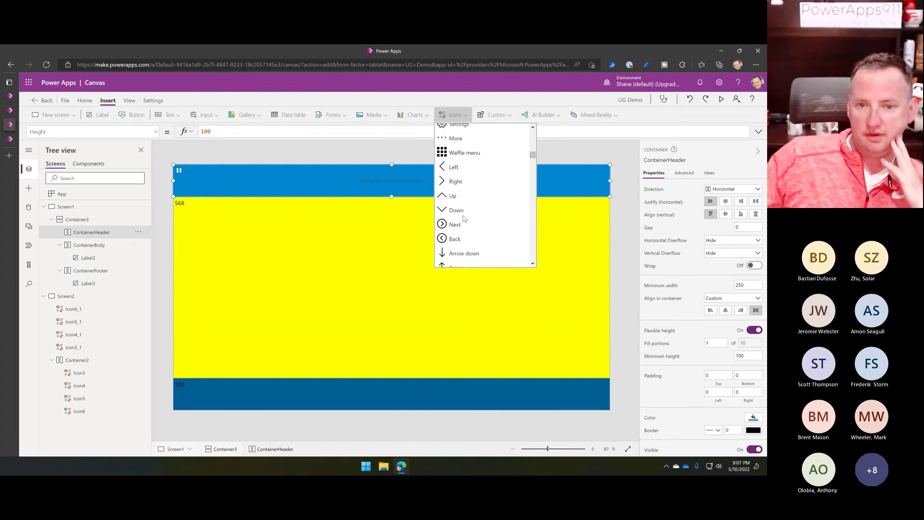
{"action": "left_click", "coordinate": [454, 234]}
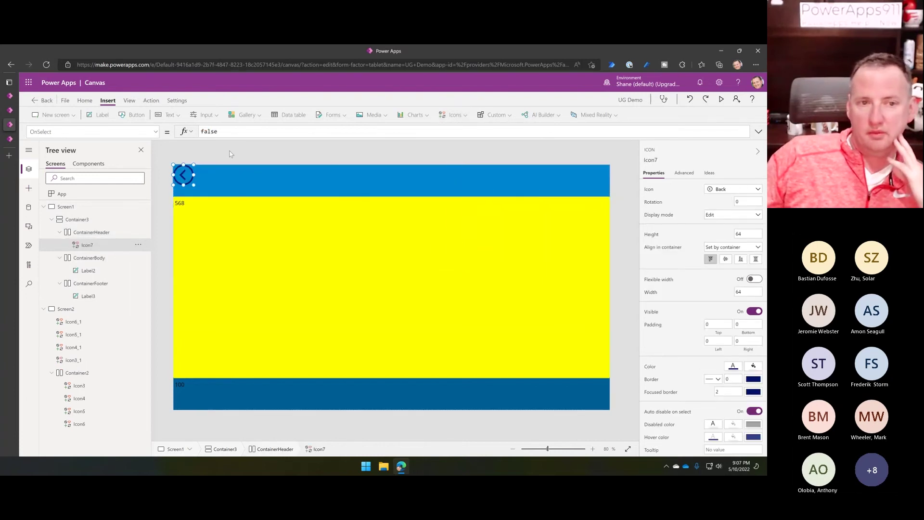
{"action": "left_click", "coordinate": [100, 114]}
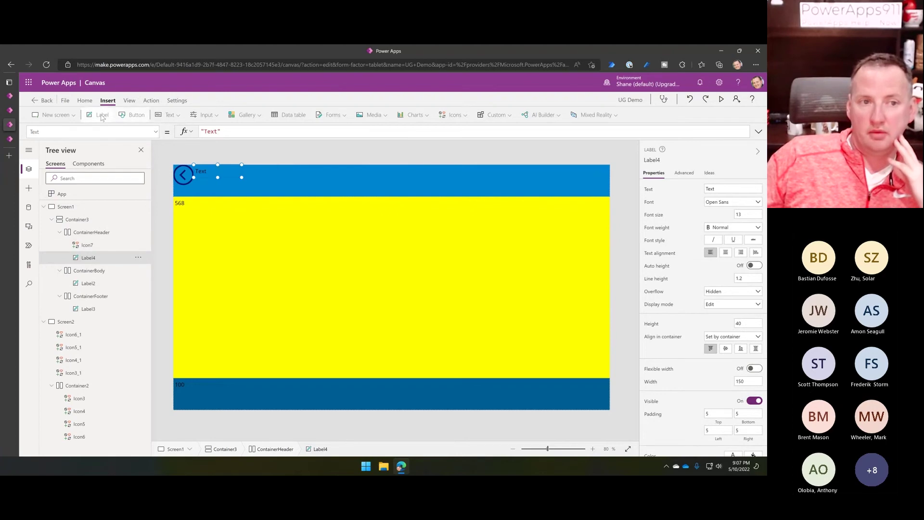
Insert an image into ContainerHeader and load the "Chewy Only Clear" picture from the Logos folder
{"action": "left_click", "coordinate": [373, 116]}
{"action": "left_click", "coordinate": [376, 131]}
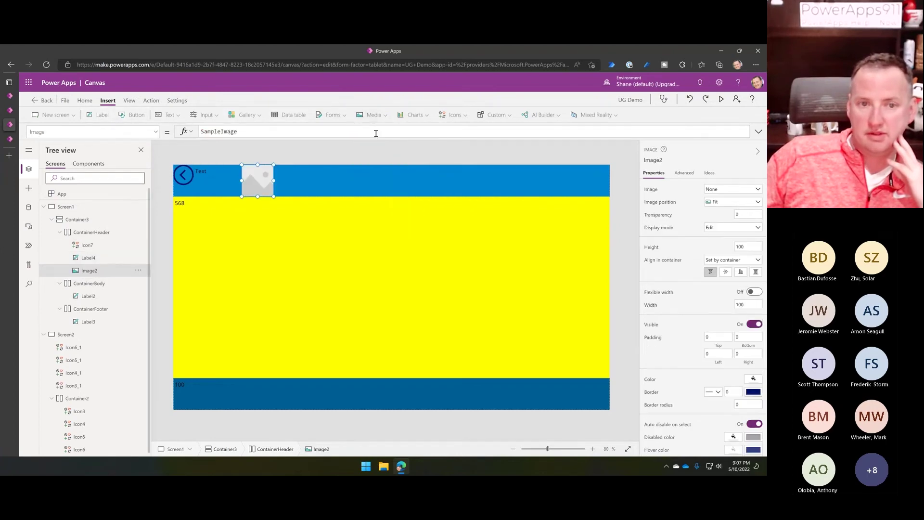
{"action": "left_click", "coordinate": [732, 189]}
{"action": "left_click", "coordinate": [724, 198]}
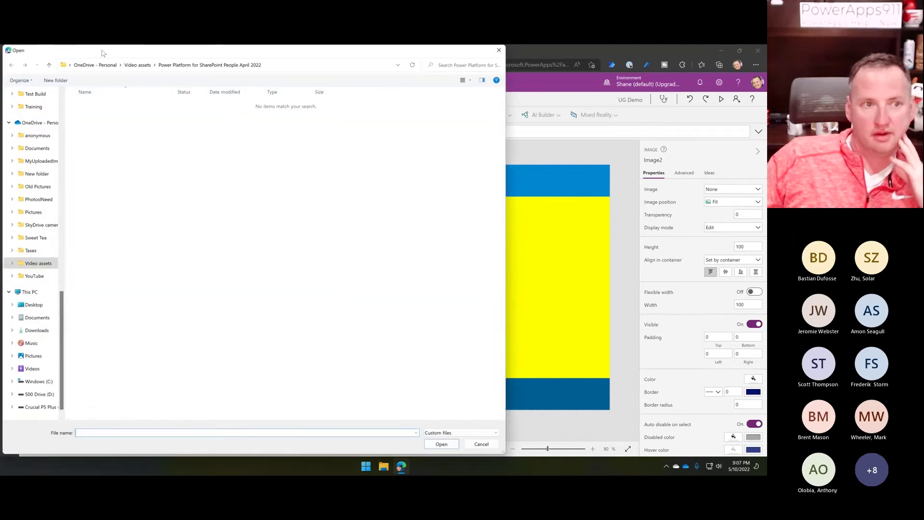
{"action": "scroll", "coordinate": [42, 136], "scroll_direction": "up", "scroll_amount": 15}
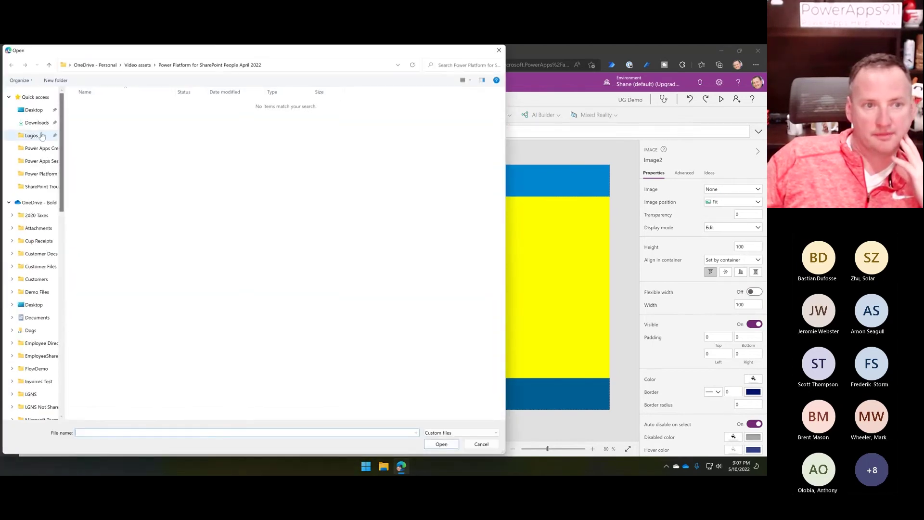
{"action": "left_click", "coordinate": [42, 137]}
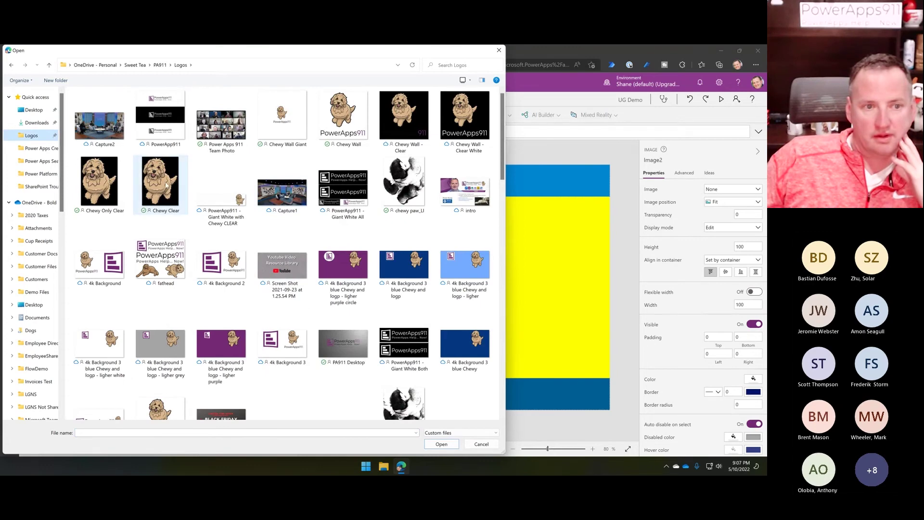
{"action": "double_click", "coordinate": [110, 190]}
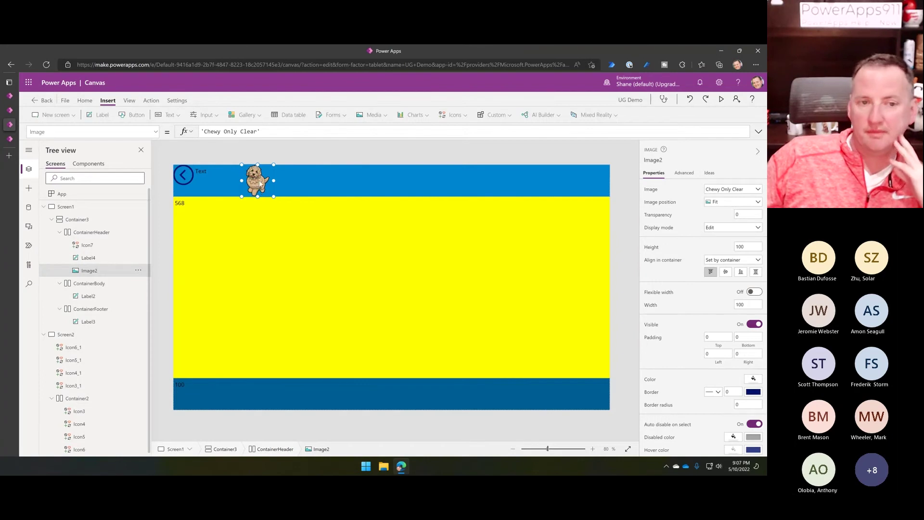
Turn on flexible width for the label in ContainerHeader so it fills the space between the icon and the image
{"action": "left_click", "coordinate": [233, 181]}
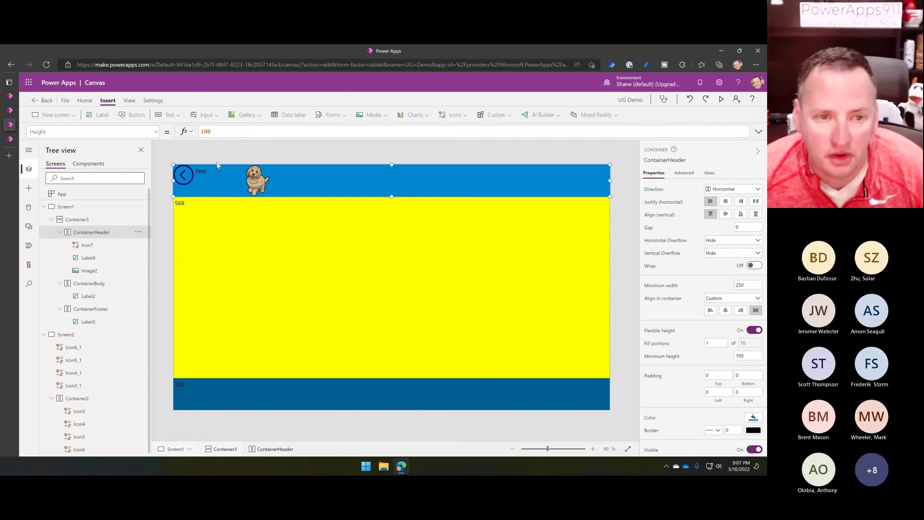
{"action": "left_click", "coordinate": [188, 184]}
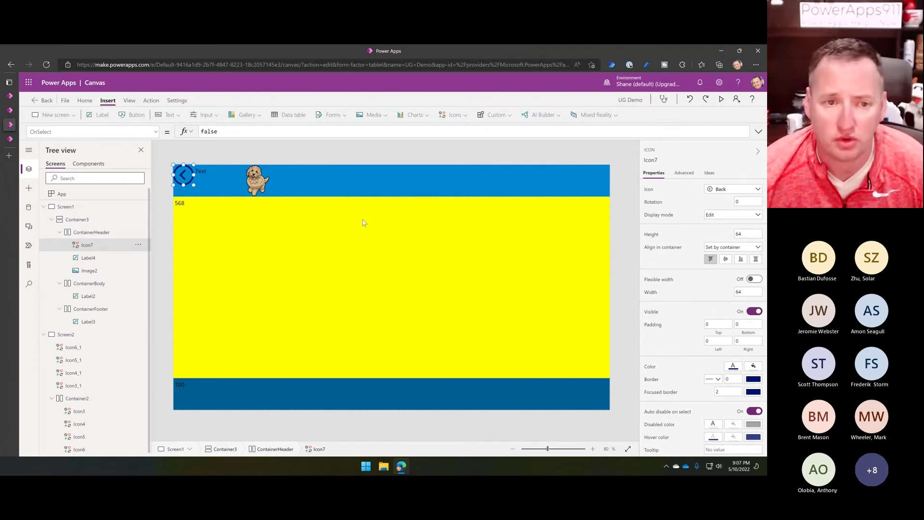
{"action": "left_click", "coordinate": [256, 181]}
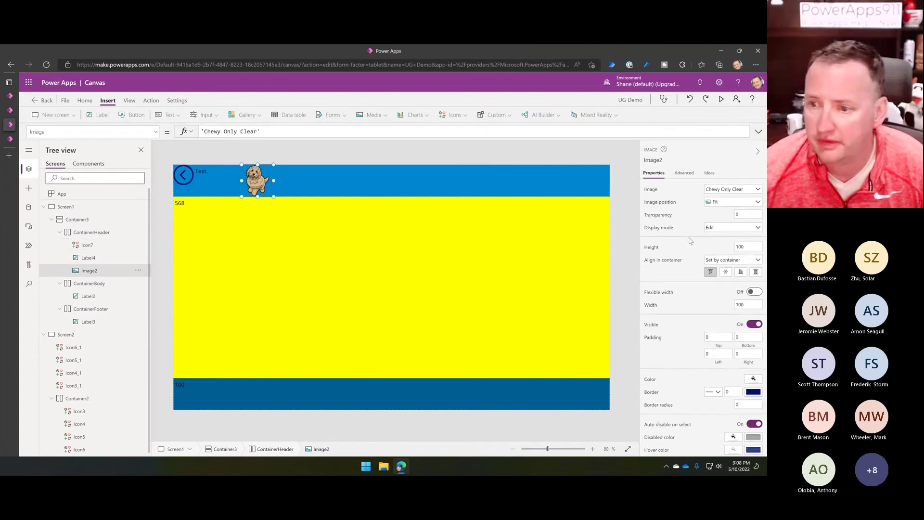
{"action": "left_click", "coordinate": [204, 176]}
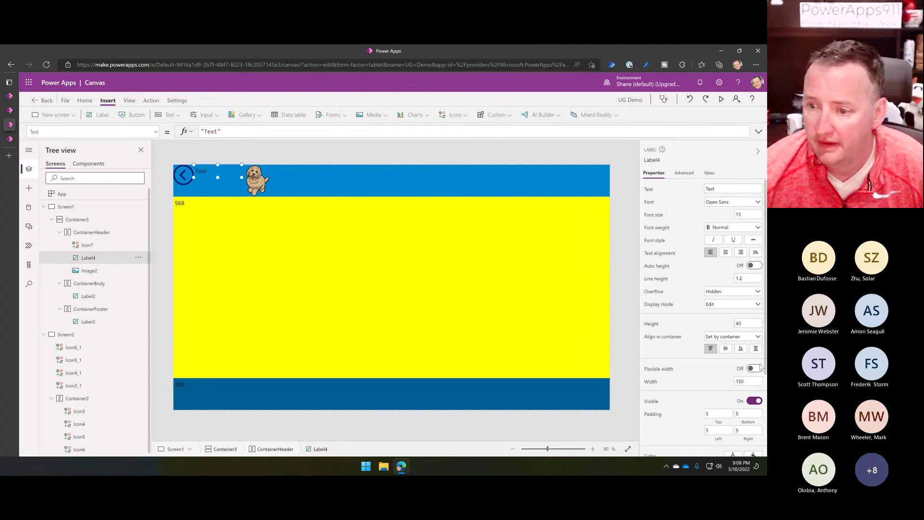
{"action": "left_click", "coordinate": [757, 370]}
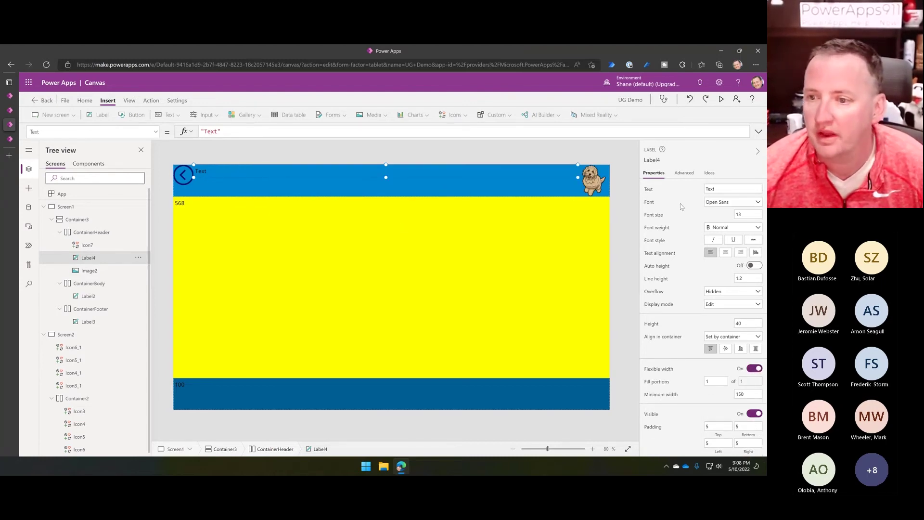
Format the header label as centered, size 32, Semibold text and change its text to "Hi Mom!"
{"action": "left_click", "coordinate": [726, 252]}
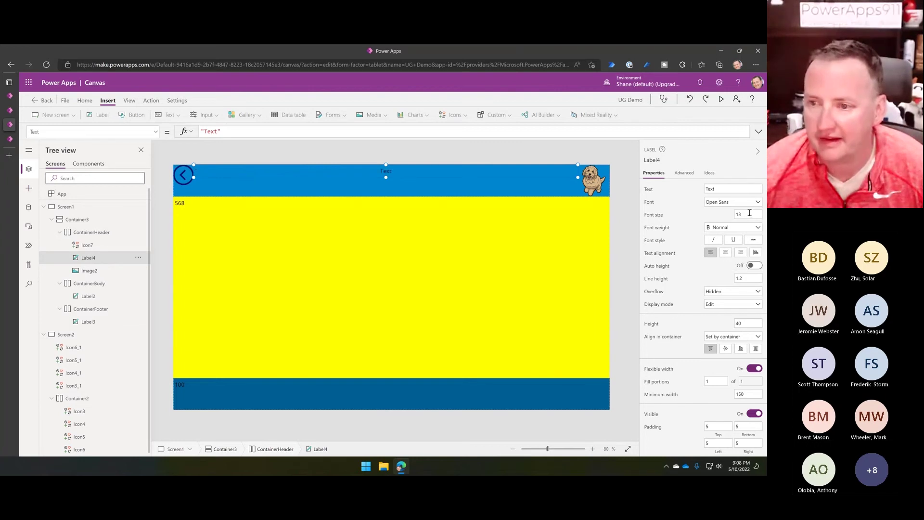
{"action": "left_click", "coordinate": [737, 214]}
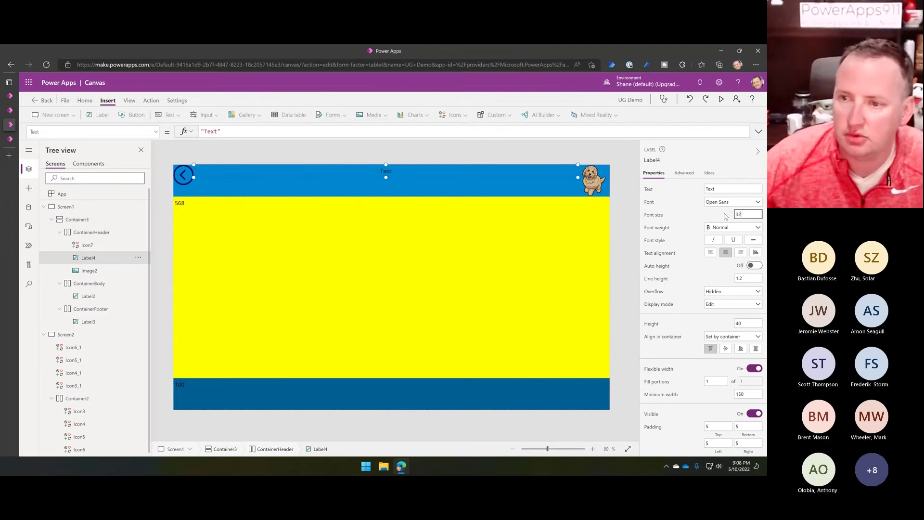
{"action": "left_click", "coordinate": [726, 216]}
{"action": "left_click", "coordinate": [730, 231]}
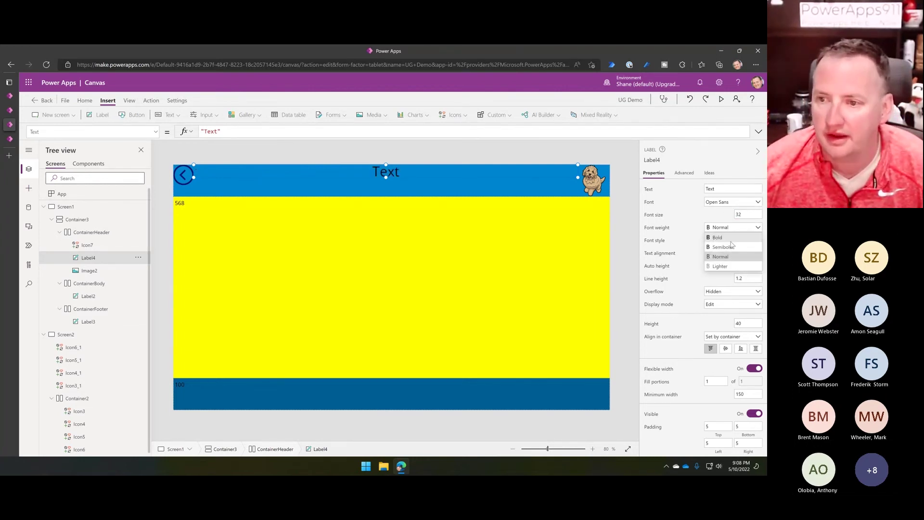
{"action": "left_click", "coordinate": [731, 248]}
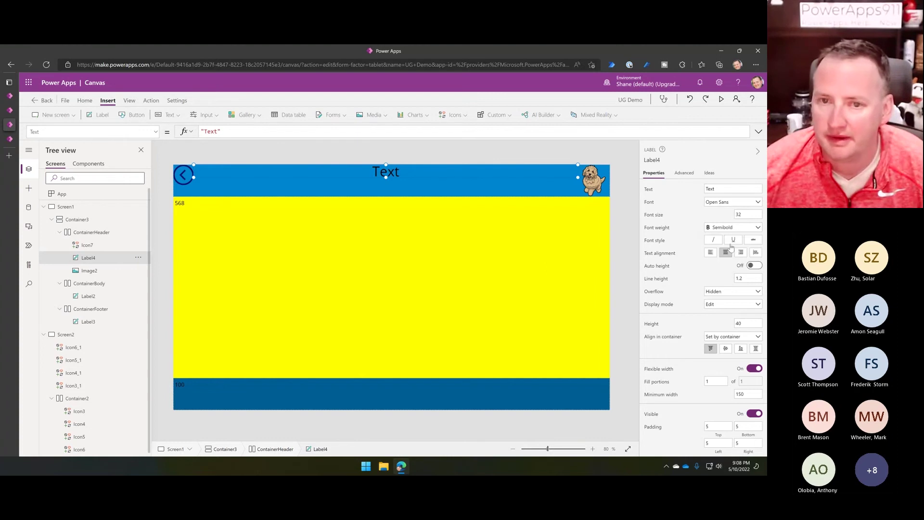
{"action": "double_click", "coordinate": [212, 131]}
{"action": "type", "text": "Hi Mom!"}
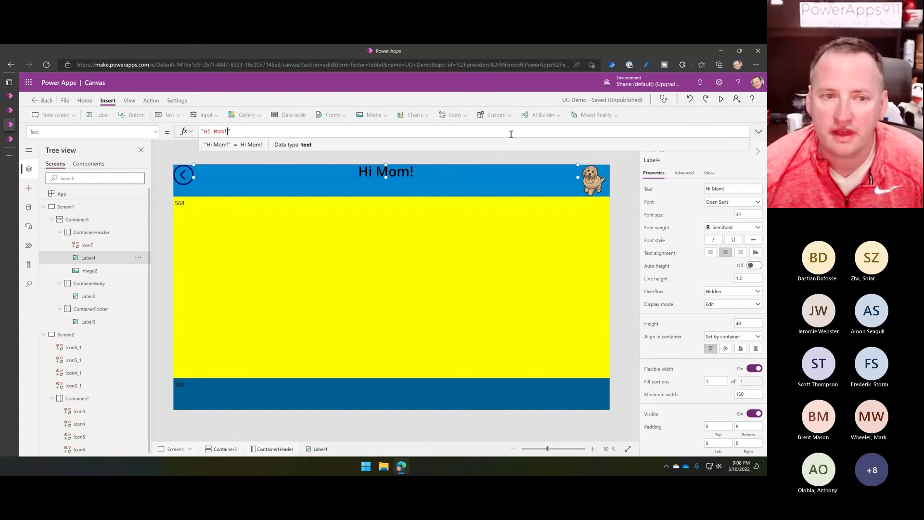
Try other justification and alignment options on ContainerHeader, keeping its contents justified to the start and centering them vertically
{"action": "left_click", "coordinate": [93, 235]}
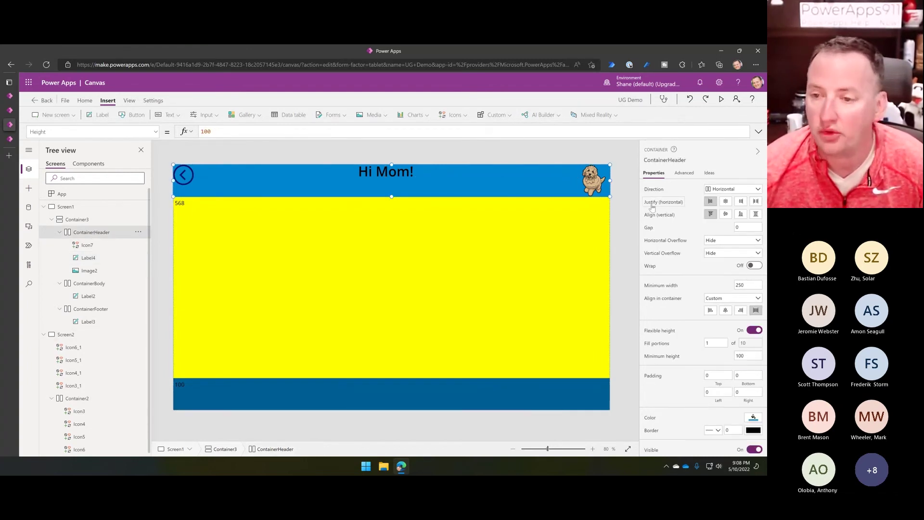
{"action": "left_click", "coordinate": [726, 203]}
{"action": "left_click", "coordinate": [710, 202]}
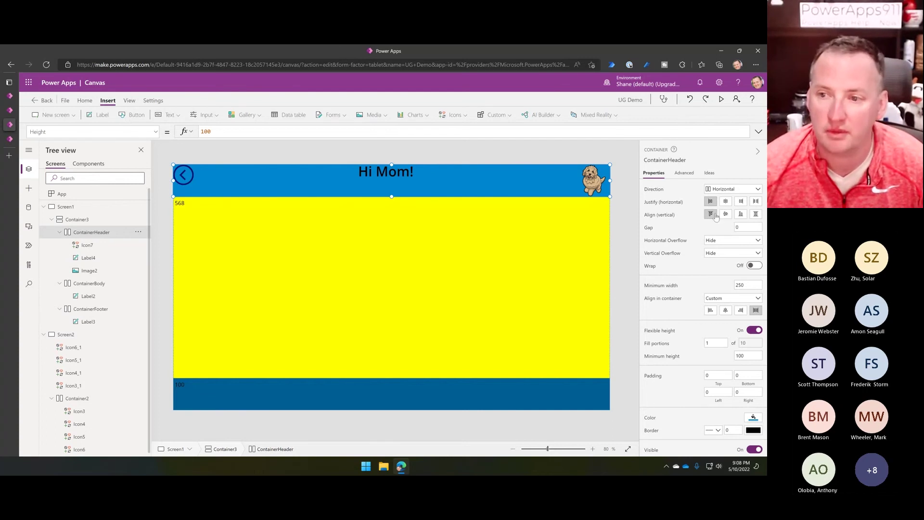
{"action": "left_click", "coordinate": [741, 215]}
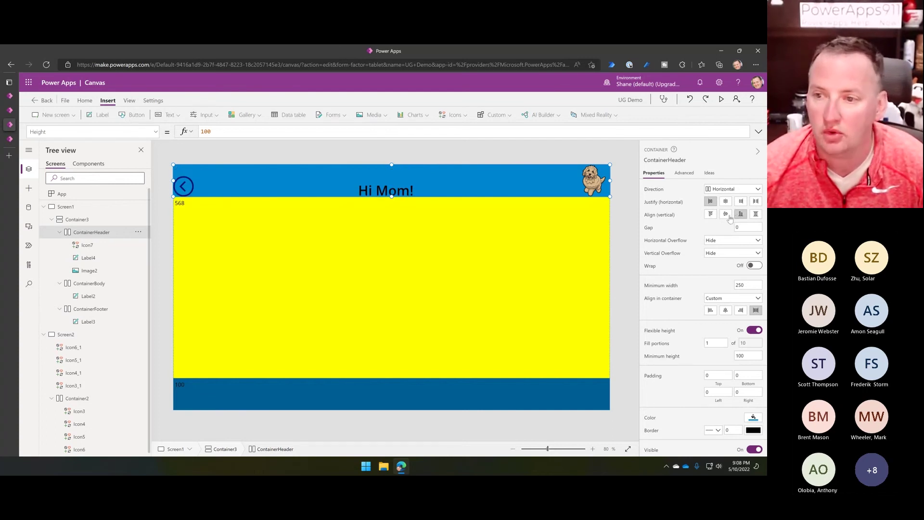
{"action": "left_click", "coordinate": [727, 215]}
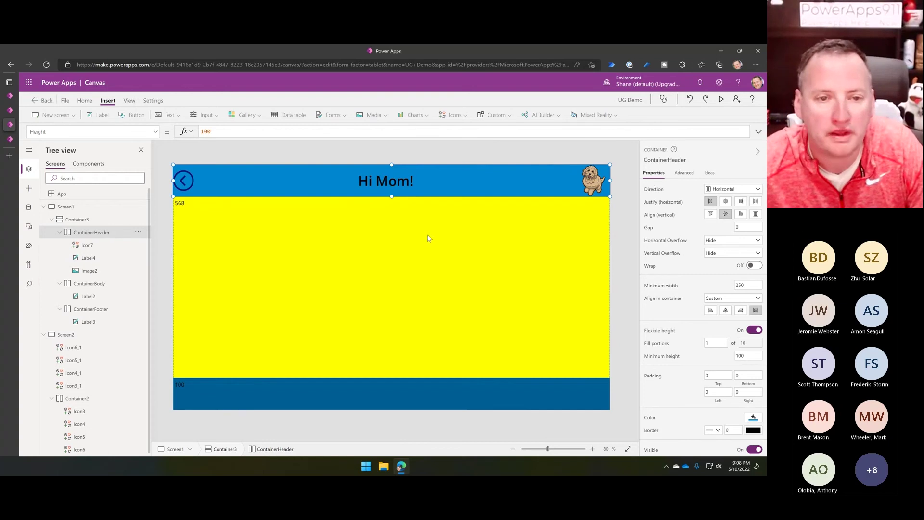
Align the Back icon to the top of the header and set its top and left padding to 4
{"action": "left_click", "coordinate": [183, 184]}
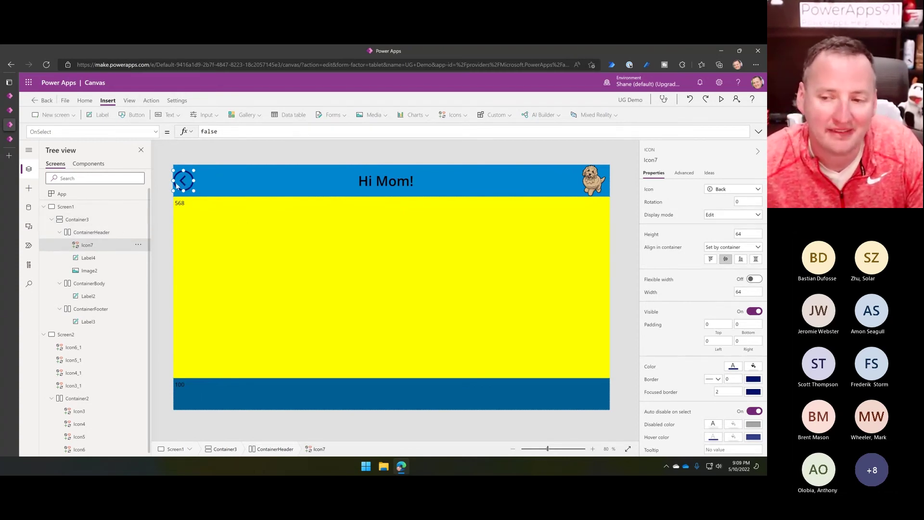
{"action": "left_click", "coordinate": [711, 260]}
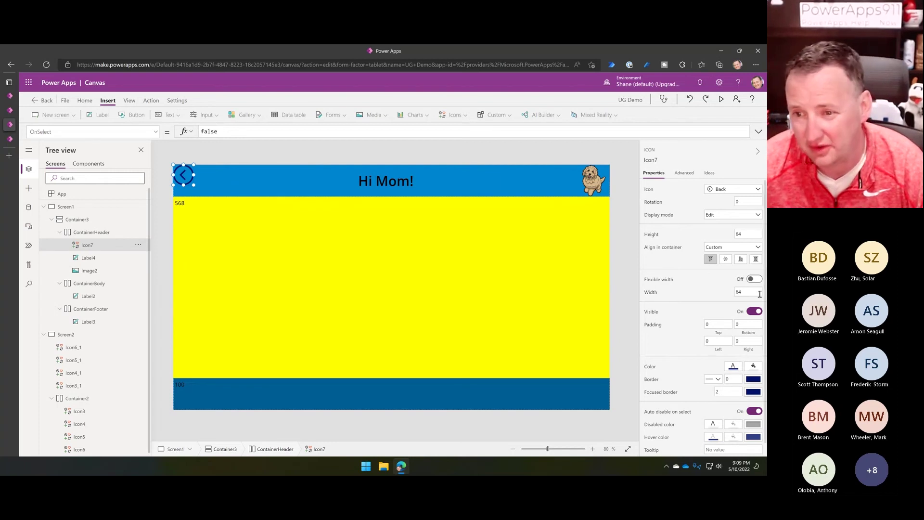
{"action": "left_click", "coordinate": [713, 325]}
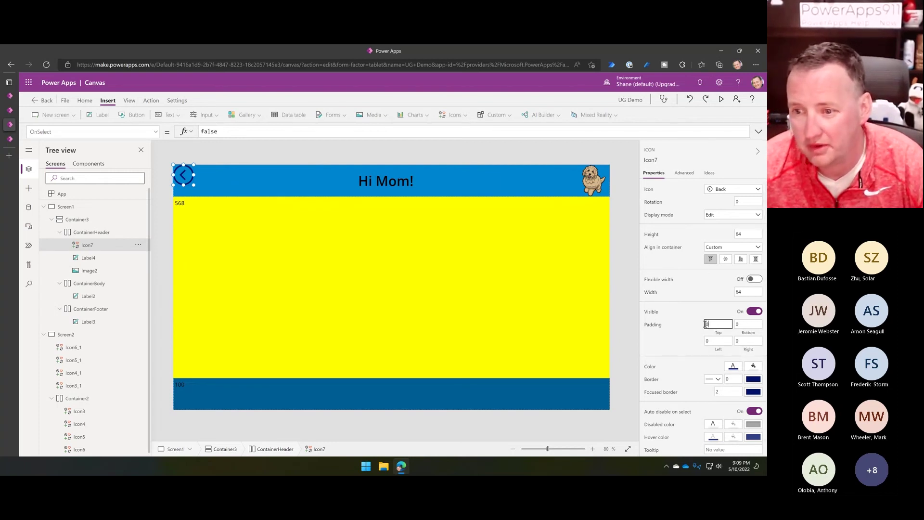
{"action": "type", "text": "4"}
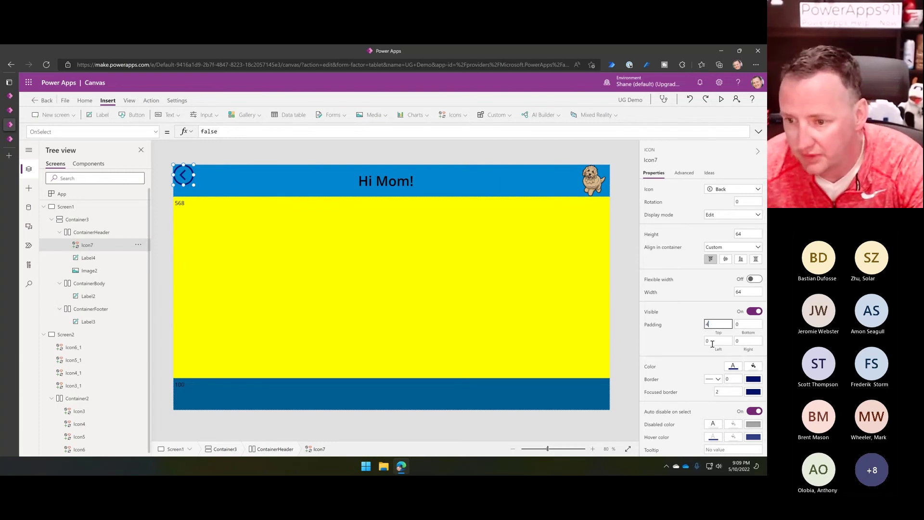
{"action": "left_click", "coordinate": [712, 342]}
{"action": "type", "text": "4"}
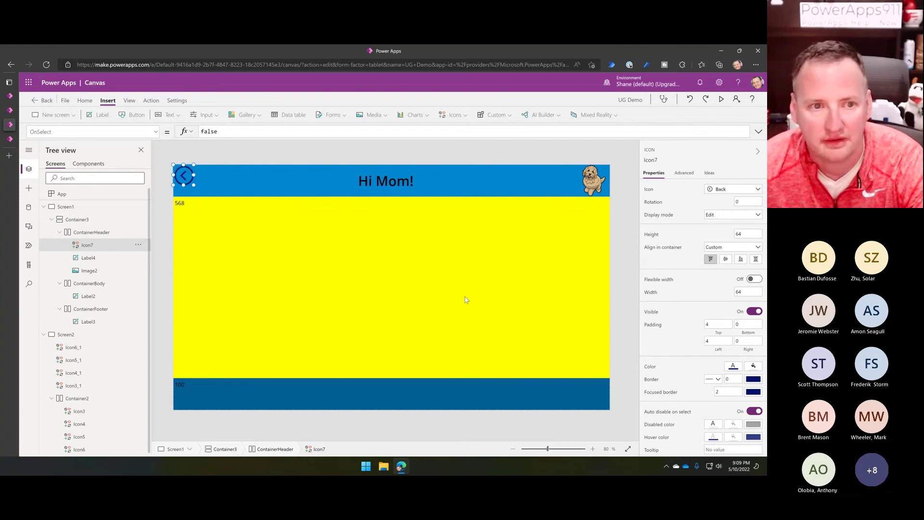
{"action": "left_click", "coordinate": [351, 257]}
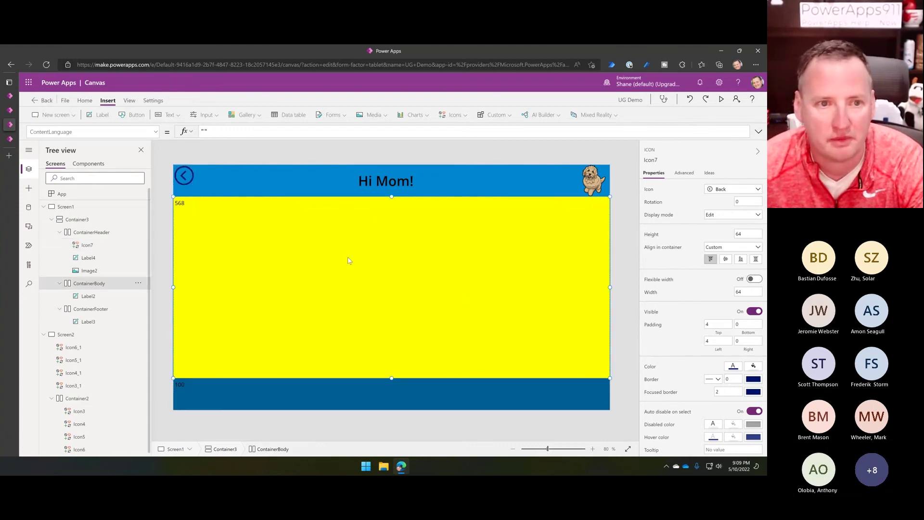
{"action": "left_click", "coordinate": [187, 179]}
{"action": "left_click", "coordinate": [238, 158]}
{"action": "left_click", "coordinate": [184, 176]}
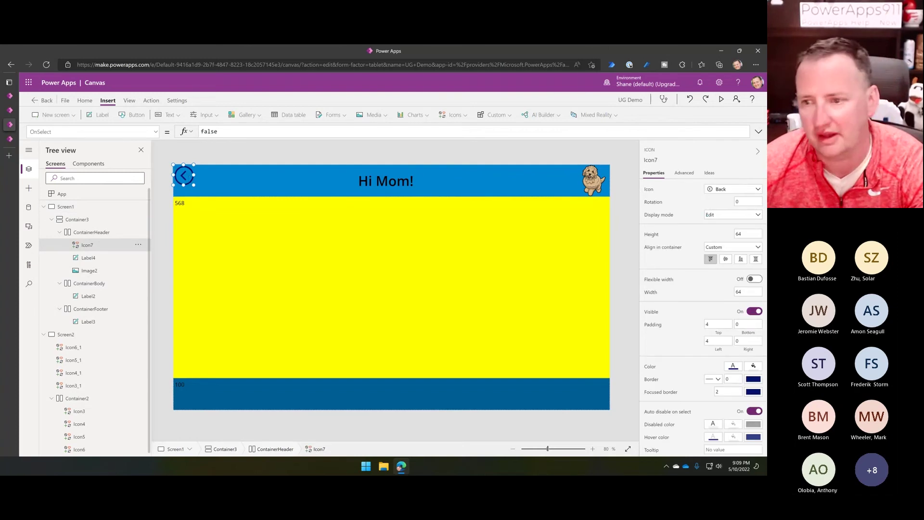
{"action": "left_click", "coordinate": [262, 158]}
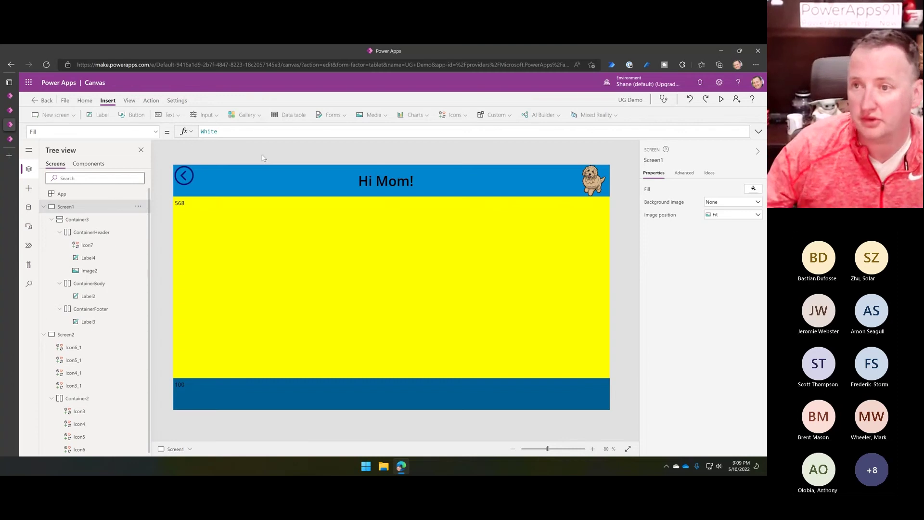
Preview the app, shrink and narrow the browser window to test the header, body and footer resizing, and return to the maximized editor
{"action": "left_click", "coordinate": [721, 100]}
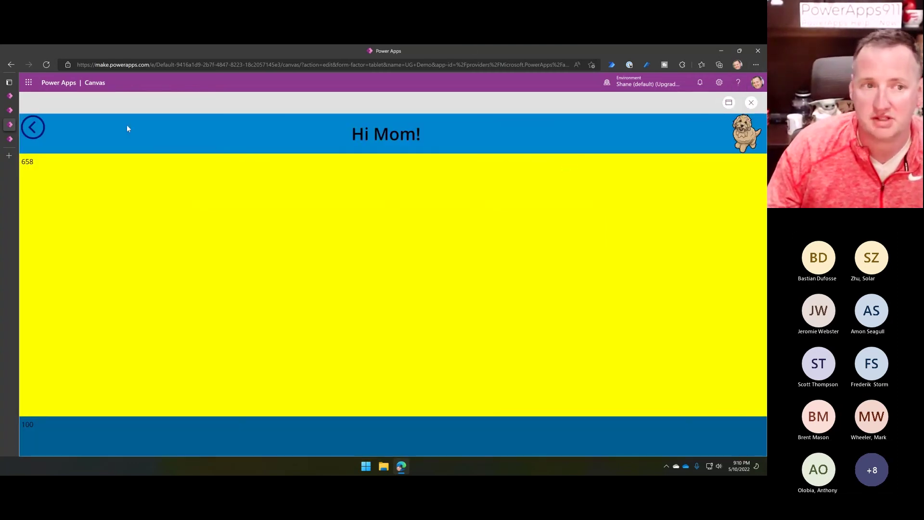
{"action": "double_click", "coordinate": [672, 51]}
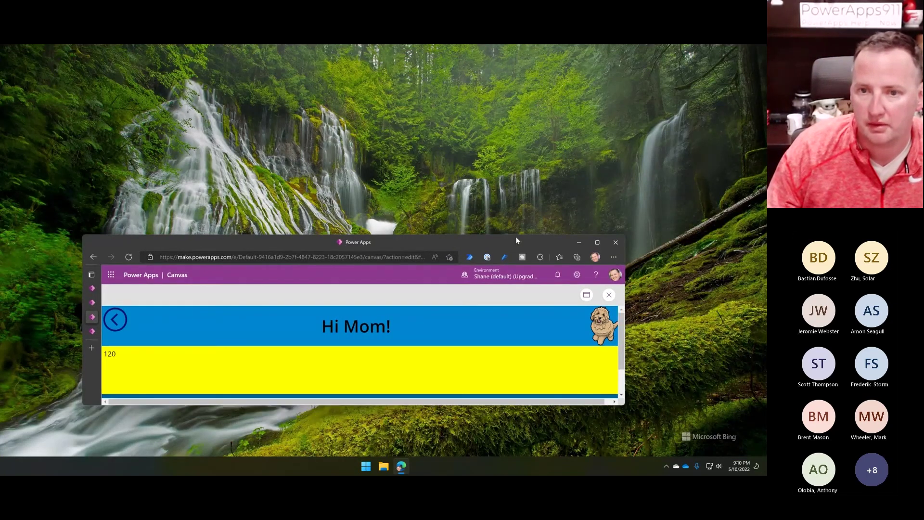
{"action": "left_click_drag", "start_coordinate": [516, 236], "coordinate": [516, 75]}
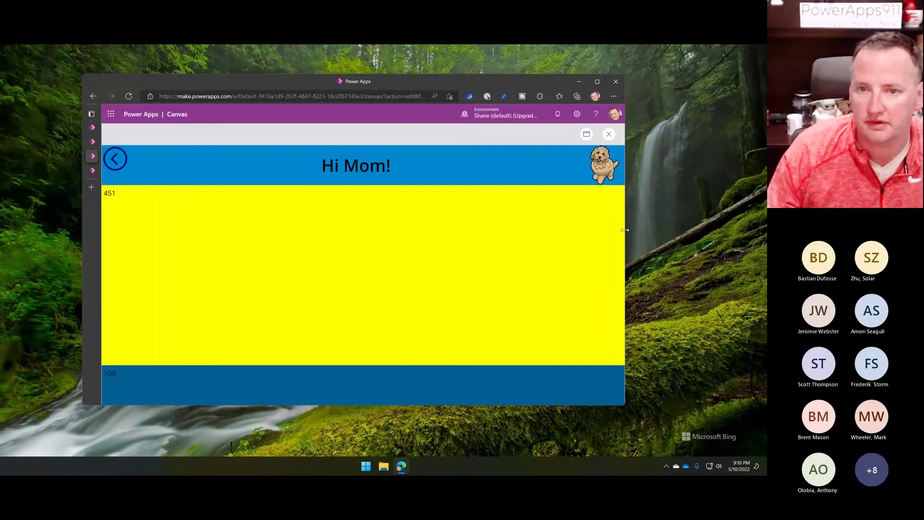
{"action": "left_click_drag", "start_coordinate": [625, 231], "coordinate": [301, 231]}
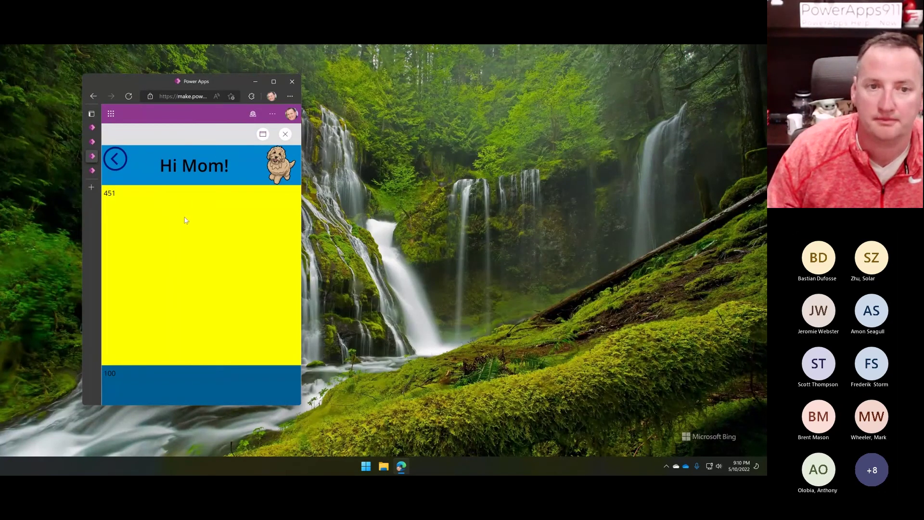
{"action": "left_click", "coordinate": [274, 81]}
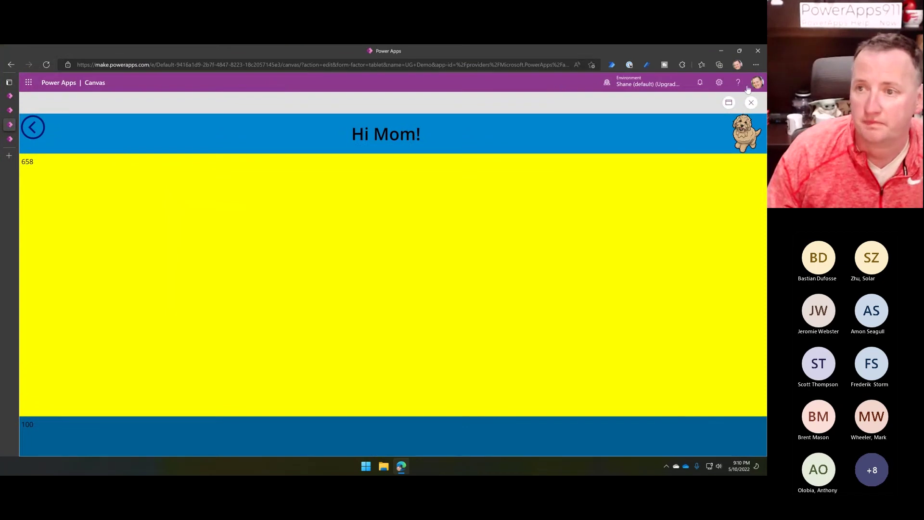
{"action": "left_click", "coordinate": [751, 102]}
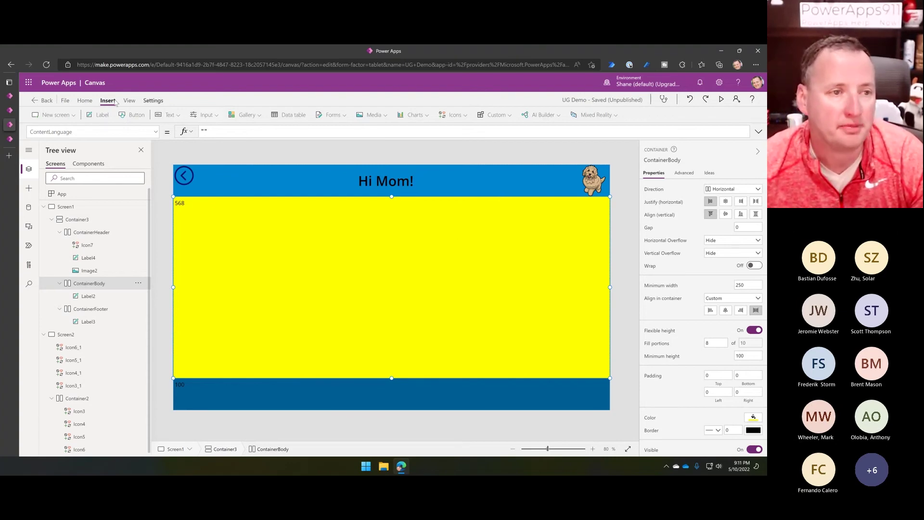
Switch to the Responsive Gallery Full Demo app, leave its preview and expand Container1 on the Welcome screen
{"action": "left_click", "coordinate": [15, 112]}
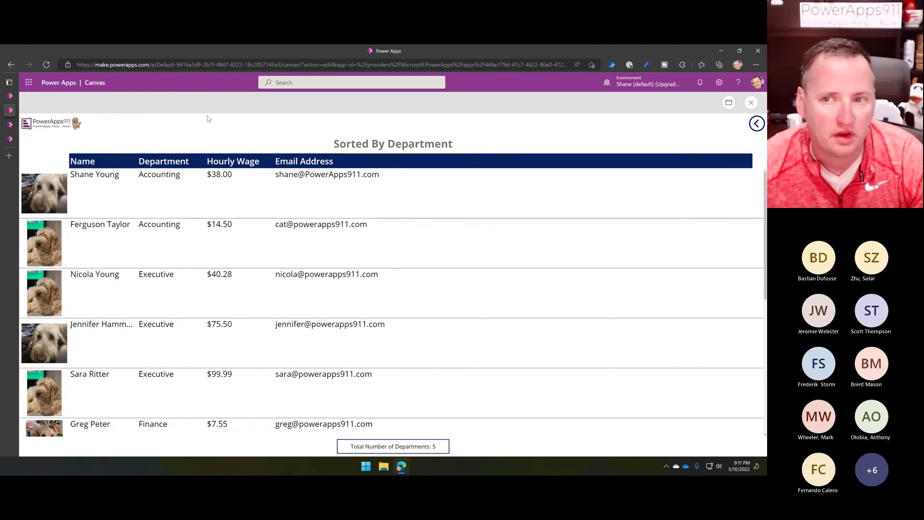
{"action": "left_click", "coordinate": [751, 103]}
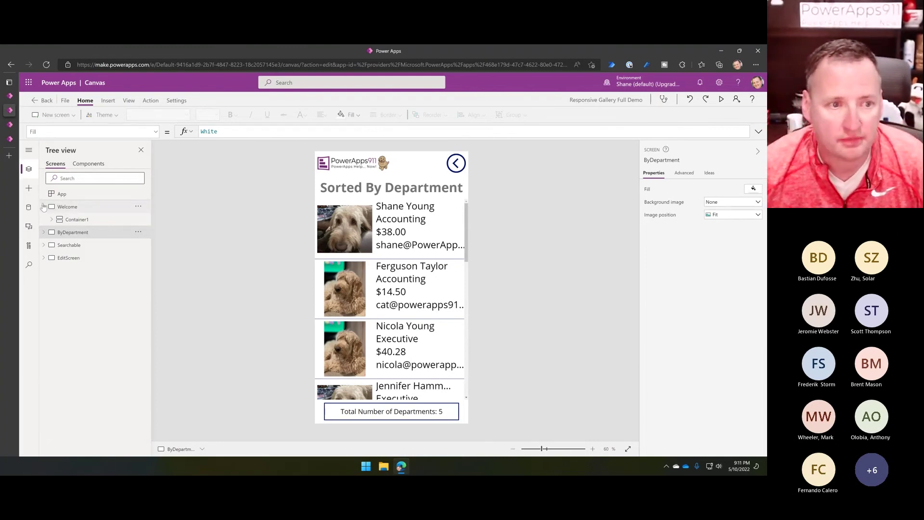
{"action": "left_click", "coordinate": [67, 207]}
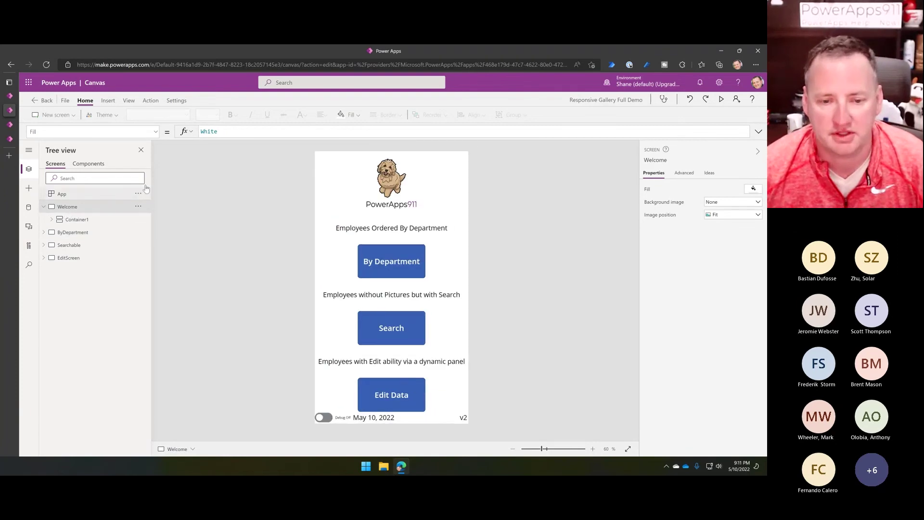
{"action": "left_click", "coordinate": [52, 221]}
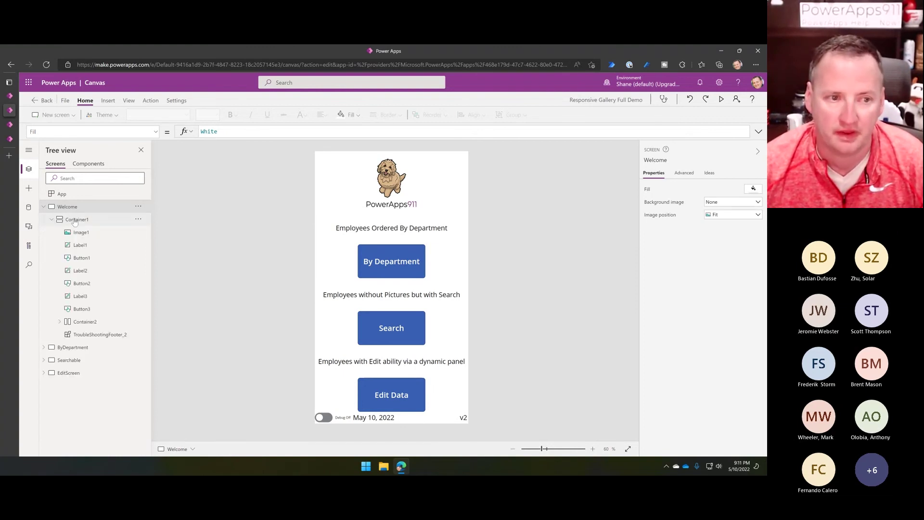
Examine the sizing and alignment properties of the image, first label and buttons in the Welcome screen's Container1
{"action": "left_click", "coordinate": [102, 233]}
{"action": "left_click", "coordinate": [94, 246]}
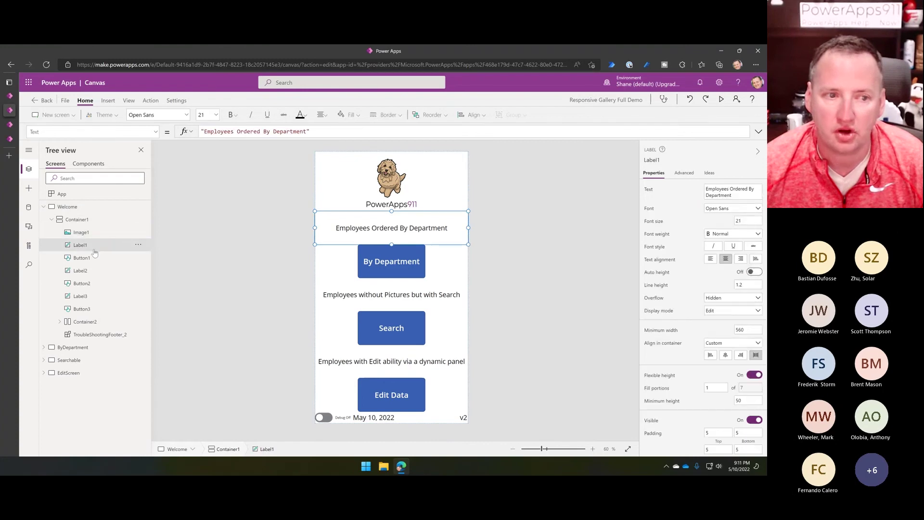
{"action": "key", "text": "Up"}
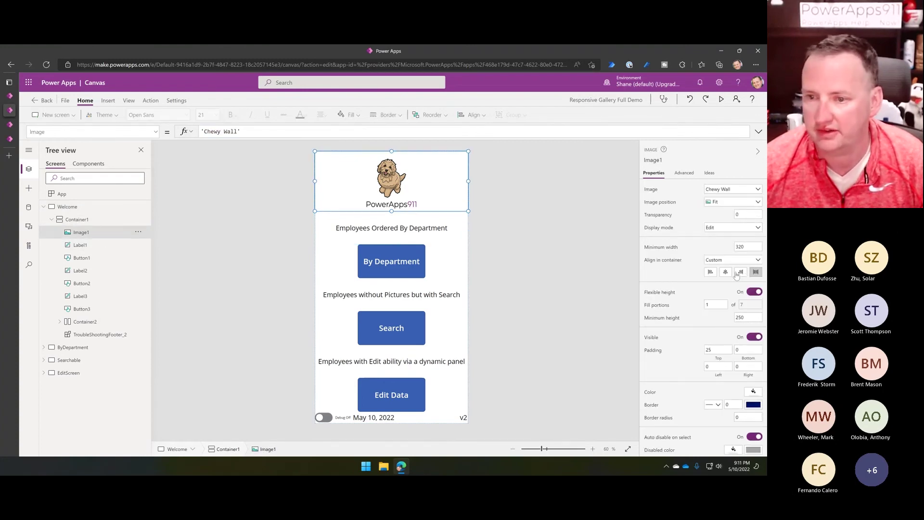
{"action": "left_click", "coordinate": [100, 247]}
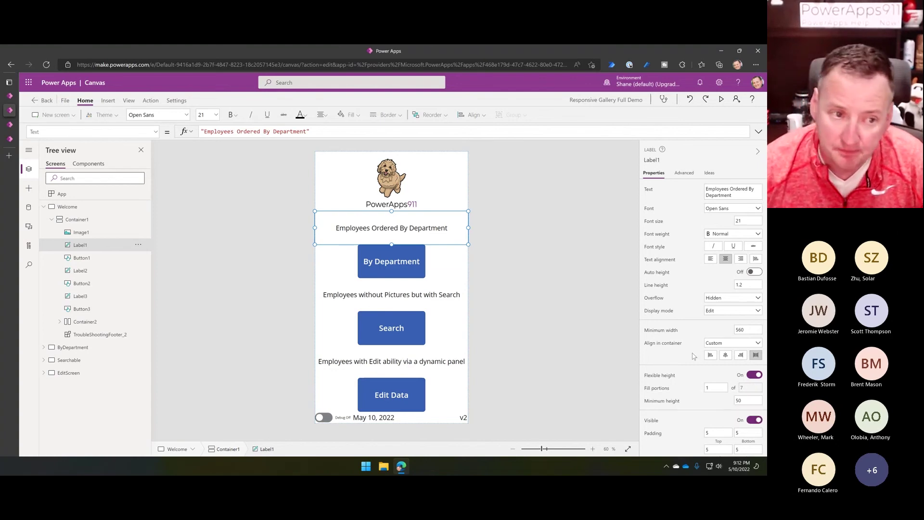
{"action": "left_click", "coordinate": [99, 258]}
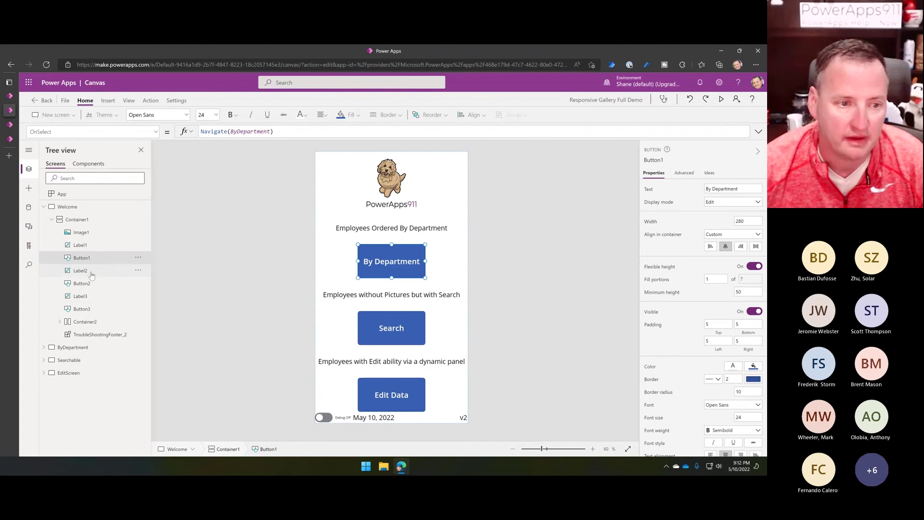
{"action": "left_click", "coordinate": [88, 310]}
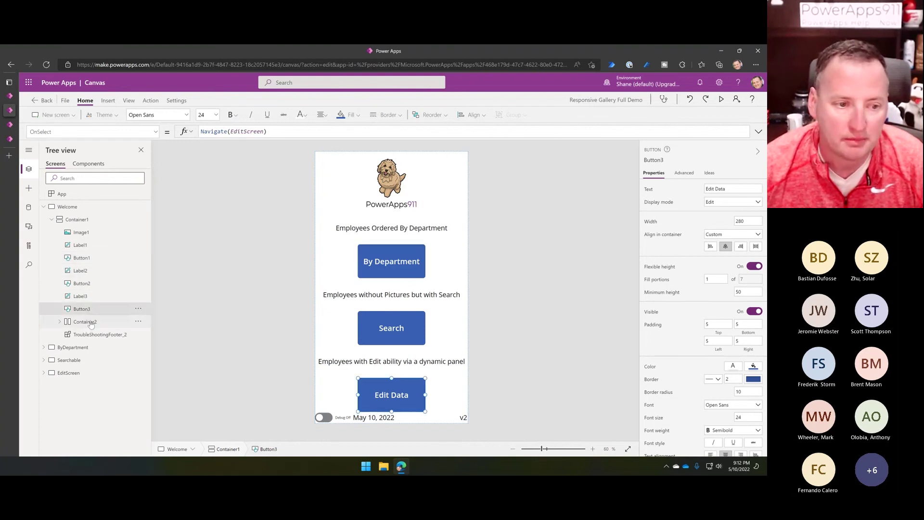
Examine the layout properties of Container2 at the Welcome screen's bottom and of its debug toggle, date label and version label
{"action": "left_click", "coordinate": [91, 322]}
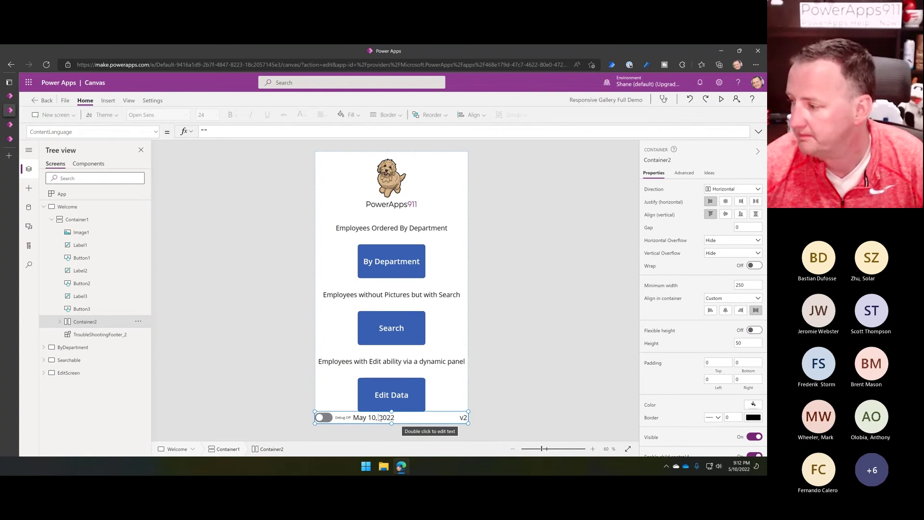
{"action": "left_click", "coordinate": [59, 322]}
{"action": "left_click", "coordinate": [93, 337]}
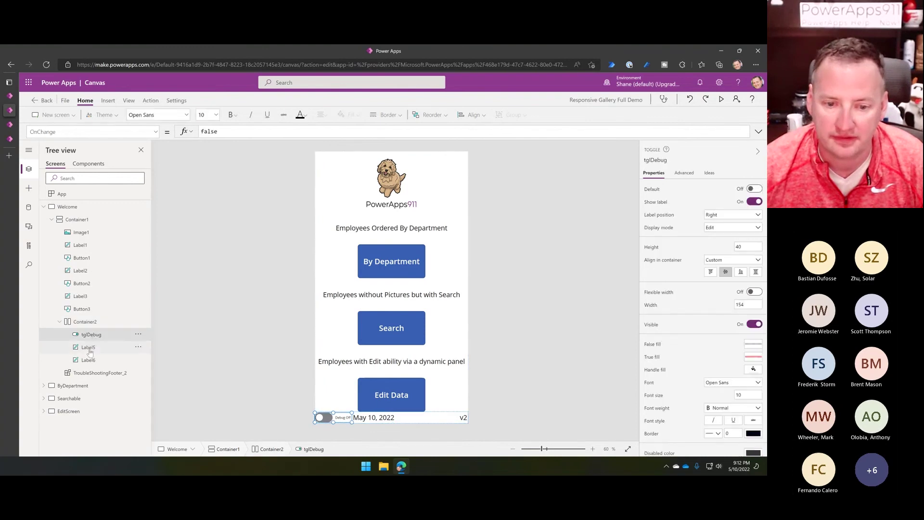
{"action": "left_click", "coordinate": [90, 348]}
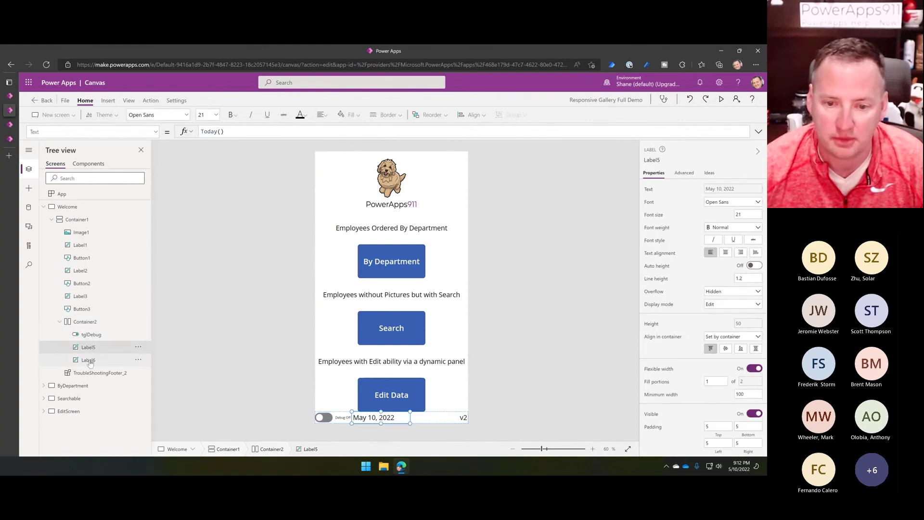
{"action": "left_click", "coordinate": [89, 361]}
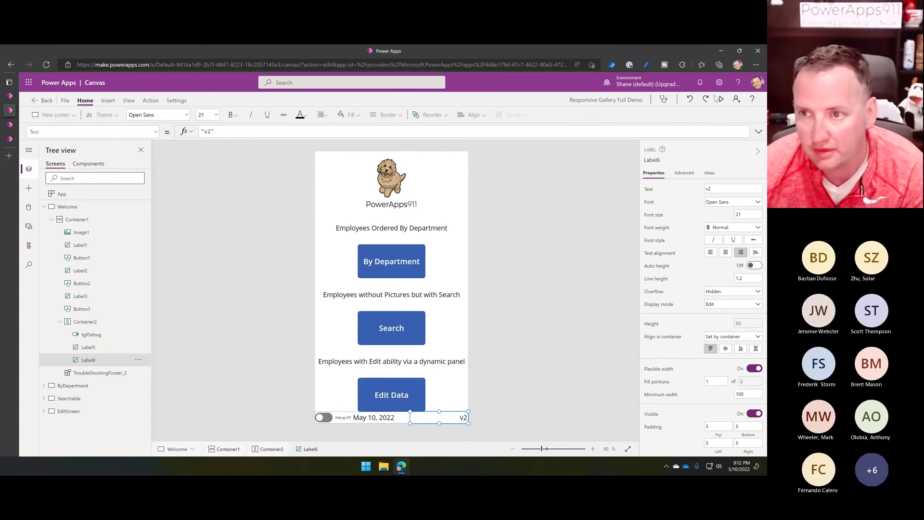
Turn on the debug toggle and review the Visible formula of TroubleShootingFooter_2
{"action": "left_click", "coordinate": [324, 418], "text": "alt"}
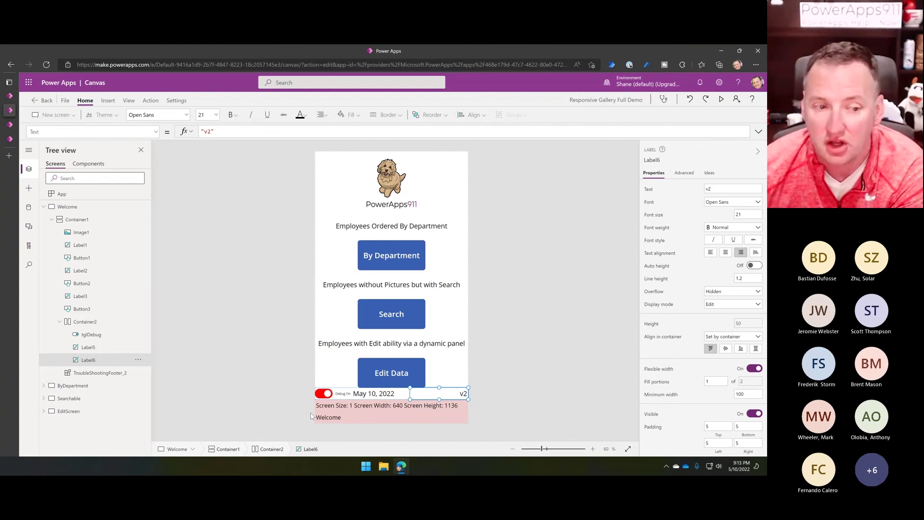
{"action": "left_click", "coordinate": [113, 377]}
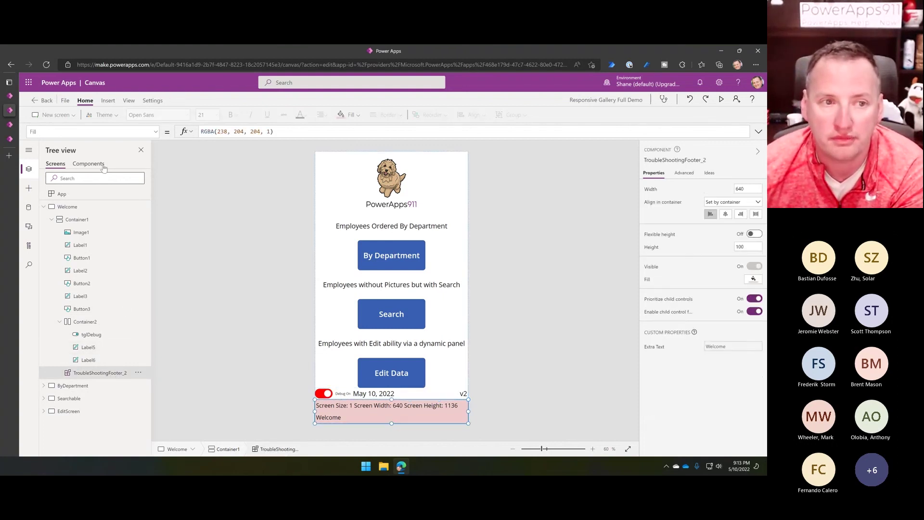
{"action": "left_click", "coordinate": [155, 132]}
{"action": "scroll", "coordinate": [128, 175], "scroll_direction": "down", "scroll_amount": 3}
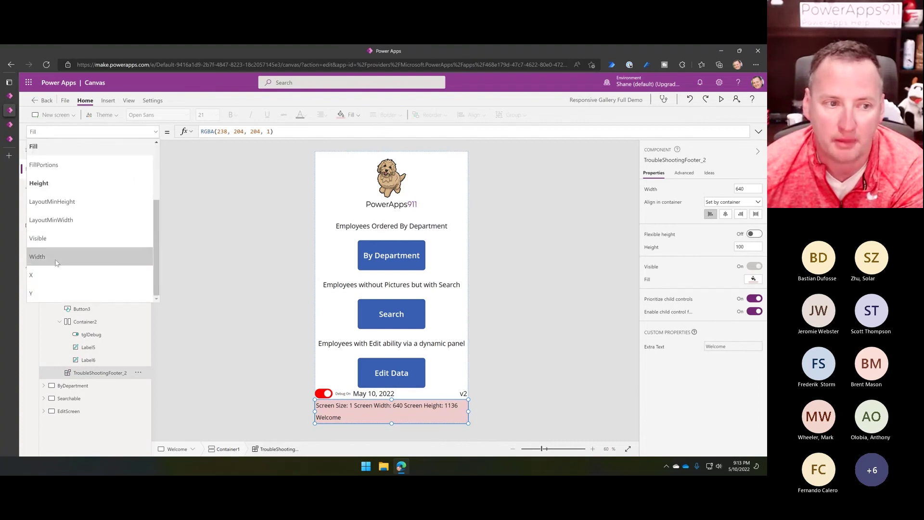
{"action": "left_click", "coordinate": [67, 258]}
{"action": "left_click", "coordinate": [272, 130]}
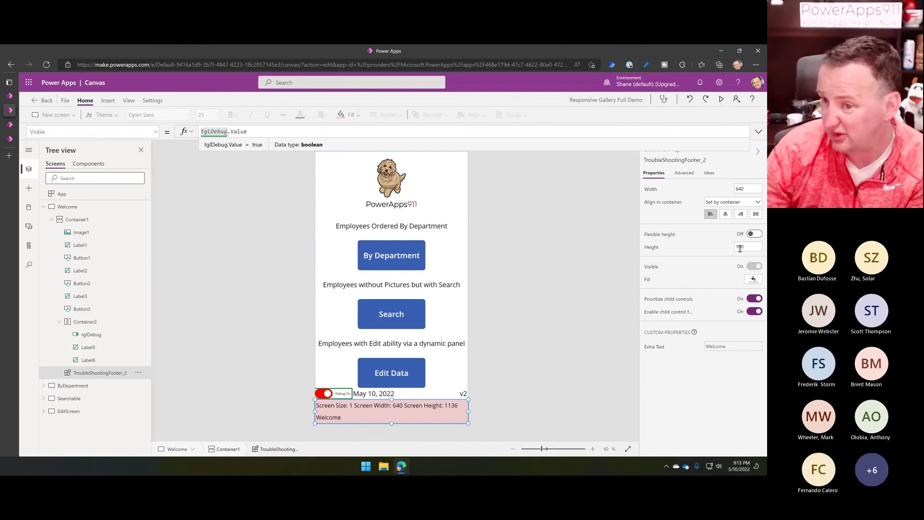
Center TroubleShootingFooter_2 in its container and turn off the debug toggle
{"action": "left_click", "coordinate": [726, 214]}
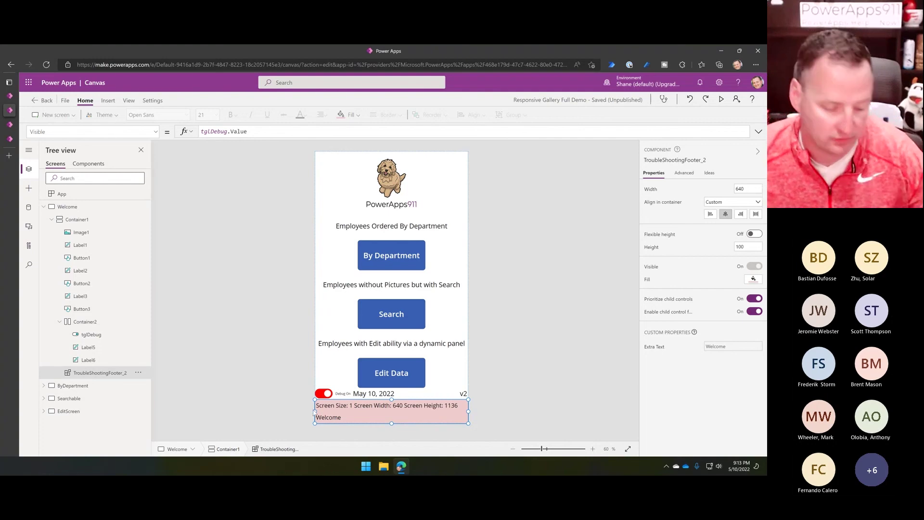
{"action": "left_click", "coordinate": [326, 394], "text": "alt"}
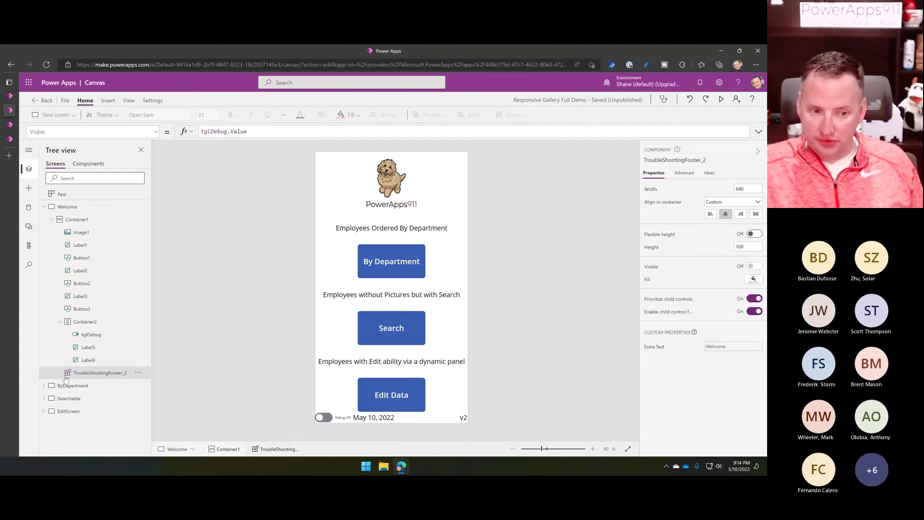
Examine the TroubleShootingFooter component's definition, reading the Text formulas of its screen-size label and its extra-text label
{"action": "left_click", "coordinate": [89, 165]}
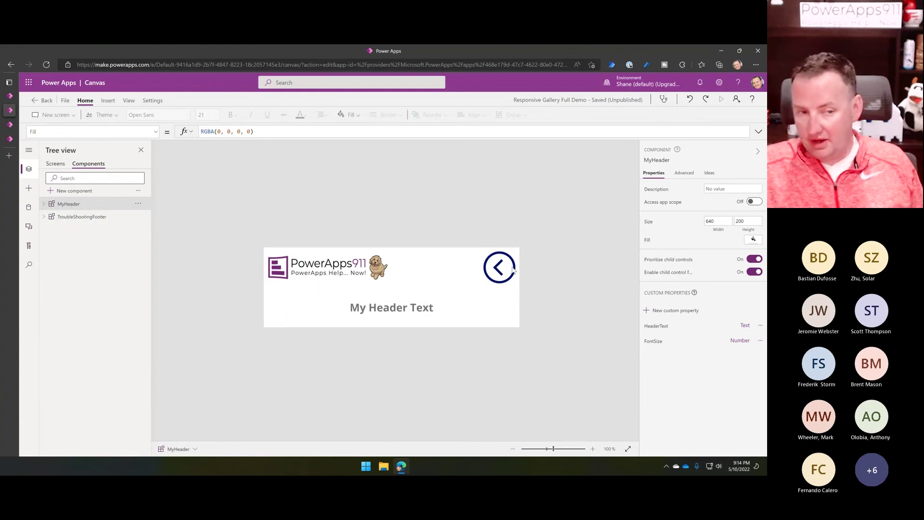
{"action": "left_click", "coordinate": [67, 218]}
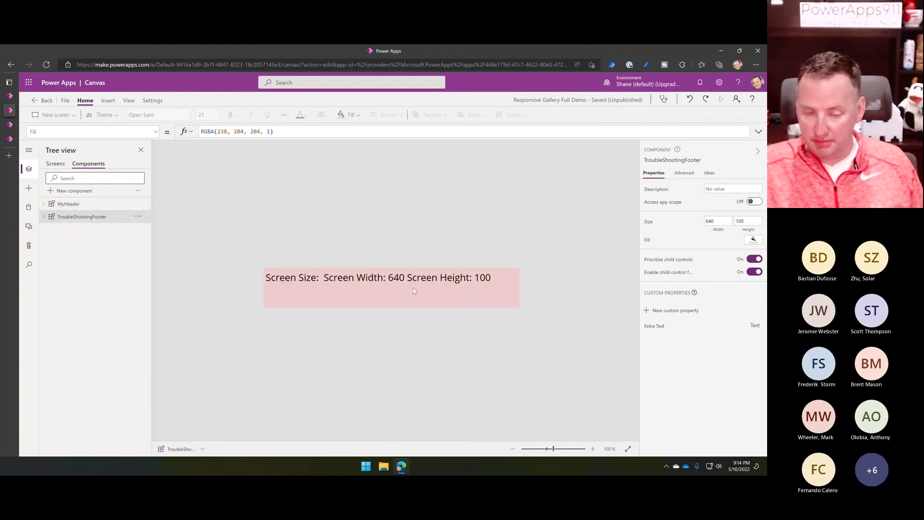
{"action": "left_click", "coordinate": [302, 276]}
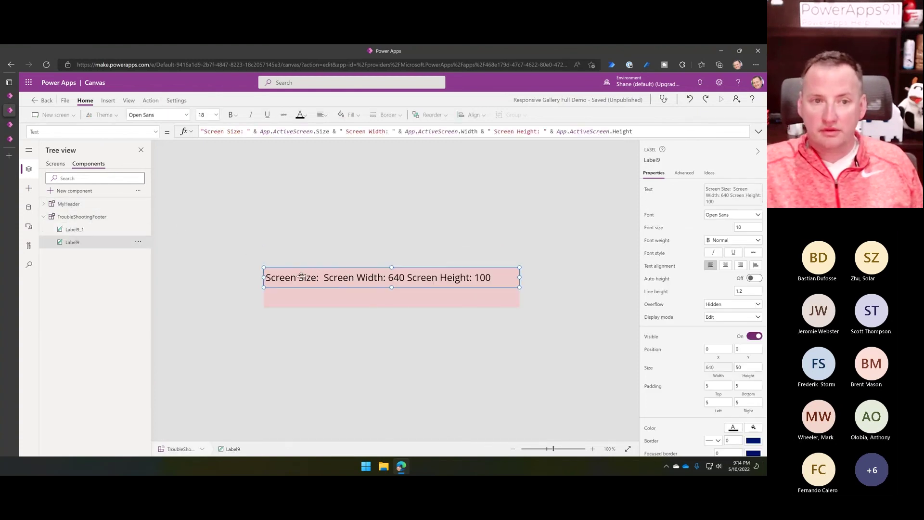
{"action": "left_click", "coordinate": [275, 135]}
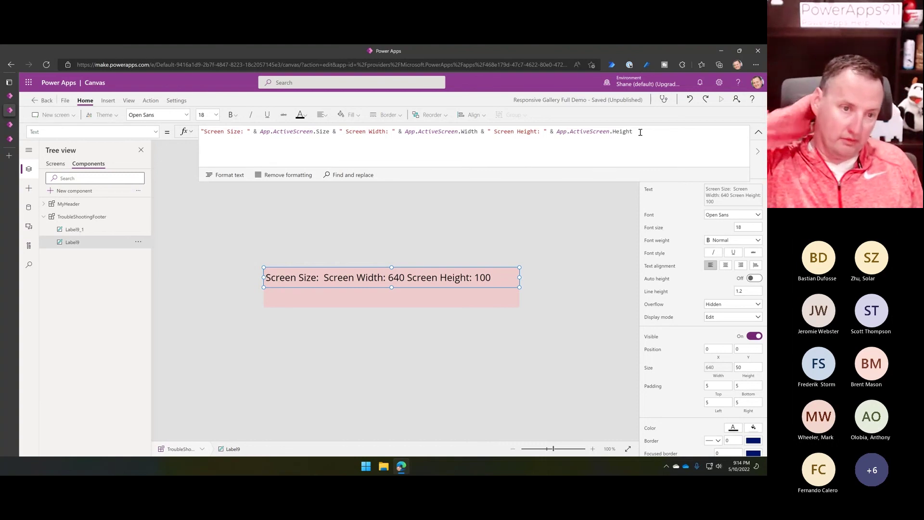
{"action": "left_click", "coordinate": [77, 230]}
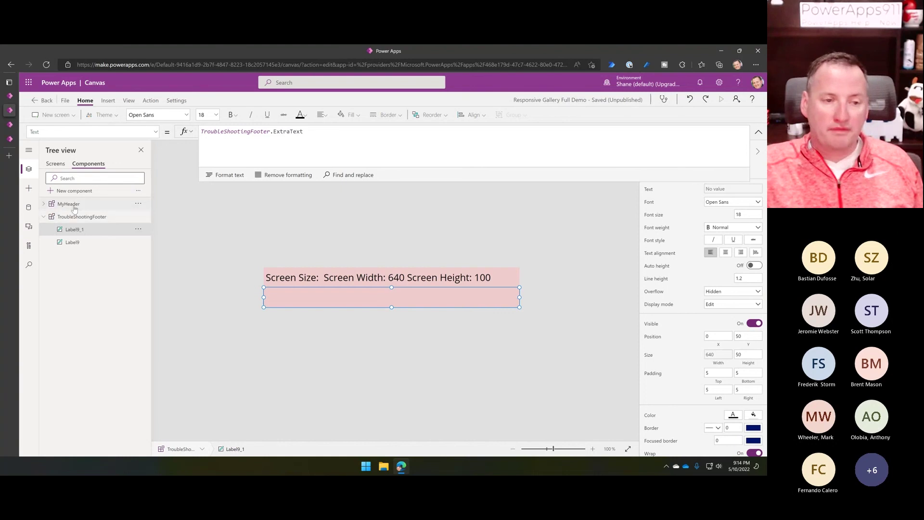
{"action": "left_click", "coordinate": [44, 216]}
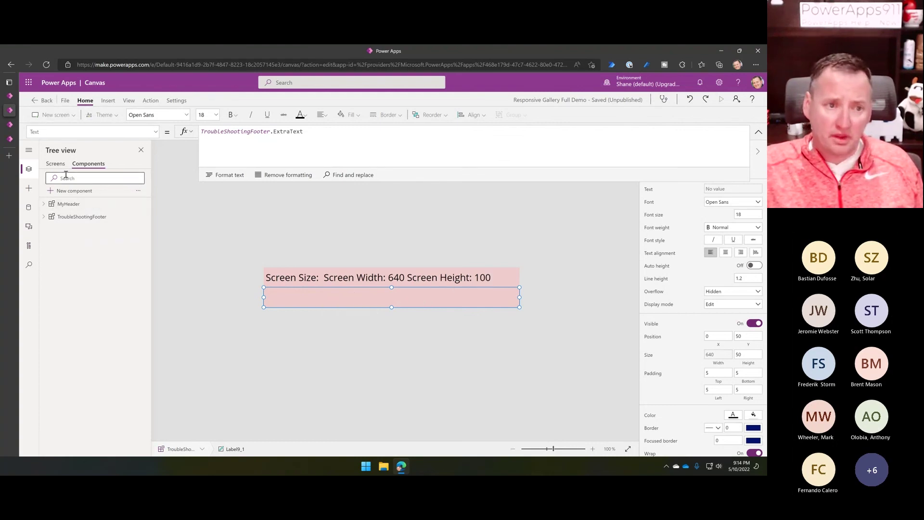
Preview the Welcome screen with the debug toggle turned on to check the troubleshooting footer, and return to the editor
{"action": "left_click", "coordinate": [56, 164]}
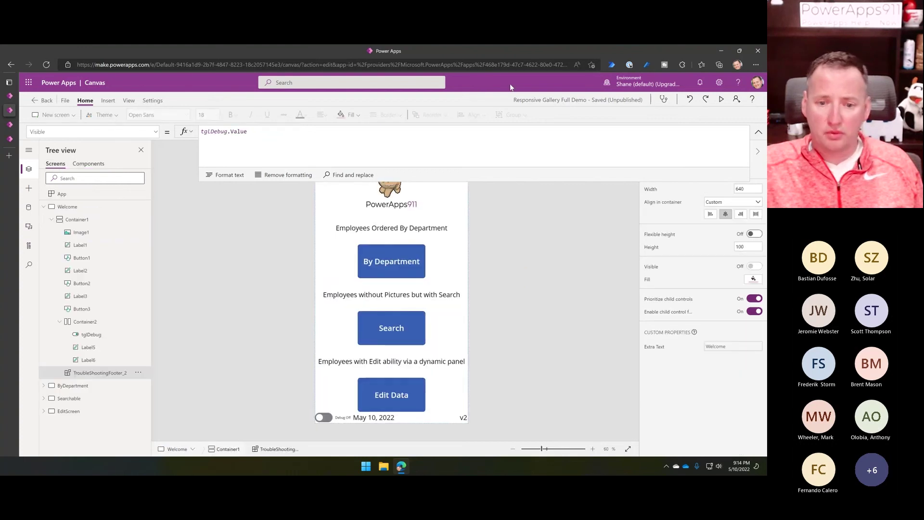
{"action": "left_click", "coordinate": [721, 99]}
{"action": "left_click", "coordinate": [30, 452]}
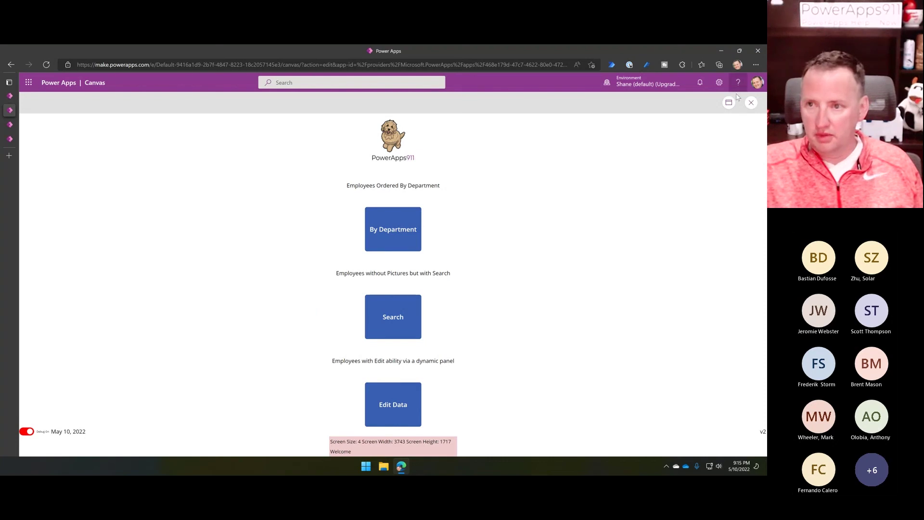
{"action": "left_click", "coordinate": [751, 103]}
Review the ExtraText formula of TroubleShootingFooter_2 on the Welcome screen
{"action": "left_click", "coordinate": [328, 422]}
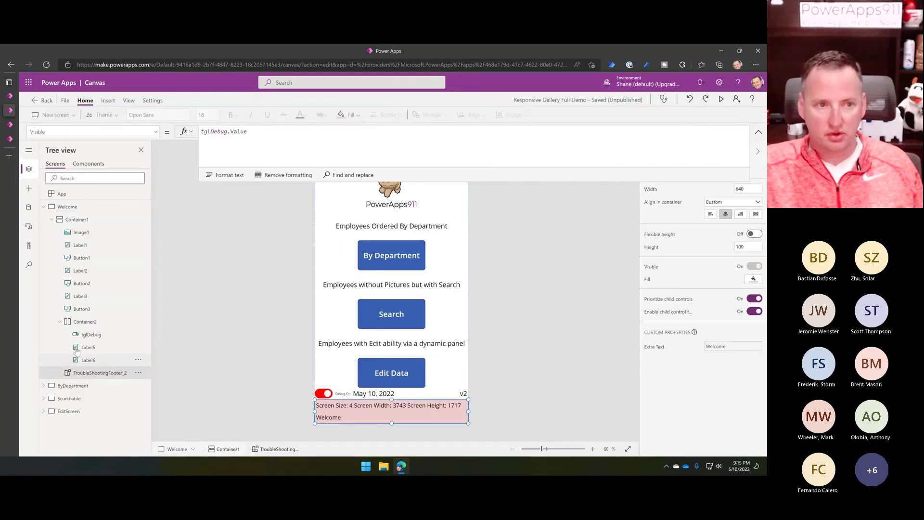
{"action": "left_click", "coordinate": [156, 133]}
{"action": "scroll", "coordinate": [85, 179], "scroll_direction": "up", "scroll_amount": 5}
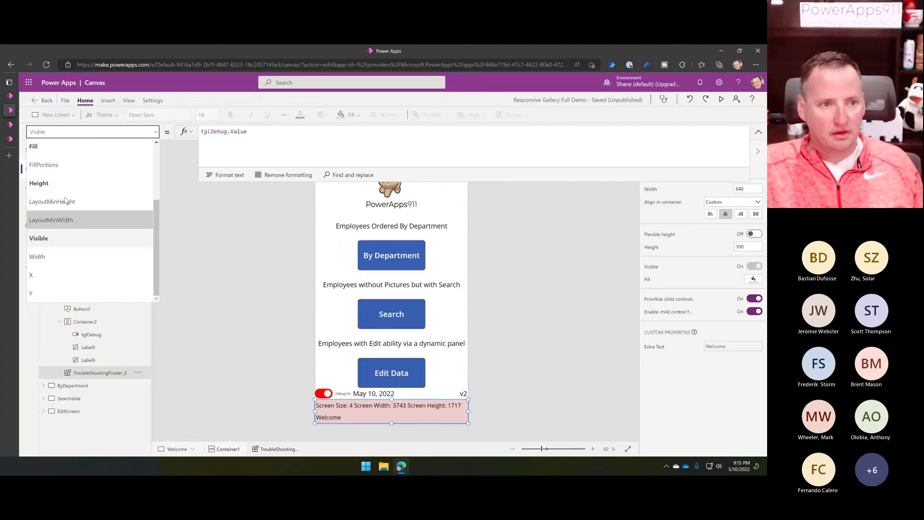
{"action": "scroll", "coordinate": [81, 194], "scroll_direction": "down", "scroll_amount": 3}
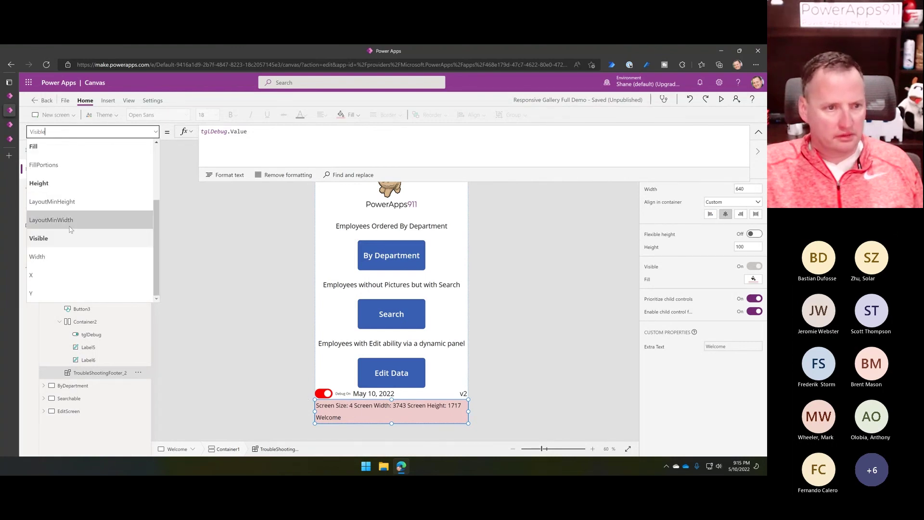
{"action": "scroll", "coordinate": [80, 212], "scroll_direction": "up", "scroll_amount": 2}
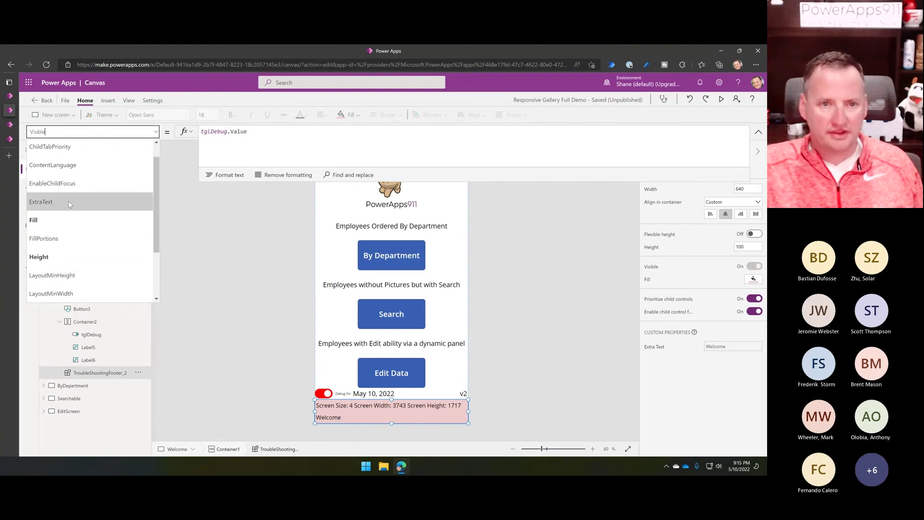
{"action": "left_click", "coordinate": [69, 199]}
{"action": "left_click", "coordinate": [300, 138]}
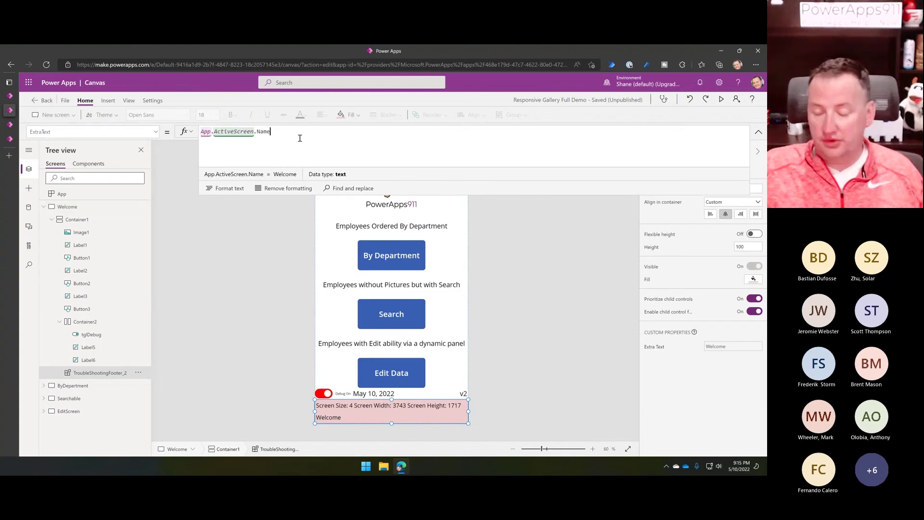
Preview the app, open the By Department screen to check its troubleshooting footer, and return to the editor
{"action": "left_click", "coordinate": [721, 100]}
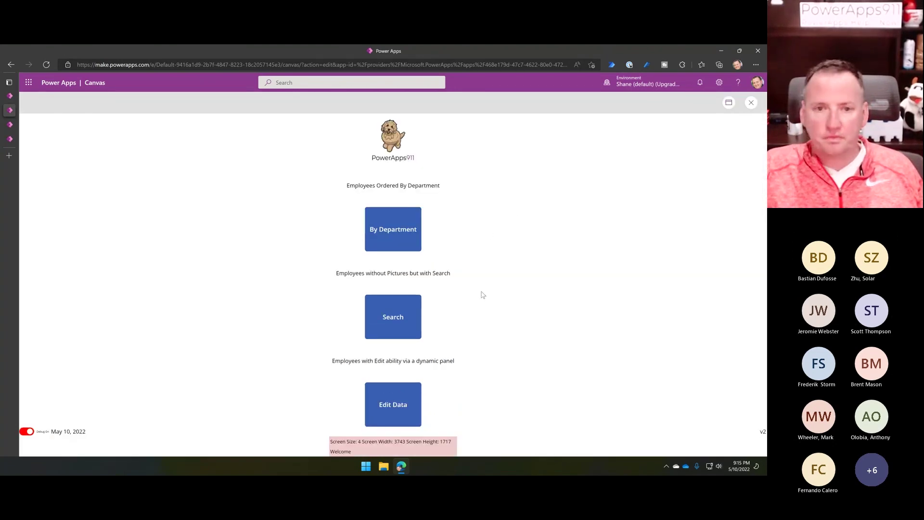
{"action": "left_click", "coordinate": [390, 239]}
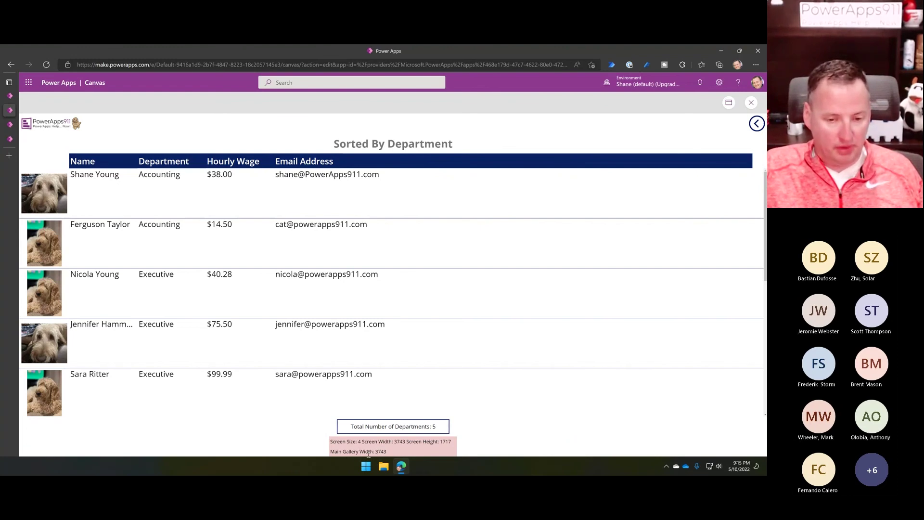
{"action": "left_click", "coordinate": [751, 103]}
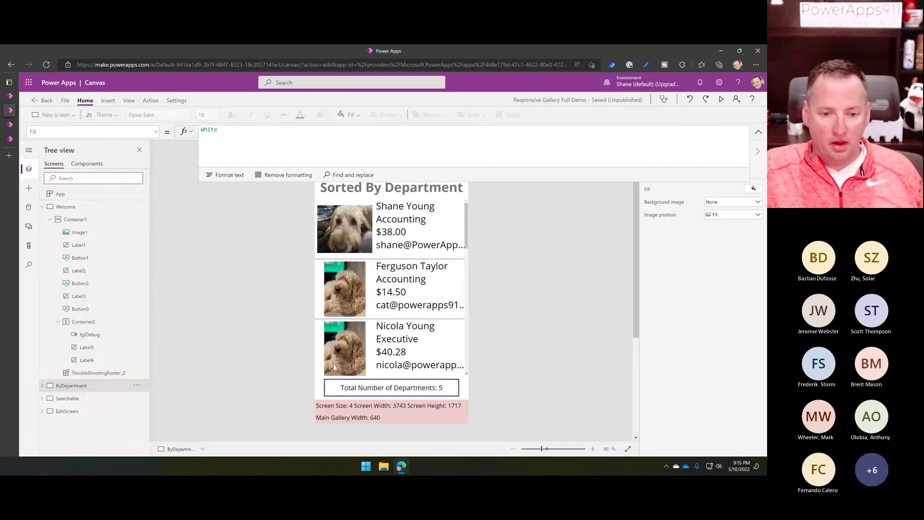
Review the ExtraText formula of the troubleshooting footer on the ByDepartment screen, and collapse the expanded formula bar
{"action": "left_click", "coordinate": [337, 410]}
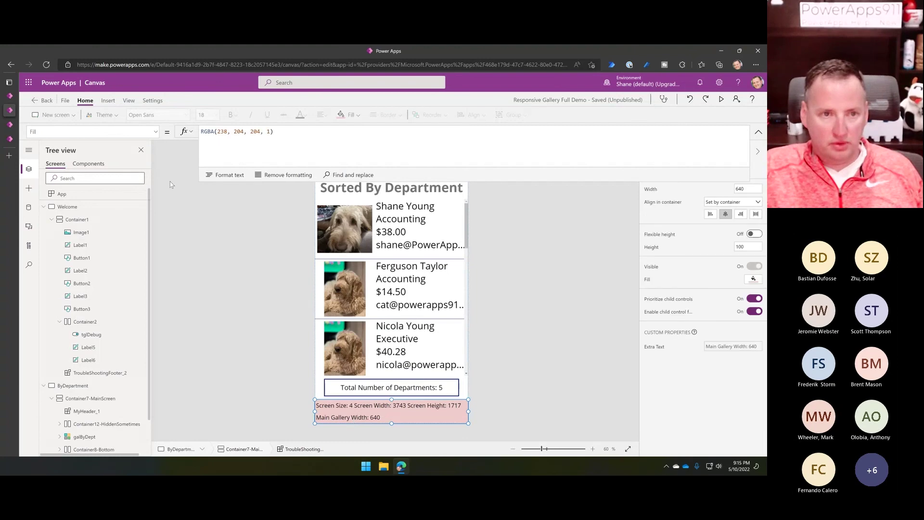
{"action": "left_click", "coordinate": [155, 133]}
{"action": "left_click", "coordinate": [77, 222]}
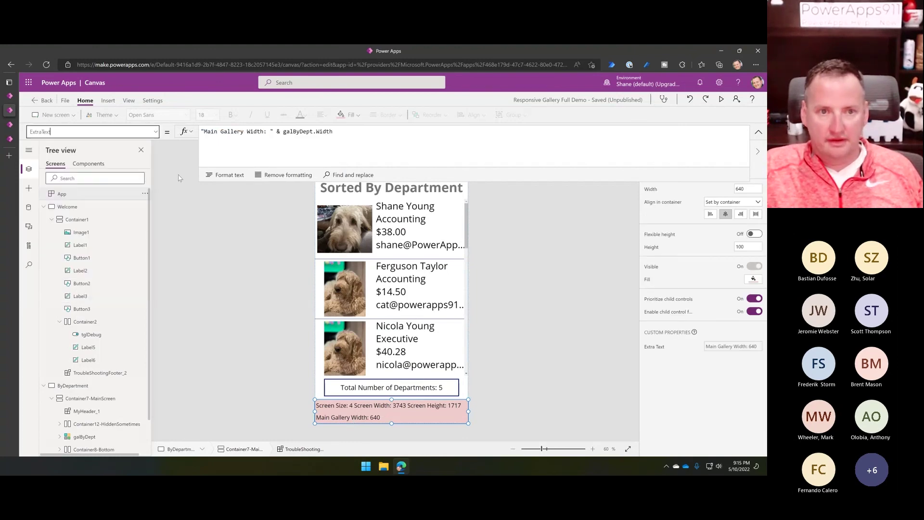
{"action": "left_click", "coordinate": [307, 152]}
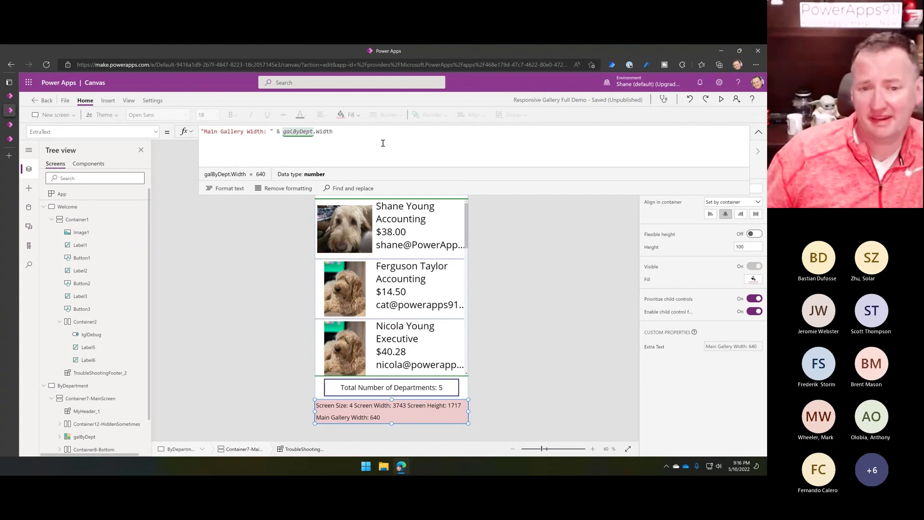
{"action": "left_click_drag", "start_coordinate": [477, 195], "coordinate": [478, 110]}
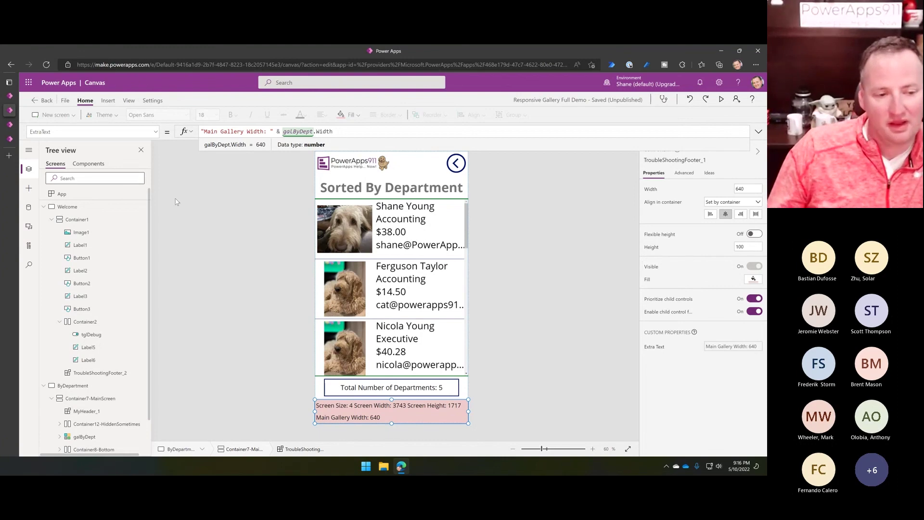
Collapse the Welcome and ByDepartment control trees and follow the app's back arrow to the Welcome screen
{"action": "left_click", "coordinate": [43, 207]}
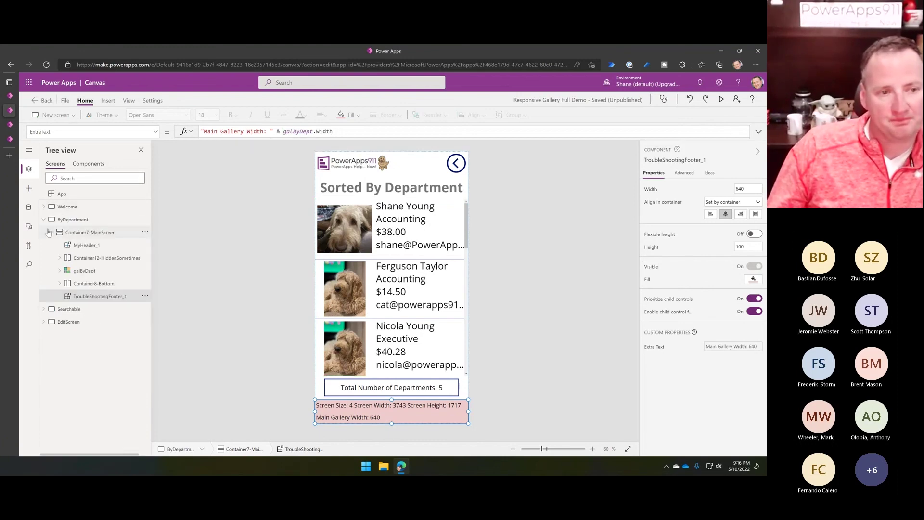
{"action": "left_click", "coordinate": [44, 219]}
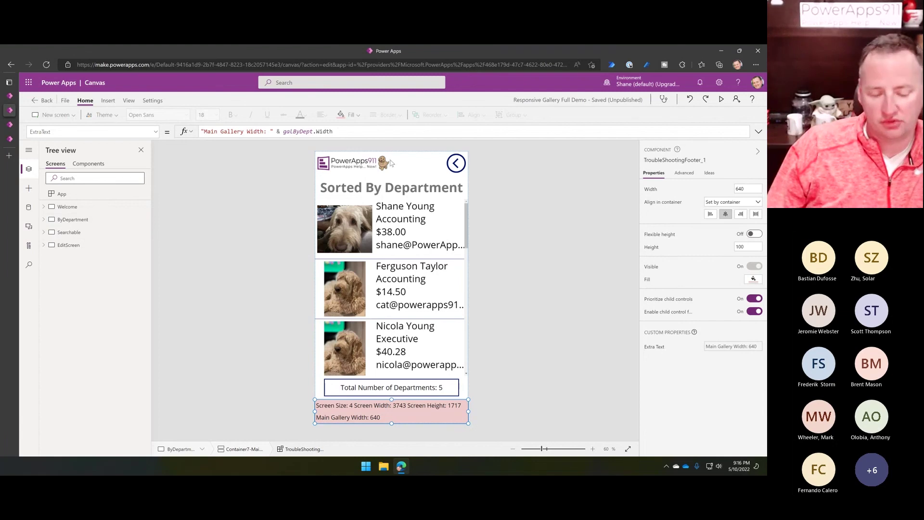
{"action": "left_click", "coordinate": [448, 166], "text": "alt"}
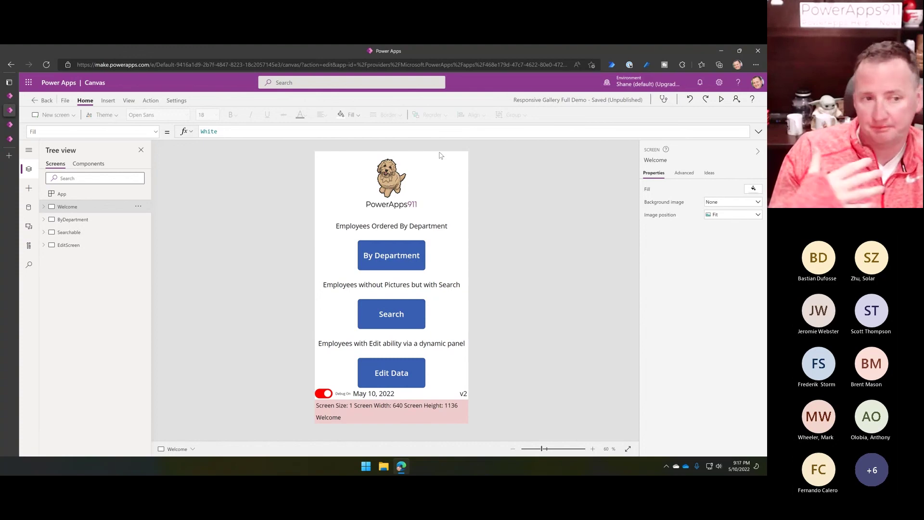
Look at the UG Demo app's container layout, return to Responsive Gallery Full Demo and follow Edit Data to EditScreen
{"action": "left_click", "coordinate": [10, 139]}
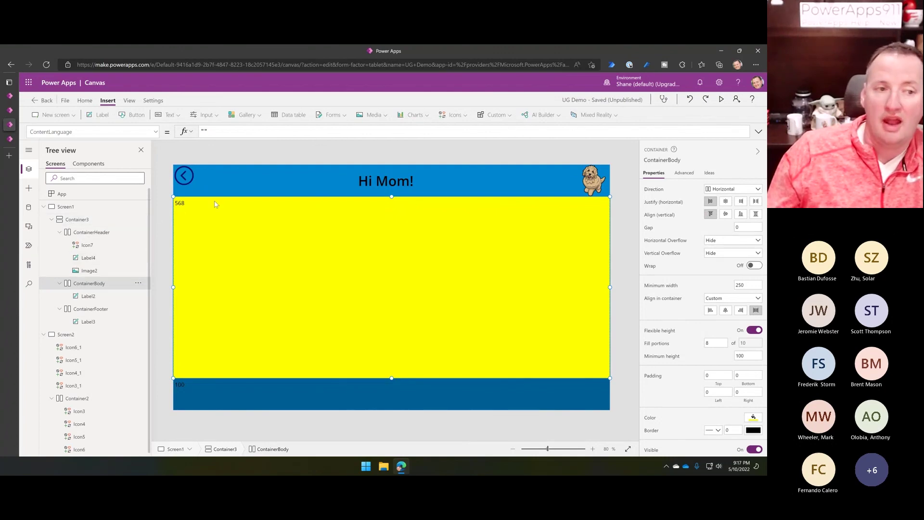
{"action": "left_click", "coordinate": [15, 111]}
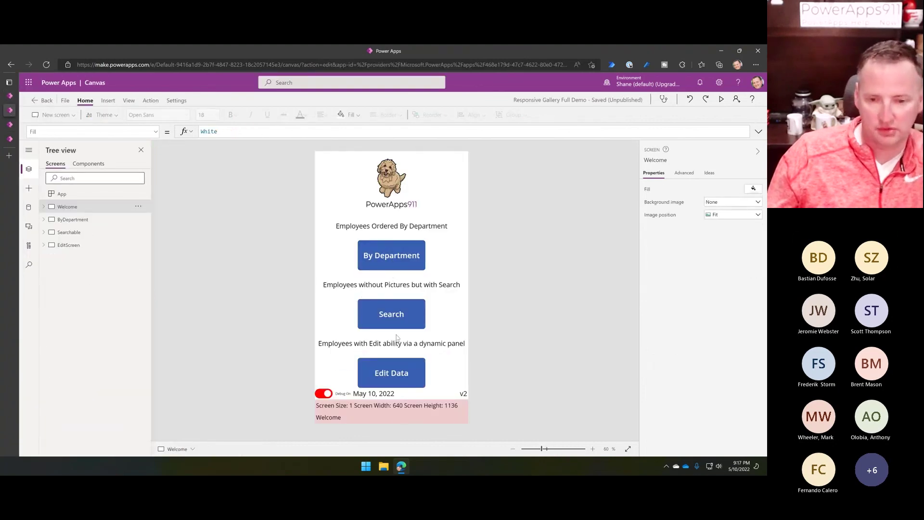
{"action": "left_click", "coordinate": [403, 384], "text": "alt"}
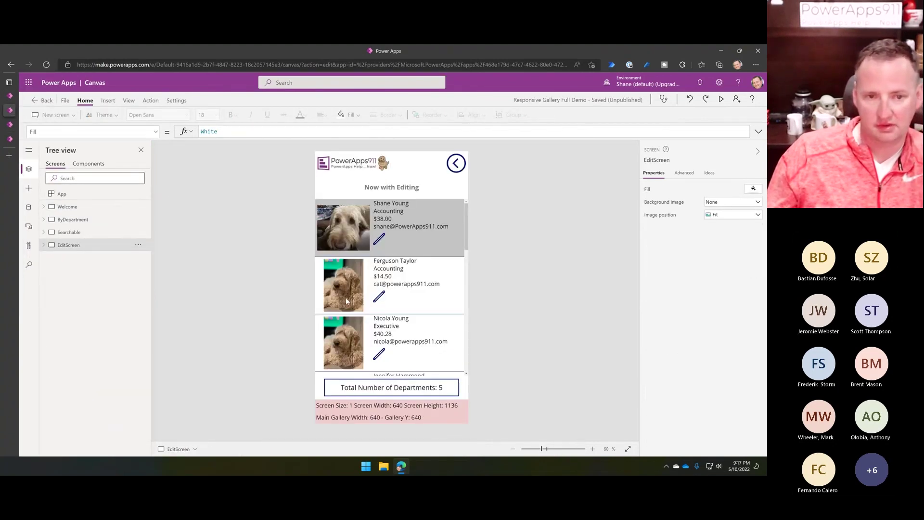
Inspect the properties of Container-Edit Menu and Container7-MainScreen_2 on EditScreen
{"action": "left_click", "coordinate": [45, 245]}
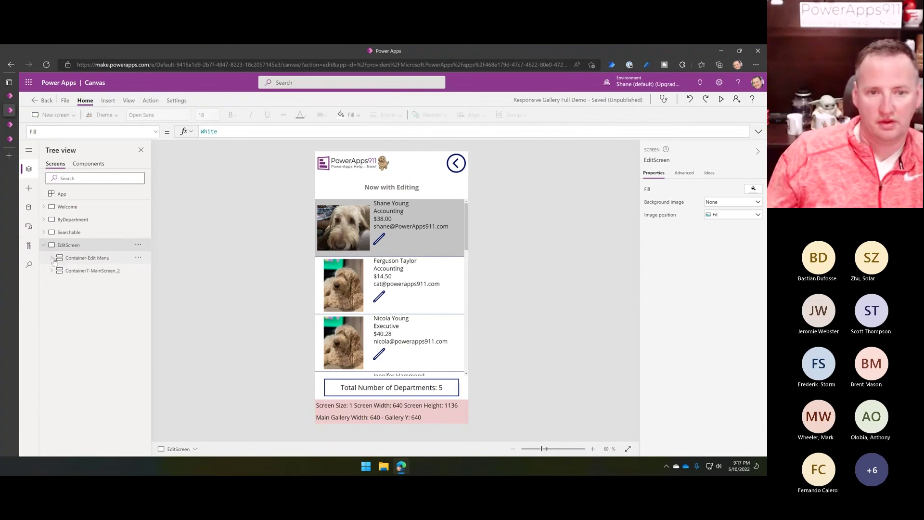
{"action": "left_click", "coordinate": [89, 258]}
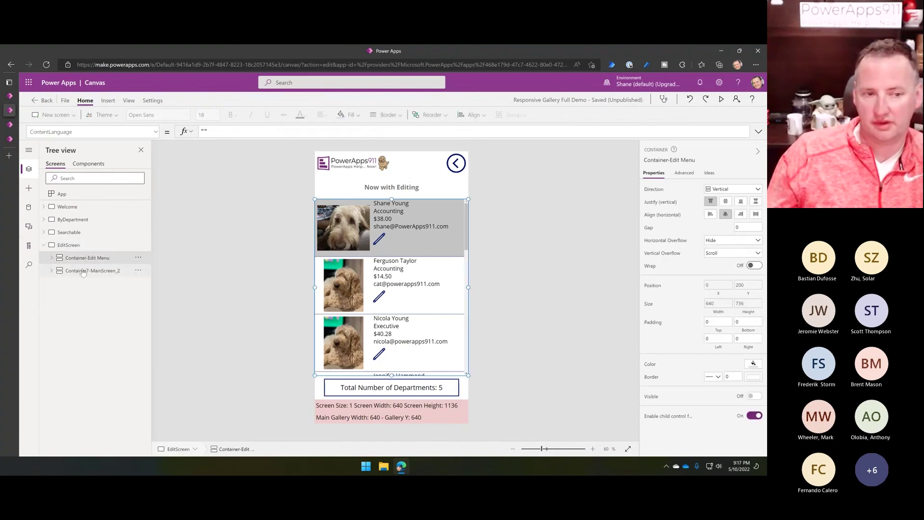
{"action": "left_click", "coordinate": [83, 272]}
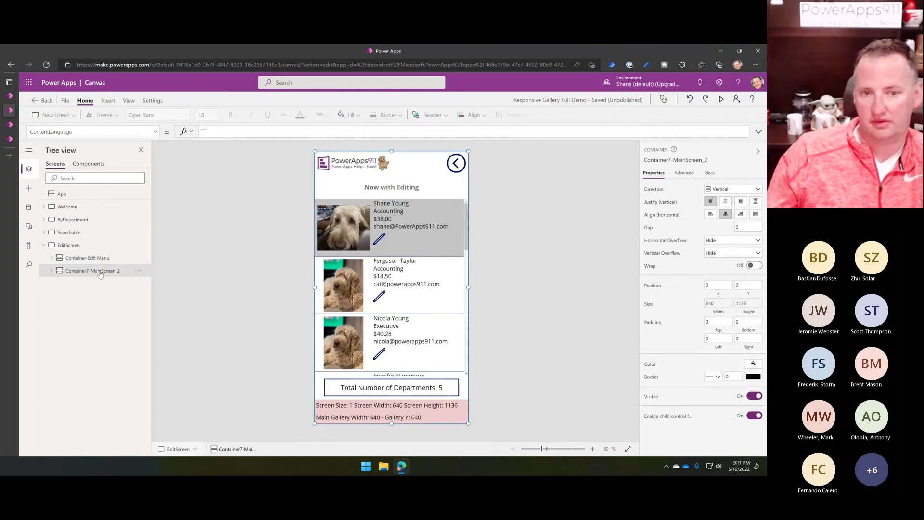
Examine the nested structure of Container7-MainScreen_2, including Container12-HiddenSometimes_2, the galByDept_2 gallery with its inner containers, and Container8-Bottom_2
{"action": "left_click", "coordinate": [52, 271]}
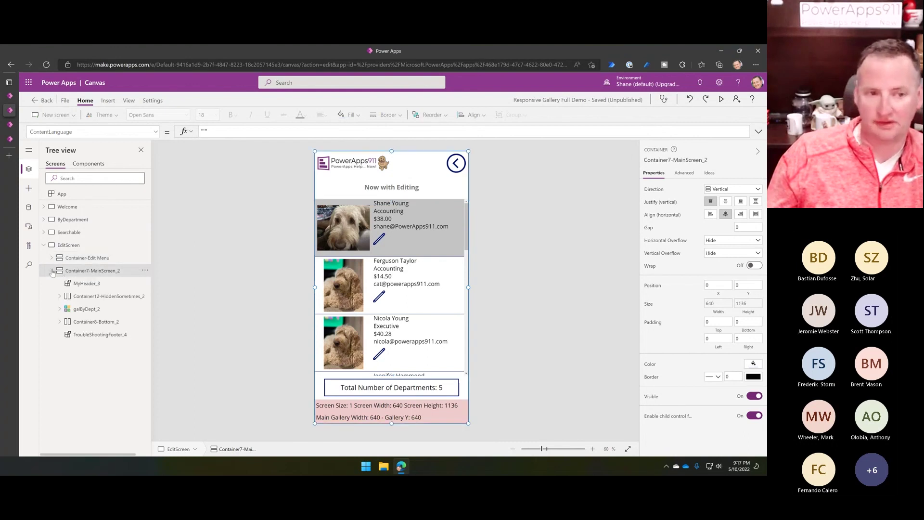
{"action": "left_click", "coordinate": [59, 297]}
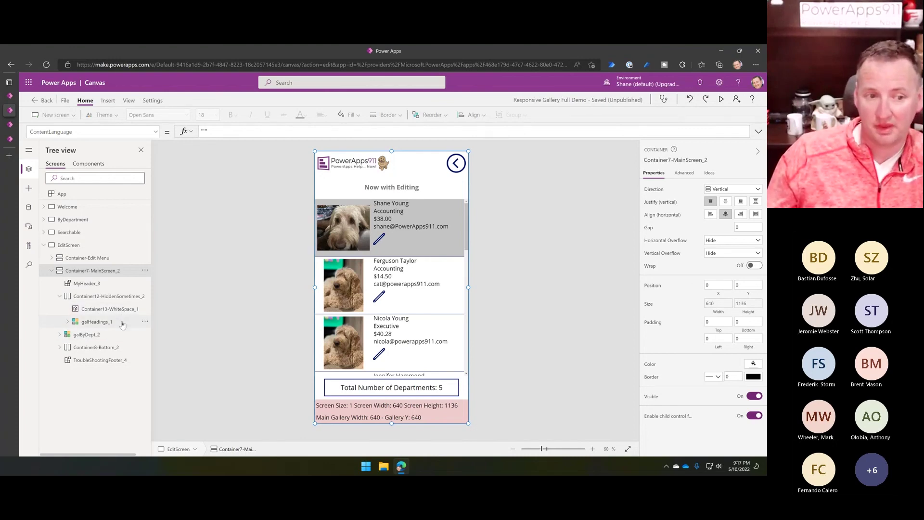
{"action": "left_click", "coordinate": [60, 335]}
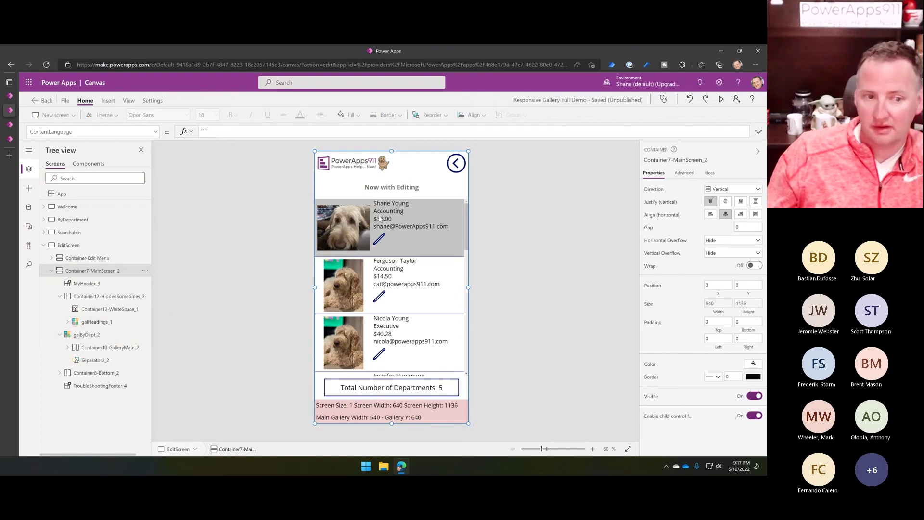
{"action": "left_click", "coordinate": [68, 348]}
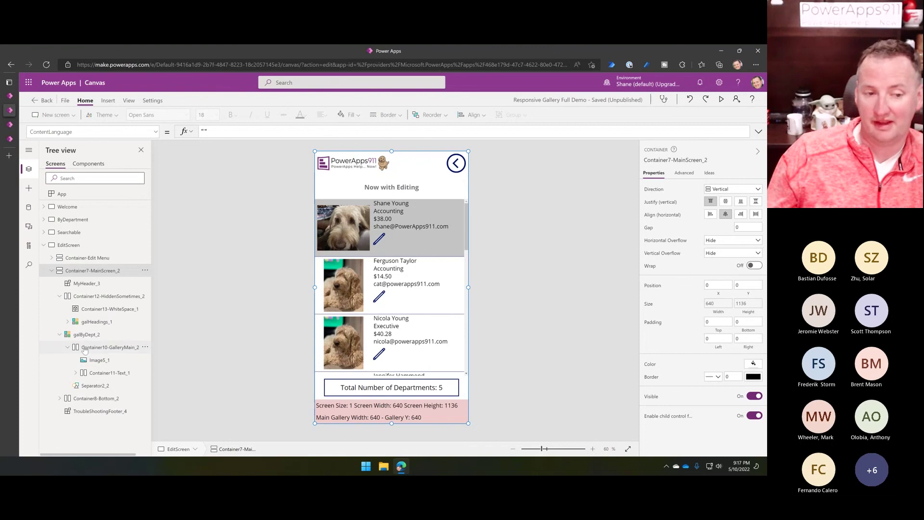
{"action": "left_click", "coordinate": [75, 373]}
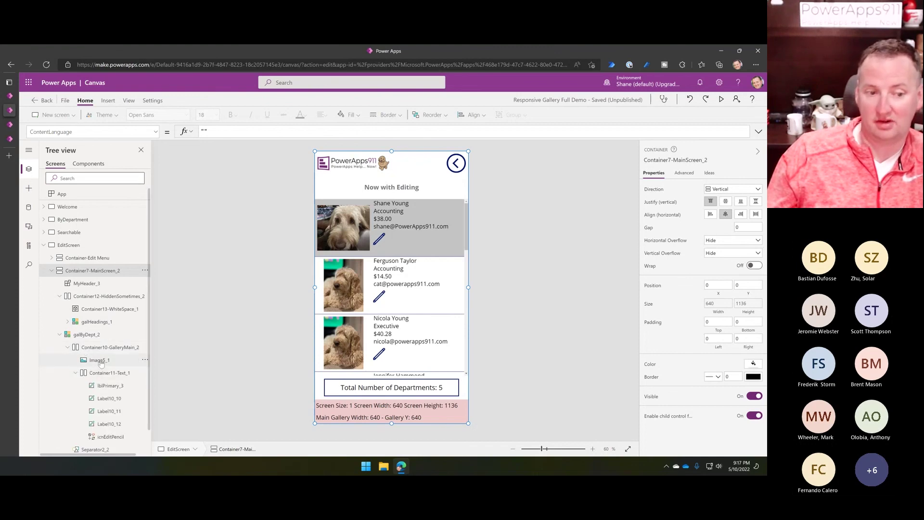
{"action": "scroll", "coordinate": [120, 367], "scroll_direction": "down", "scroll_amount": 1}
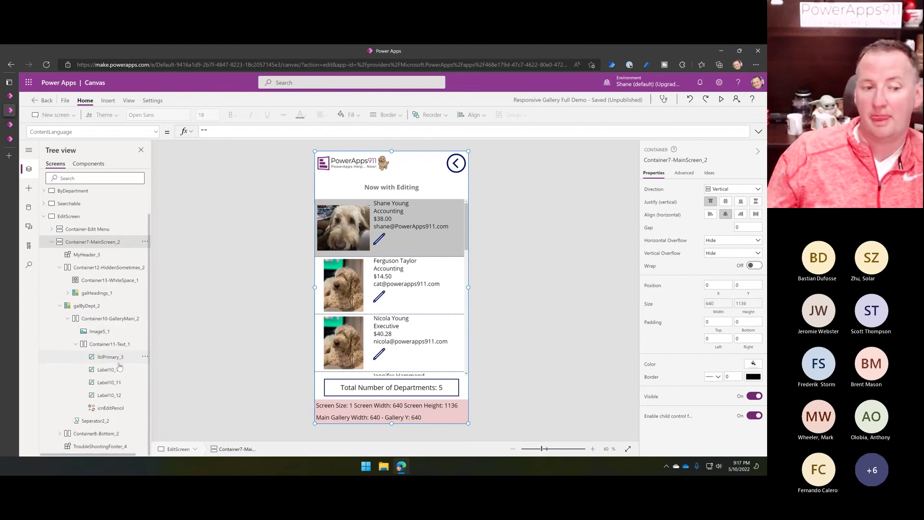
{"action": "left_click", "coordinate": [59, 434]}
{"action": "scroll", "coordinate": [81, 410], "scroll_direction": "down", "scroll_amount": 1}
{"action": "scroll", "coordinate": [103, 378], "scroll_direction": "up", "scroll_amount": 1}
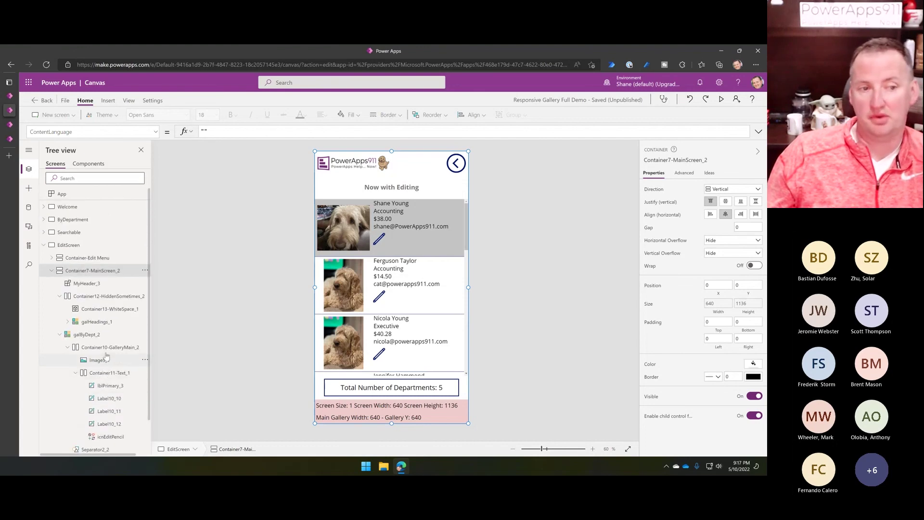
Glance into Container-Edit Menu and collapse the nested containers and the gallery under Container7-MainScreen_2
{"action": "left_click", "coordinate": [52, 258]}
{"action": "left_click", "coordinate": [52, 259]}
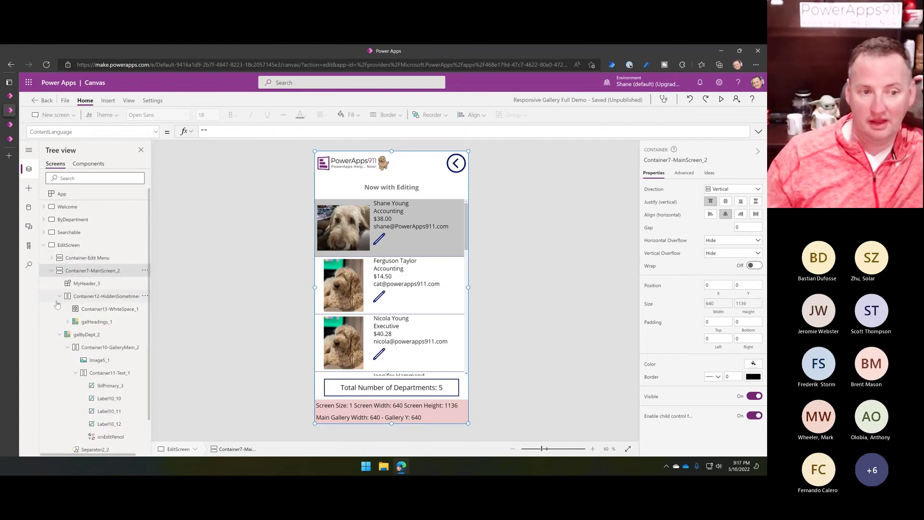
{"action": "left_click", "coordinate": [60, 334]}
{"action": "left_click", "coordinate": [59, 297]}
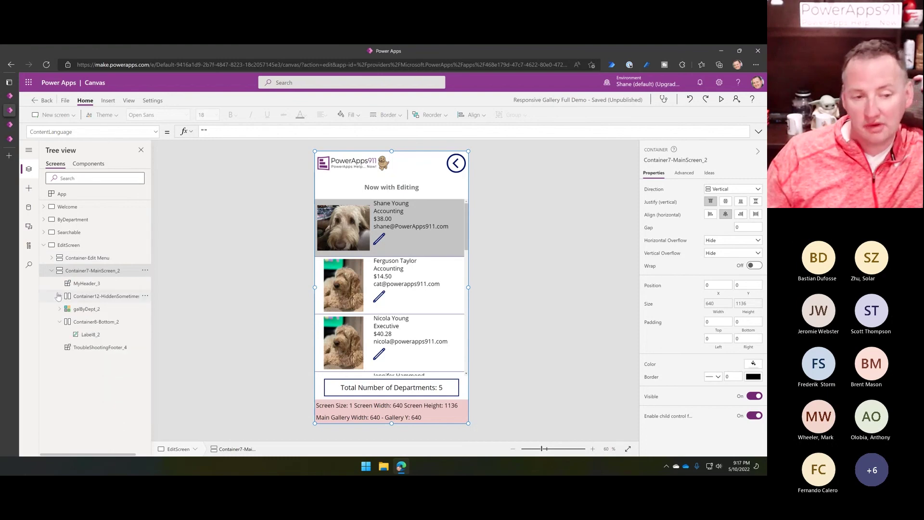
{"action": "left_click", "coordinate": [60, 322]}
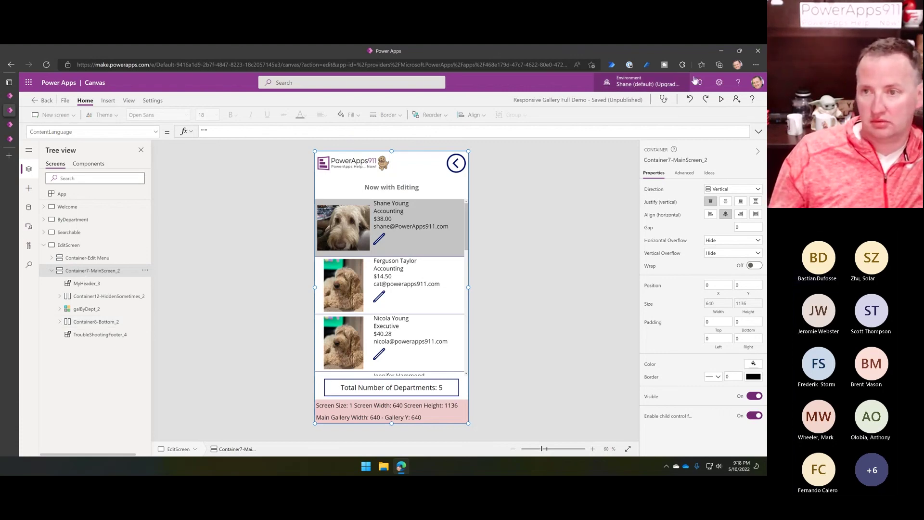
Preview EditScreen in a smaller browser window and vary the window's width to test how the headings and gallery rearrange
{"action": "left_click", "coordinate": [723, 100]}
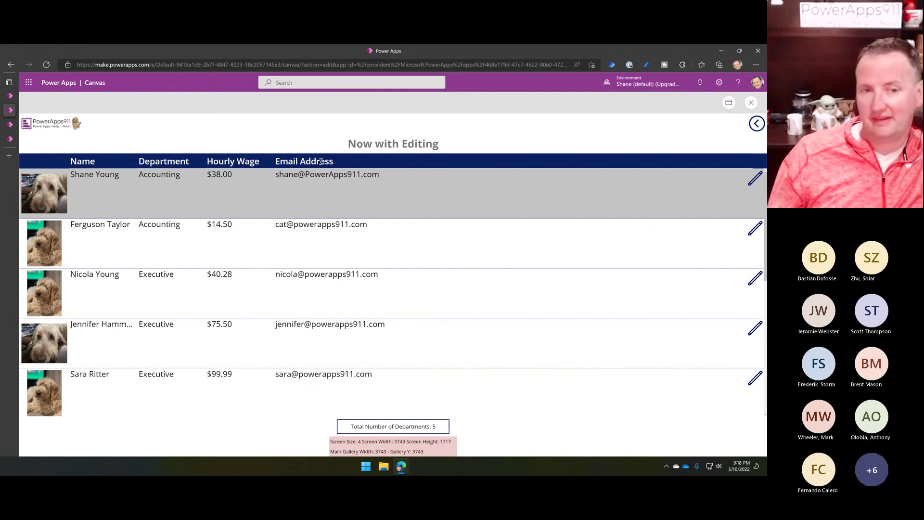
{"action": "double_click", "coordinate": [487, 55]}
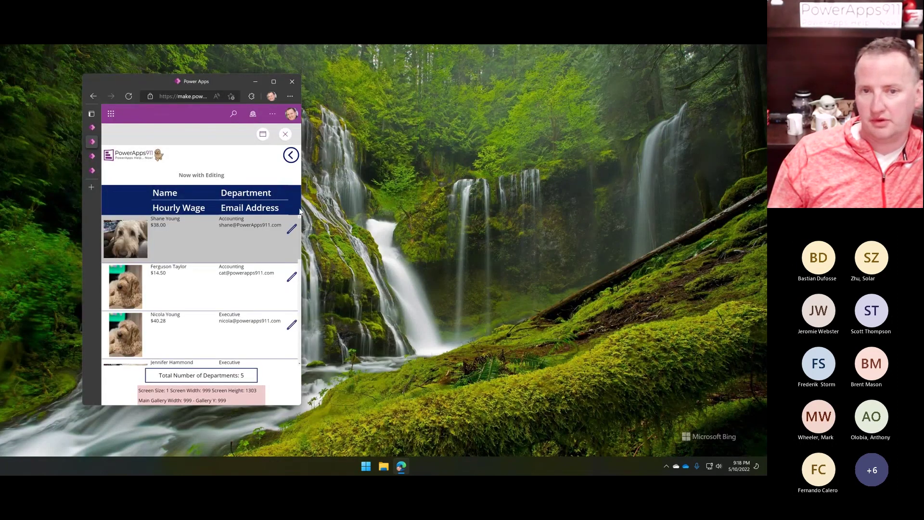
{"action": "left_click_drag", "start_coordinate": [305, 226], "coordinate": [398, 231]}
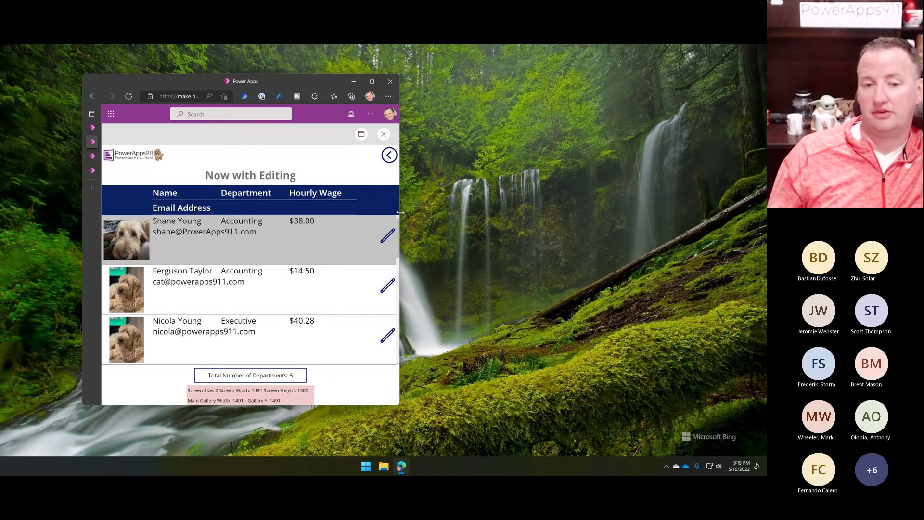
{"action": "left_click_drag", "start_coordinate": [400, 213], "coordinate": [301, 213]}
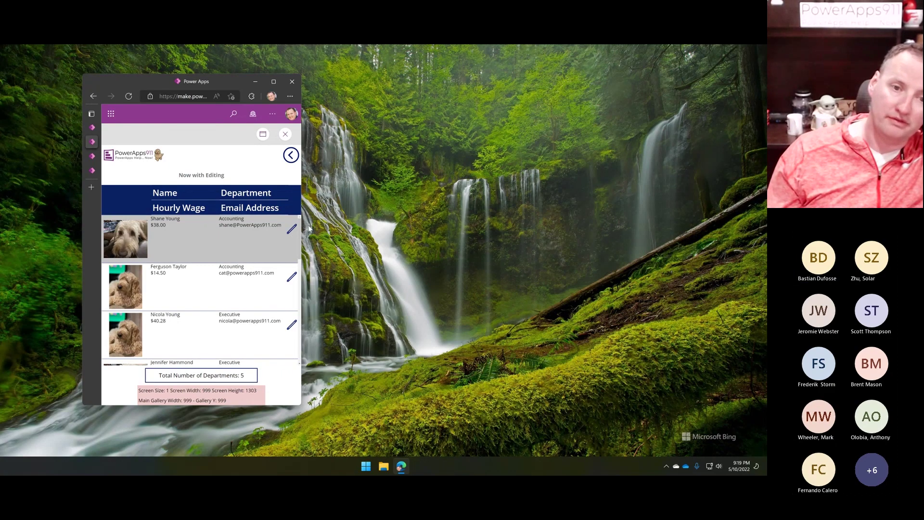
{"action": "left_click_drag", "start_coordinate": [302, 230], "coordinate": [411, 238]}
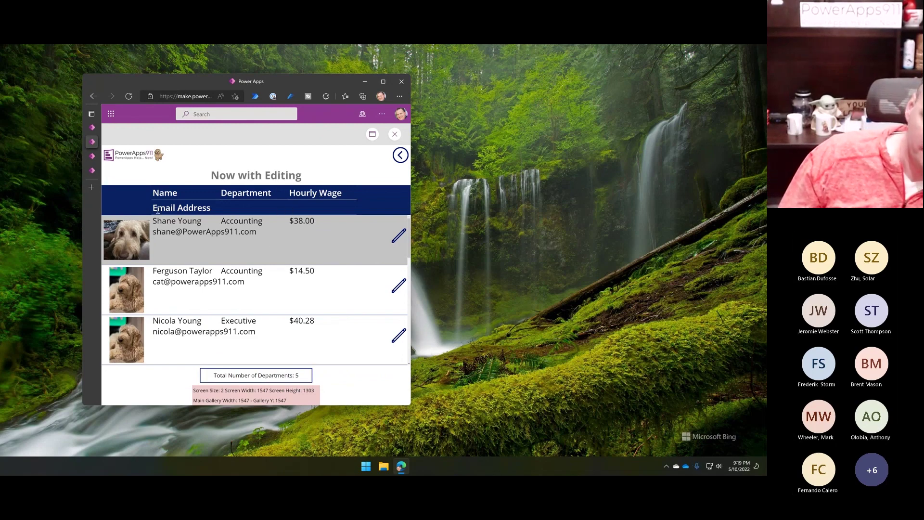
{"action": "left_click_drag", "start_coordinate": [410, 220], "coordinate": [622, 228]}
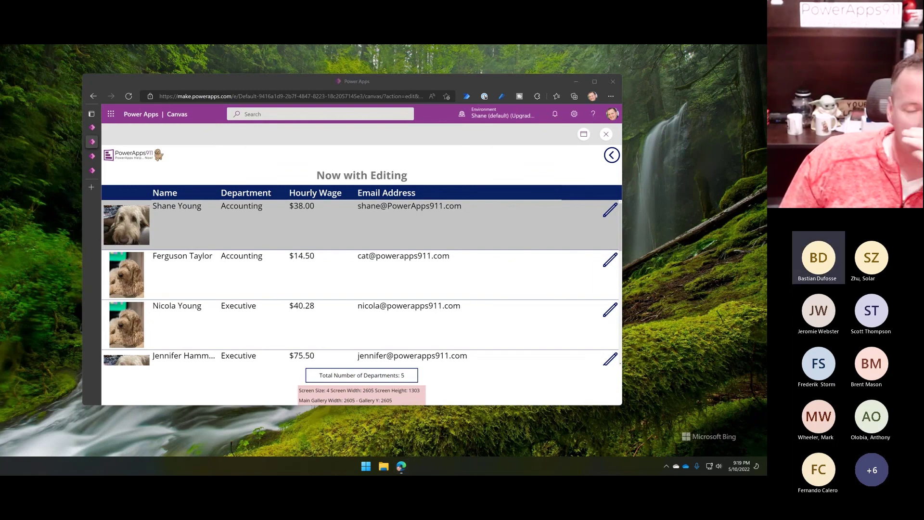
Exit the preview, maximize the browser window and select the Welcome screen in the editor
{"action": "left_click", "coordinate": [608, 137]}
{"action": "left_click", "coordinate": [609, 137]}
{"action": "left_click", "coordinate": [595, 81]}
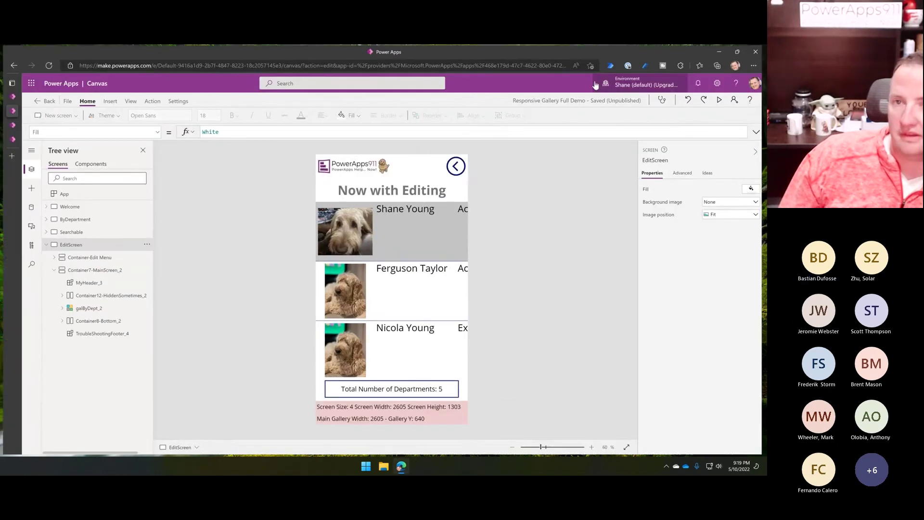
{"action": "left_click", "coordinate": [67, 206]}
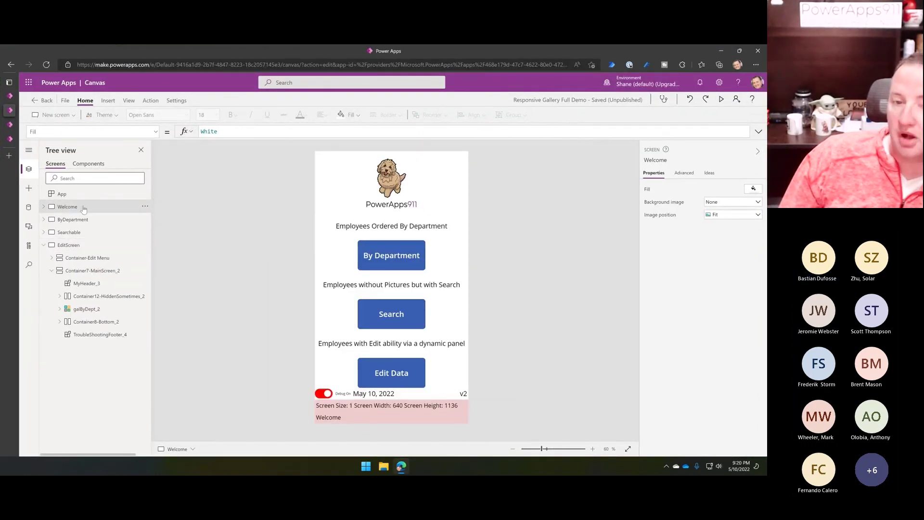